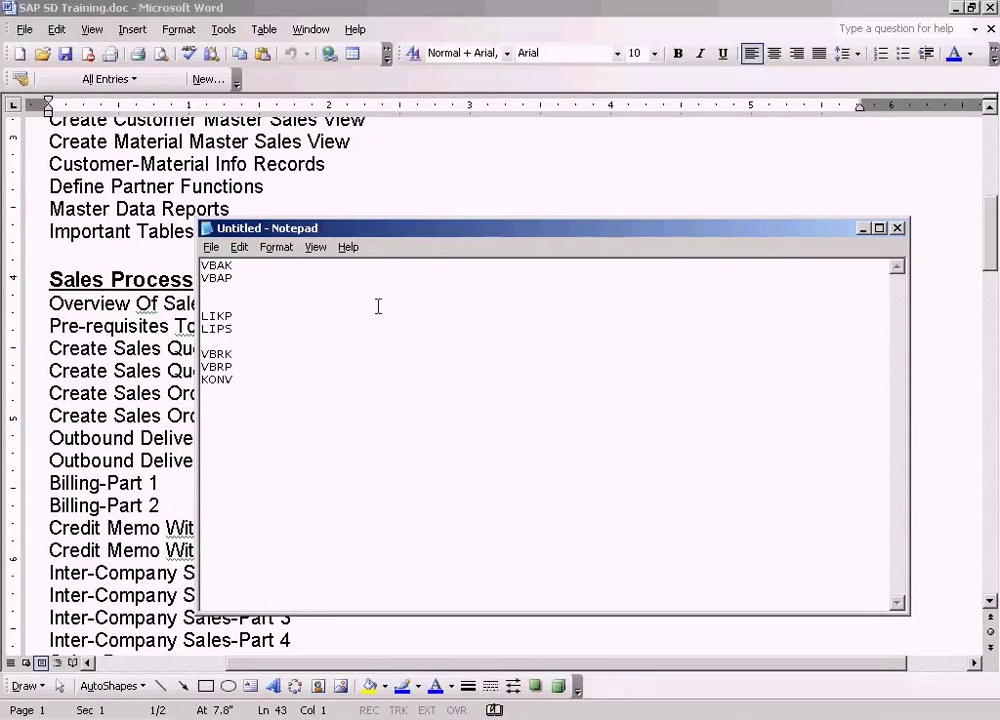
In Notepad, add descriptions such as 'Sales order header', 'Sales order items' and 'Delivery document header' after the table names.
type("SAL")
key("BackSpace")
key("BackSpace")
key("BackSpace")
key("BackSpace")
key("BackSpace")
key("BackSpace")
key("BackSpace")
key("BackSpace")
key("BackSpace")
type("les order hearder")
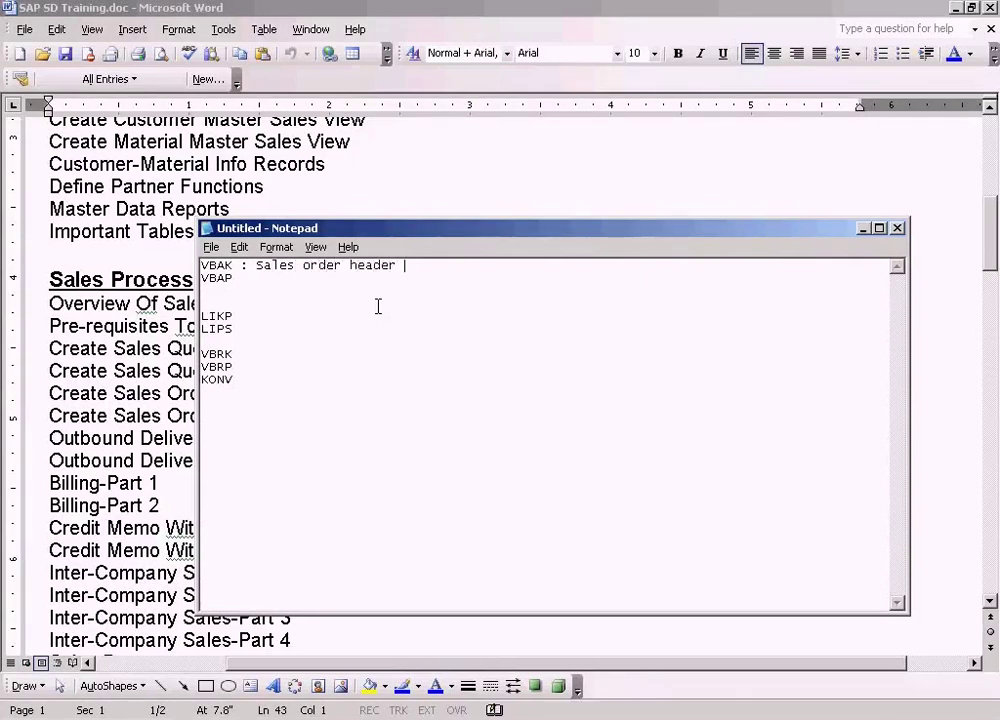
left_click(381, 287)
left_click(260, 278)
type(": Sales order items")
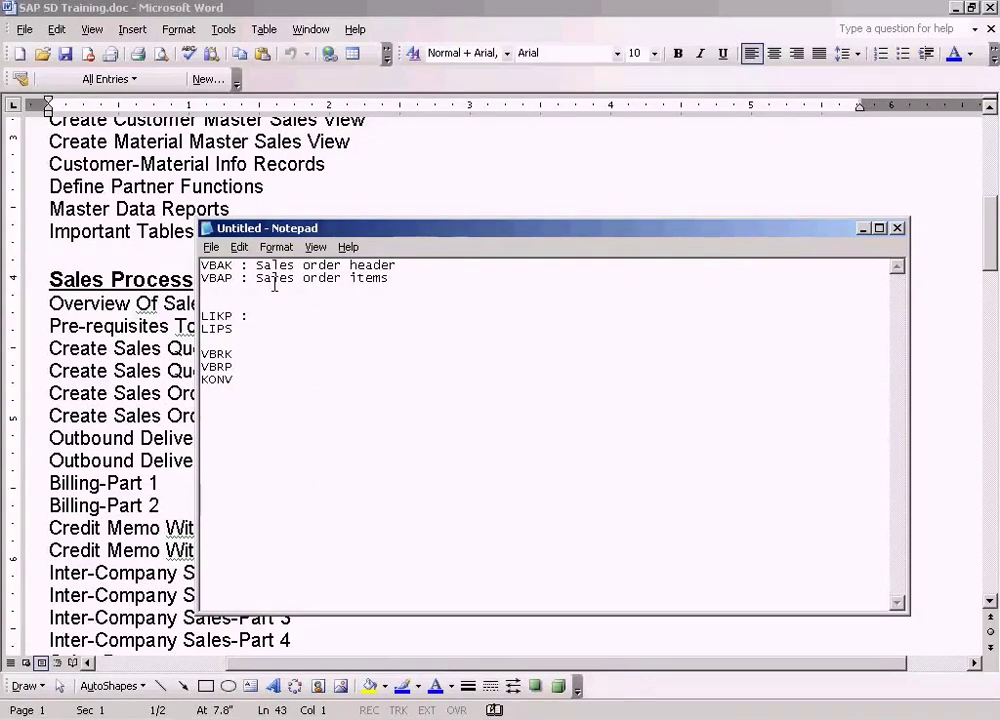
type("livery document header LIPS : ")
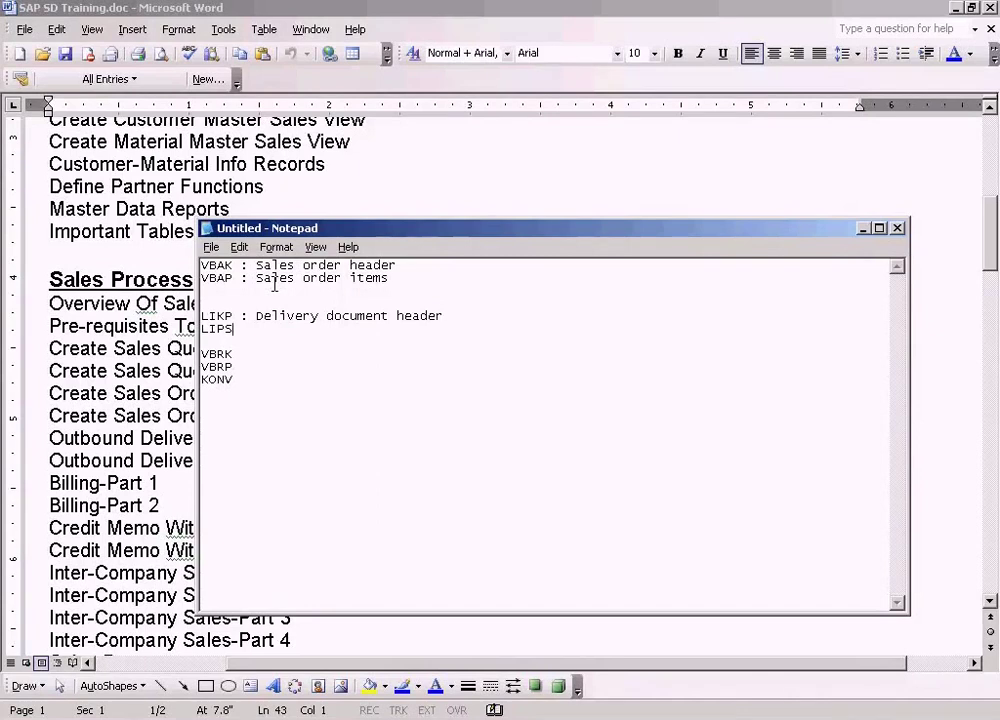
type("Delivery document items")
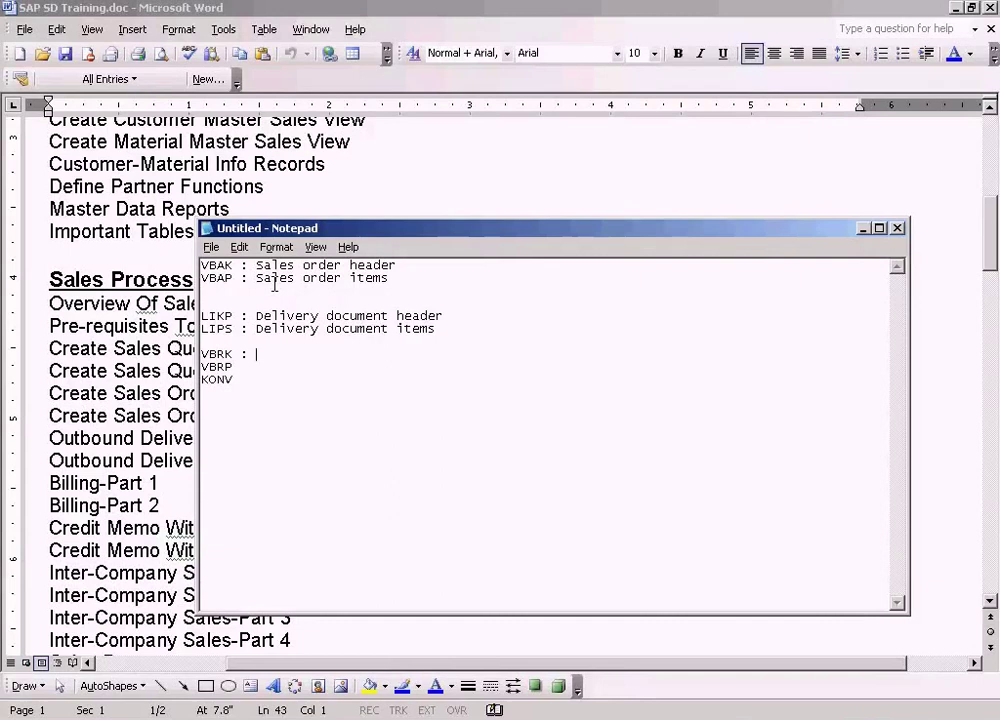
type("ing document header")
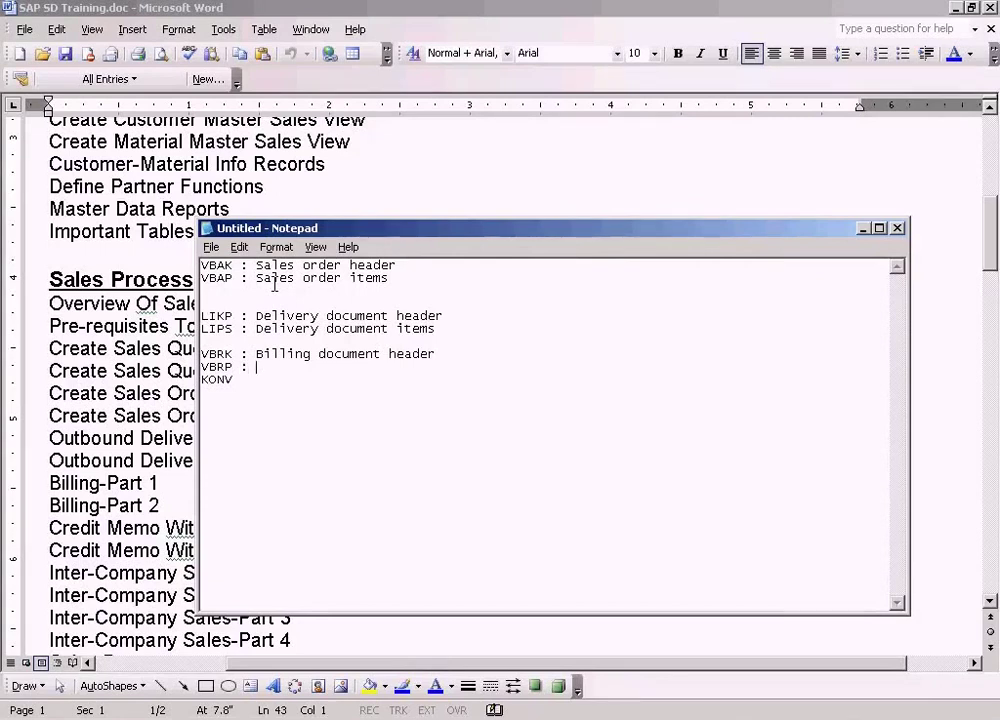
type("ling document items")
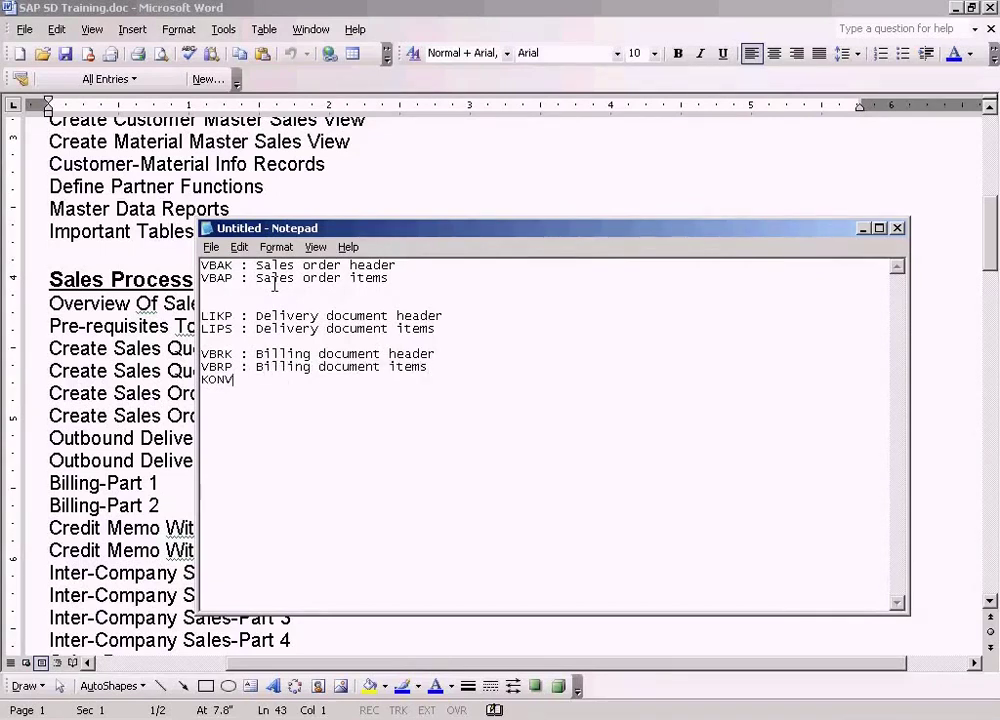
type("condition types.")
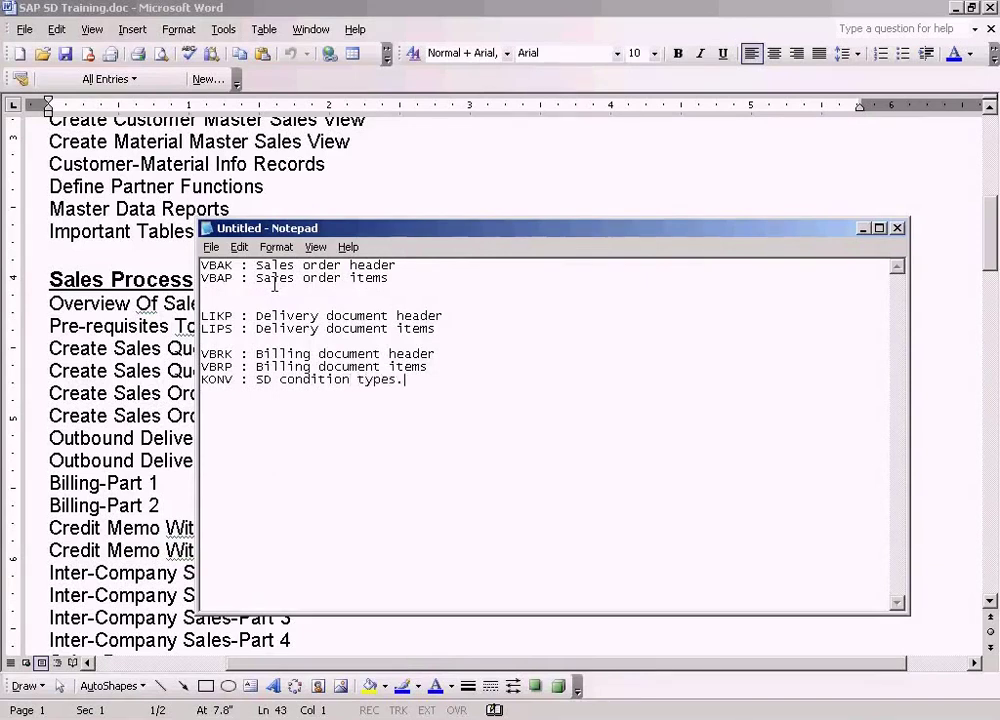
key("BackSpace")
key("BackSpace")
key("BackSpace")
key("BackSpace")
key("BackSpace")
key("BackSpace")
key("BackSpace")
type("s")
Switch to the SAP window and start the SE16 Data Browser with /nse16 from history.
left_click(280, 716)
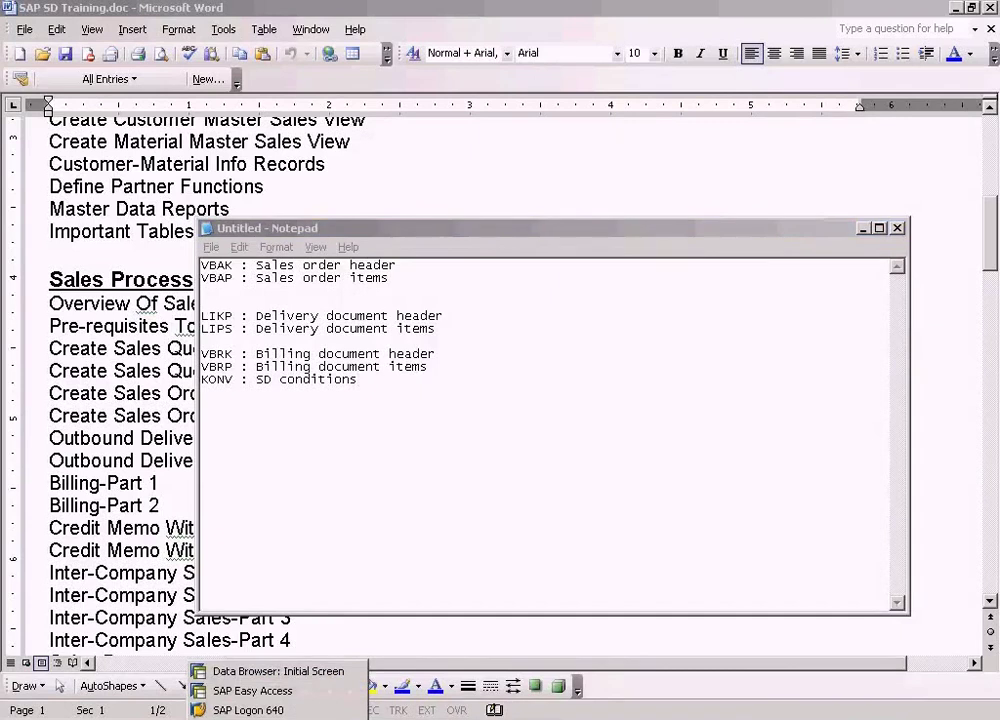
left_click(282, 674)
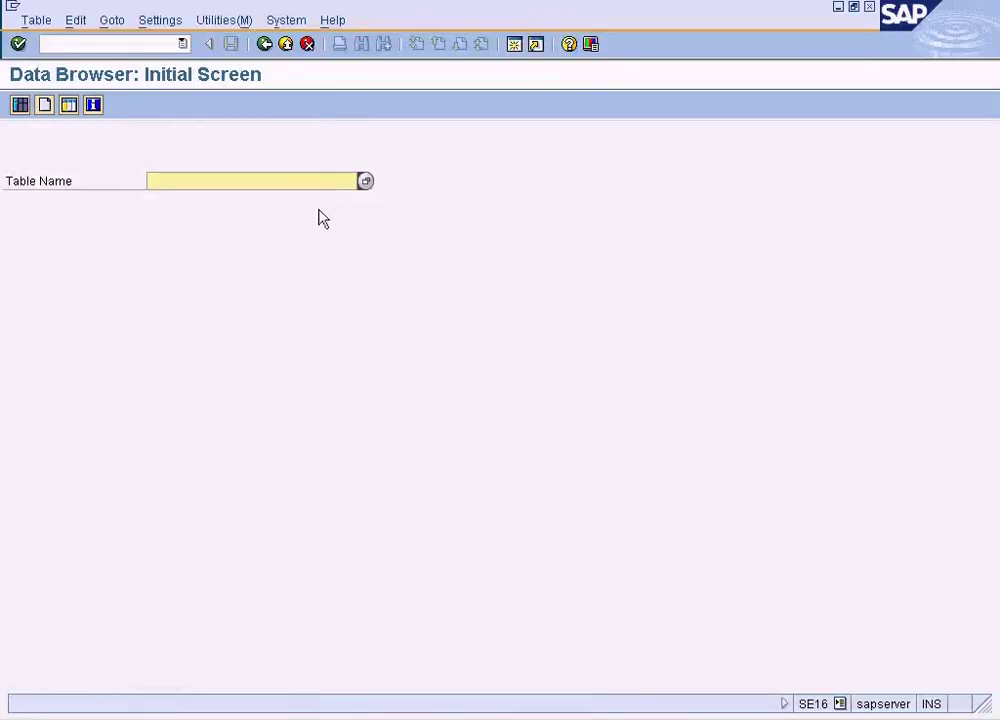
left_click(182, 44)
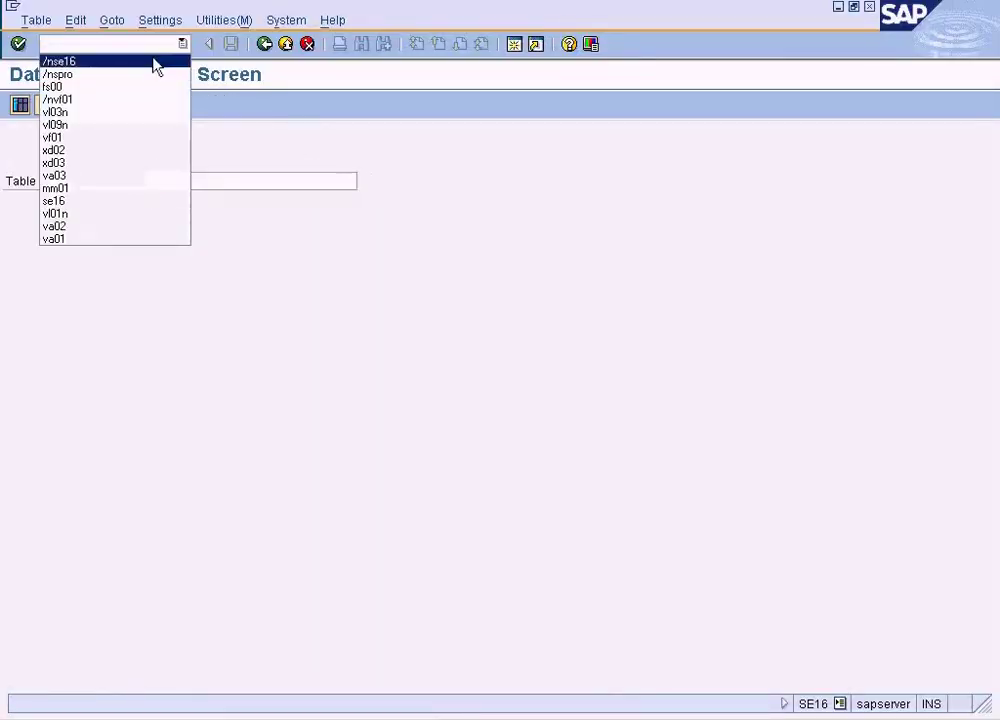
left_click(154, 61)
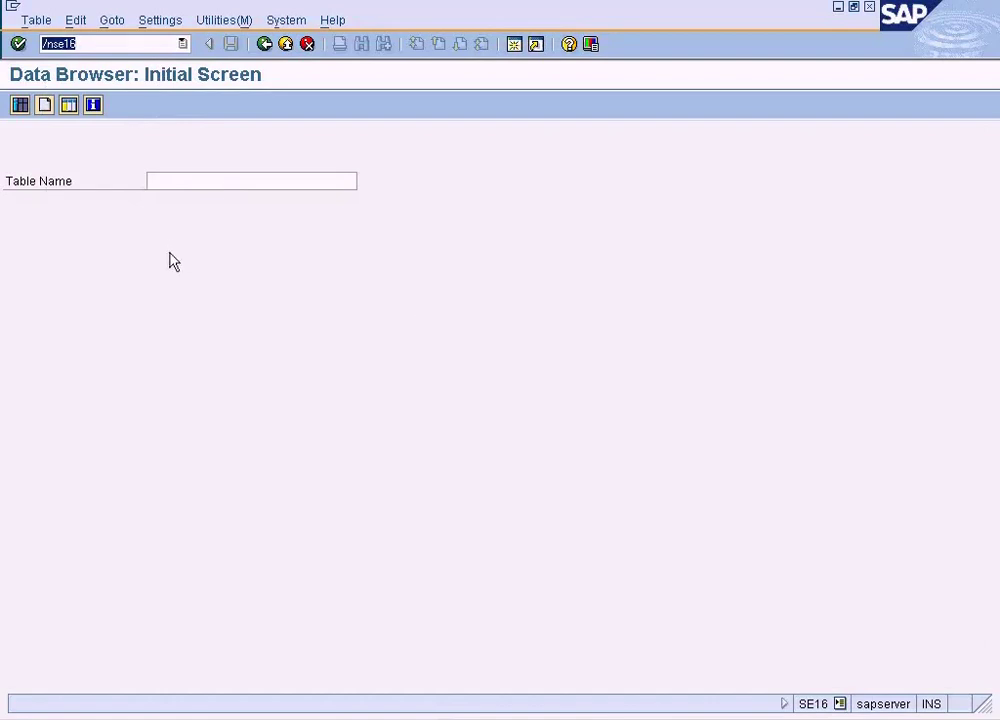
key("Return")
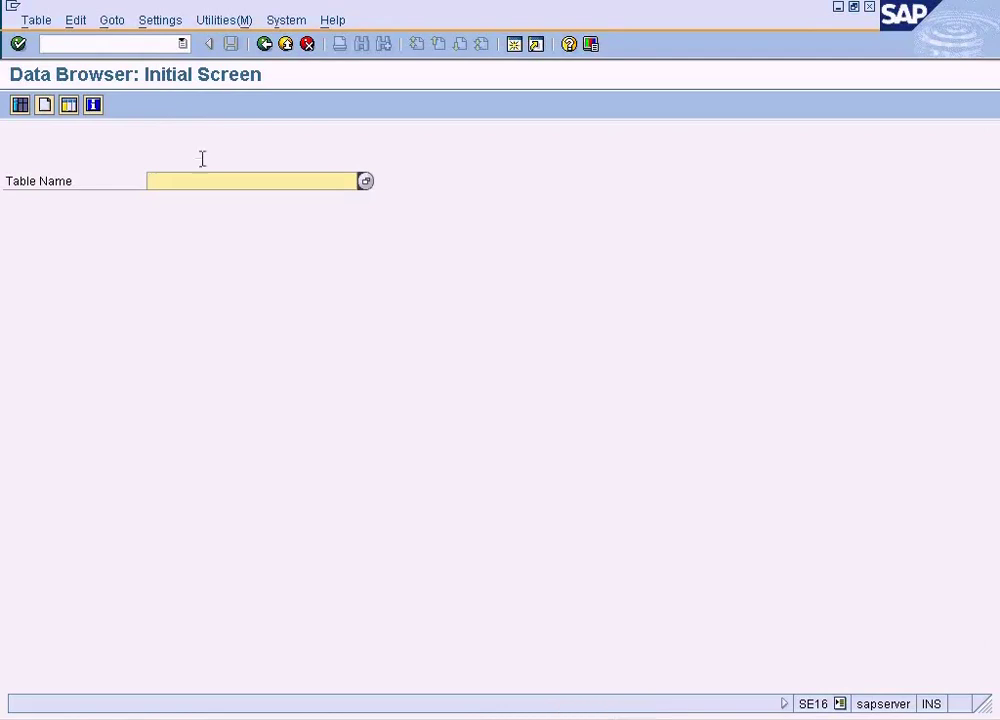
Paste VBAK from the notes as the table name and run the selection for Sales Org. NY.
key("alt+Tab")
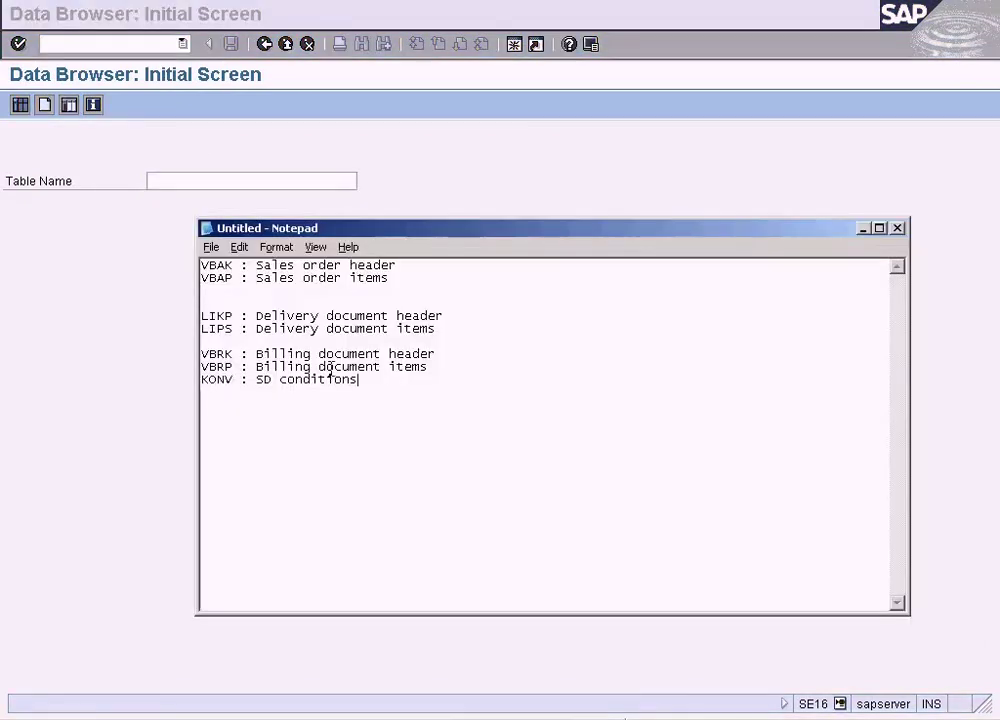
double_click(219, 265)
key("ctrl+c")
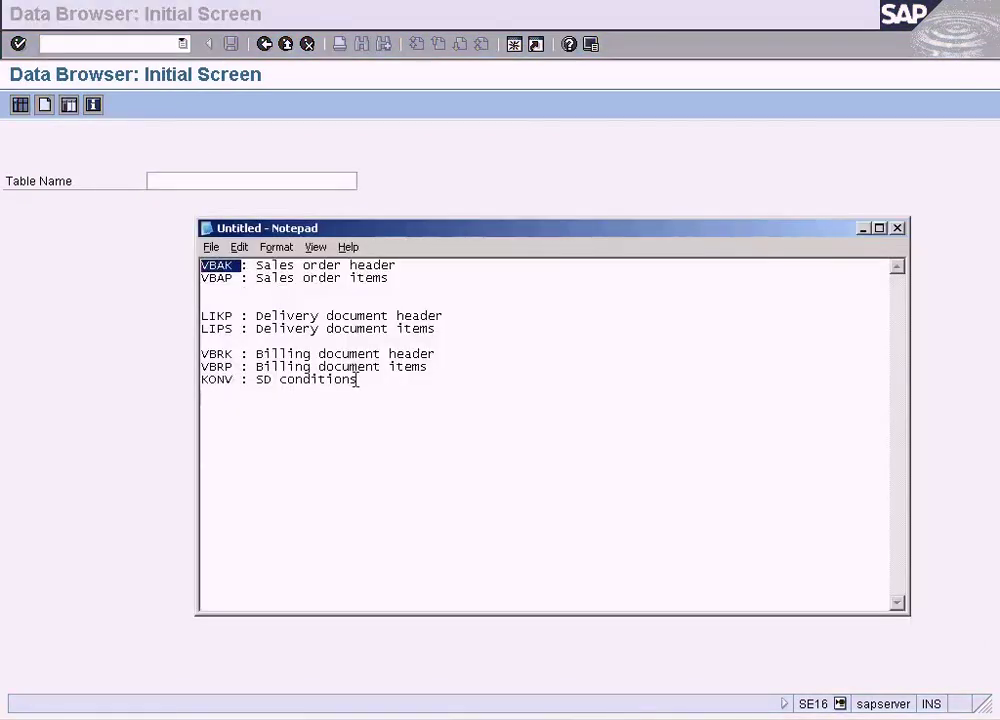
left_click(248, 183)
key("ctrl+v")
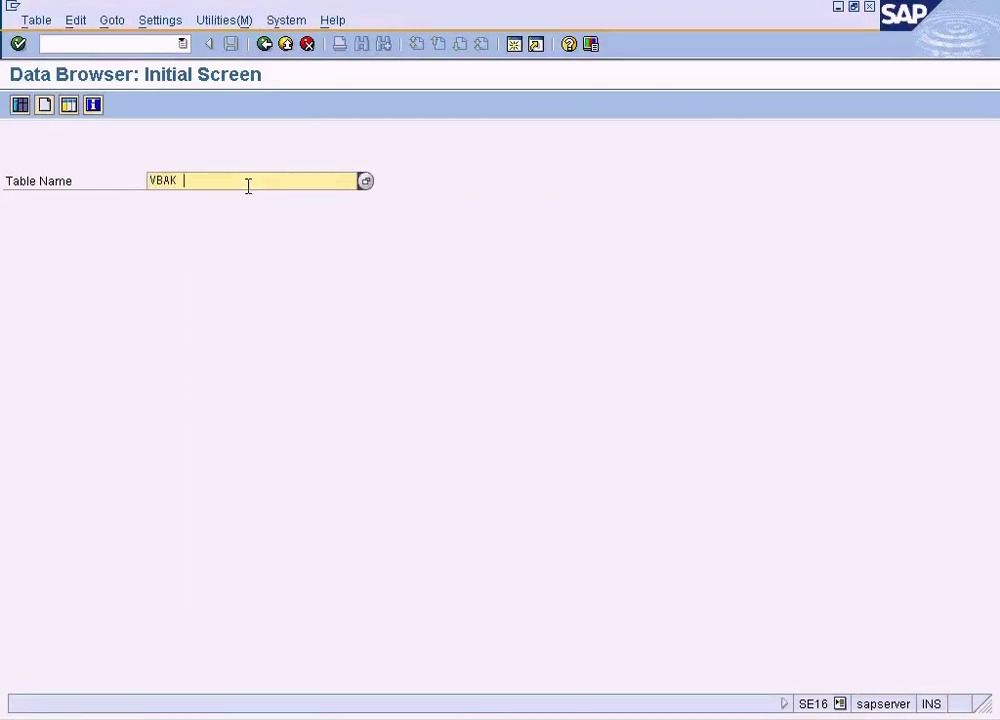
key("Return")
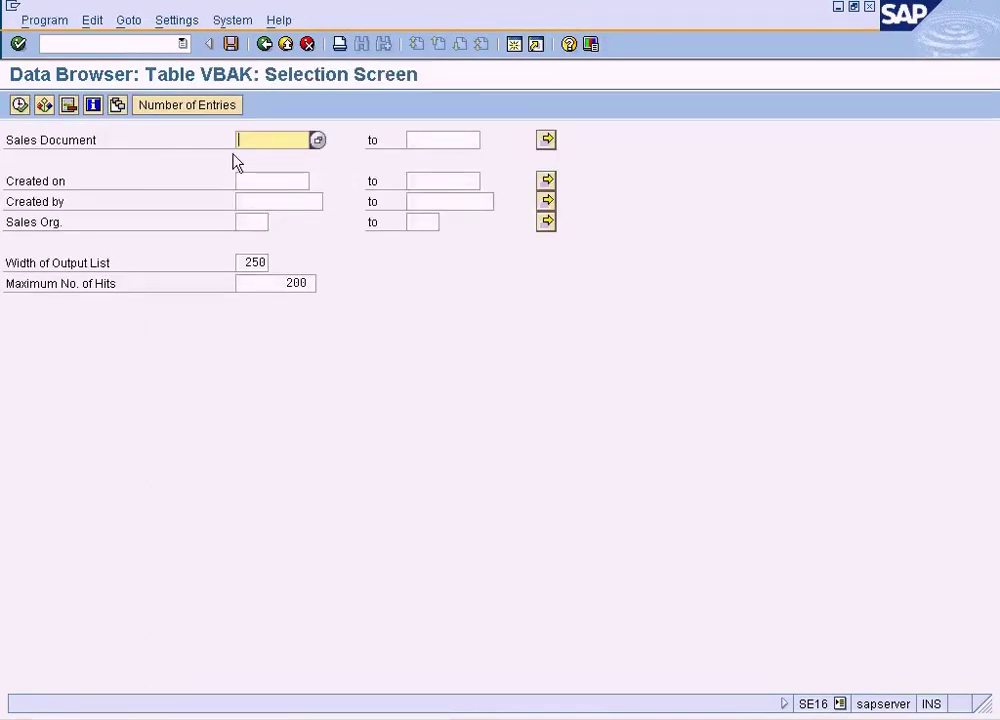
left_click(256, 222)
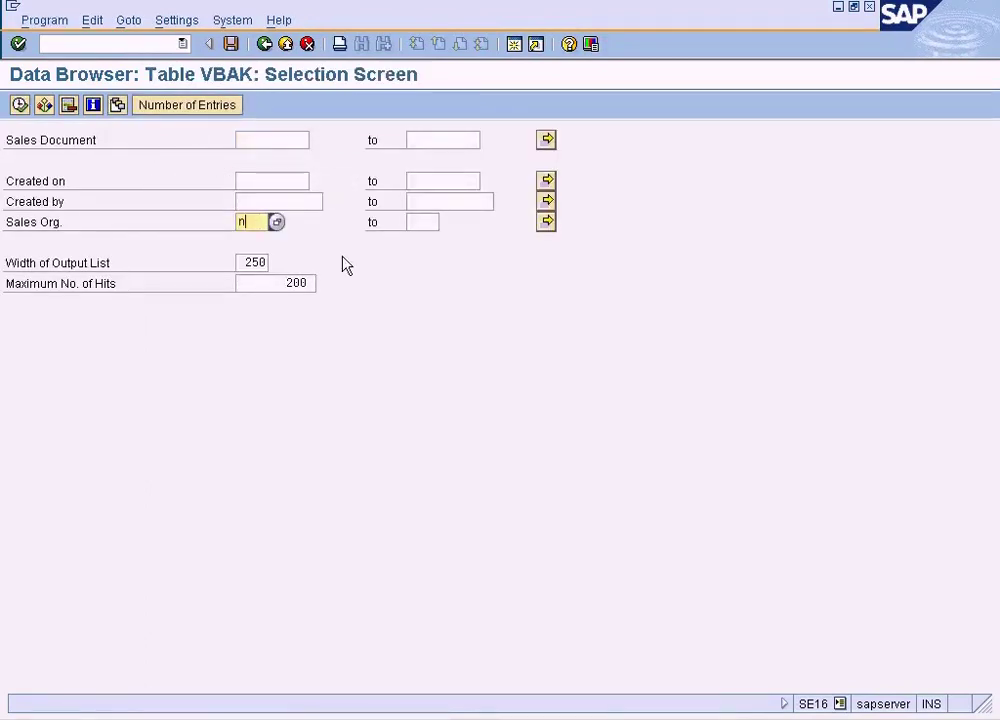
left_click(19, 105)
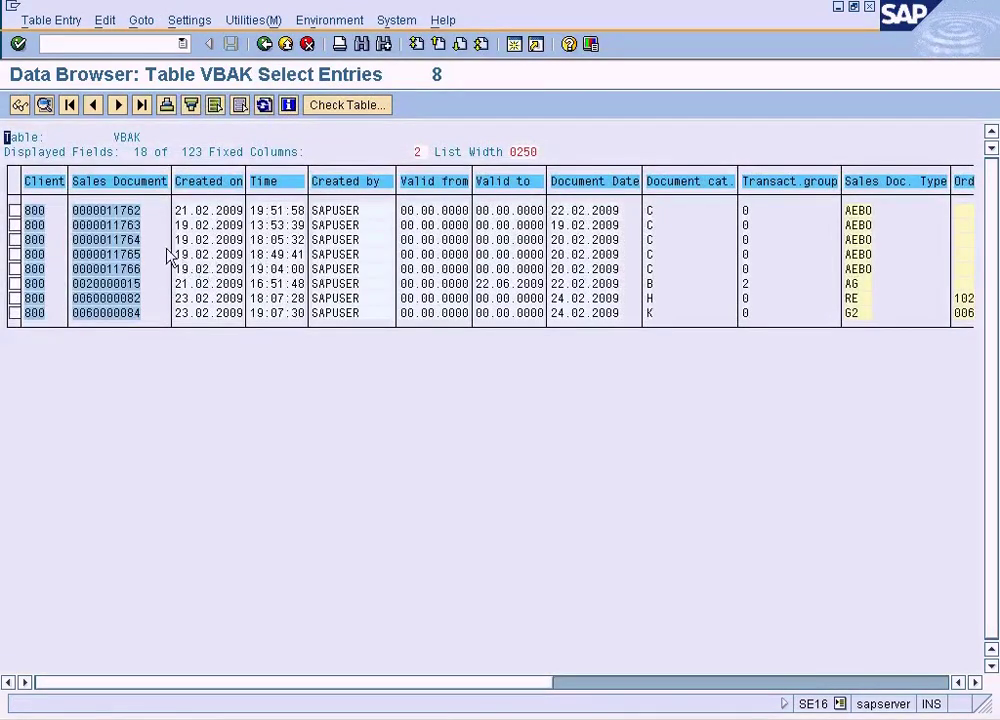
left_click(127, 240)
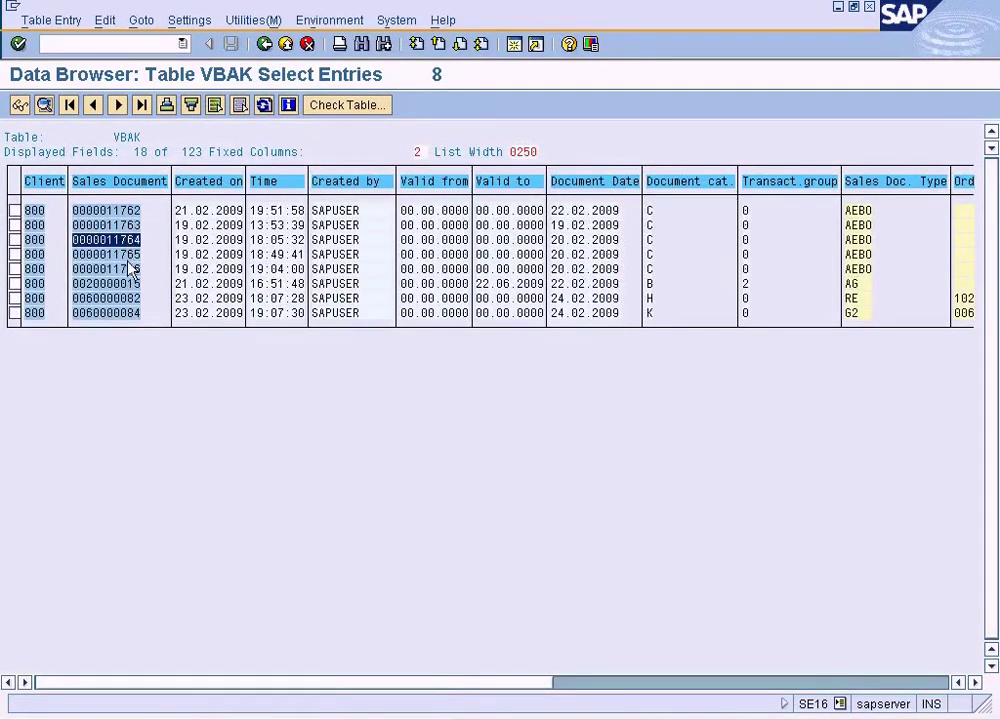
left_click(857, 211)
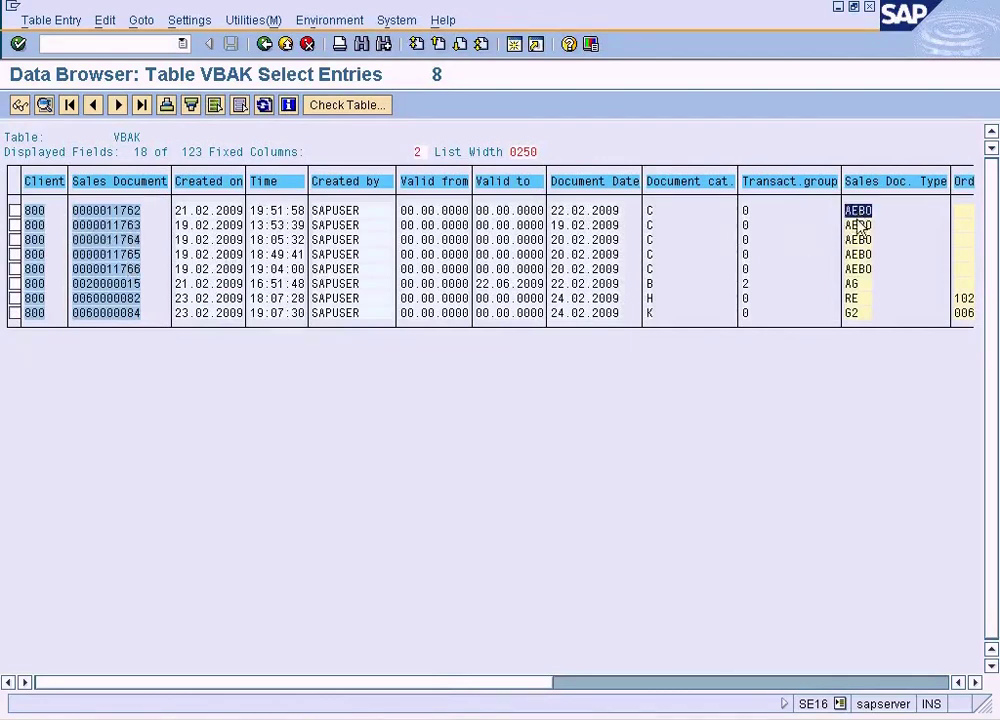
left_click(858, 226)
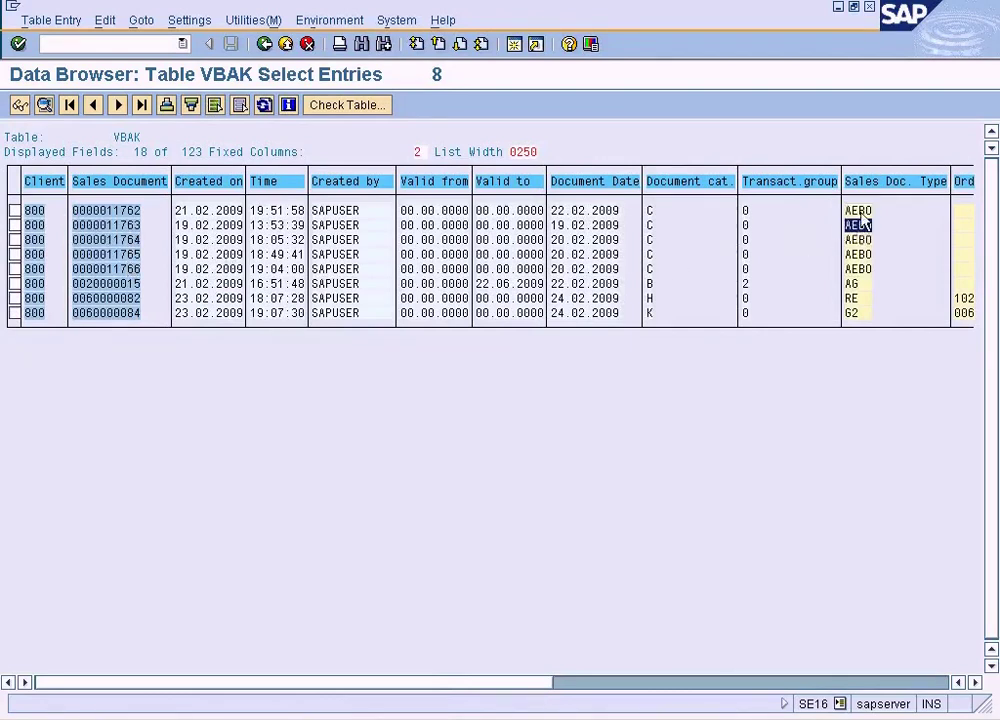
left_click(152, 216)
Show document 11762's full VBAK record: net value 100.00, Distr. Channel RE, pricing procedure RVAA01.
key("F2")
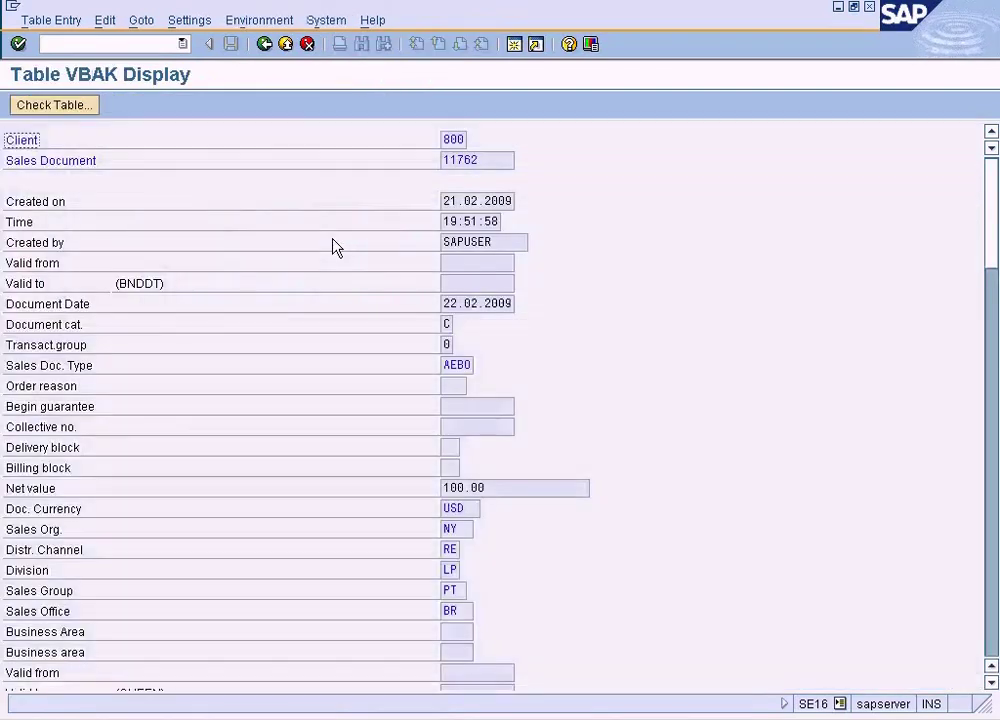
left_click(493, 486)
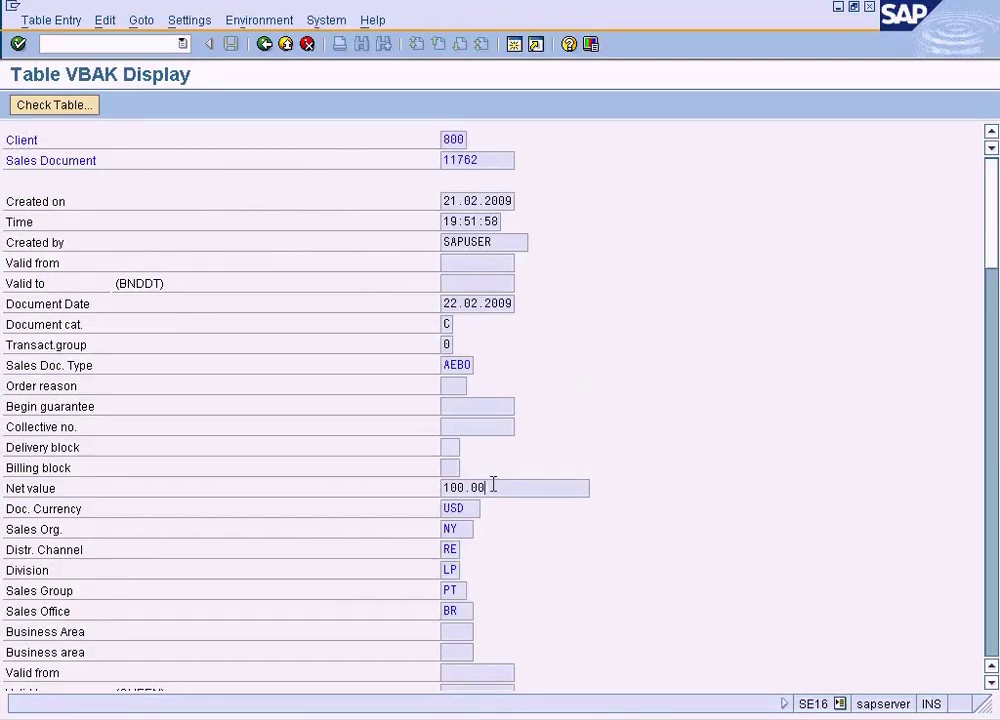
left_click(455, 548)
left_click(993, 525)
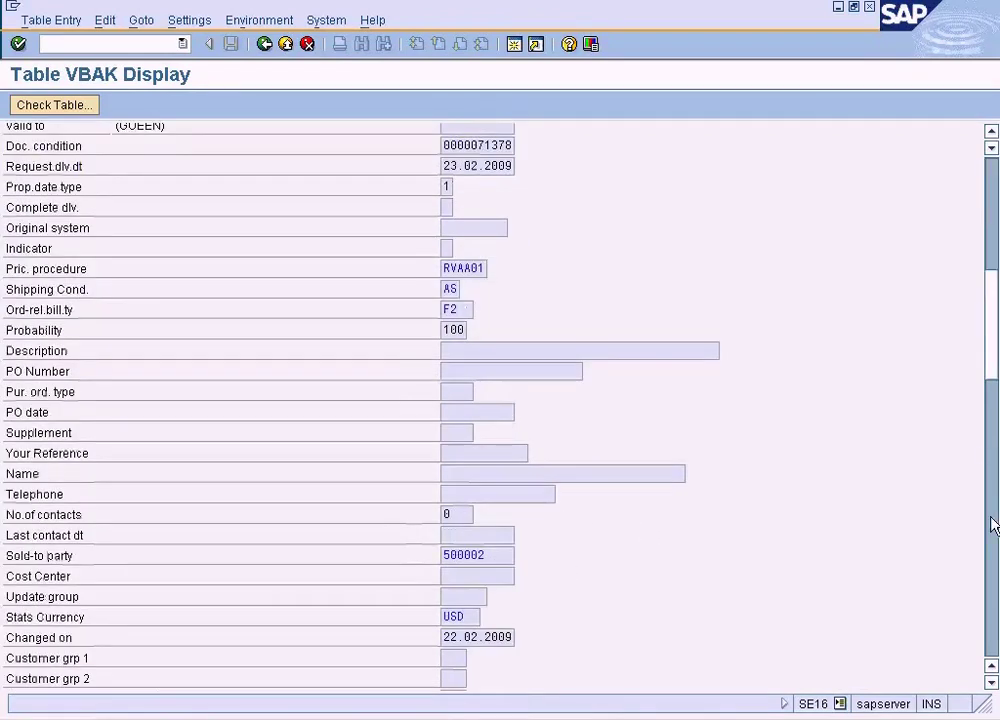
left_click(993, 525)
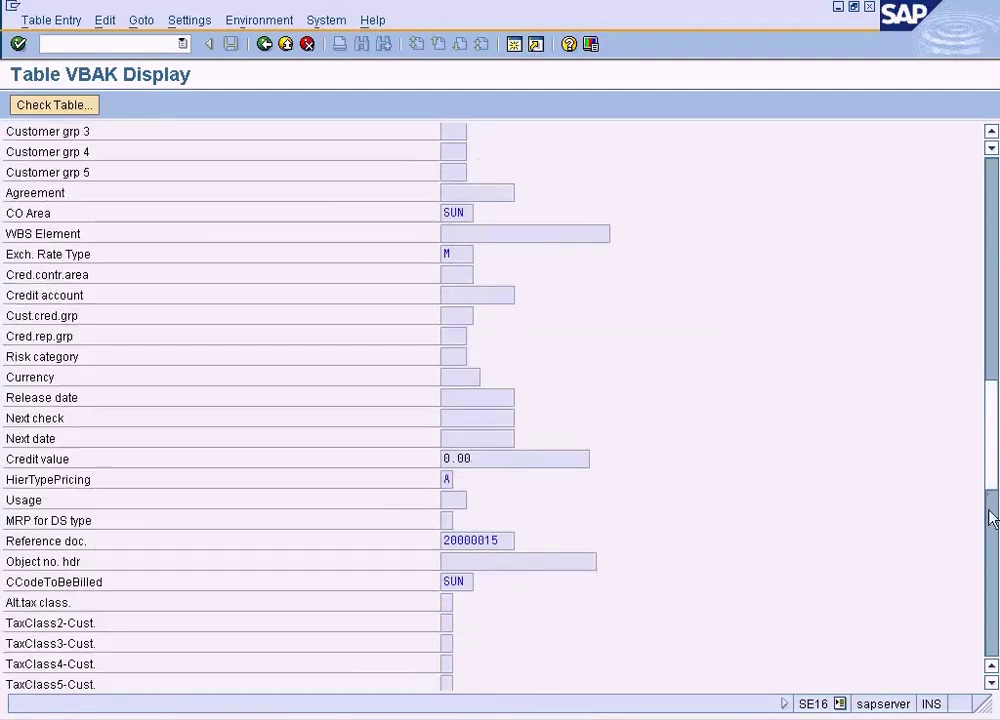
left_click(984, 308)
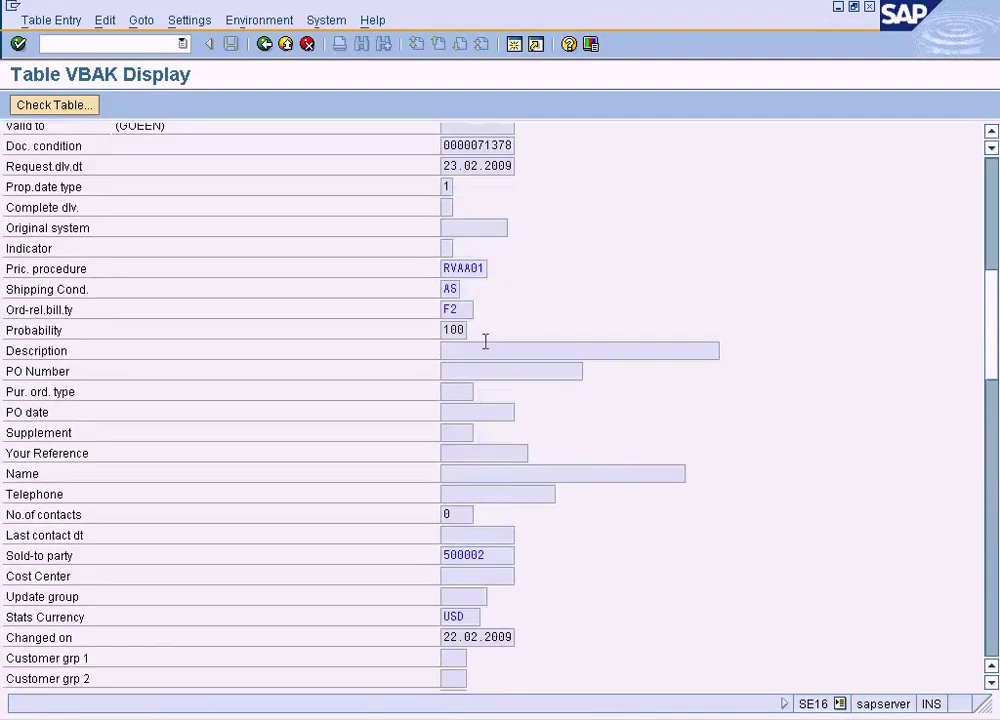
left_click(463, 268)
double_click(463, 268)
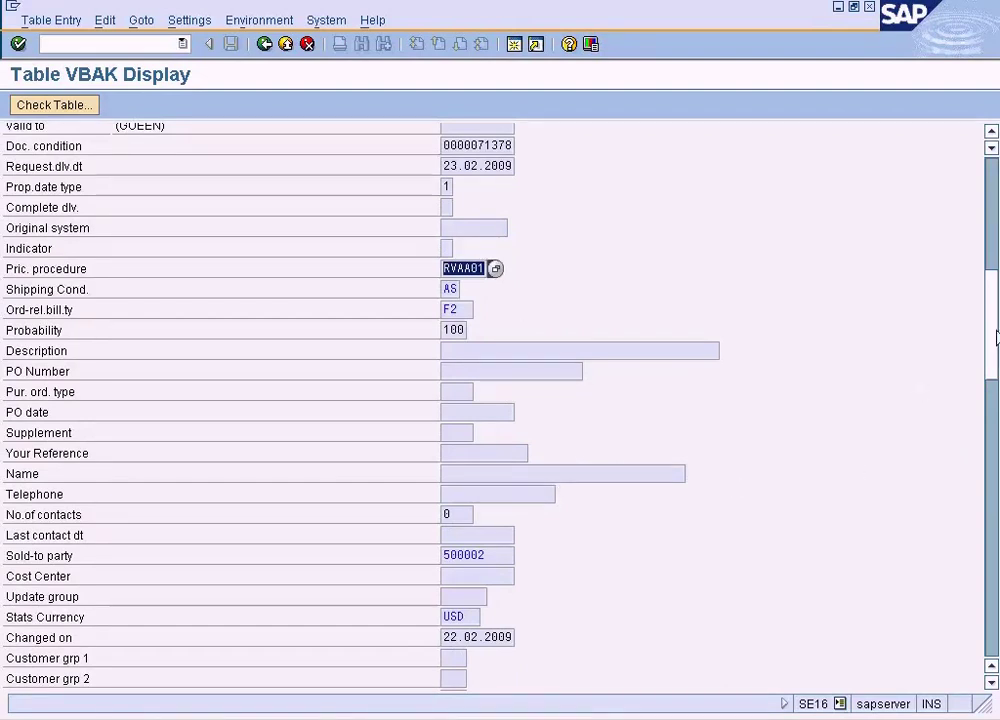
Check sold-to 500002, CO Area SUN and reference doc 20000015, then open a new session at Logistics.
scroll(996, 345, "down", 1)
scroll(996, 345, "down", 1)
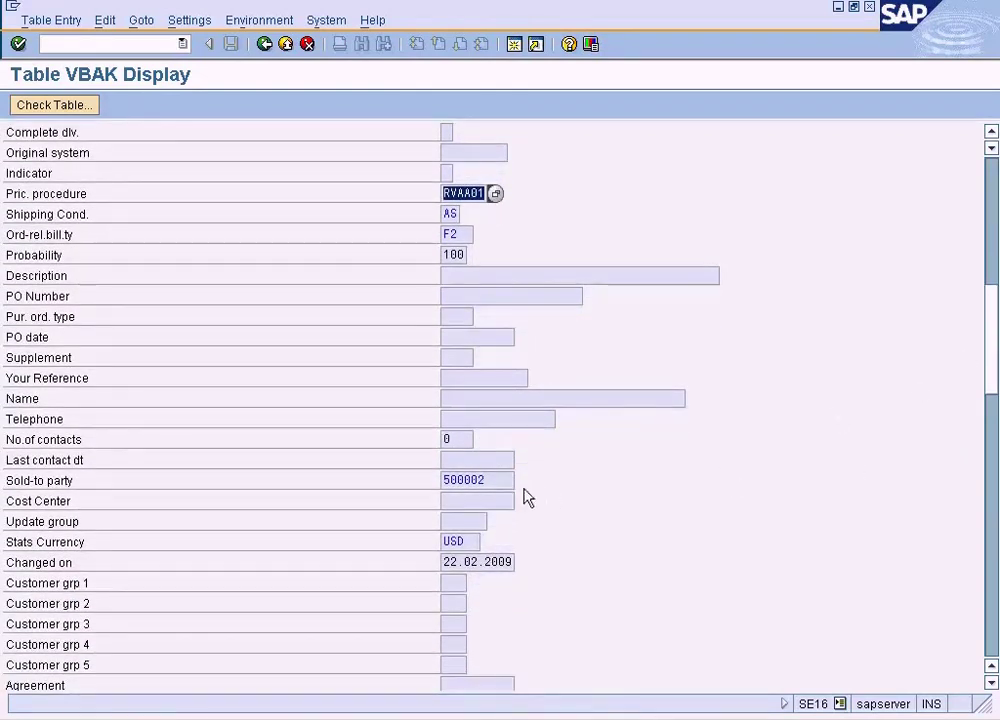
double_click(493, 481)
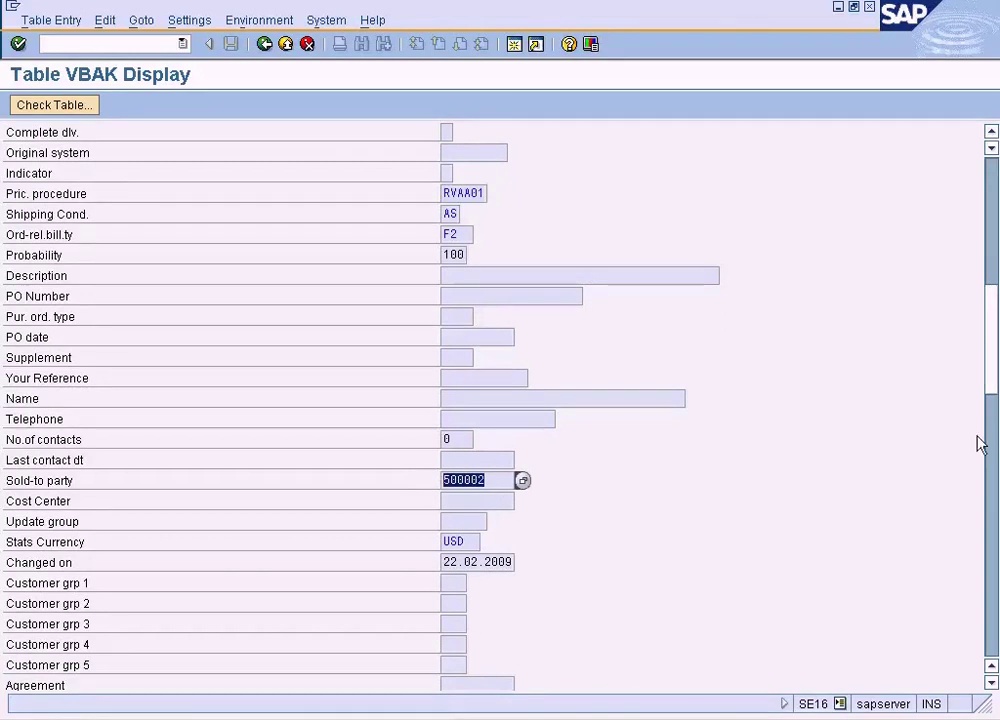
scroll(996, 392, "down", 5)
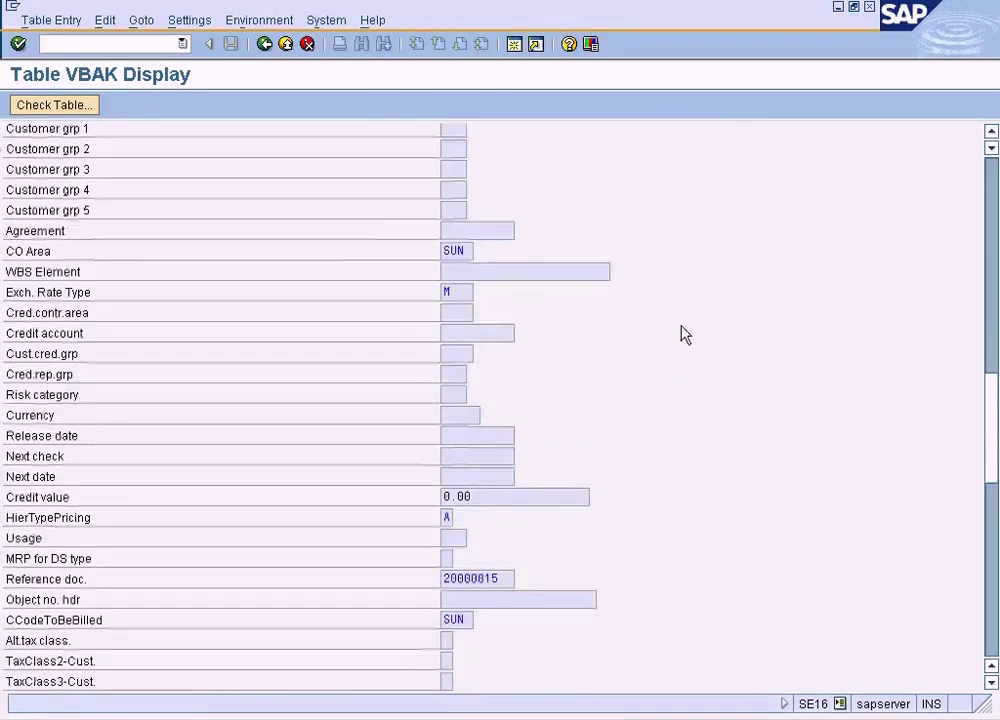
left_click(472, 253)
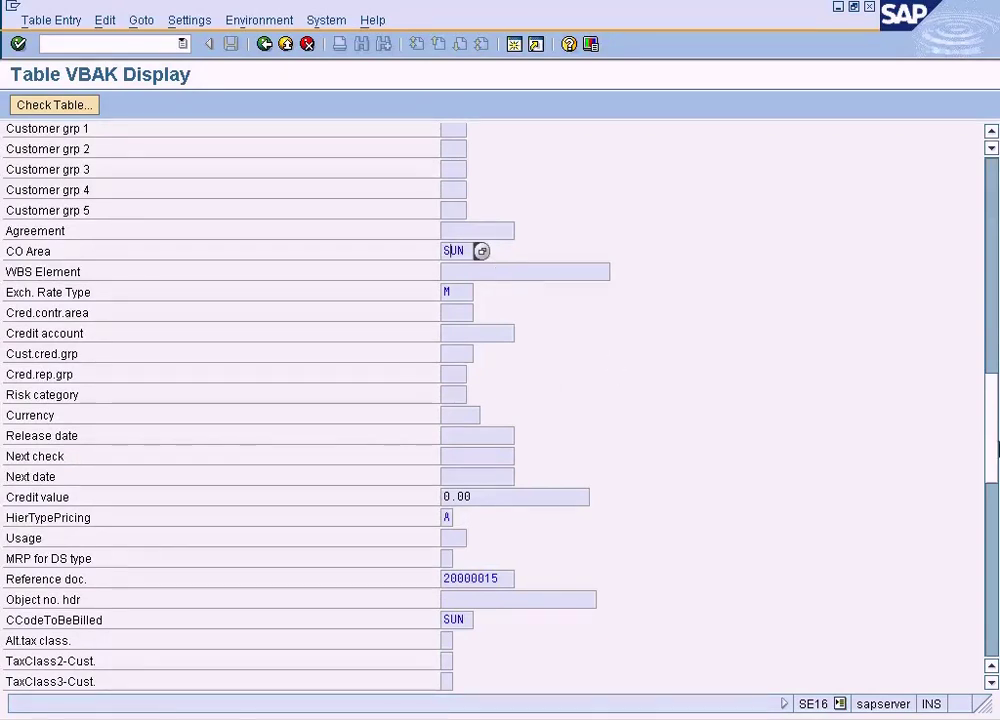
scroll(992, 440, "down", 3)
left_click(494, 394)
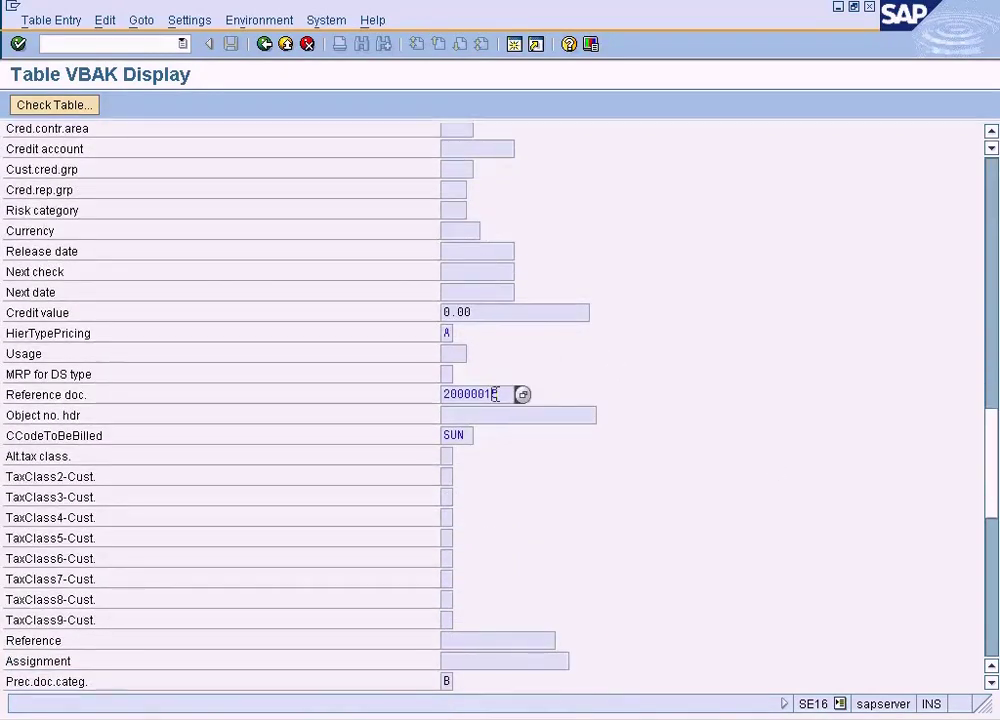
scroll(576, 526, "up", 2)
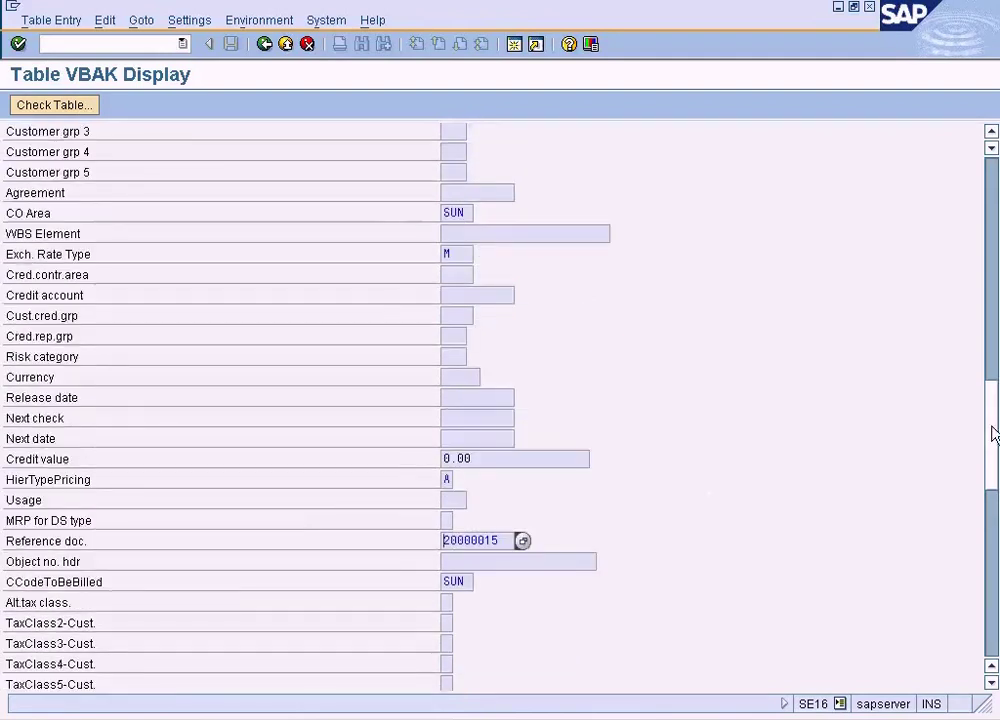
scroll(995, 443, "down", 1)
scroll(993, 445, "down", 1)
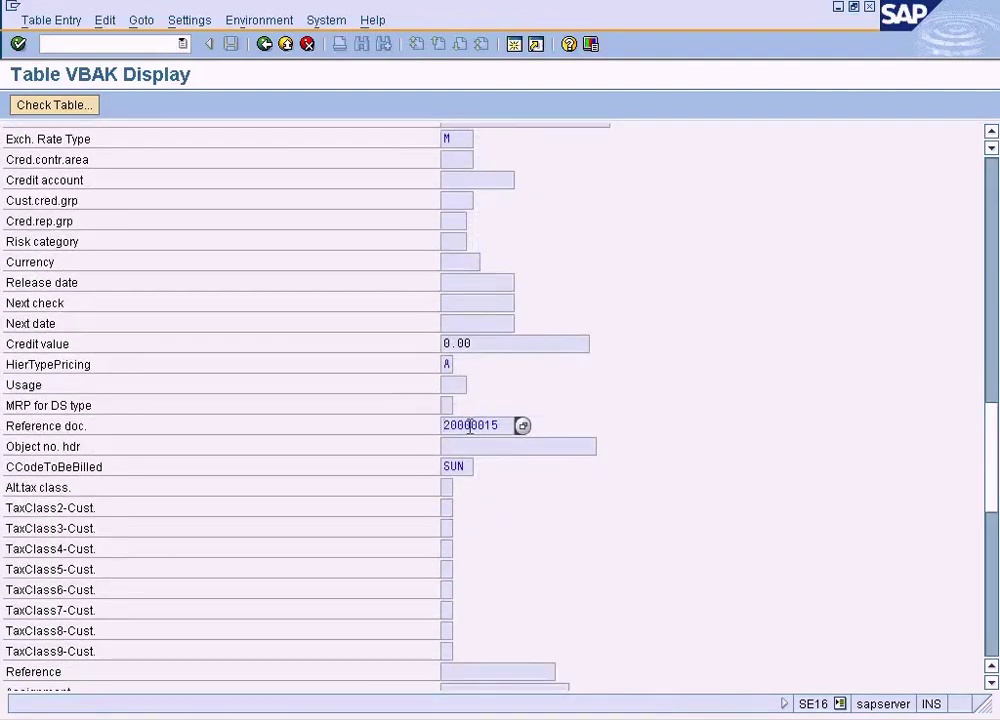
left_click_drag(500, 425, 377, 421)
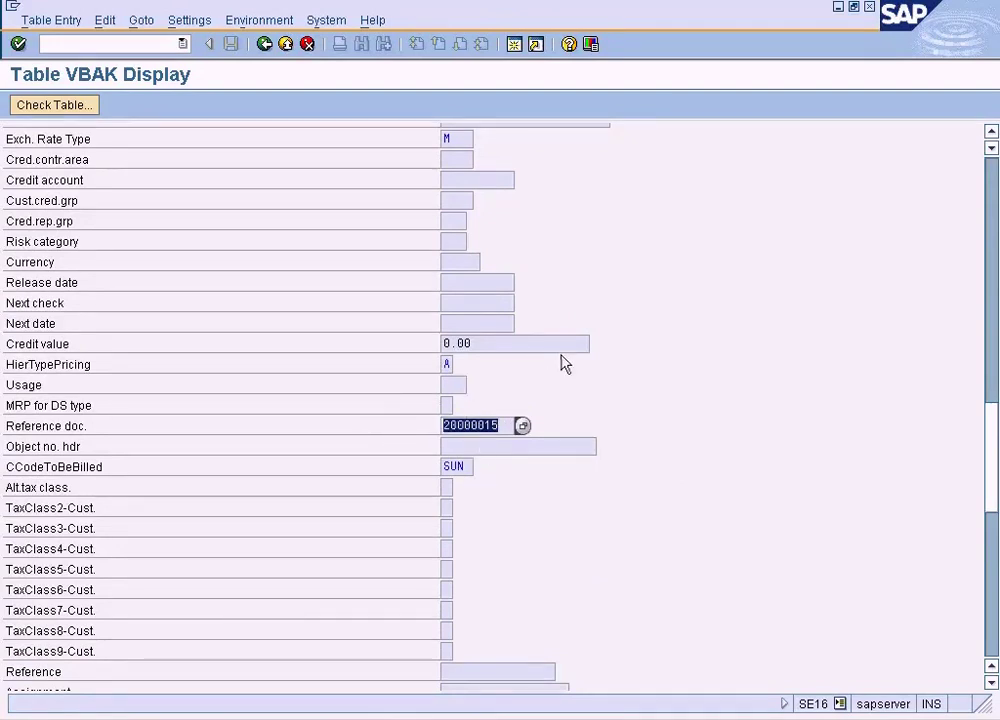
left_click(514, 44)
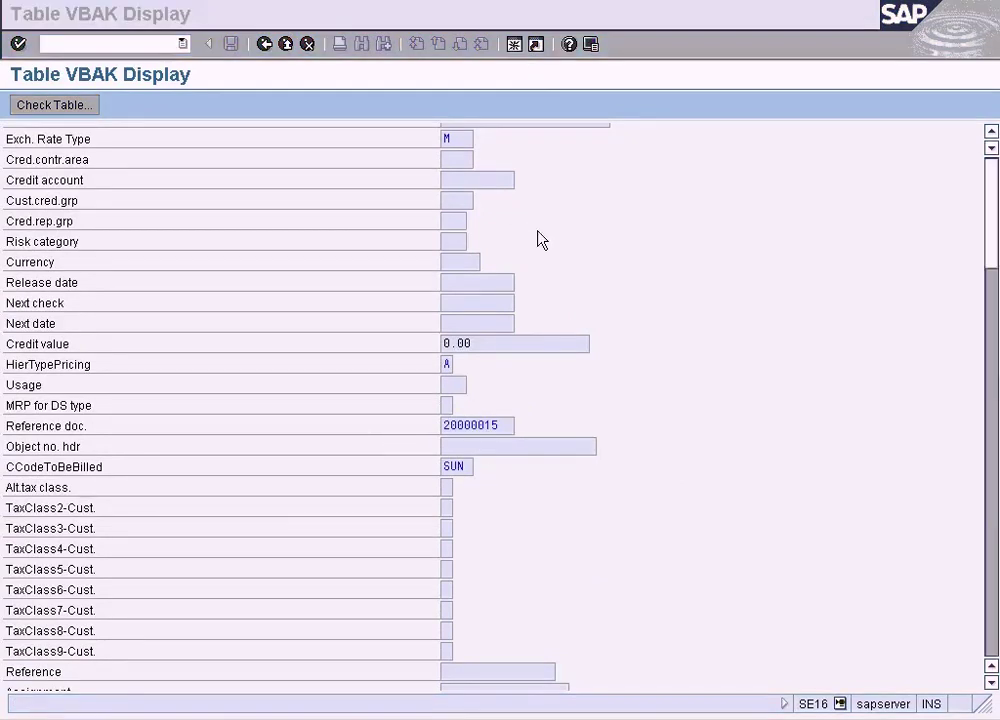
left_click(31, 228)
Display quotation 20000015 via Sales and Distribution > Sales > Quotation > Display.
left_click(50, 263)
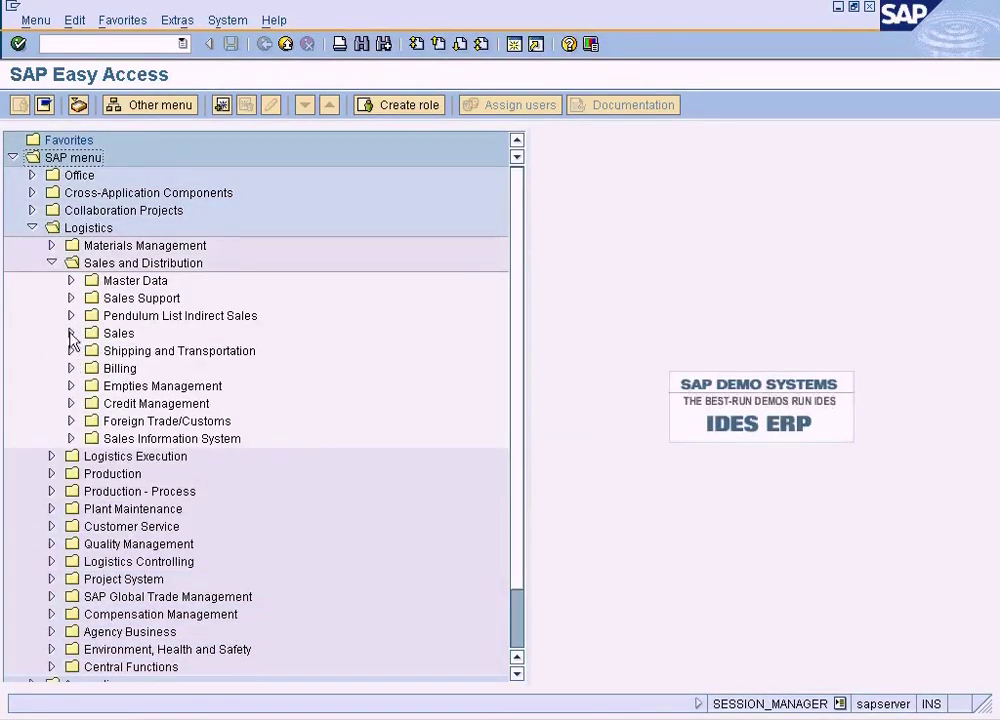
left_click(71, 333)
left_click(91, 368)
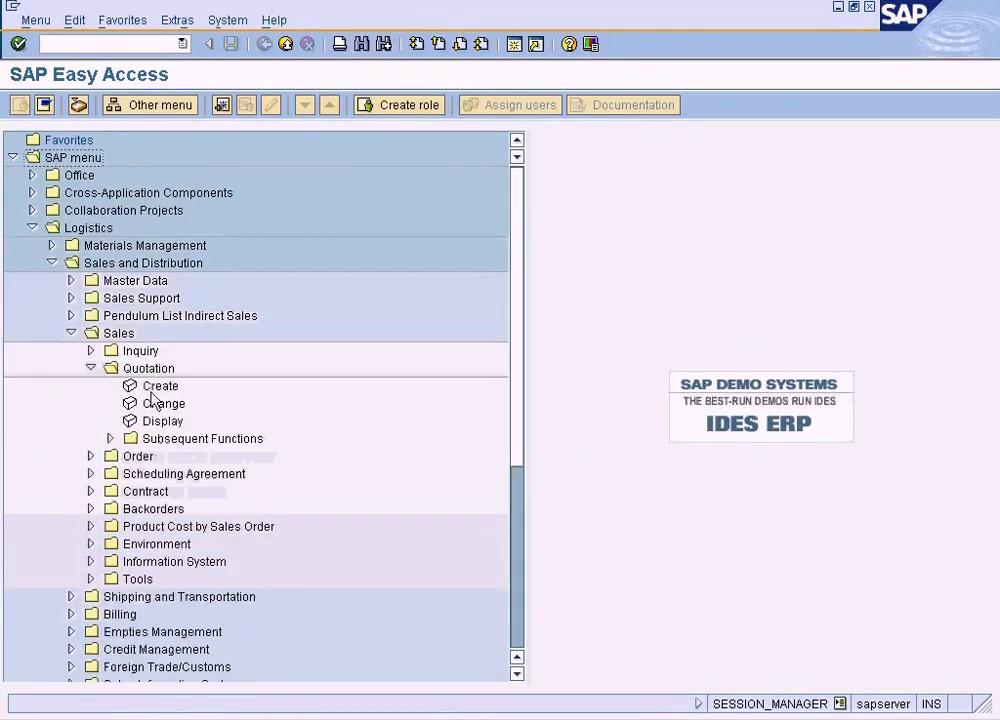
double_click(178, 422)
left_click_drag(230, 179, 103, 183)
key("Return")
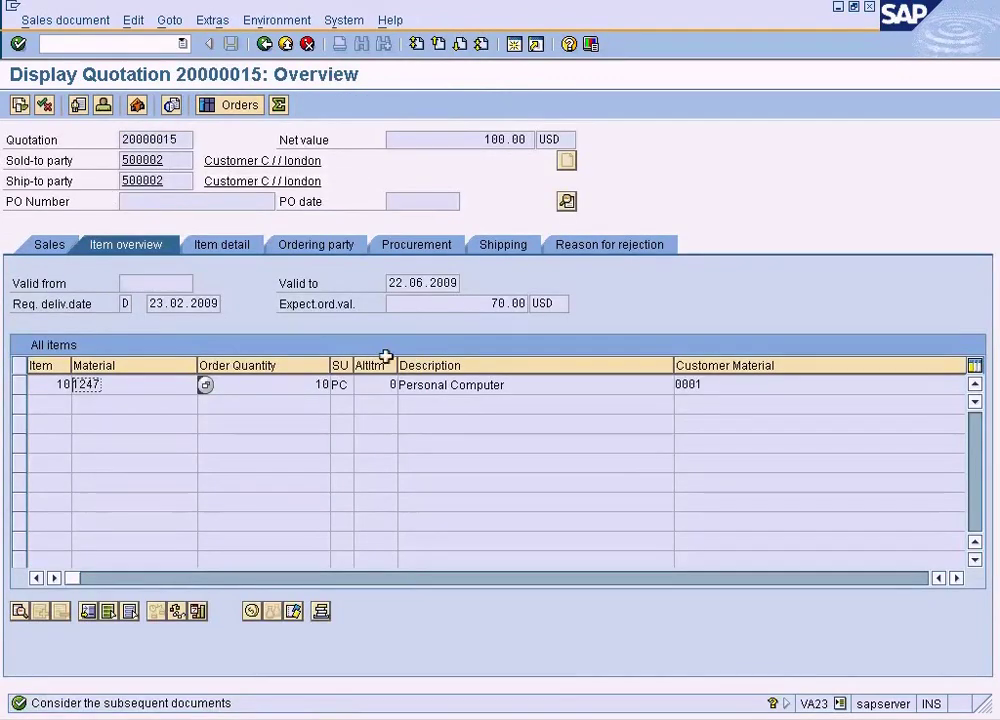
Switch back to the VBAK record window and go back twice to the VBAK selection screen.
left_click(270, 716)
left_click(300, 650)
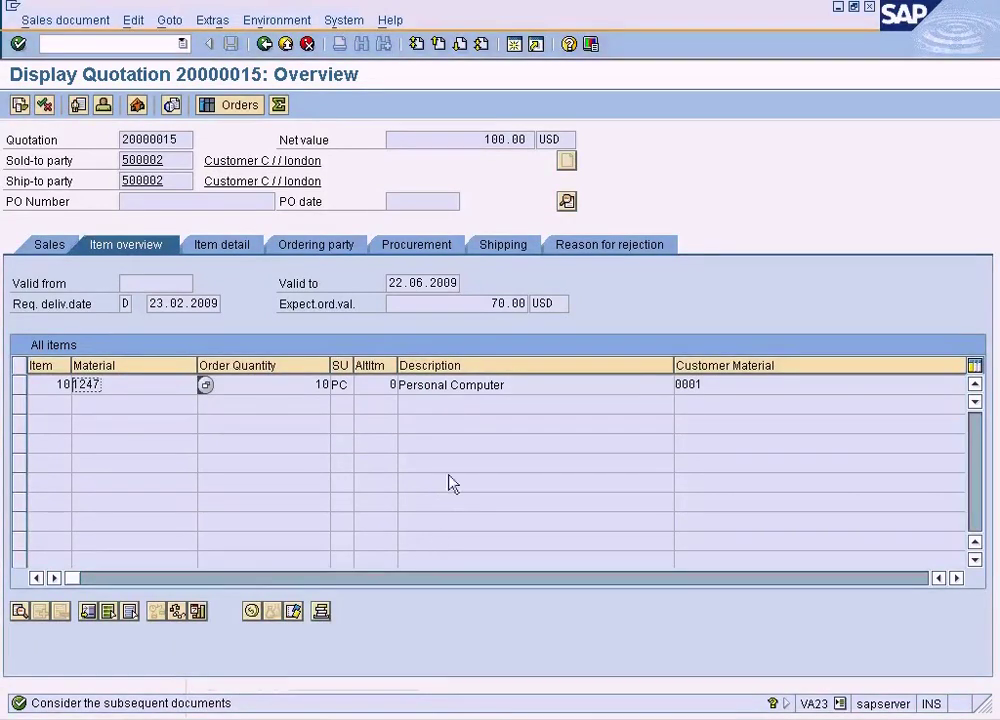
left_click(270, 712)
left_click(262, 669)
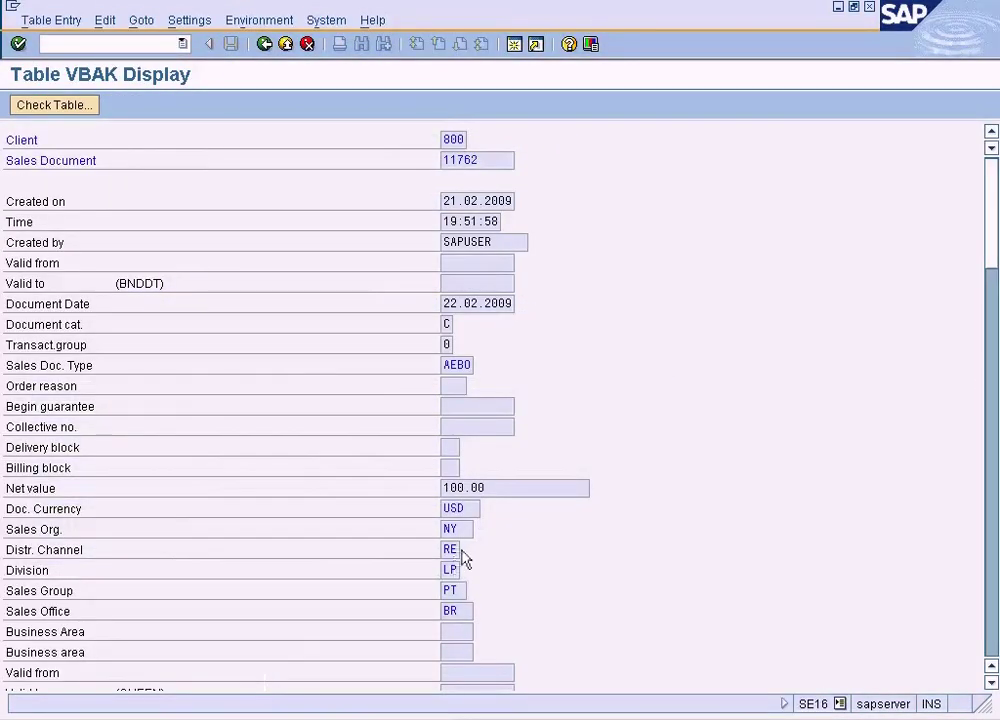
left_click(995, 500)
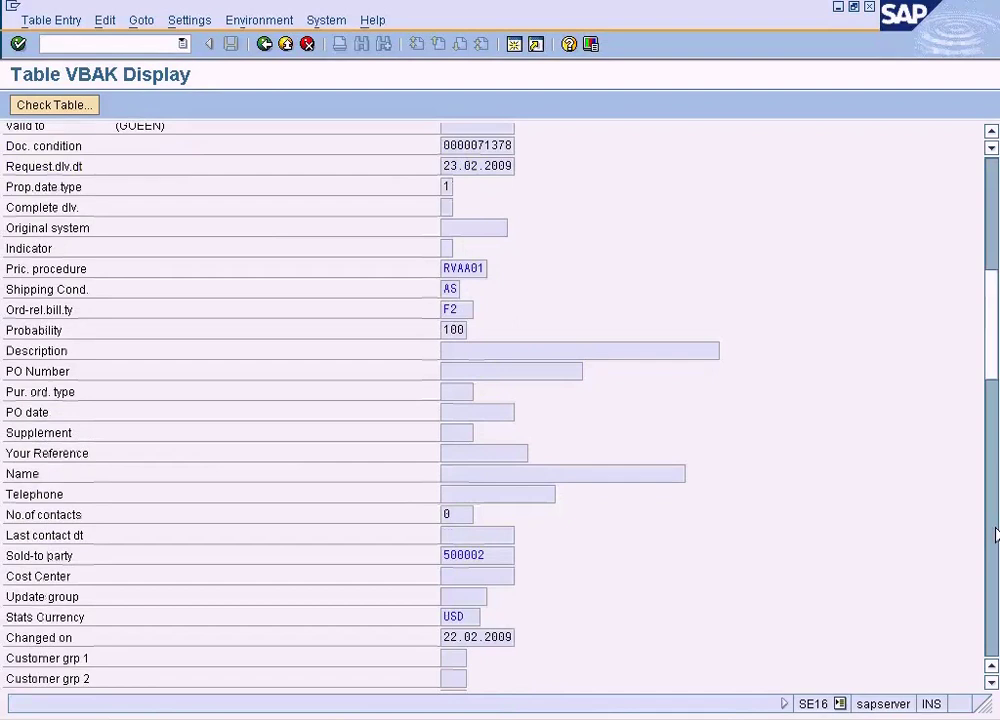
left_click(993, 538)
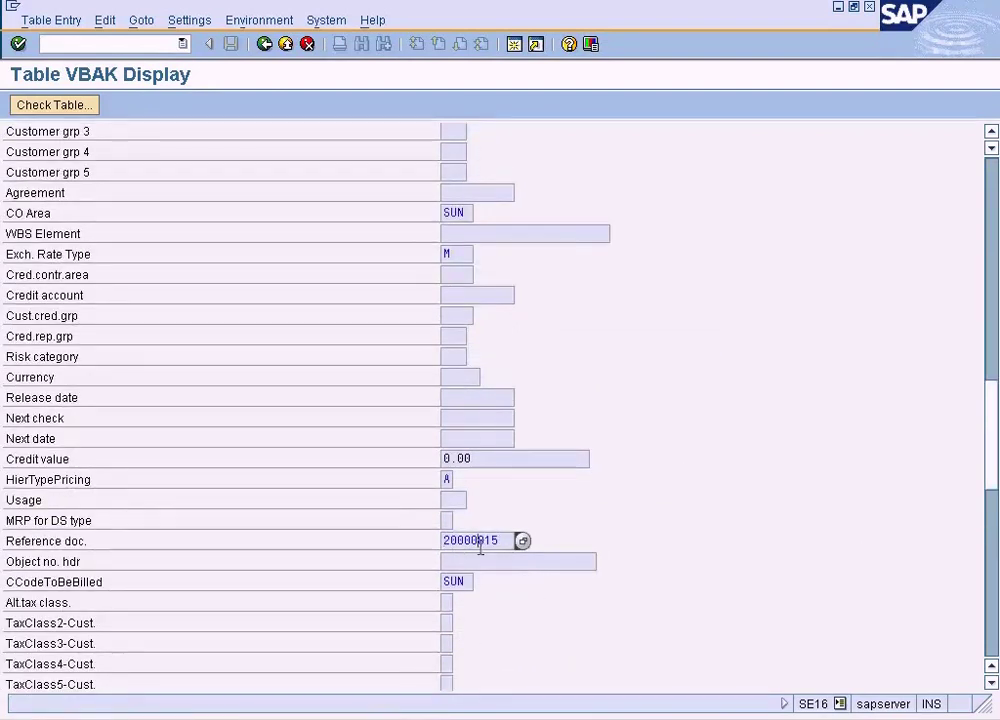
left_click(995, 593)
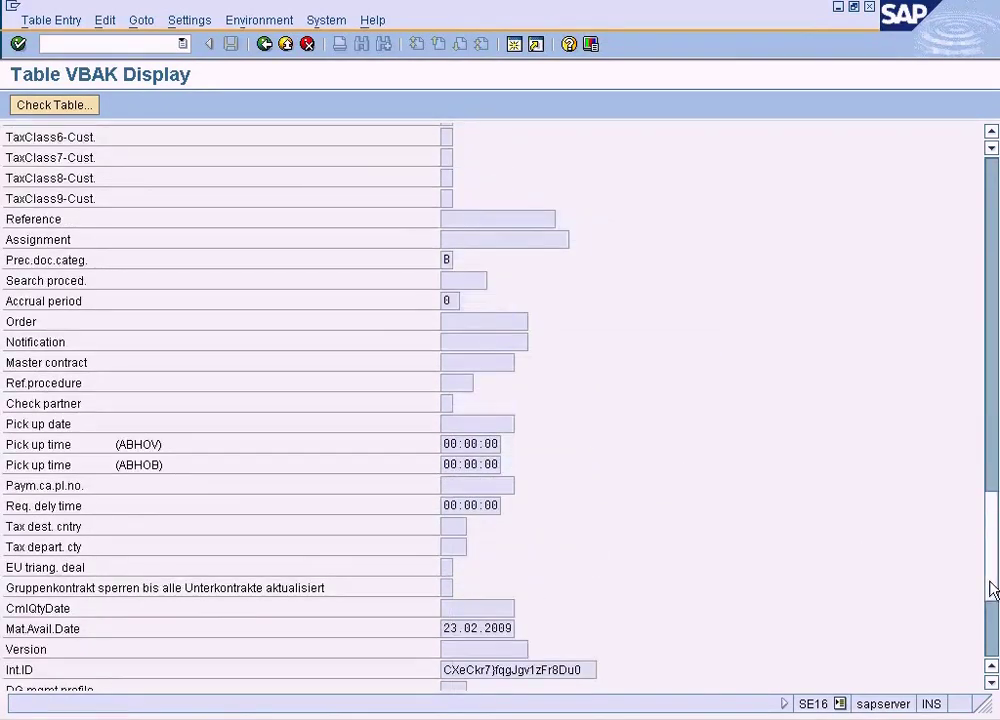
left_click(993, 643)
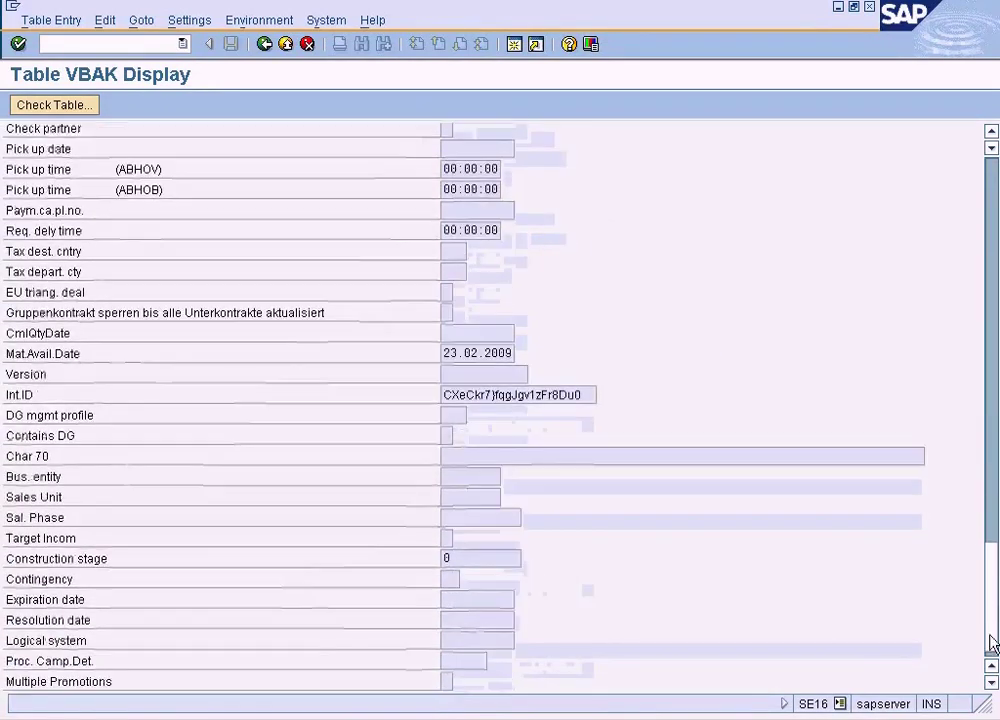
left_click(264, 44)
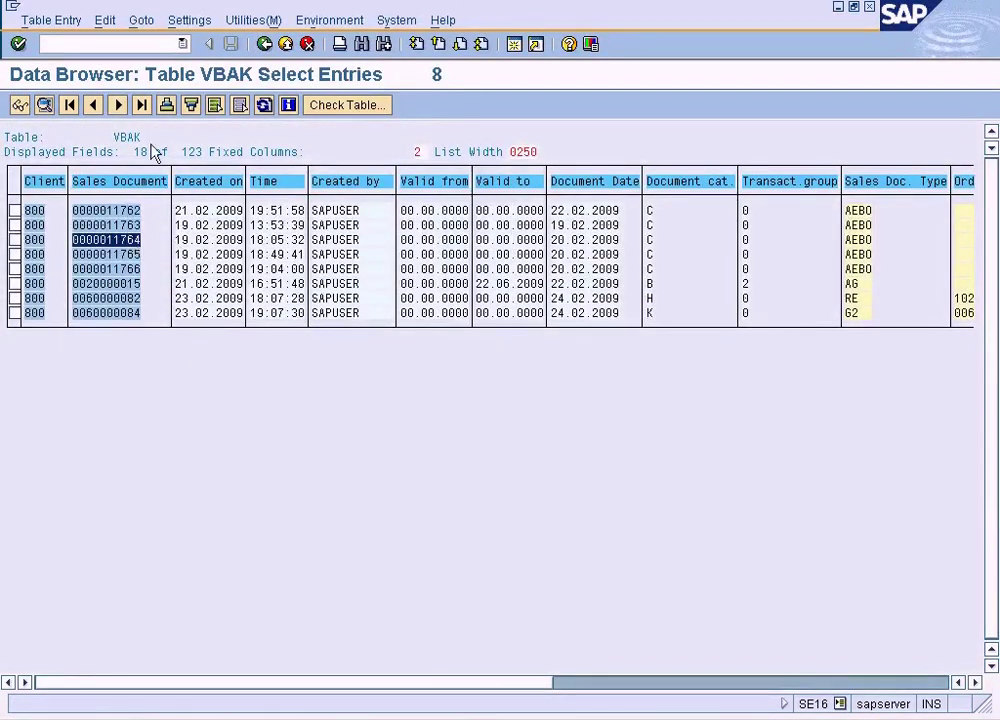
left_click(264, 44)
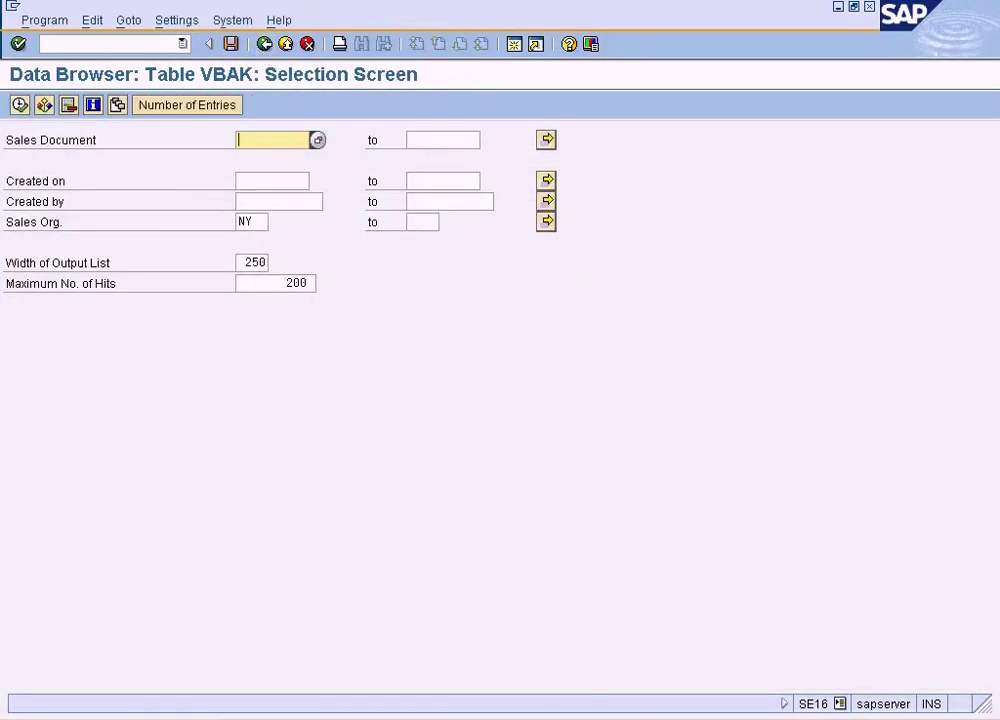
Select the table name VBAP in the Notepad notes.
key("alt+Tab")
left_click(368, 424)
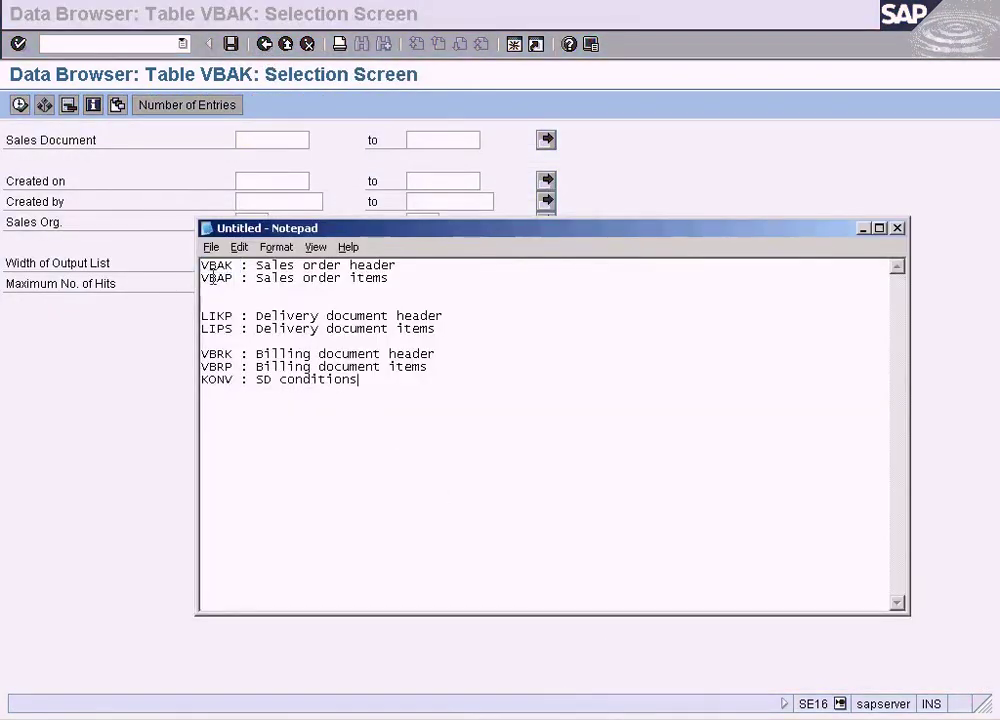
double_click(210, 277)
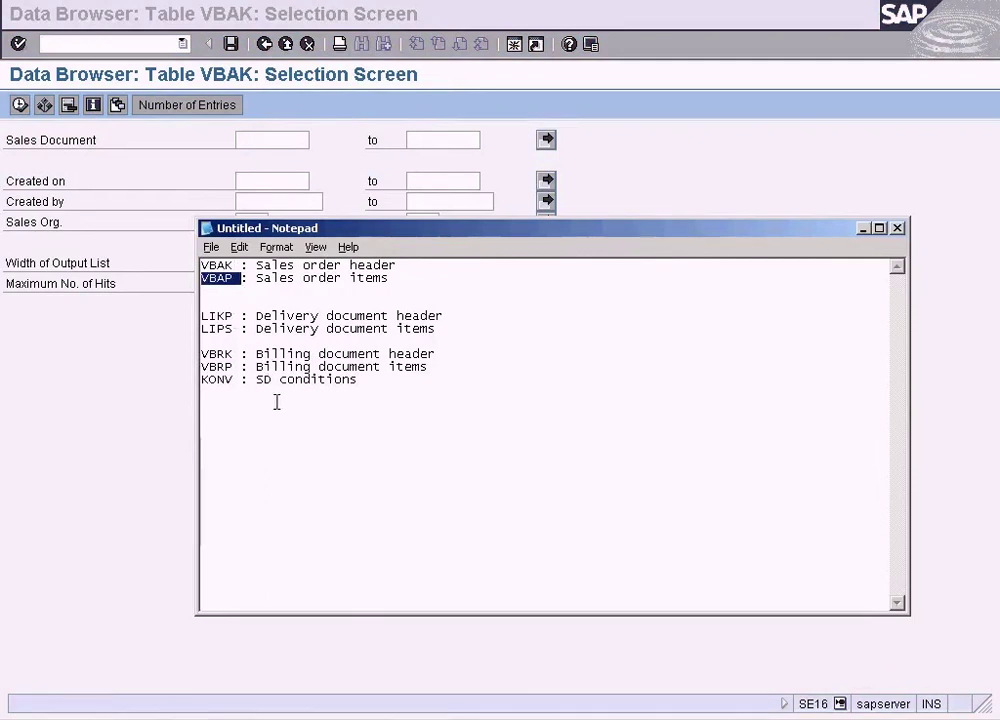
left_click(127, 384)
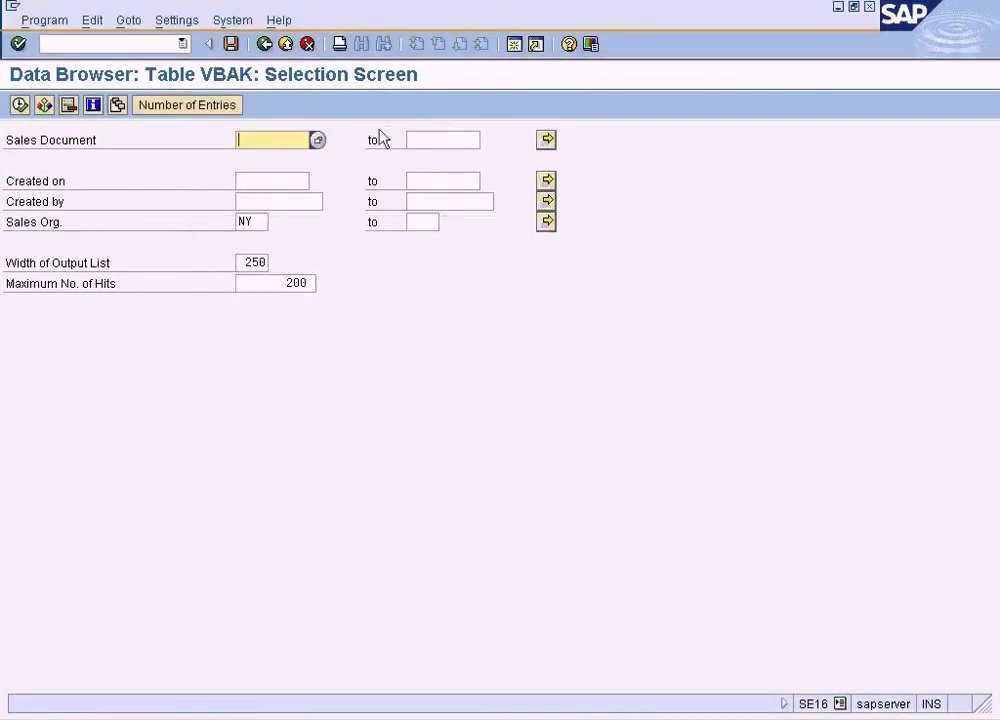
In a new session, open table VBAP in SE16, accepting default fields and the FLTP message.
left_click(514, 45)
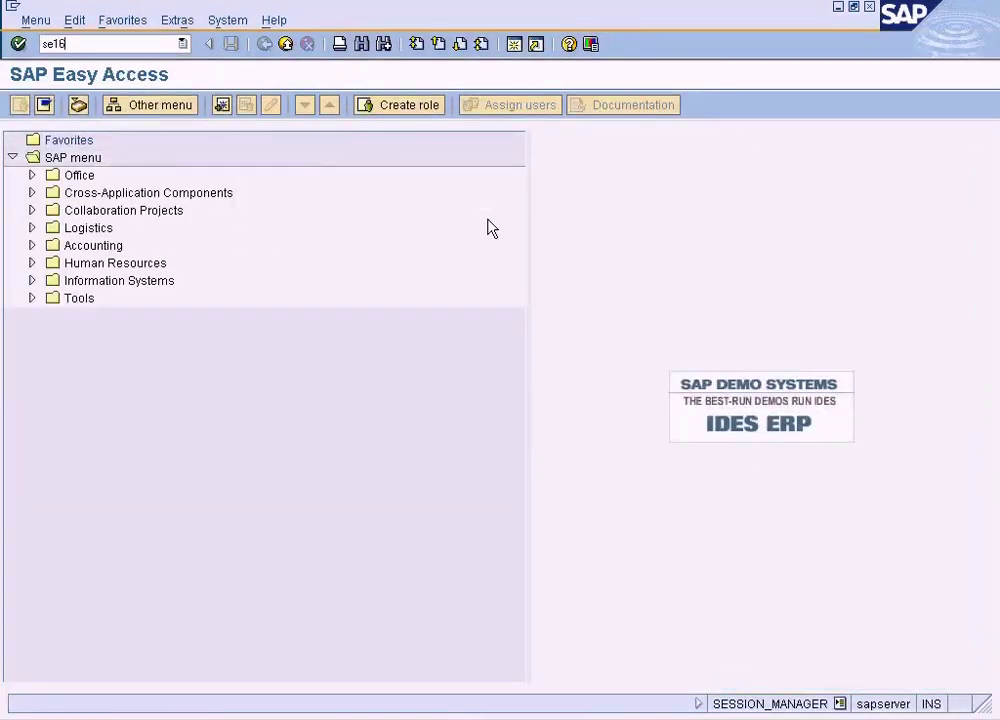
key("Return")
left_click_drag(319, 176, 74, 161)
type("VBAP")
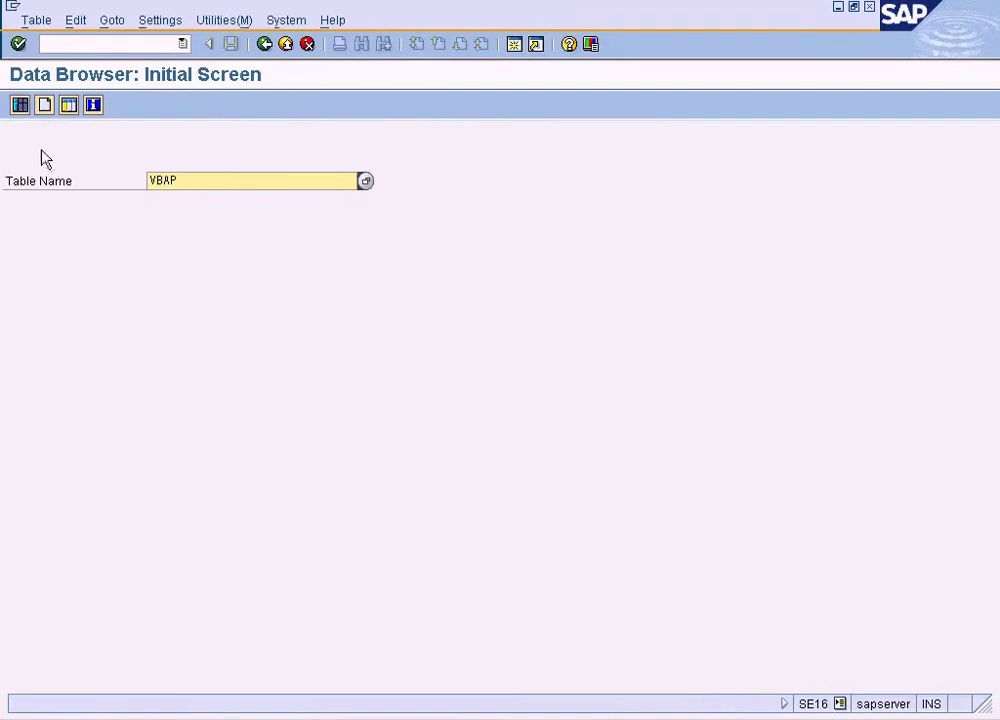
key("Return")
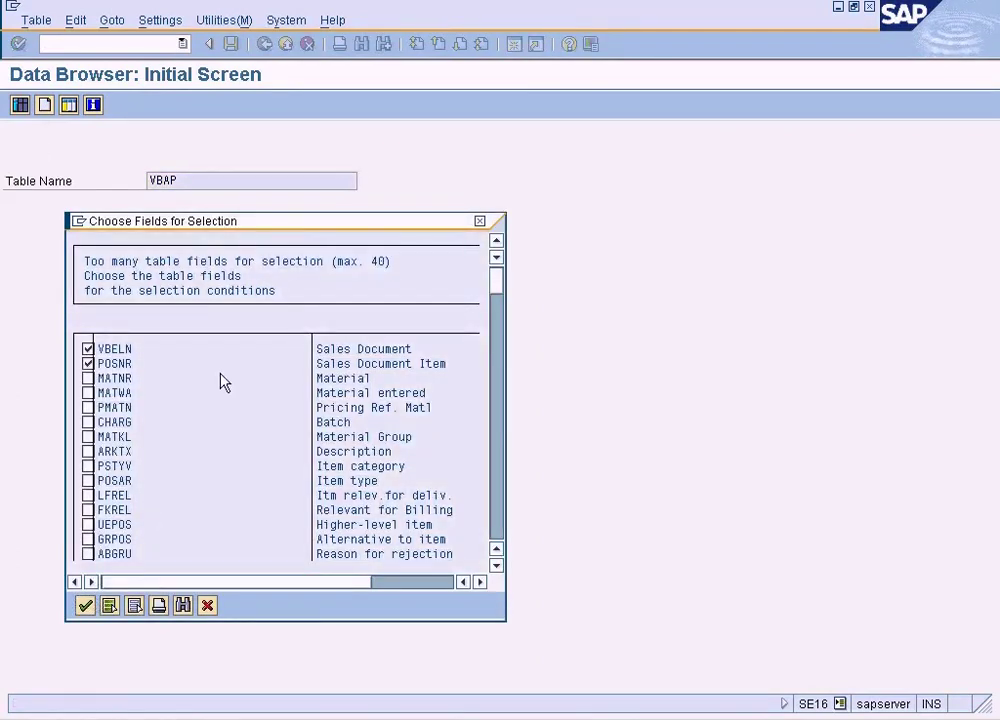
key("Return")
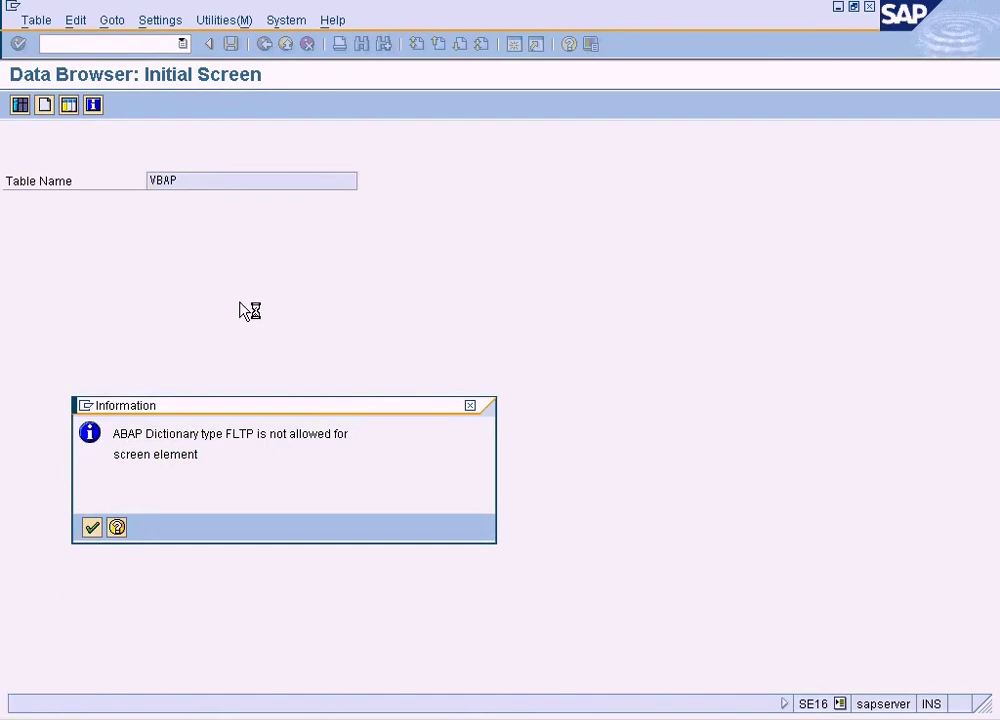
key("Return")
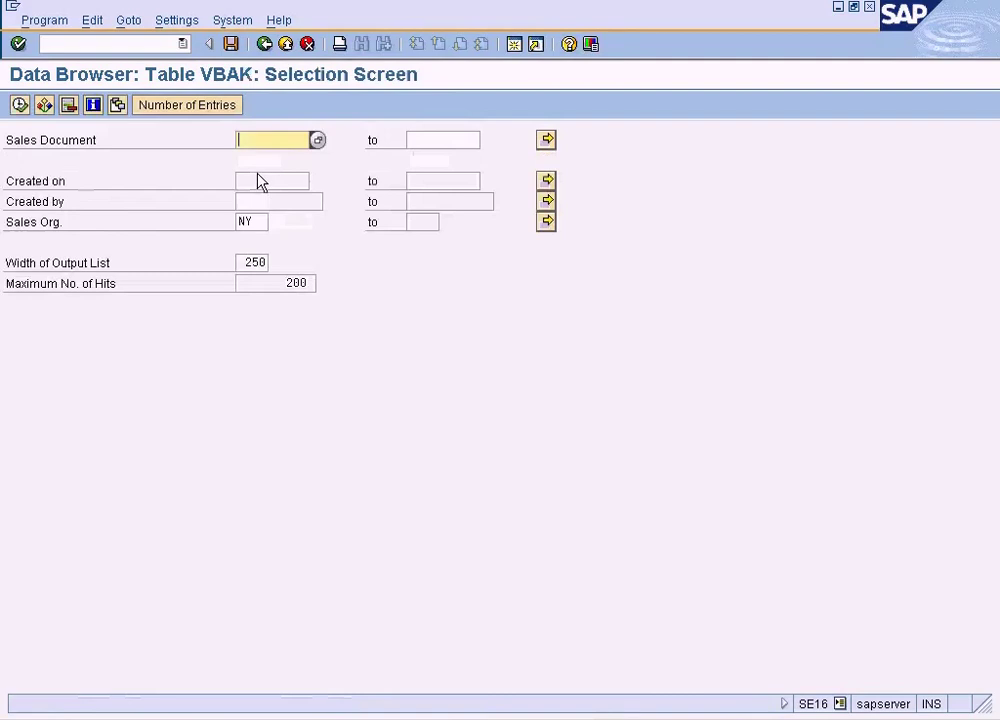
List the VBAK entries and open the record for sales document 11762.
left_click(19, 104)
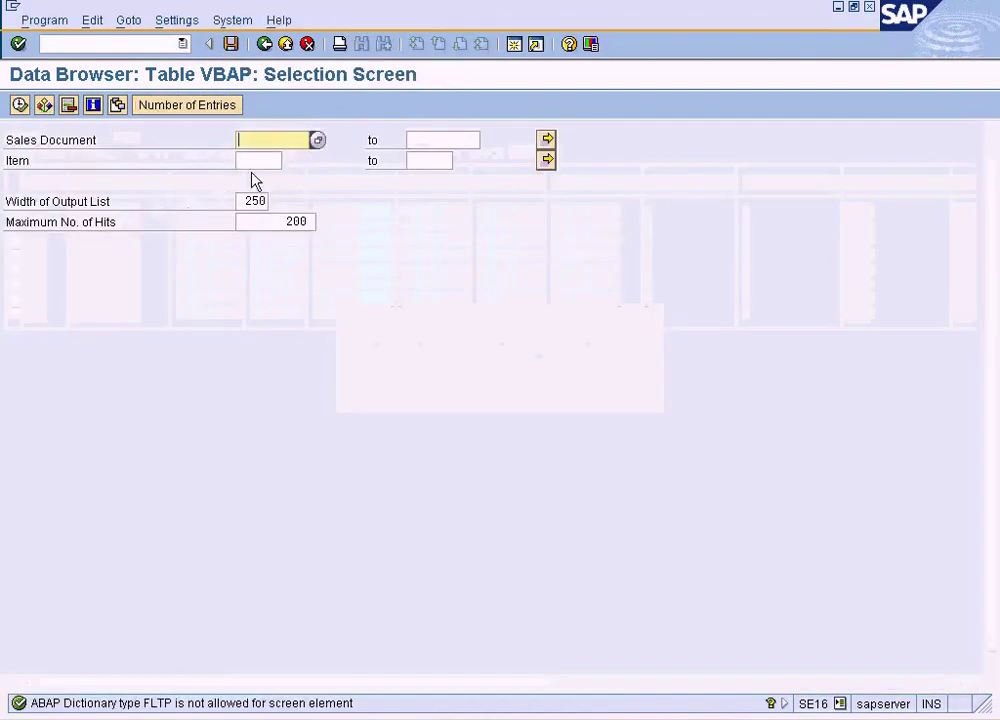
type("VBAP")
left_click_drag(268, 140, 197, 139)
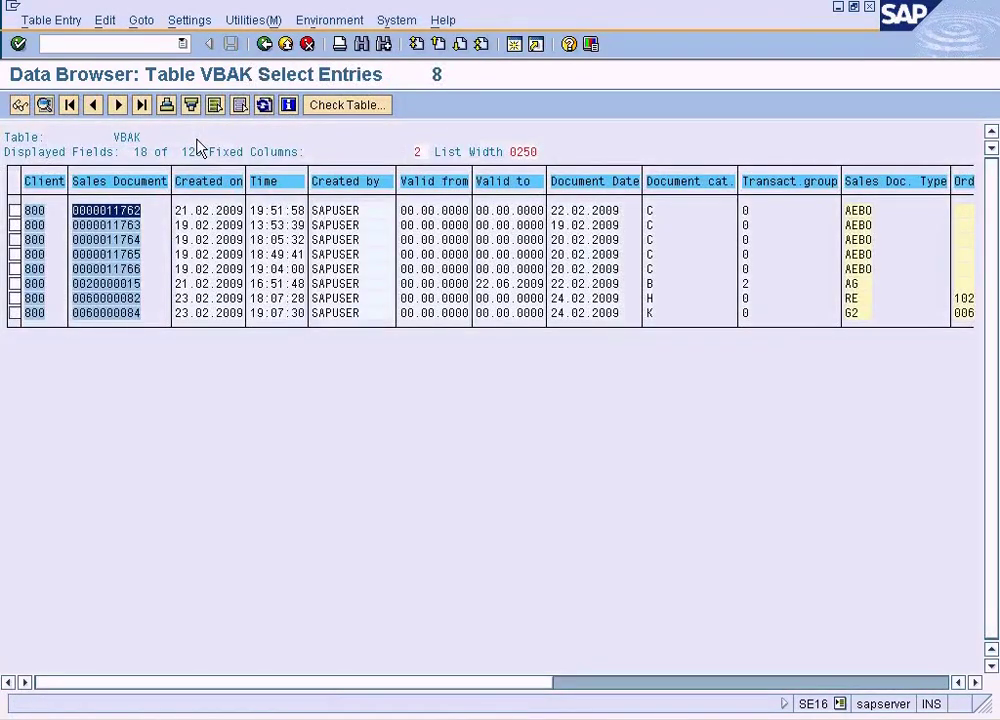
left_click(120, 224)
double_click(118, 210)
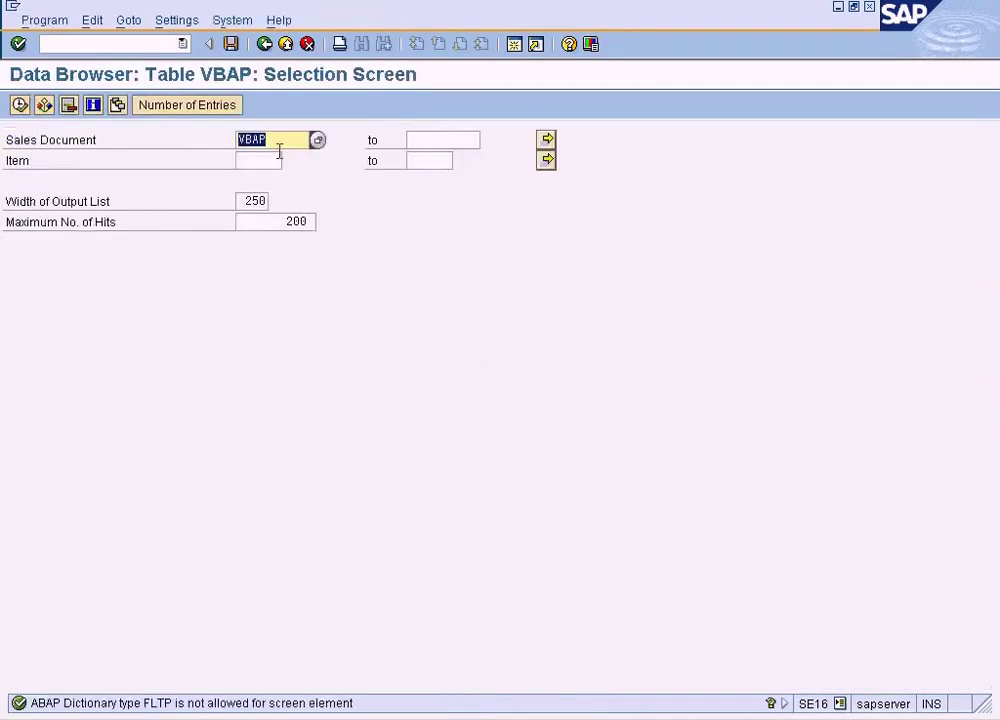
Run the VBAP selection for document 11762 and select its single item entry.
type("11762")
left_click(19, 104)
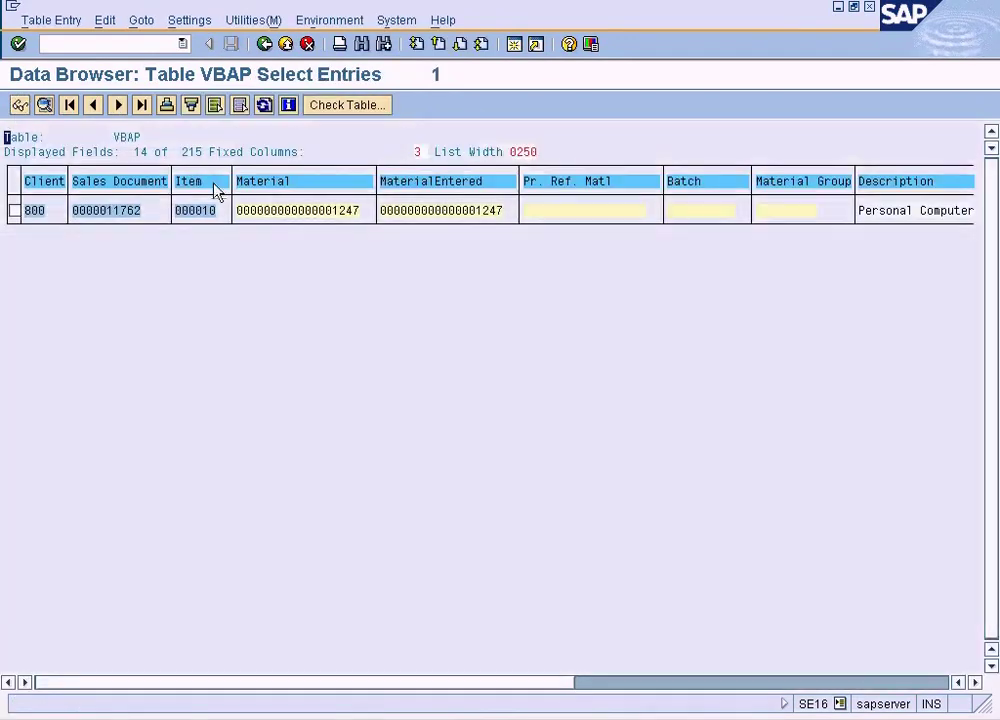
double_click(140, 213)
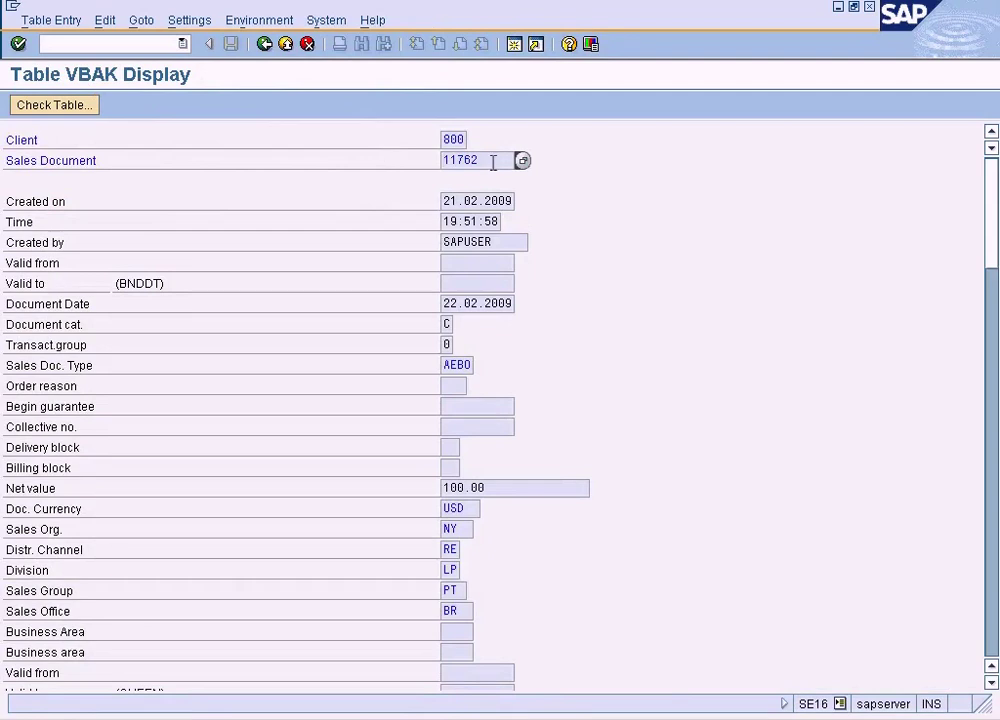
Scroll through document 11762's VBAK header fields and back up, then exit to SAP Easy Access.
left_click_drag(493, 162, 400, 163)
left_click(993, 518)
left_click(993, 500)
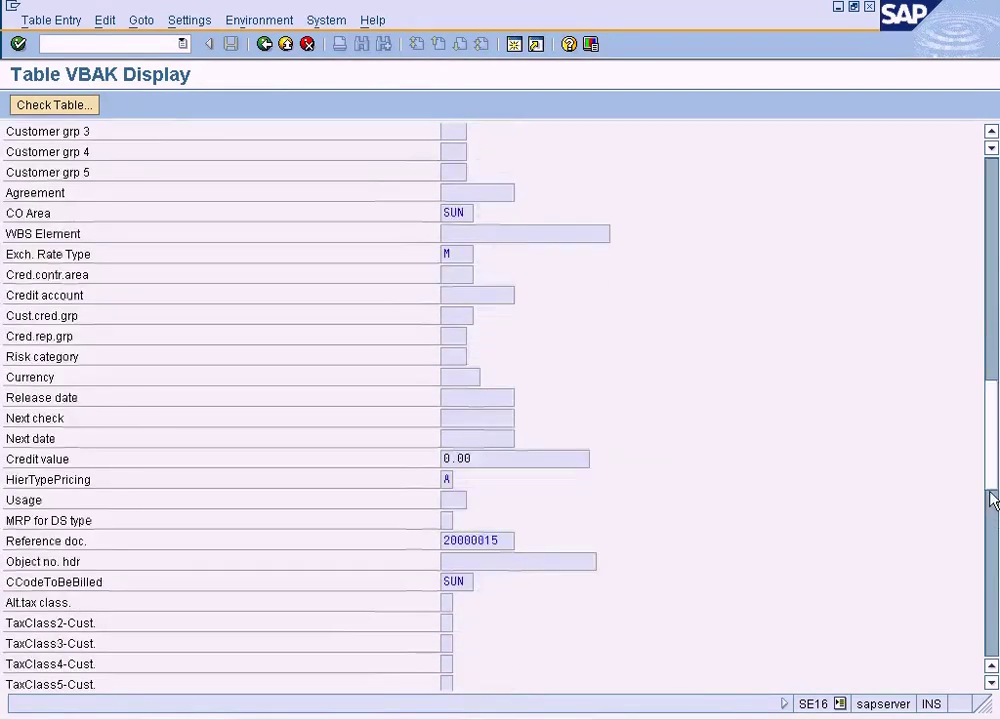
left_click_drag(993, 500, 993, 180)
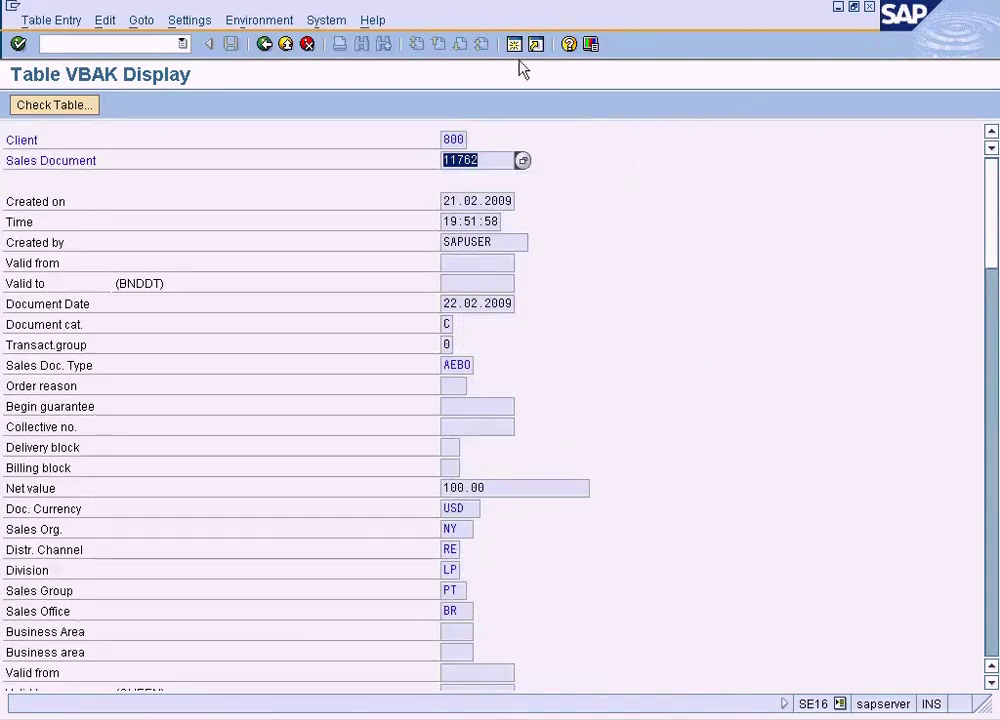
key("shift+F3")
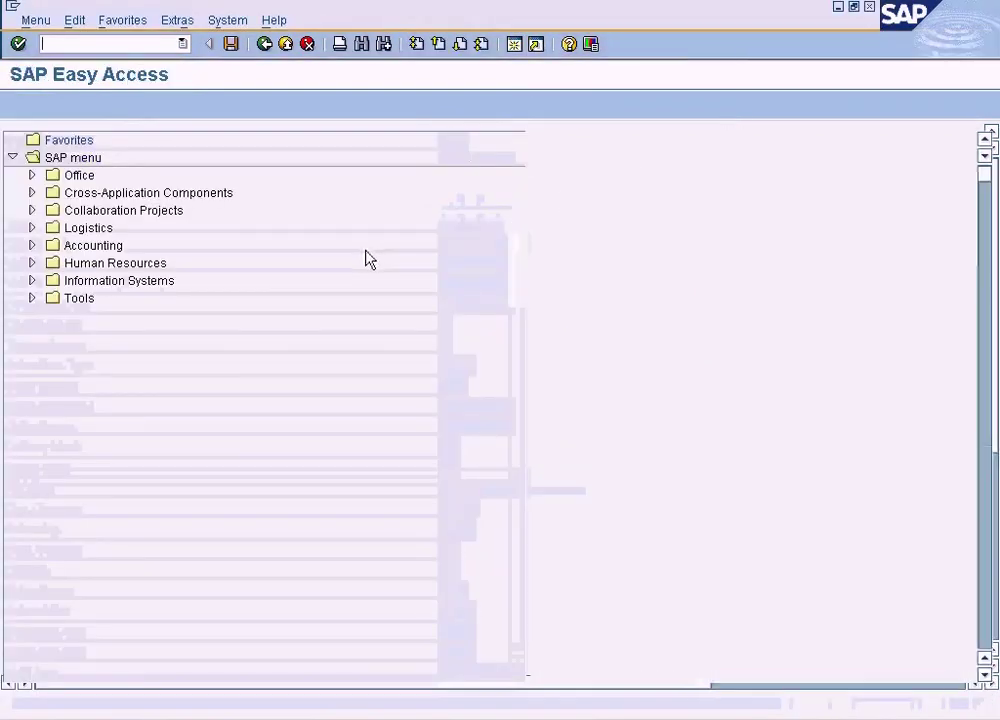
Open Sales > Order > Display (VA03) and show order 11766: Desktops item, 5 PC, 55.00 USD.
left_click(32, 228)
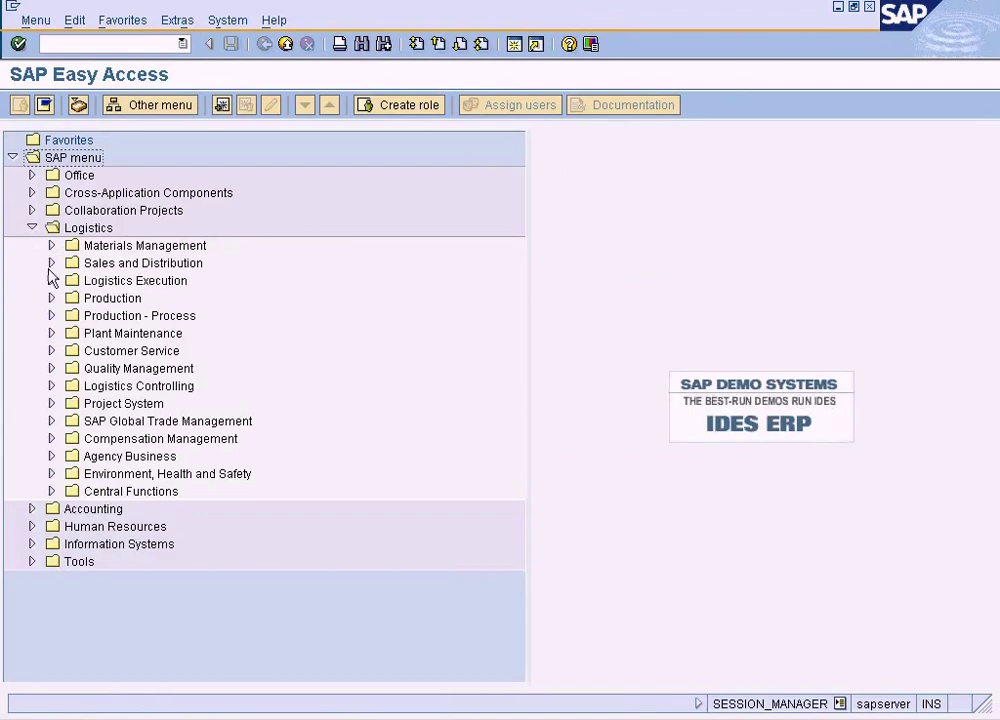
left_click(51, 263)
left_click(71, 333)
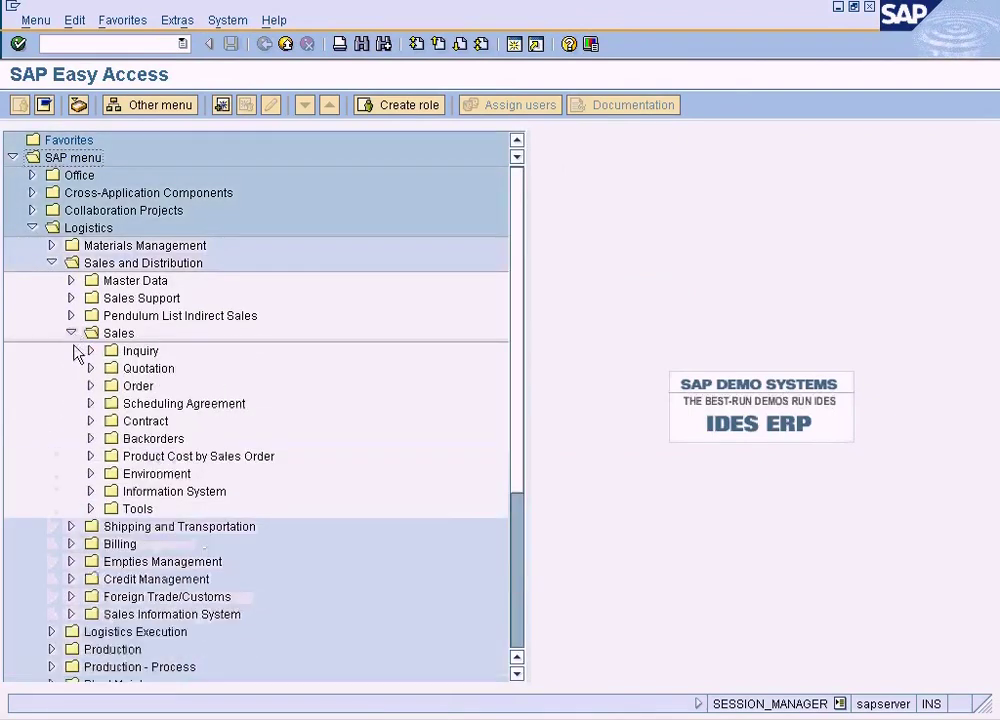
left_click(91, 386)
left_click(163, 440)
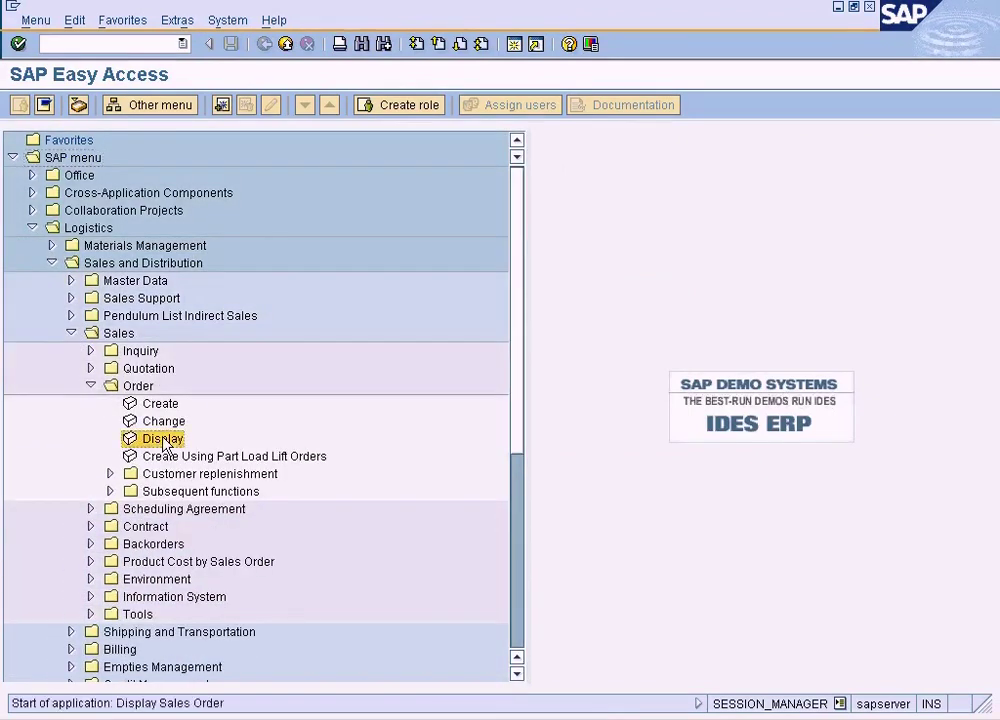
key("Return")
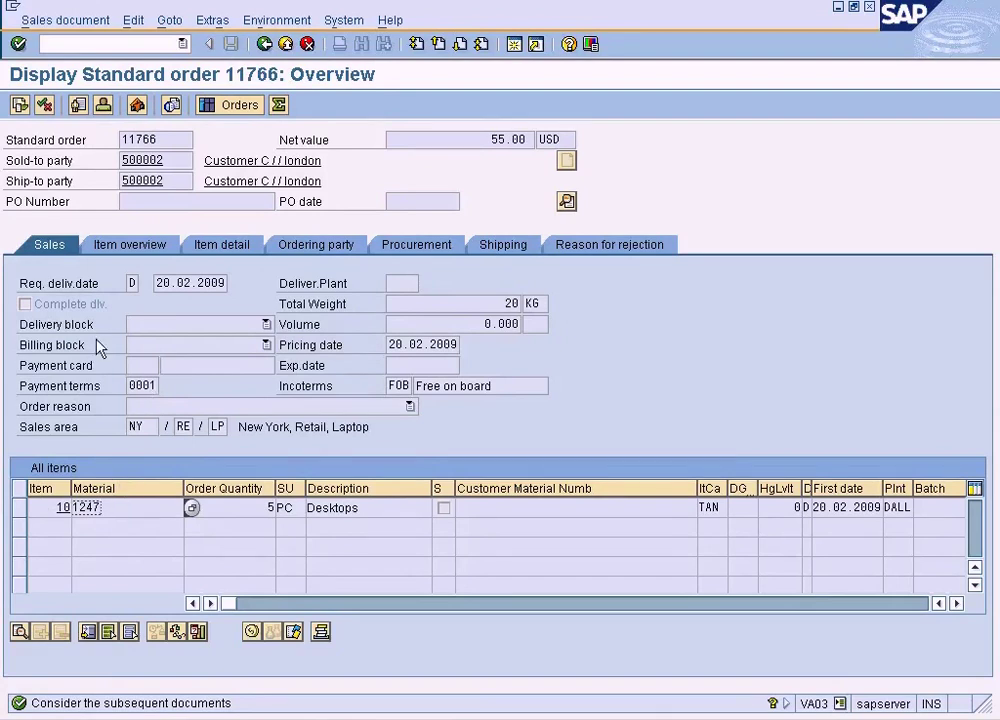
Note material 1247 on order 11766, then page the VBAK fields and return to the VBAK list.
double_click(103, 507)
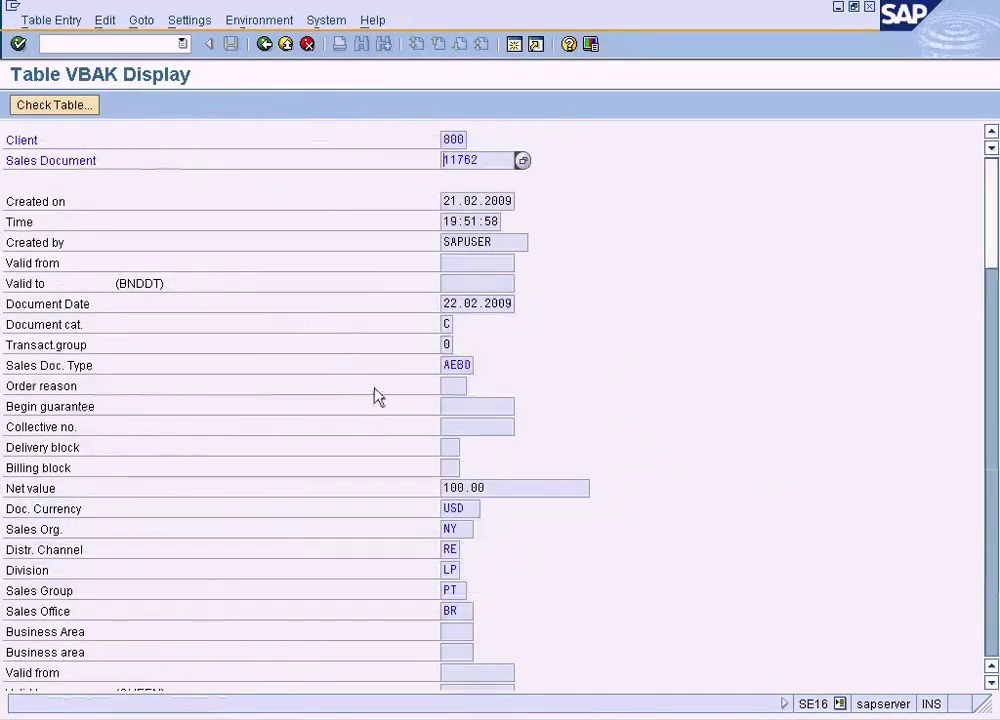
left_click(990, 588)
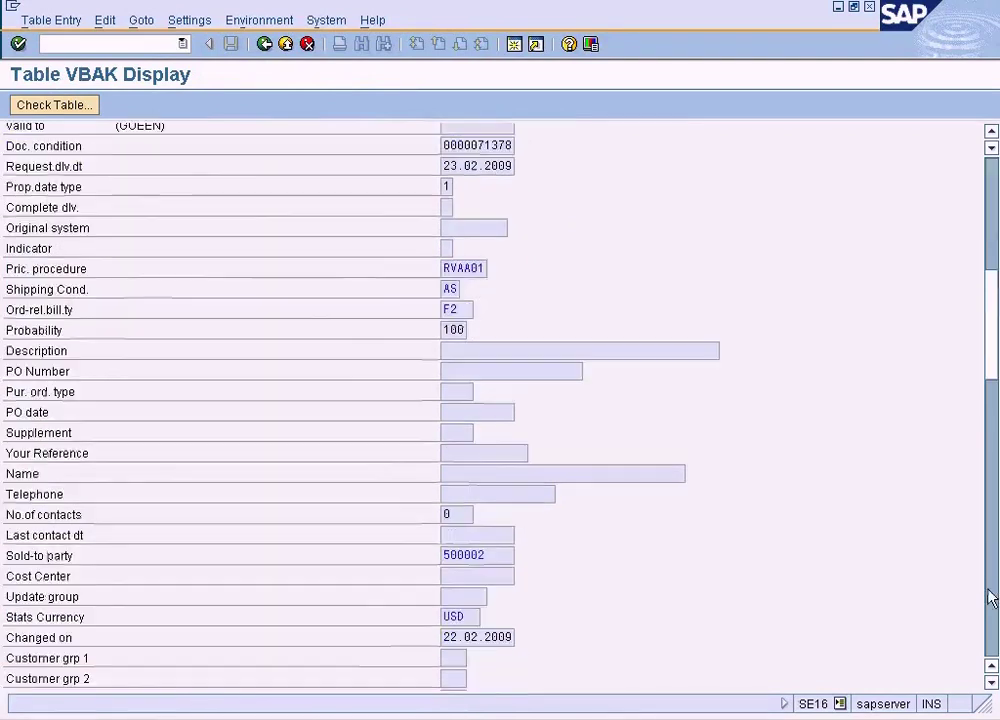
left_click(990, 588)
left_click(189, 20)
key("Escape")
left_click(264, 44)
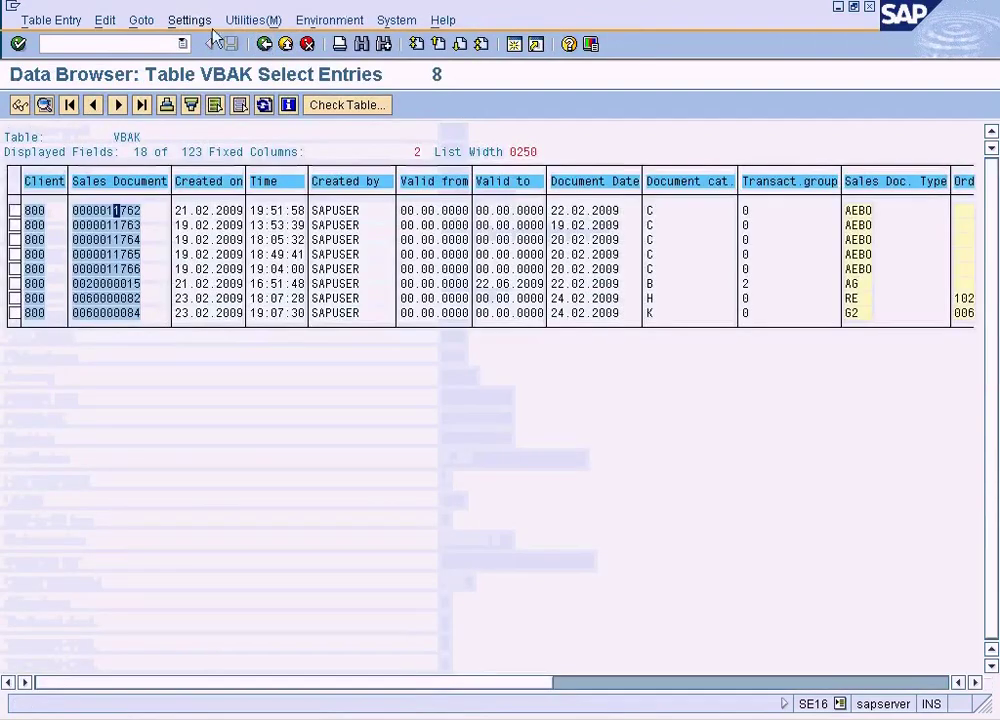
Search the VBAK Choose Fields list for 'material' and jump to Material Avail. Date (FMBDAT).
left_click(189, 20)
mouse_move(223, 42)
left_click(420, 64)
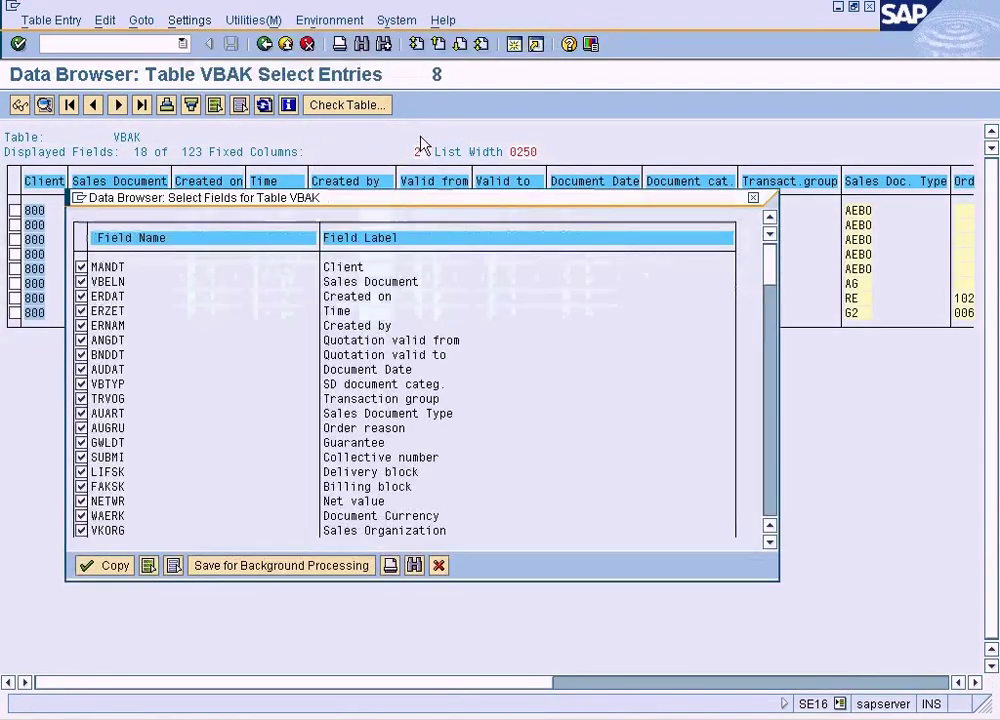
left_click(414, 565)
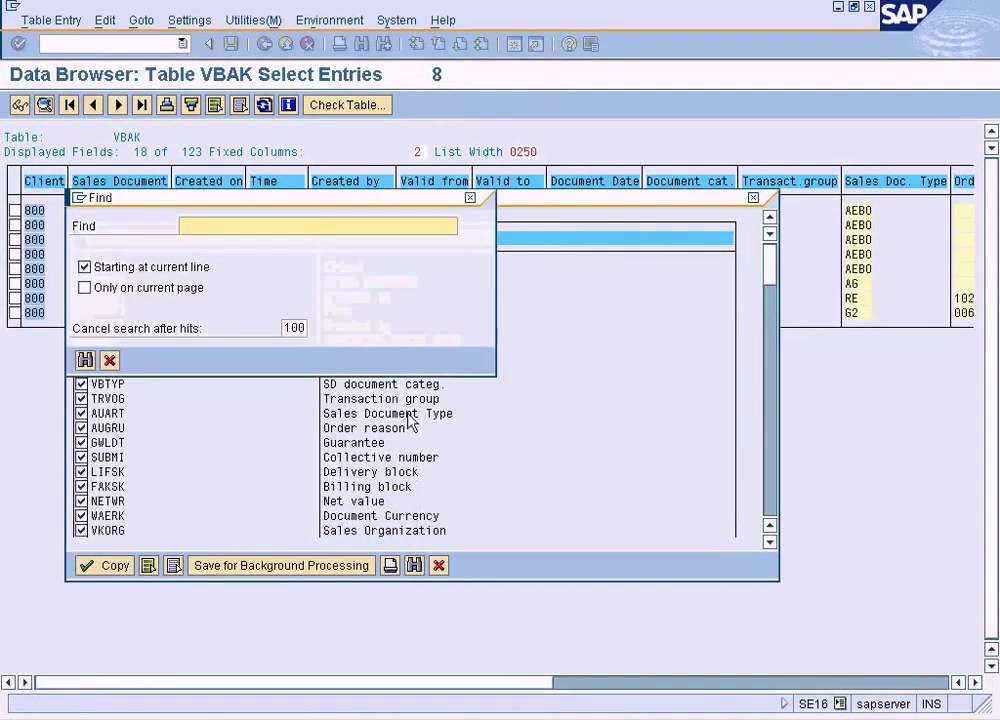
type("ma")
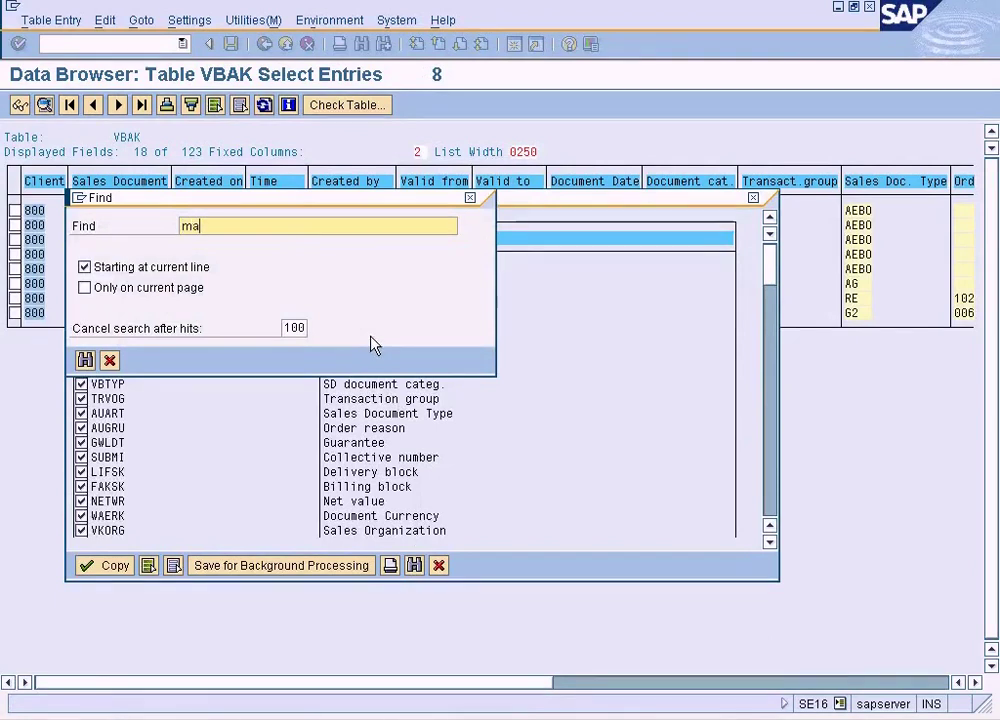
type("terial")
left_click(85, 360)
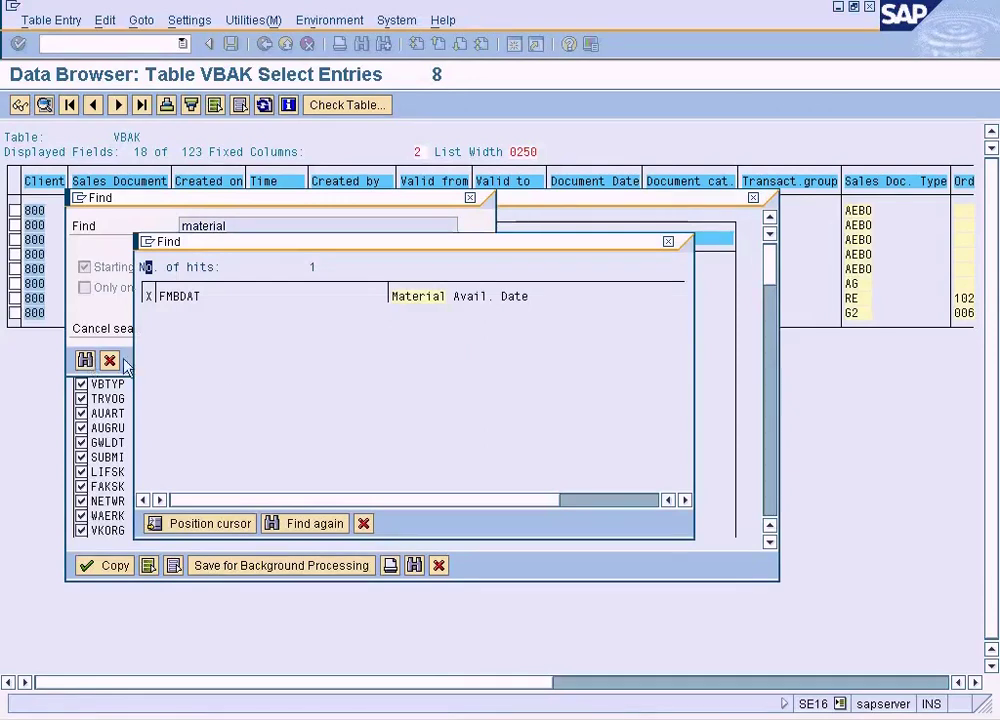
double_click(437, 296)
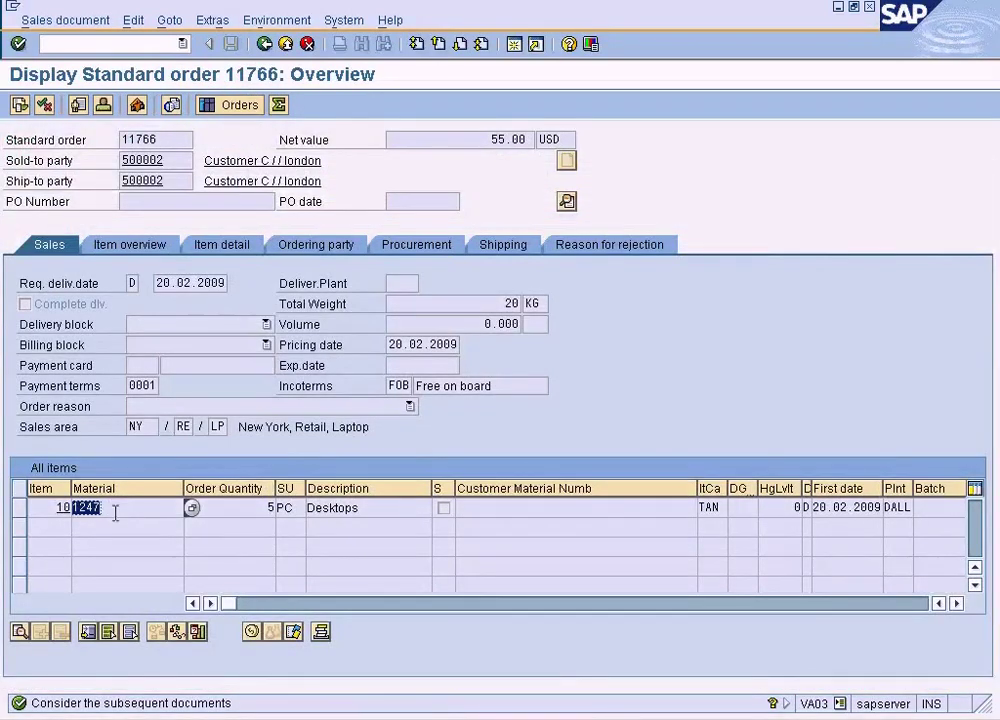
Open the full VBAP item record for document 11762 (material 1247, Personal Computer).
key("alt+Tab")
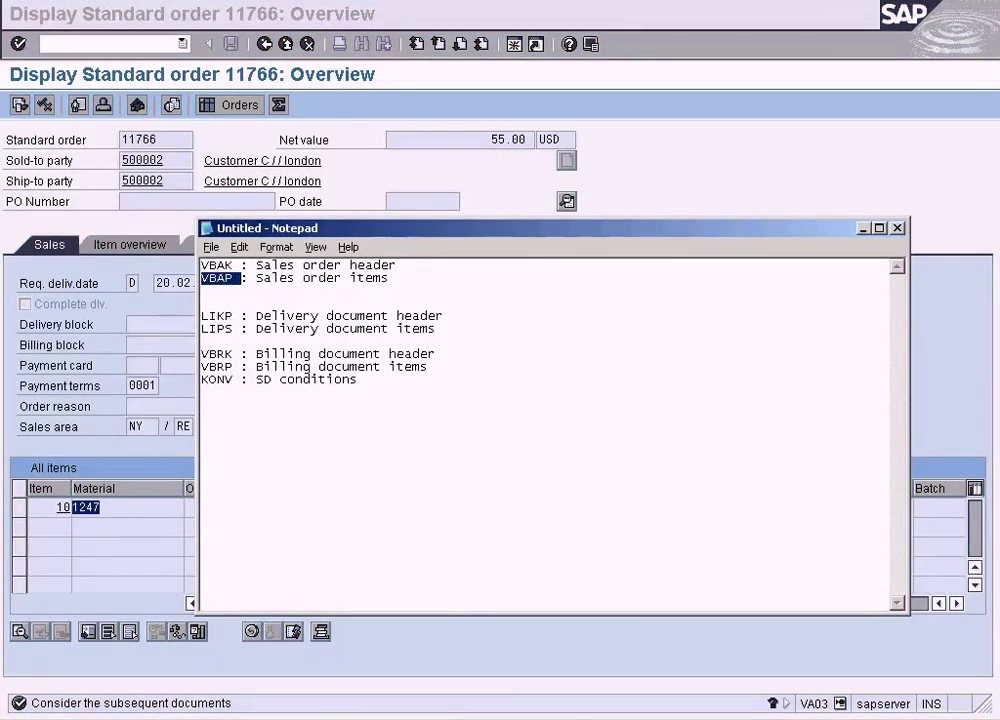
left_click(292, 719)
left_click(333, 631)
double_click(118, 211)
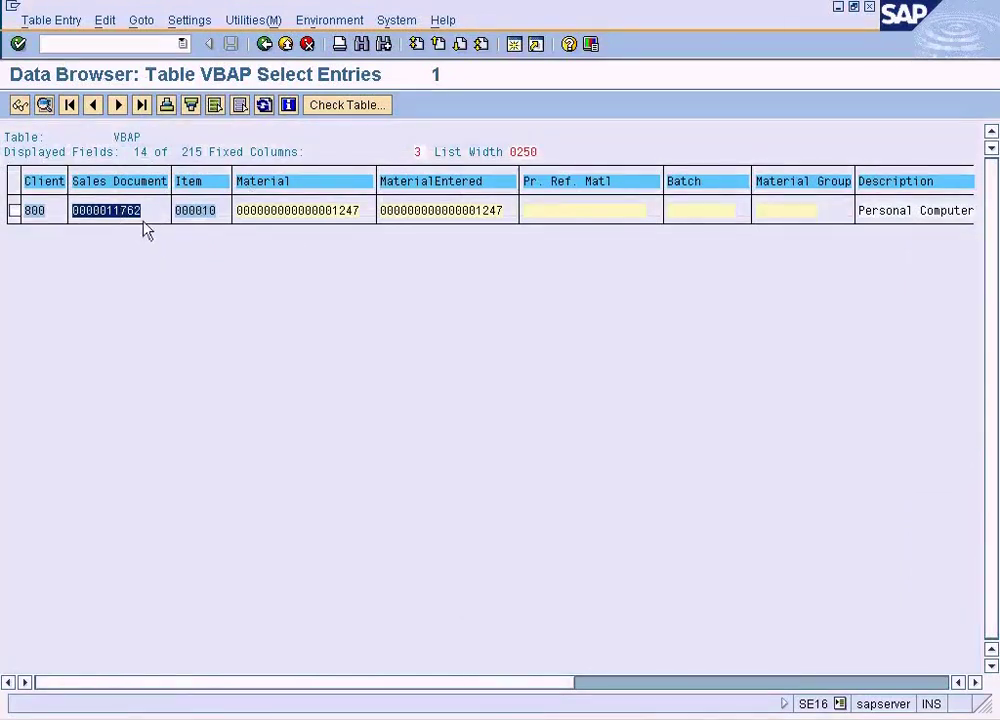
double_click(347, 213)
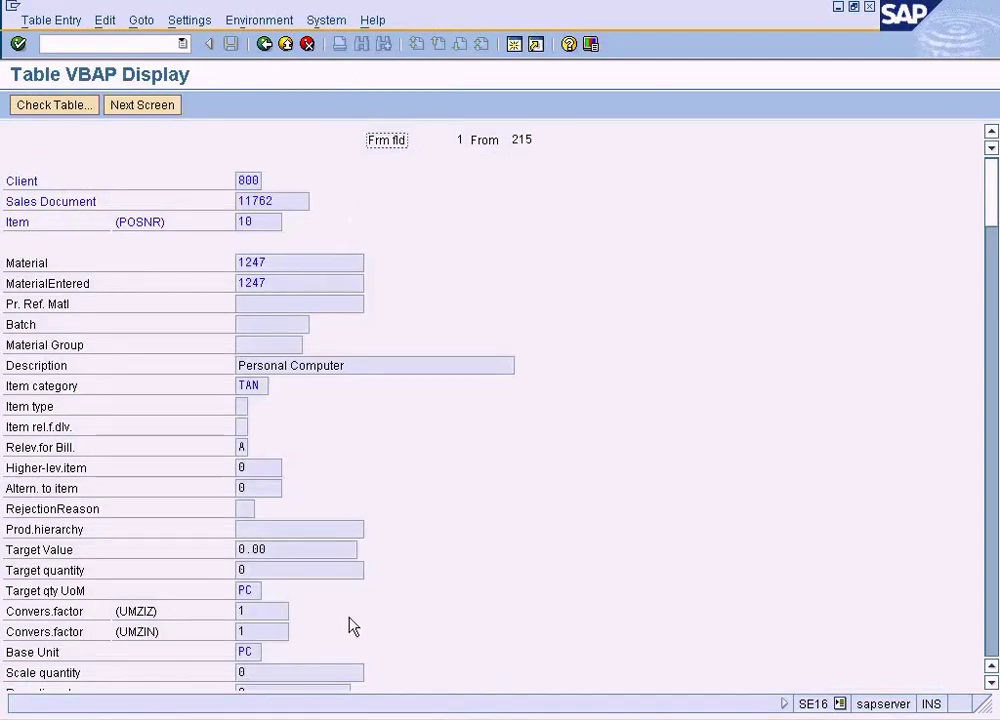
Compare the item with order 11766, go back to the VBAP list, and switch to the VBAK window.
left_click(350, 717)
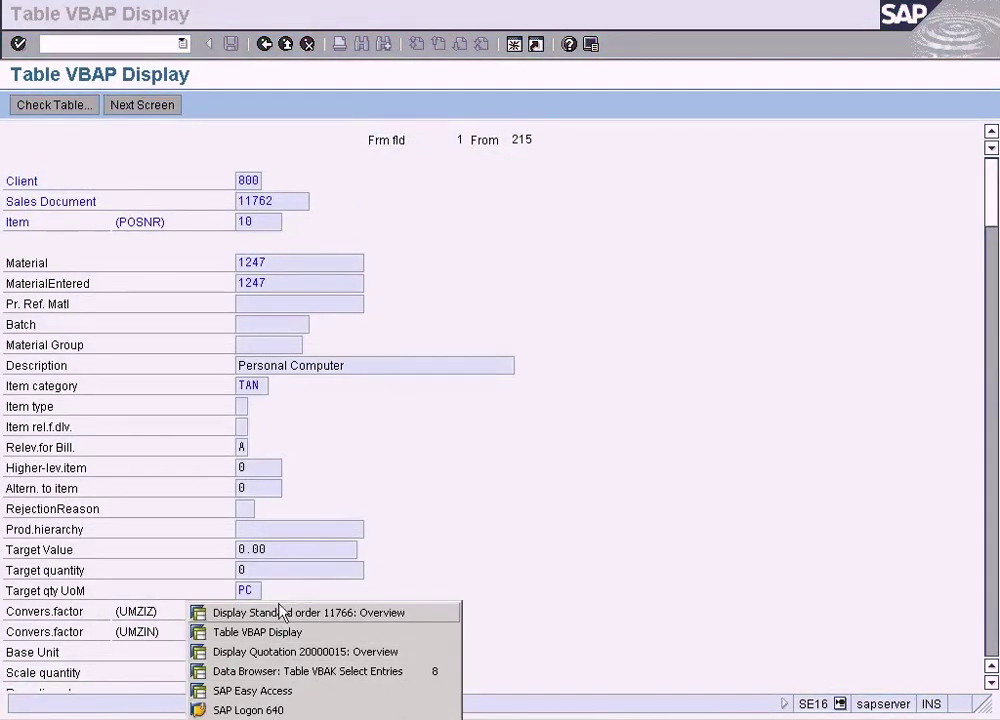
left_click(279, 609)
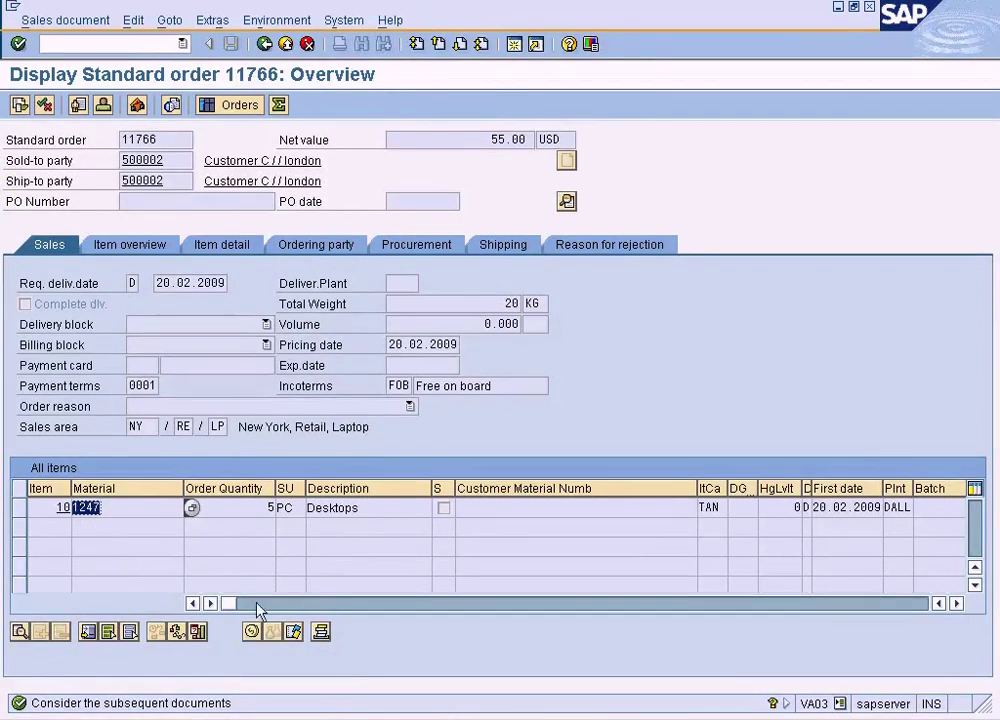
left_click(250, 718)
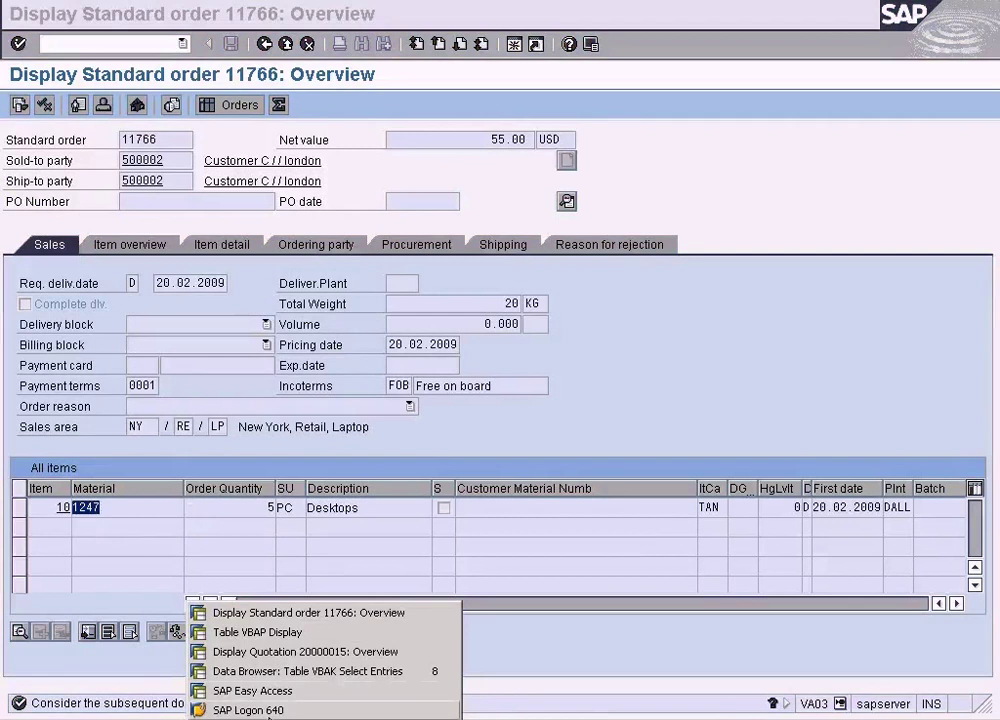
left_click(278, 640)
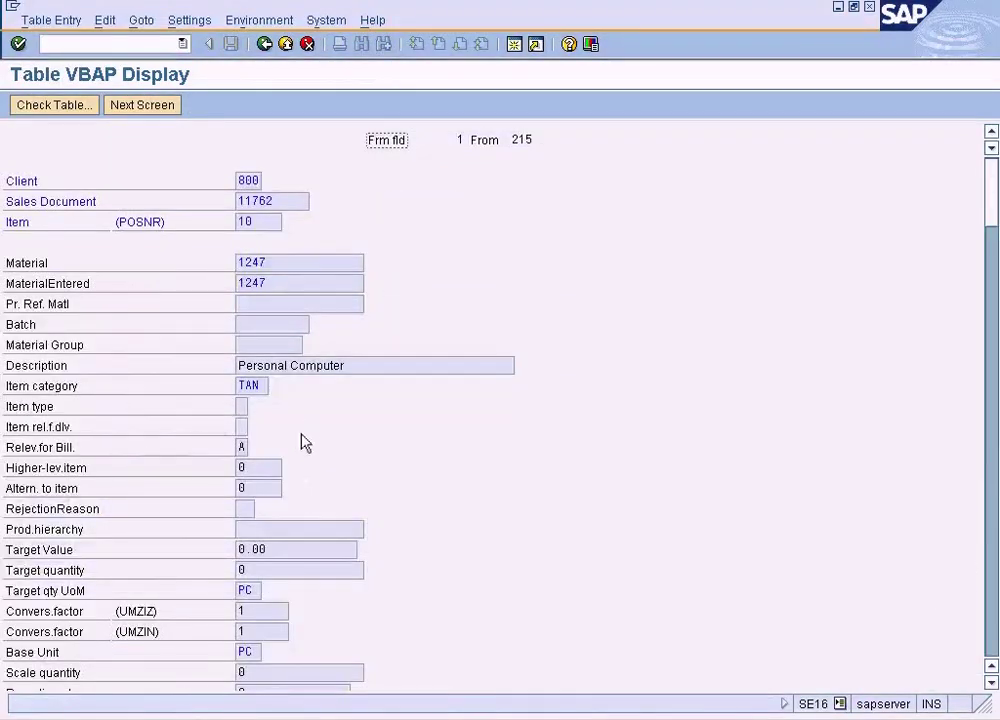
left_click(265, 44)
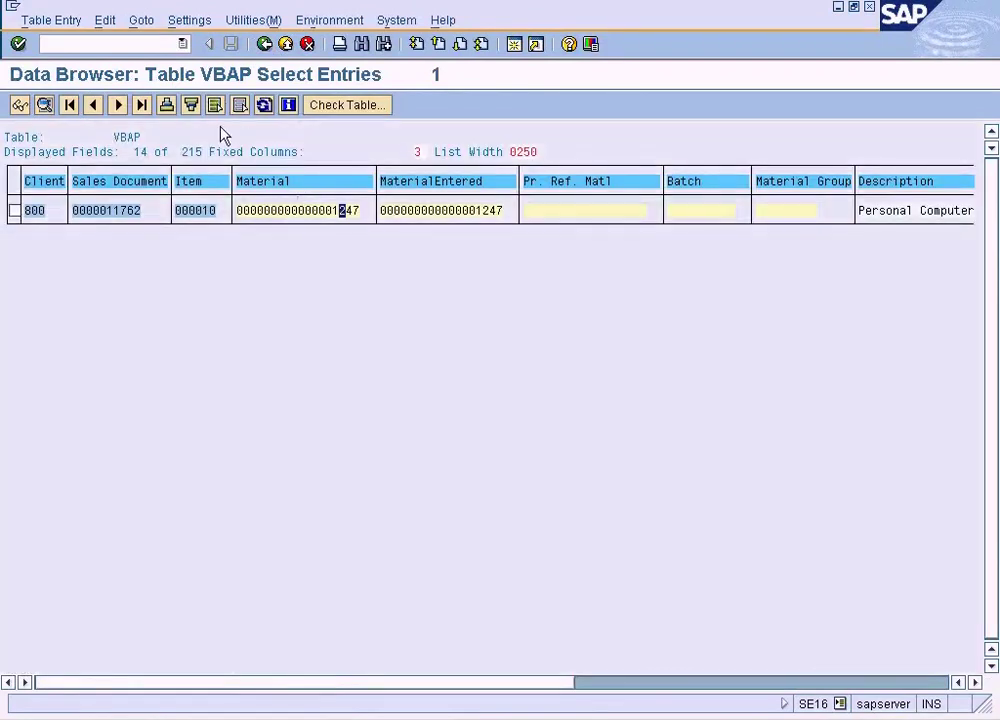
left_click(250, 718)
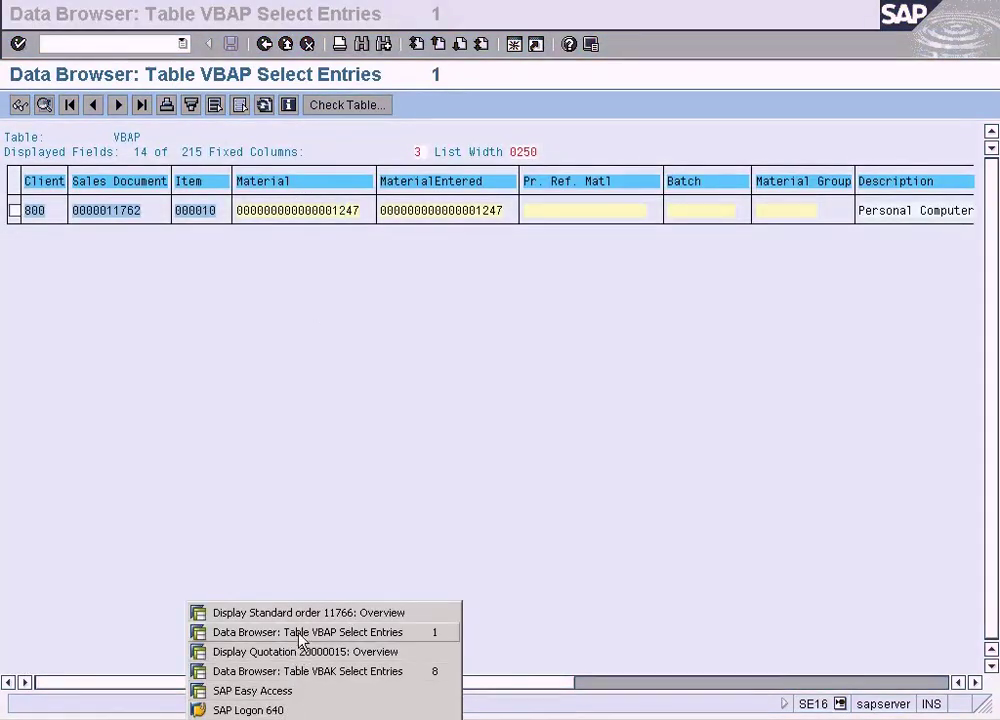
left_click(305, 674)
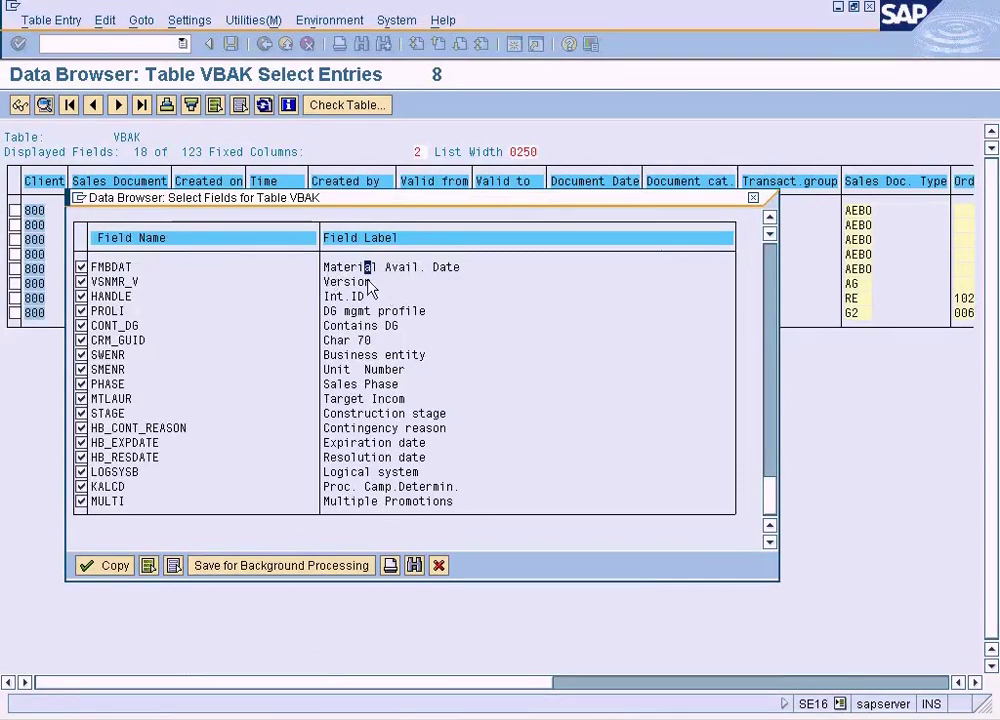
Cancel the VBAK field selection and mark document 11762 in both the VBAK and VBAP lists.
left_click(440, 566)
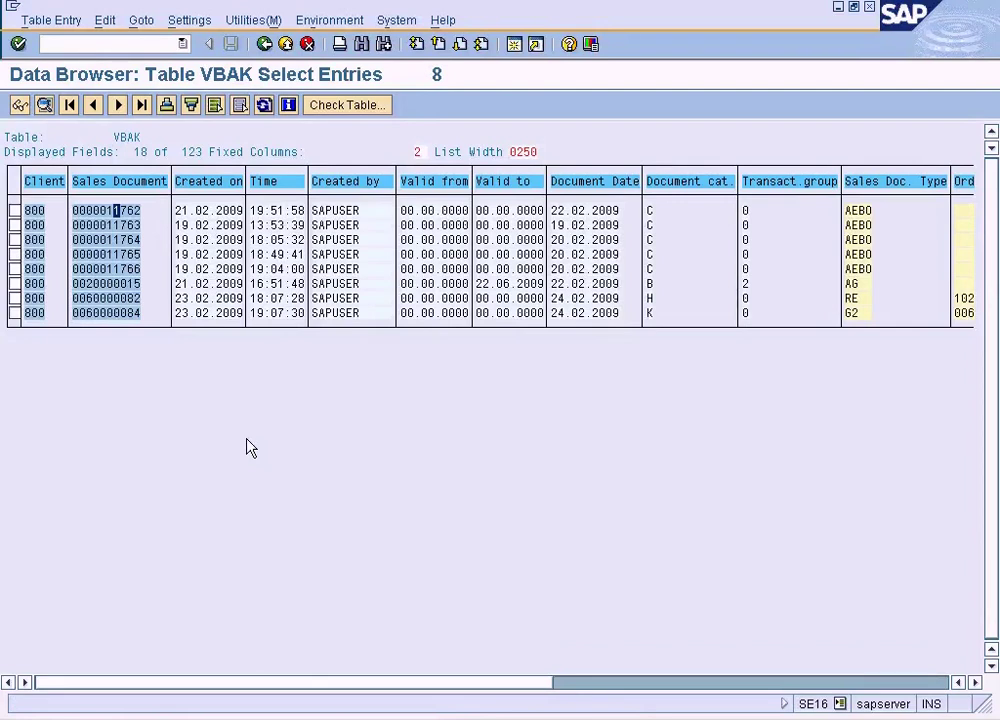
left_click(112, 212)
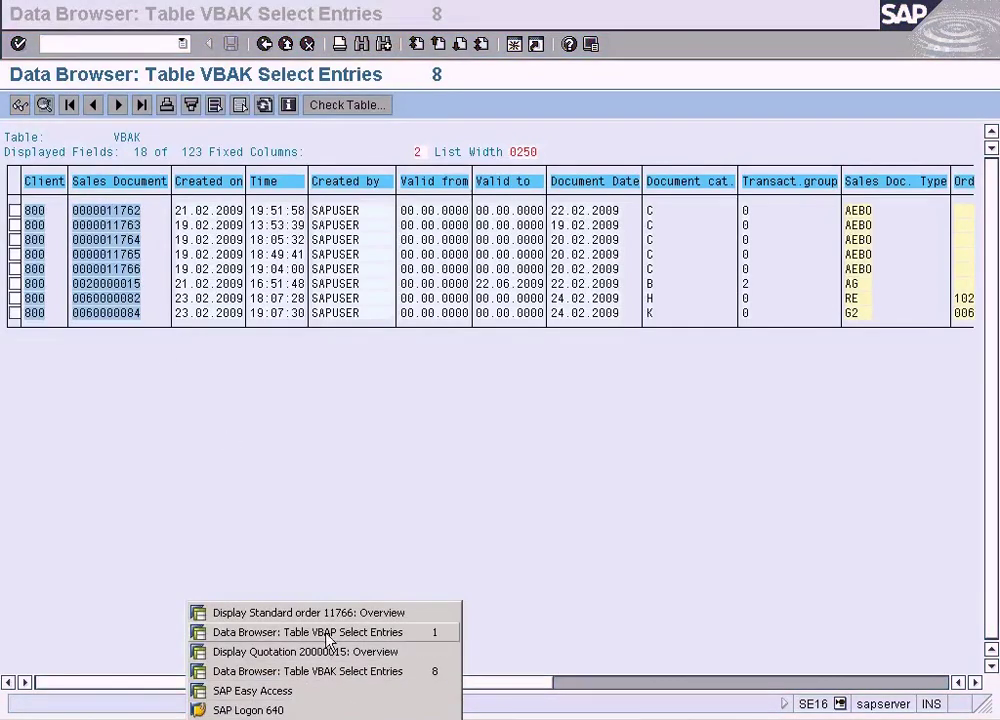
left_click(326, 633)
left_click(120, 210)
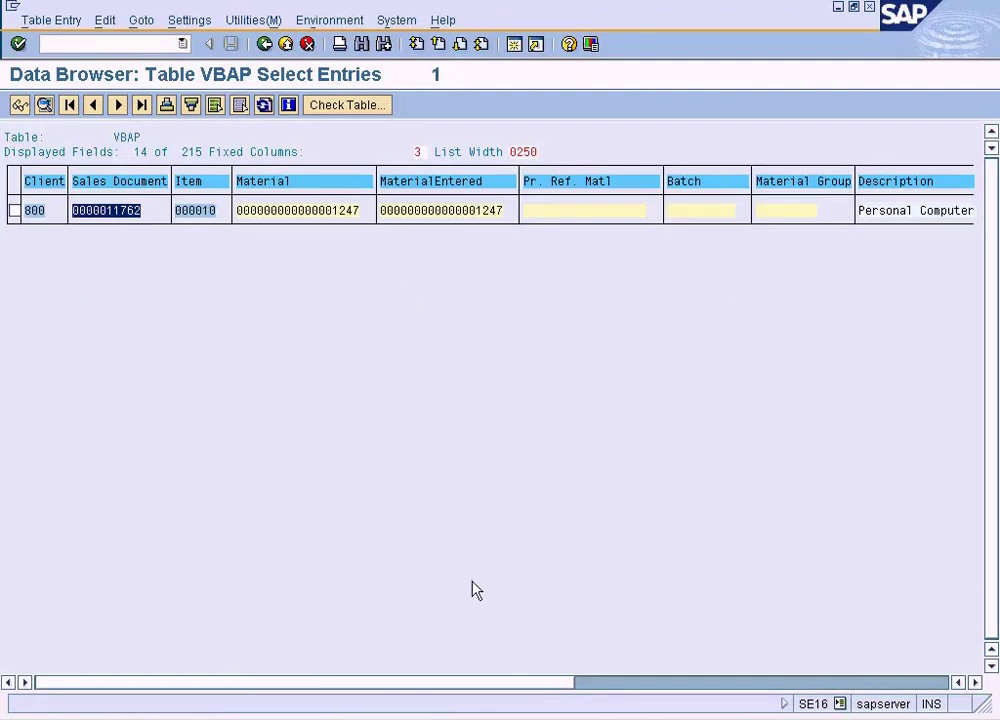
Mark LIKP as the next table to browse in the SD table notes.
key("alt+Tab")
left_click(452, 528)
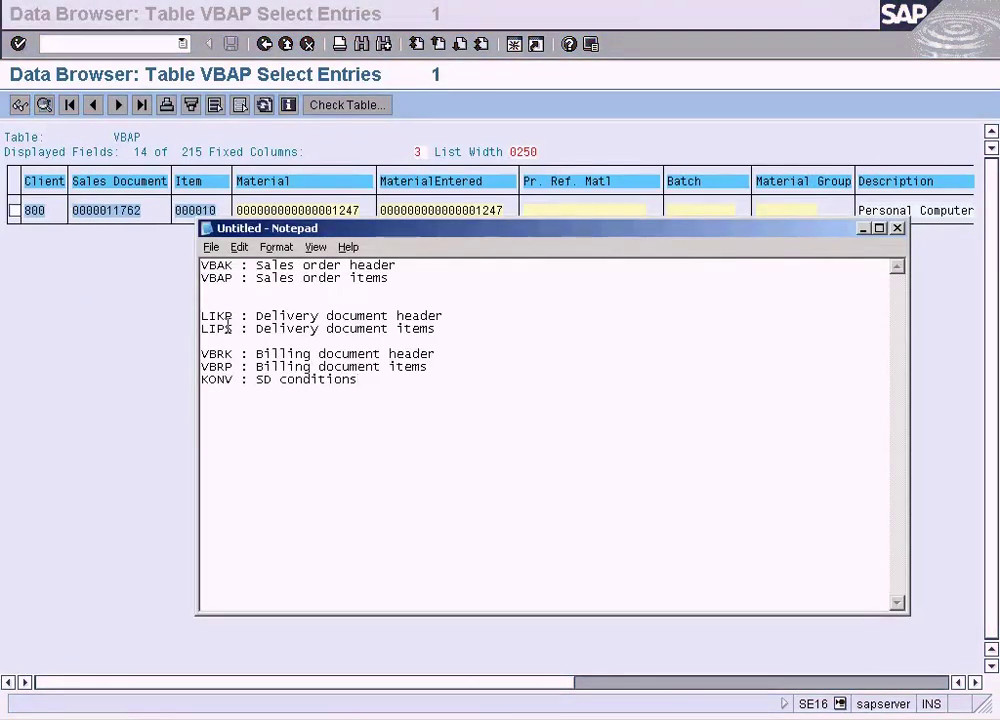
left_click_drag(233, 314, 193, 316)
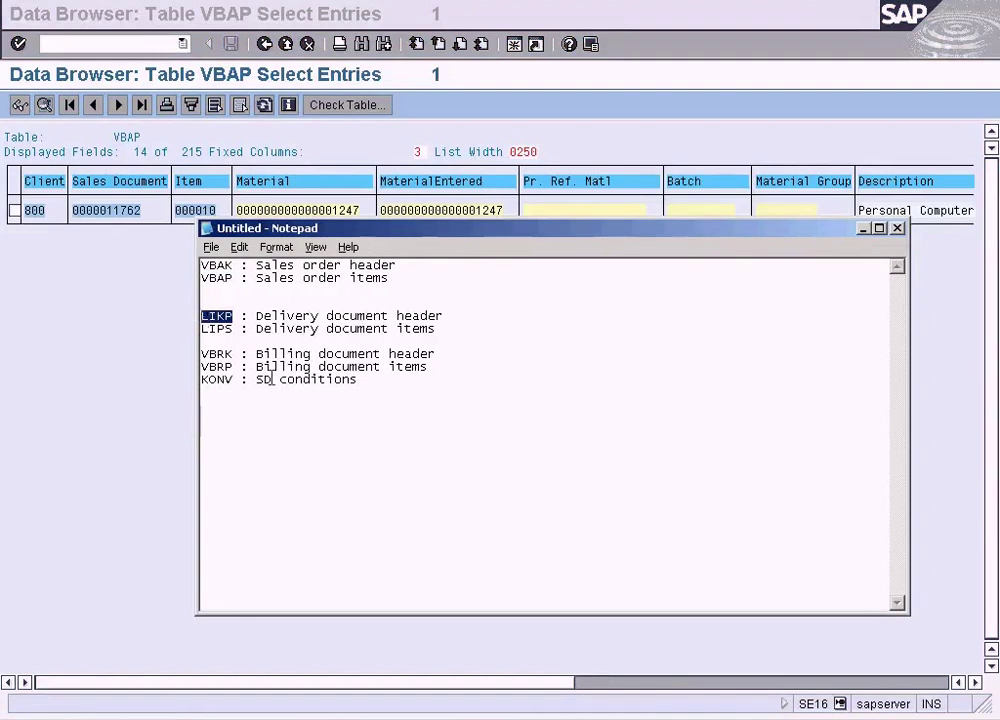
left_click(150, 397)
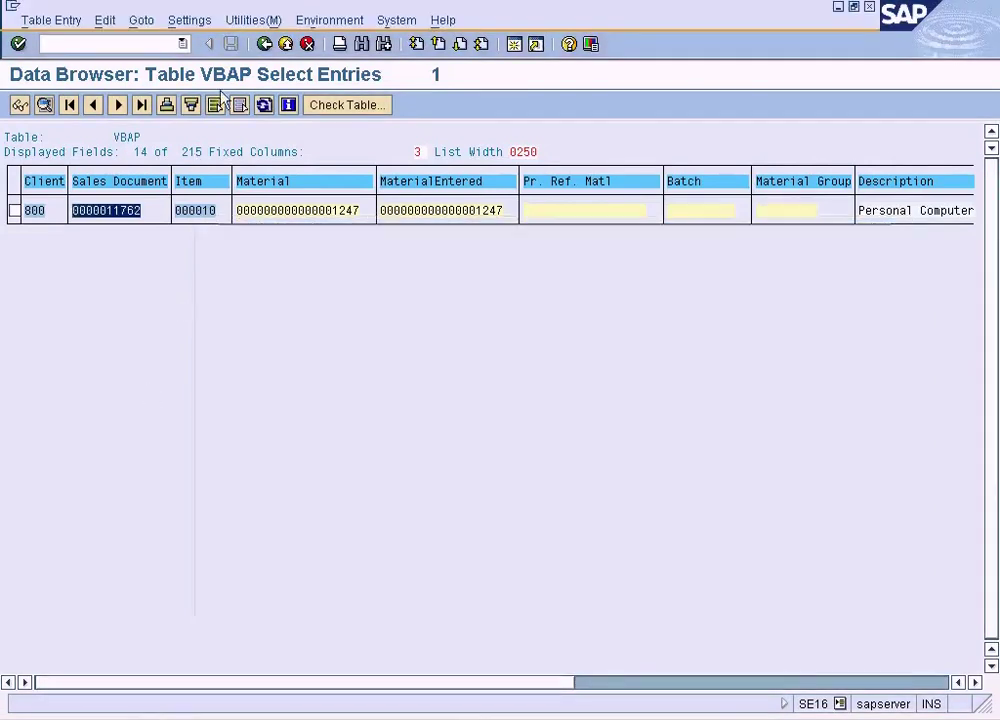
Return from the VBAK window to the Data Browser start screen and open table LIKP.
left_click(312, 712)
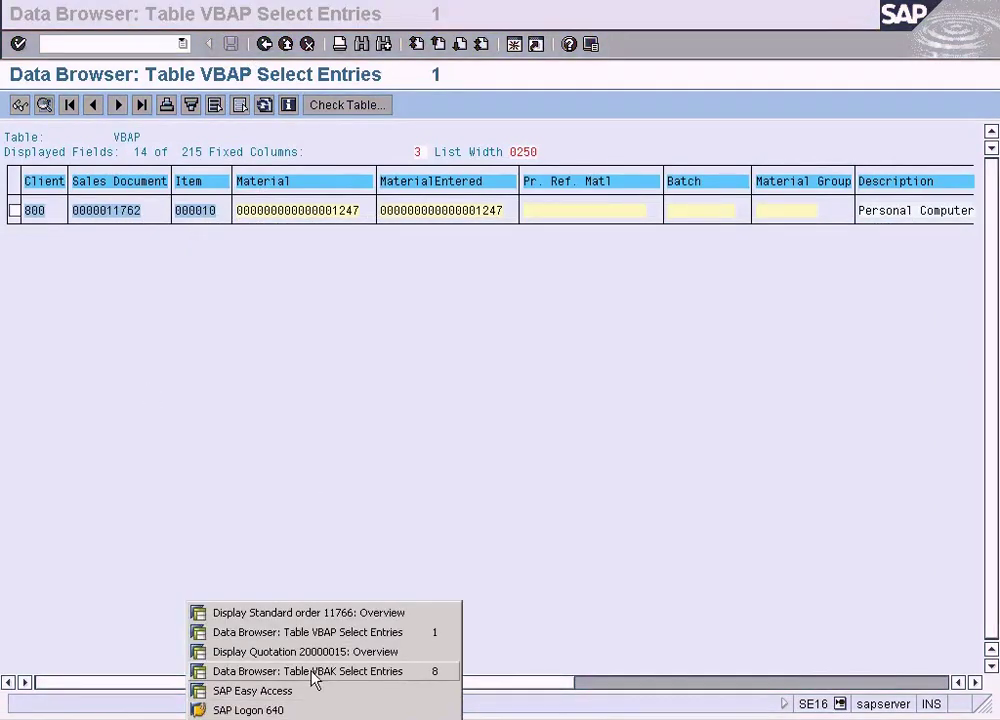
left_click(310, 666)
left_click(265, 44)
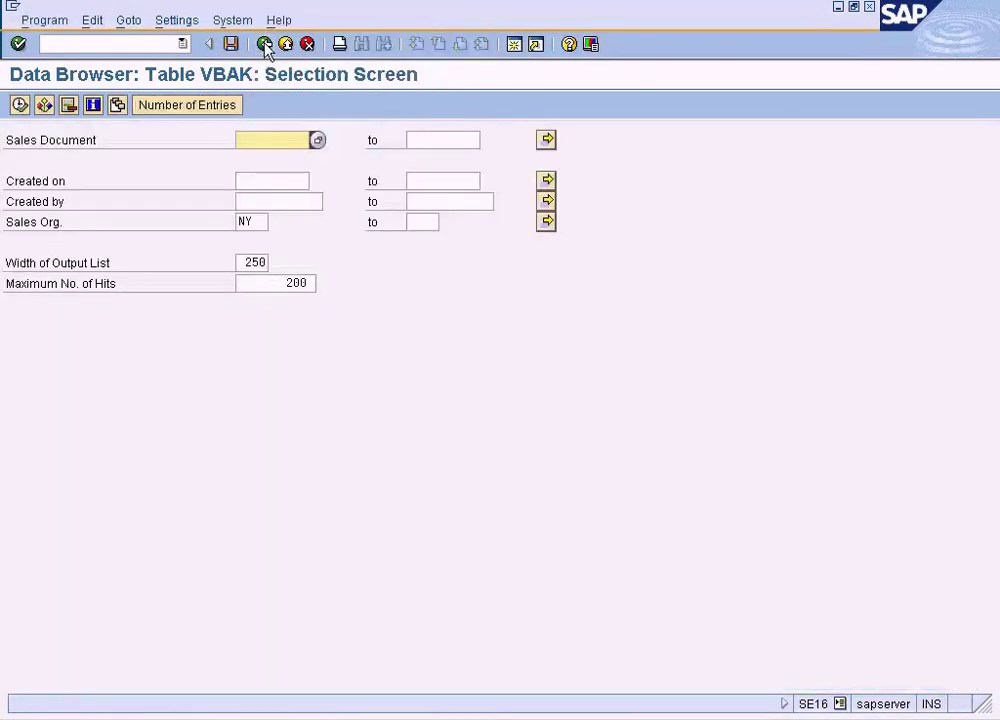
left_click(265, 44)
left_click_drag(201, 180, 85, 185)
type("LIKP")
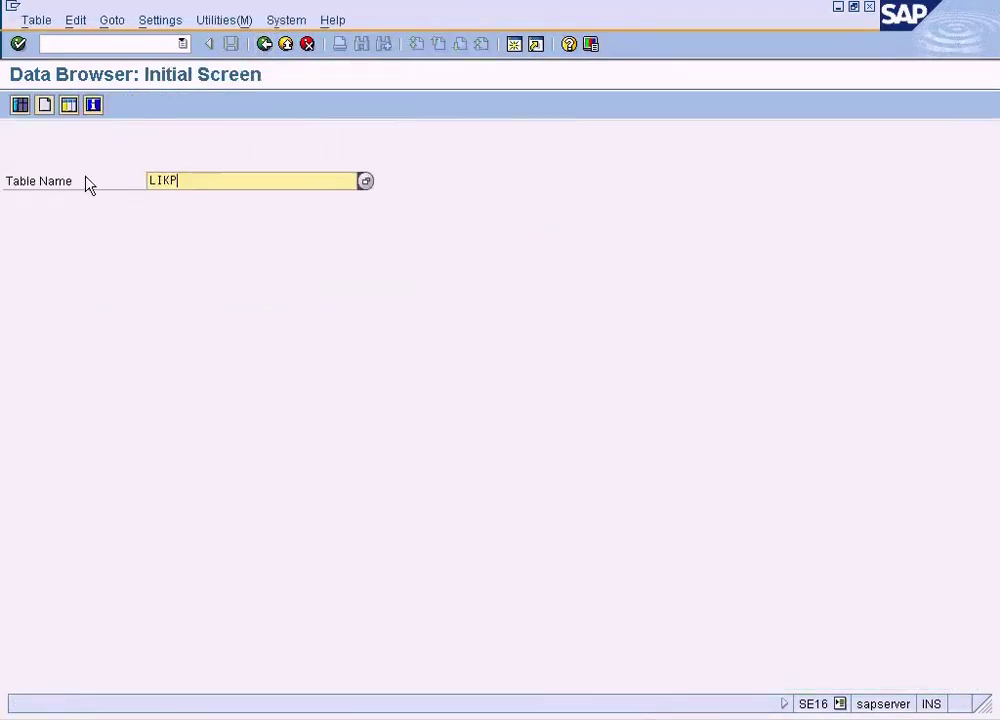
key("Return")
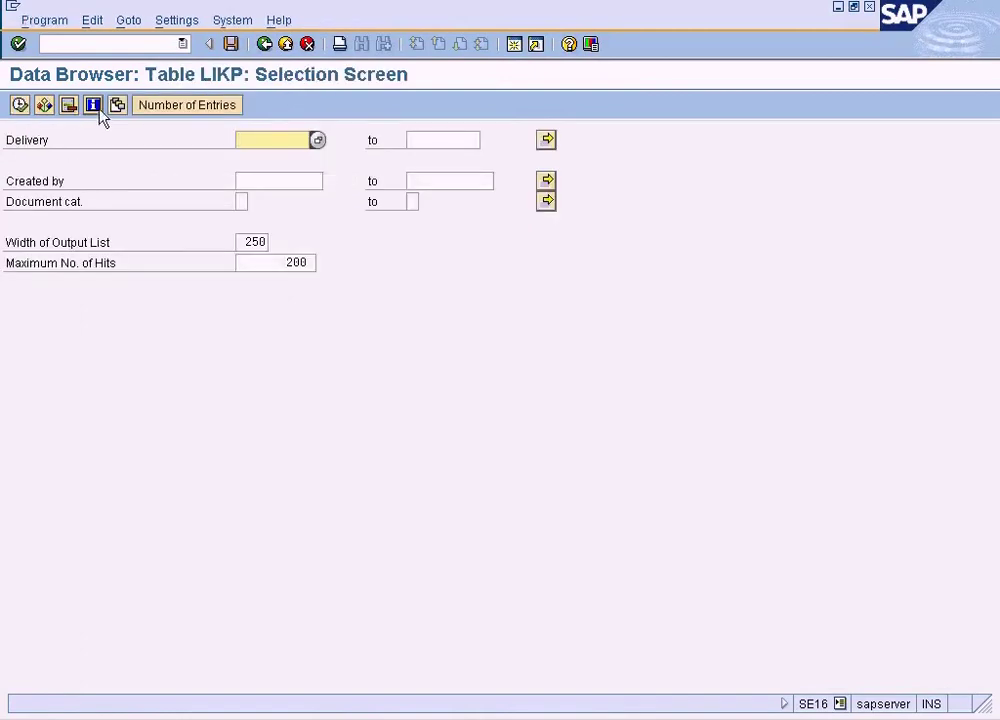
Add Sales Organization as a selection field for LIKP.
left_click(162, 22)
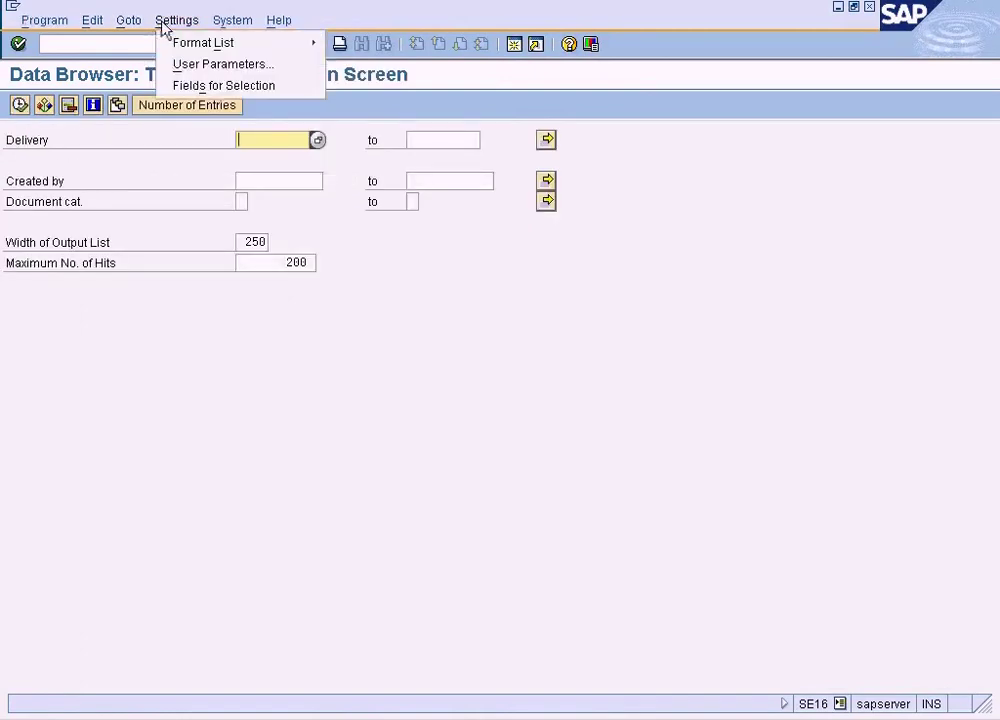
left_click(193, 85)
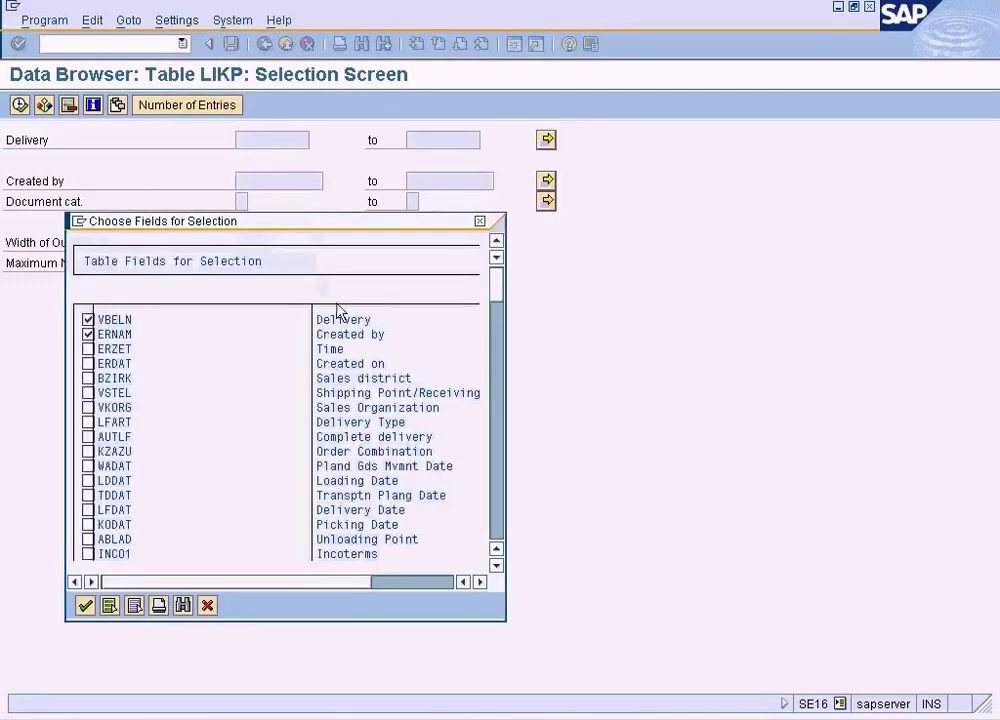
left_click(368, 407)
left_click(88, 408)
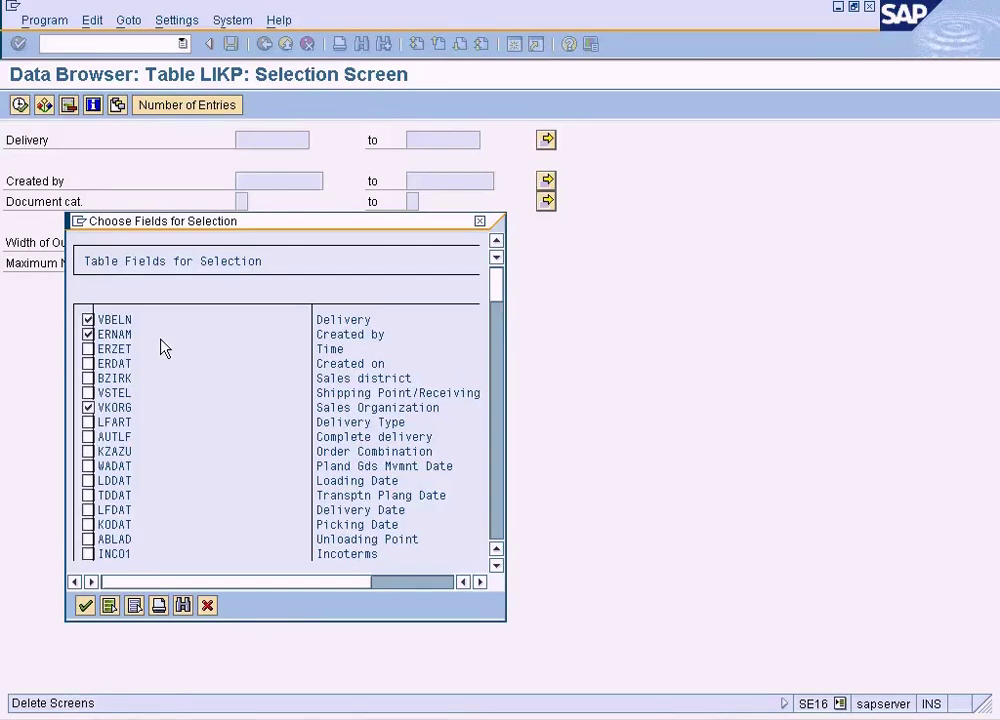
key("Return")
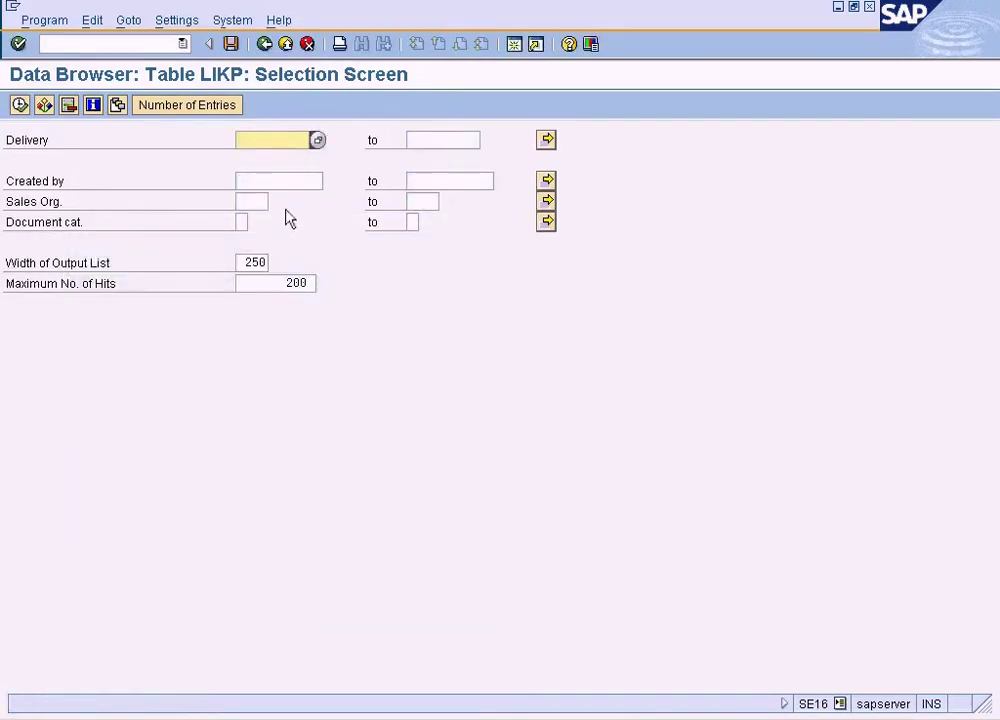
Count and list the 7 LIKP deliveries for sales org NY.
left_click(248, 200)
type("ny")
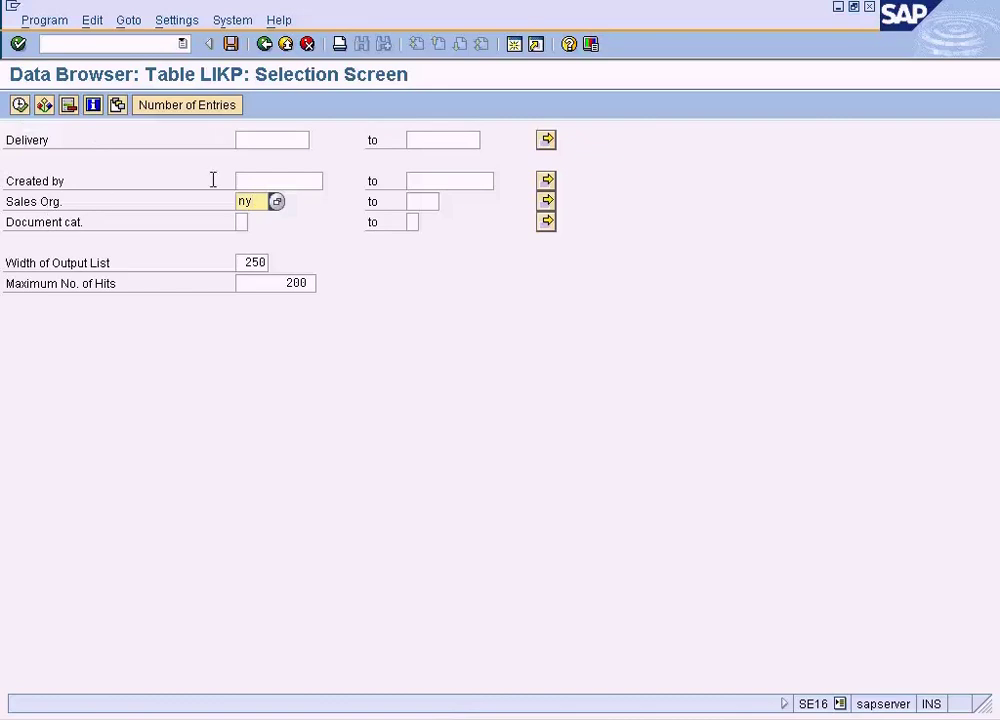
left_click(205, 106)
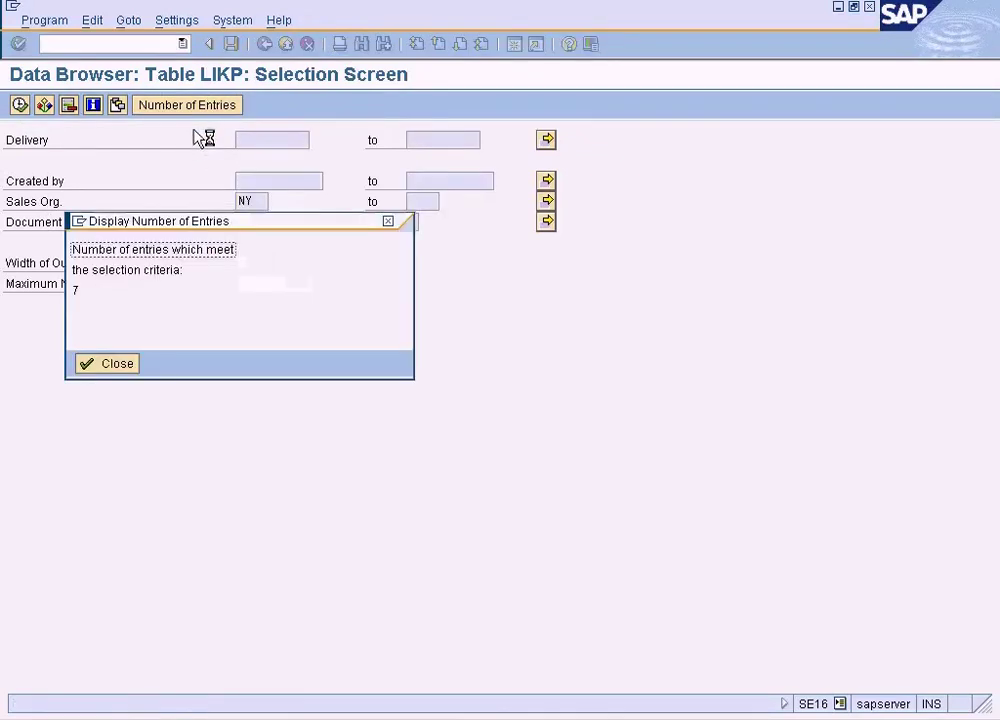
left_click(117, 364)
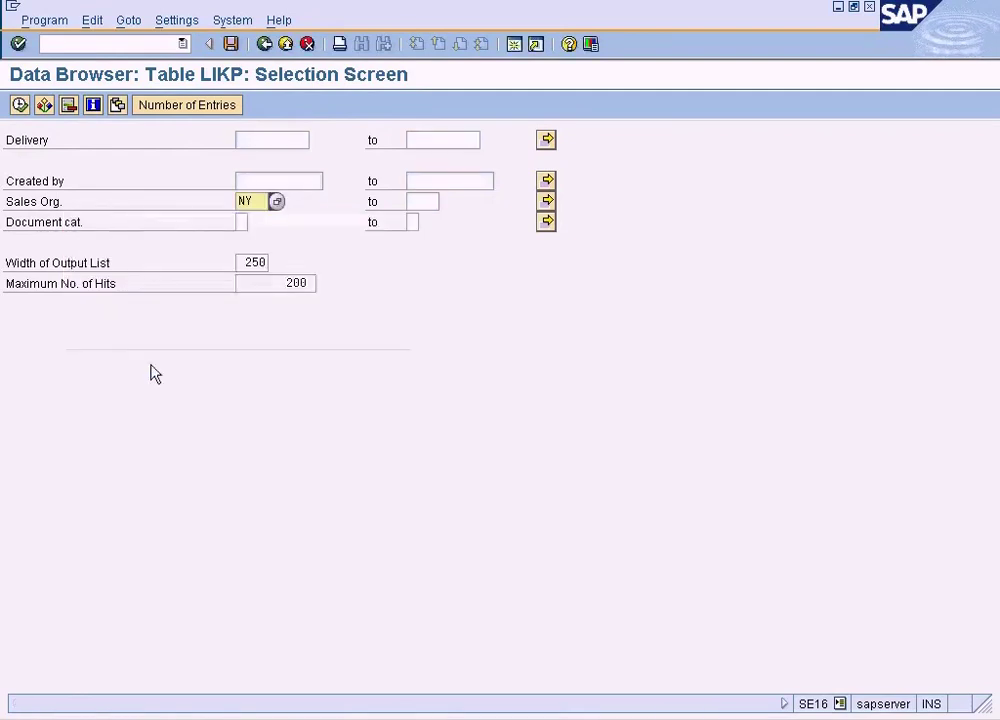
left_click(19, 105)
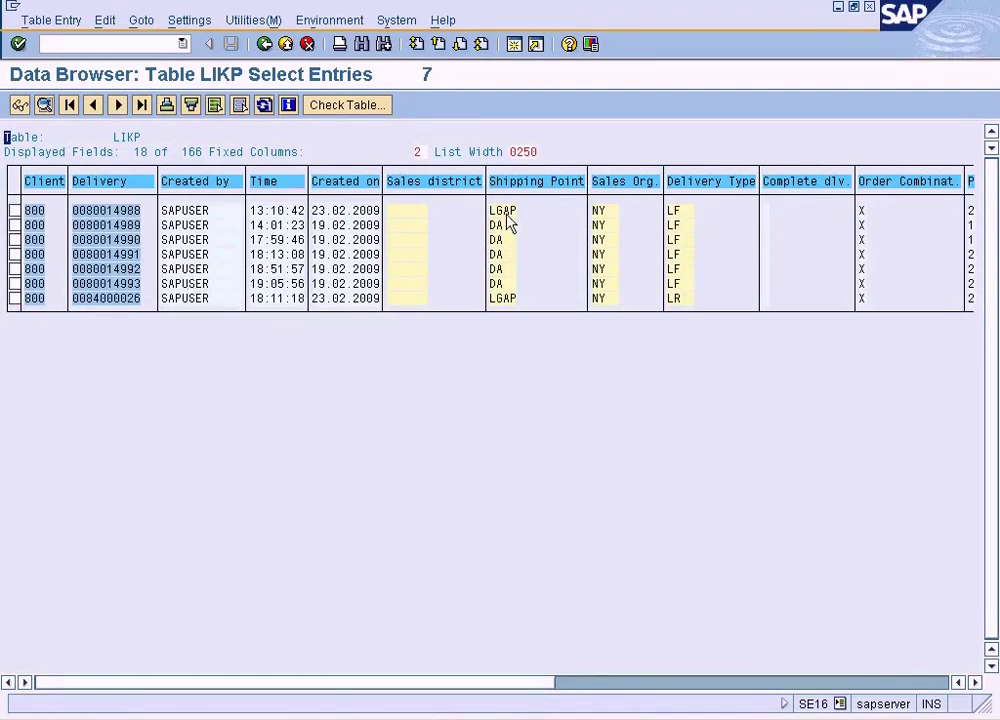
Open delivery 80014988's header record, then start a new session with vl03n.
double_click(132, 210)
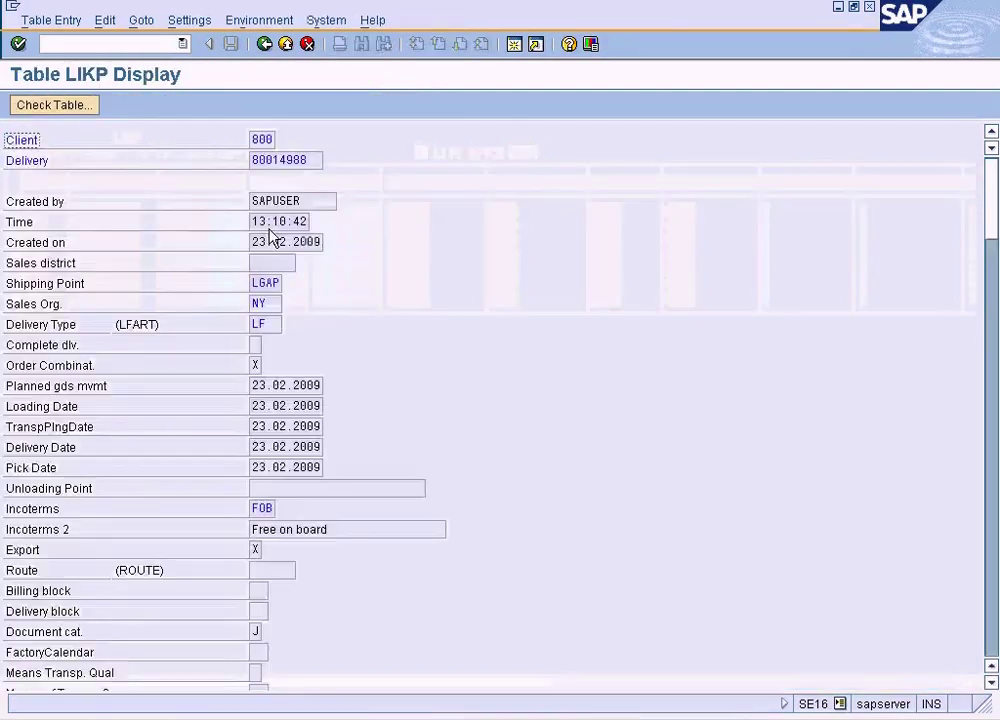
left_click_drag(312, 160, 204, 160)
left_click(568, 197)
left_click(514, 45)
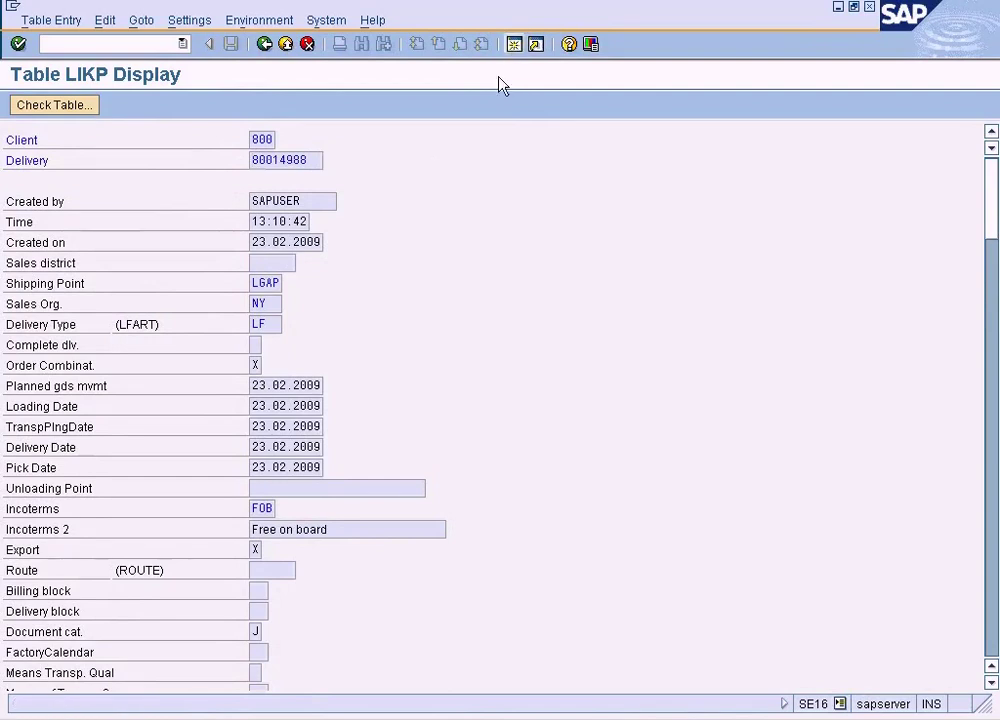
type("vl0")
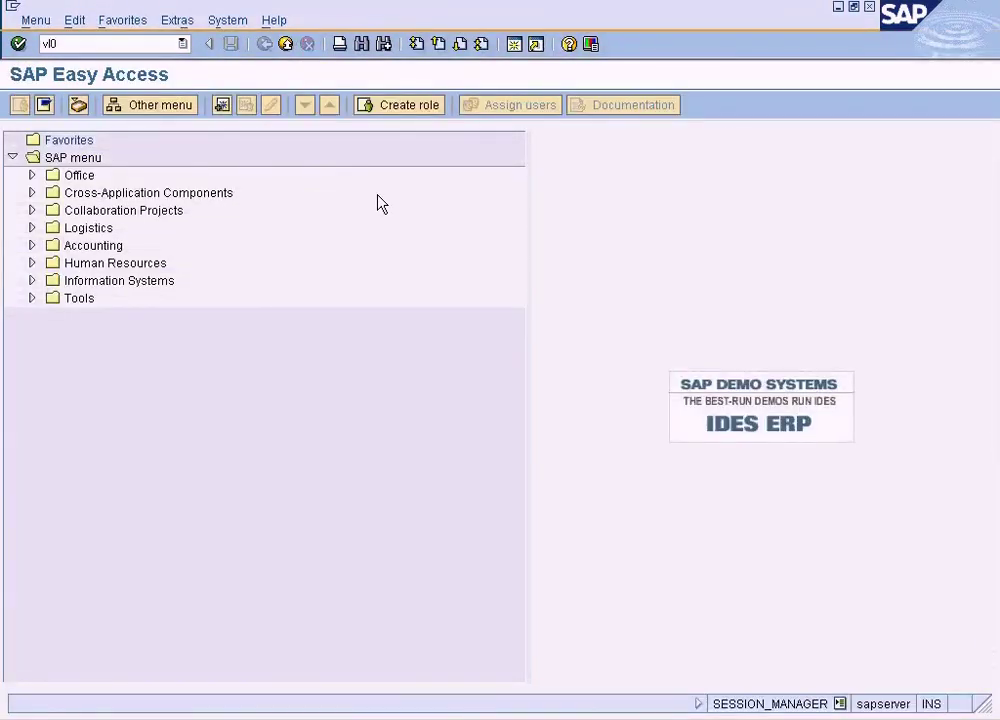
type("3n")
Display delivery 80014988 in VL03N and compare its goods movement dates with LIKP.
key("Return")
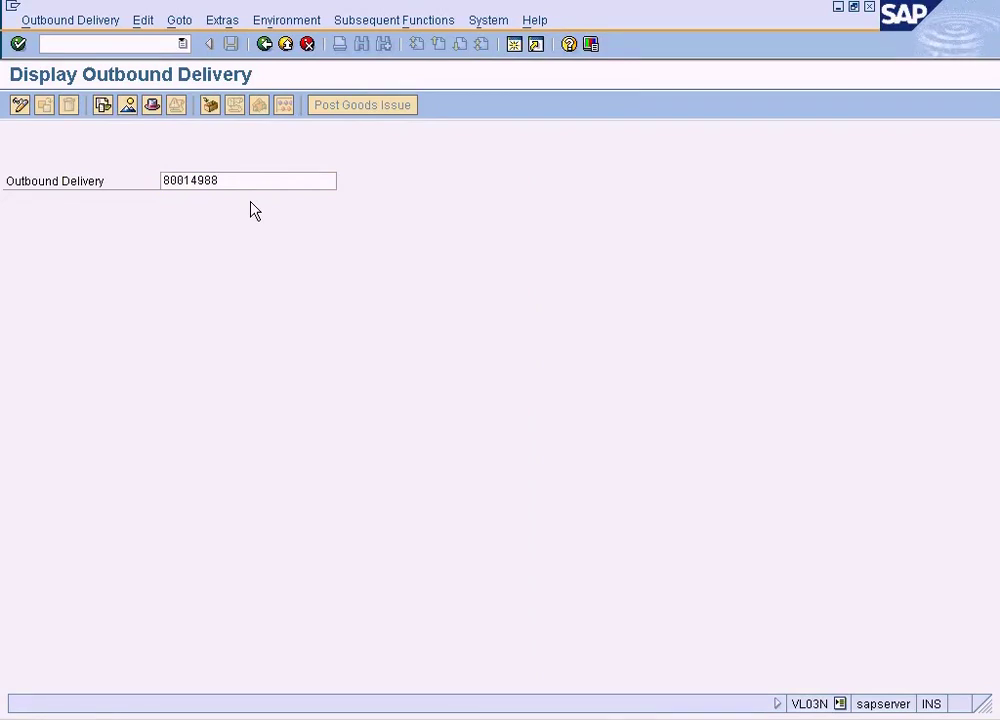
key("Return")
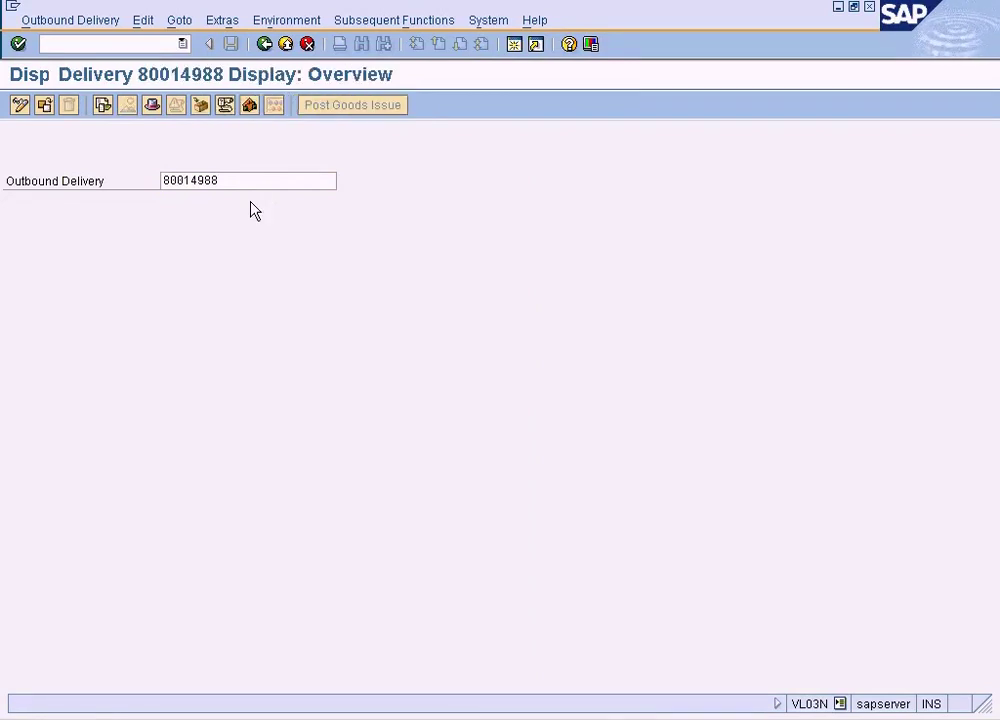
double_click(165, 239)
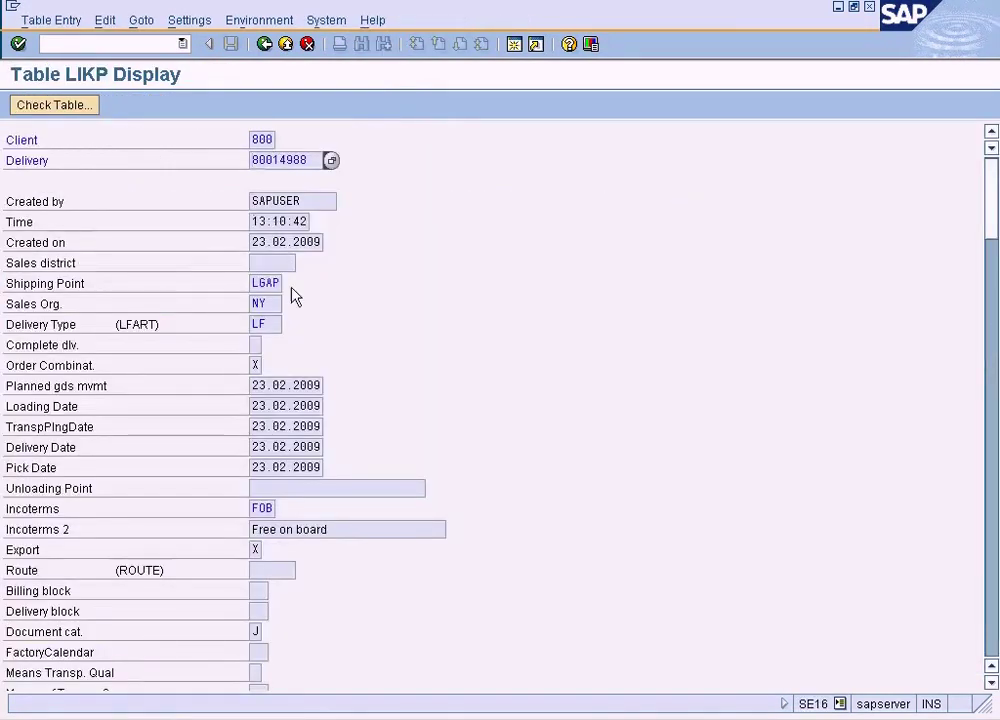
left_click(300, 384)
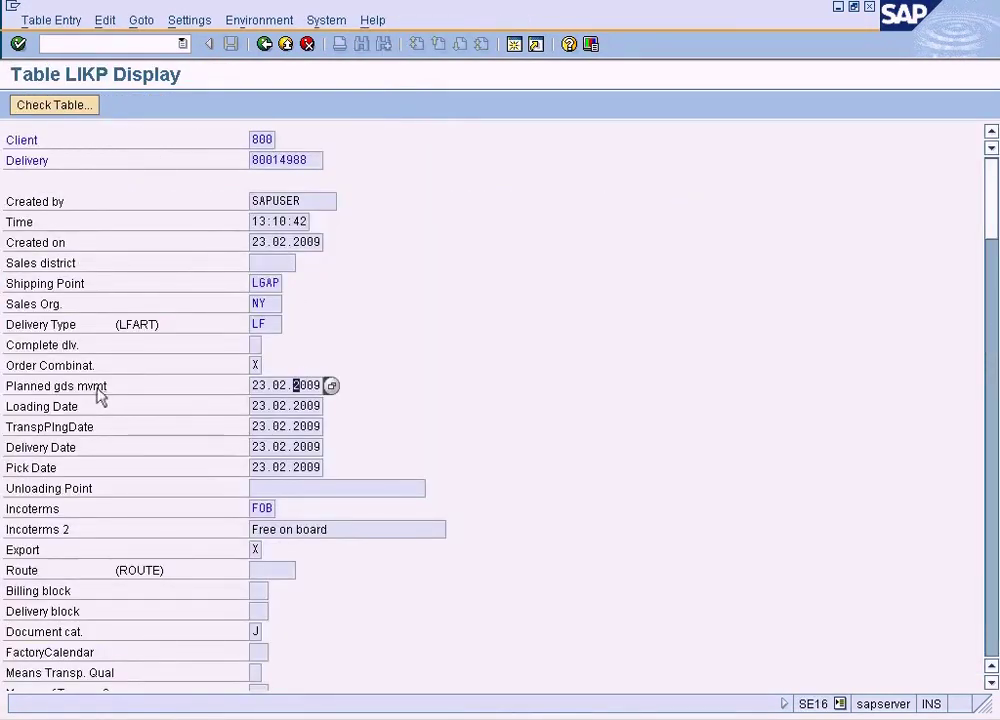
key("F3")
left_click(184, 263)
double_click(184, 263)
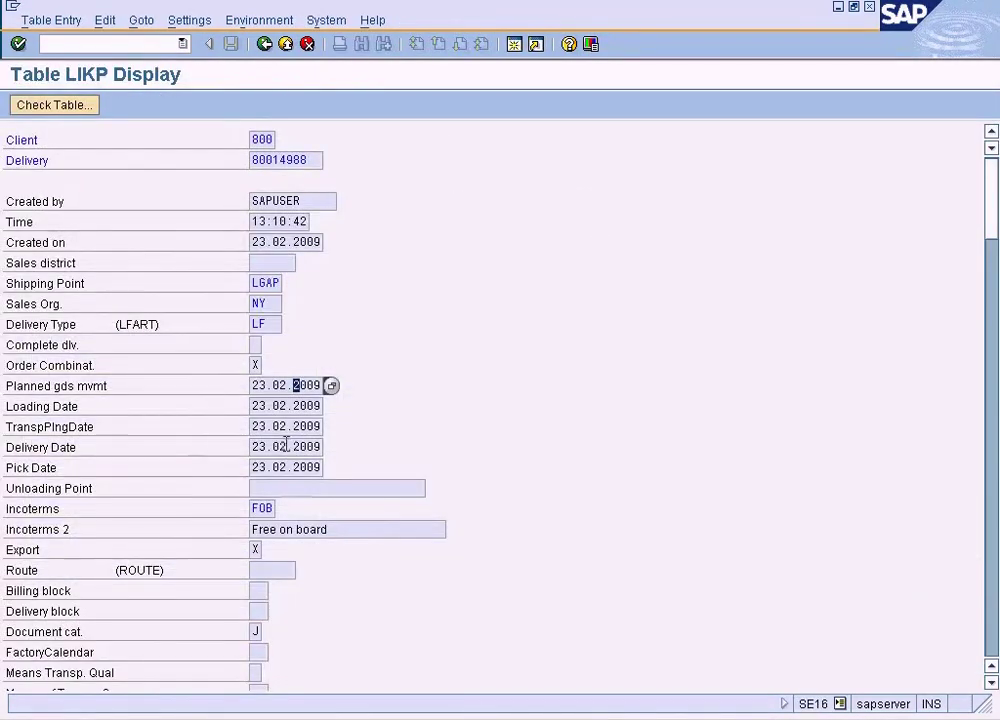
Compare the loading dates with LIKP and check the material 1247 item.
key("Down")
key("Down")
key("Up")
key("F3")
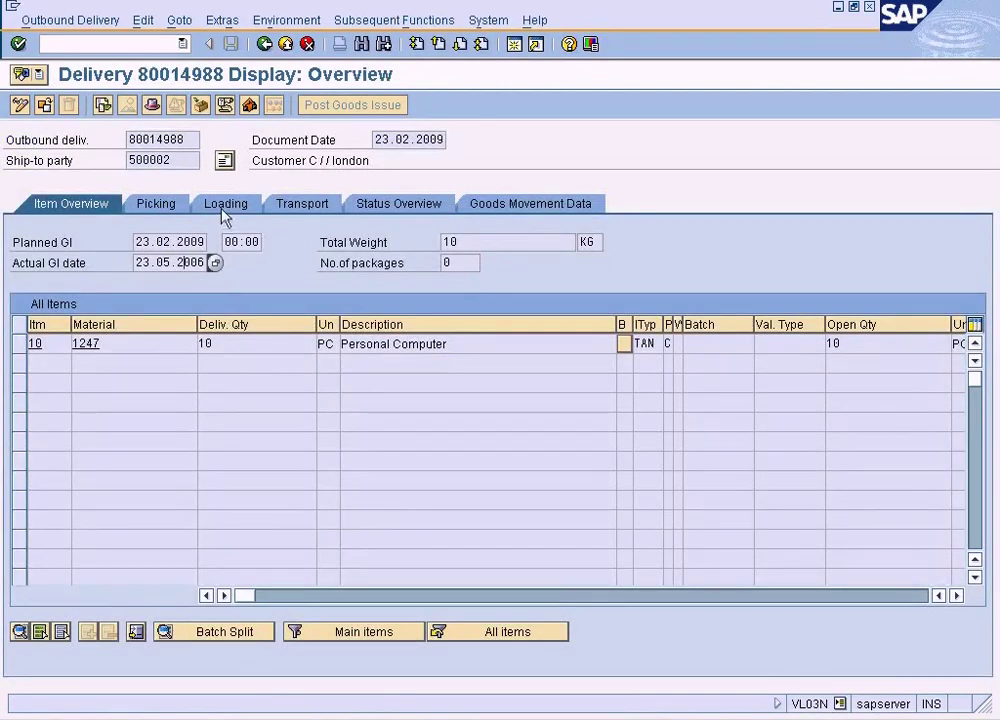
left_click(222, 205)
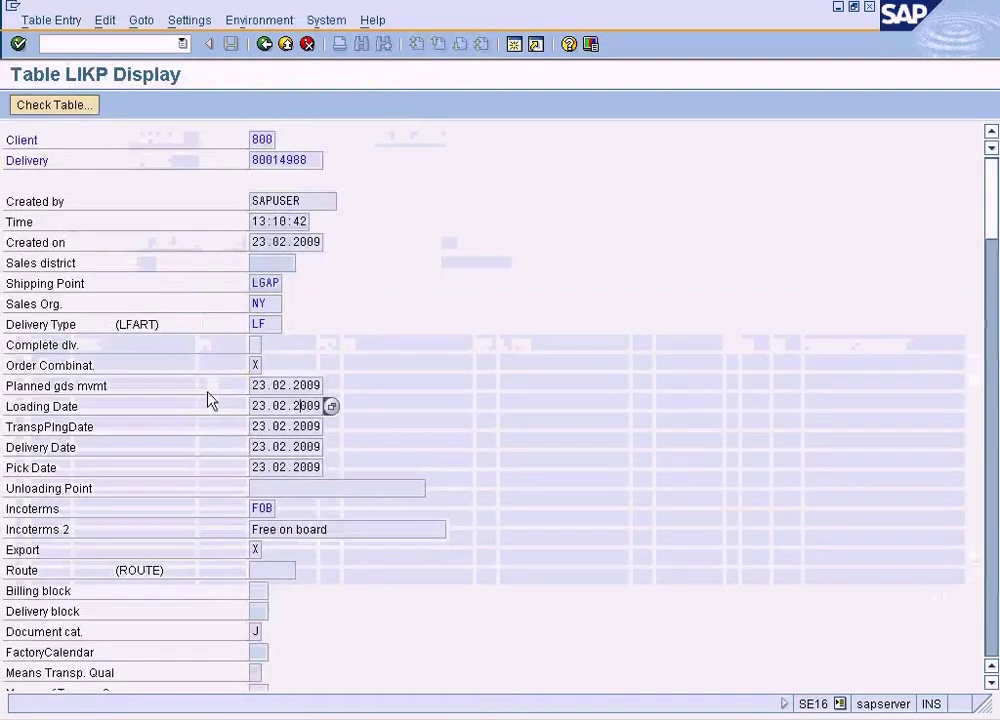
key("F3")
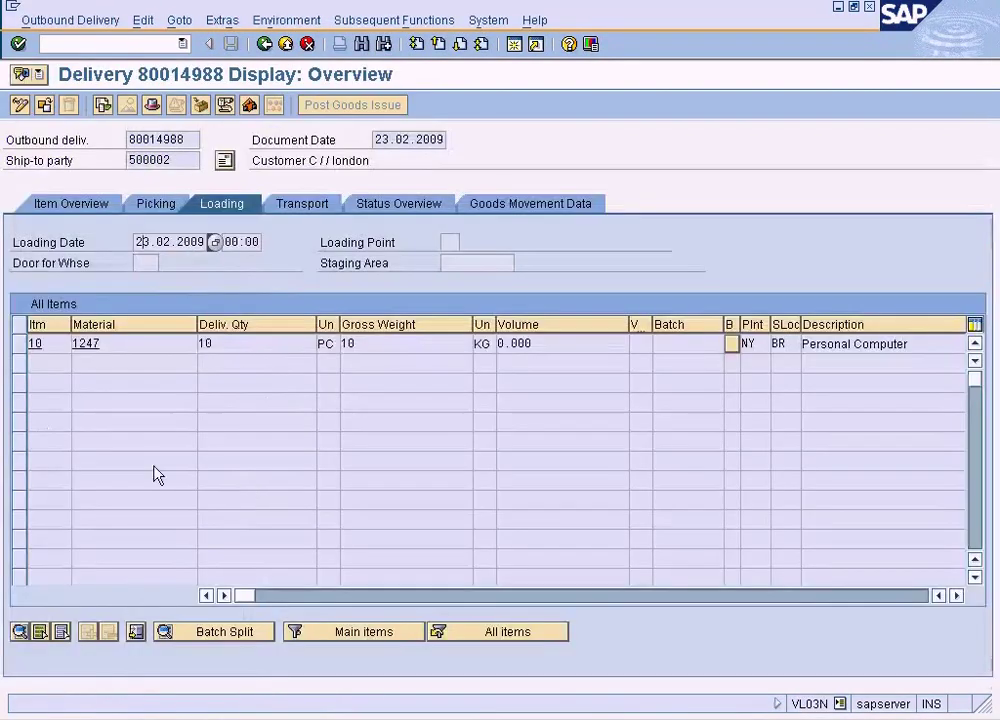
left_click(96, 343)
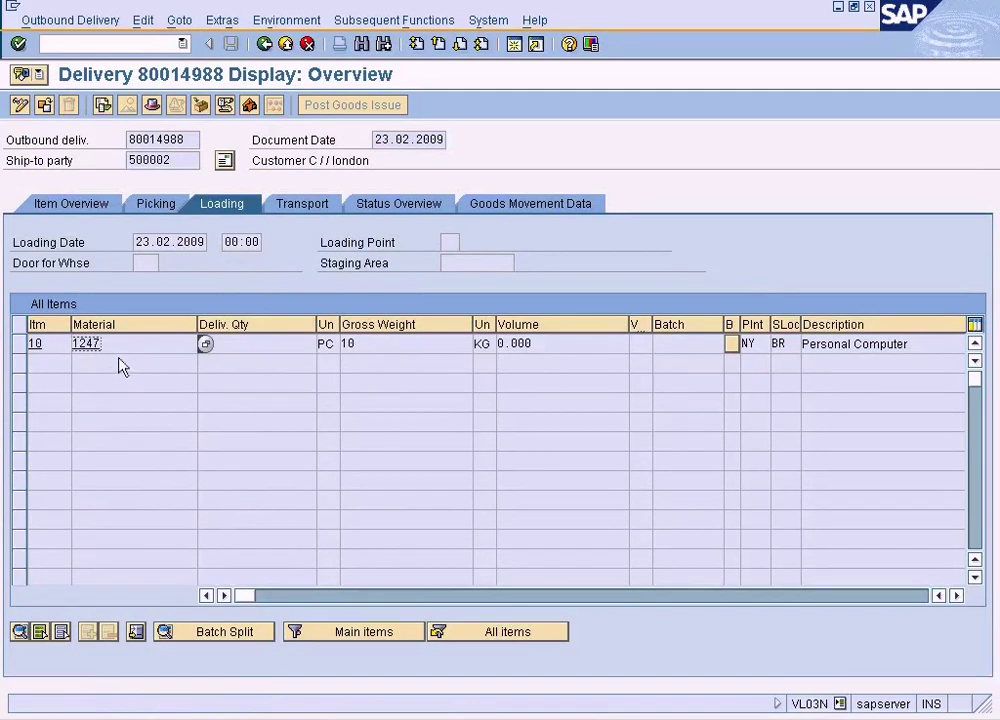
key("alt+Tab")
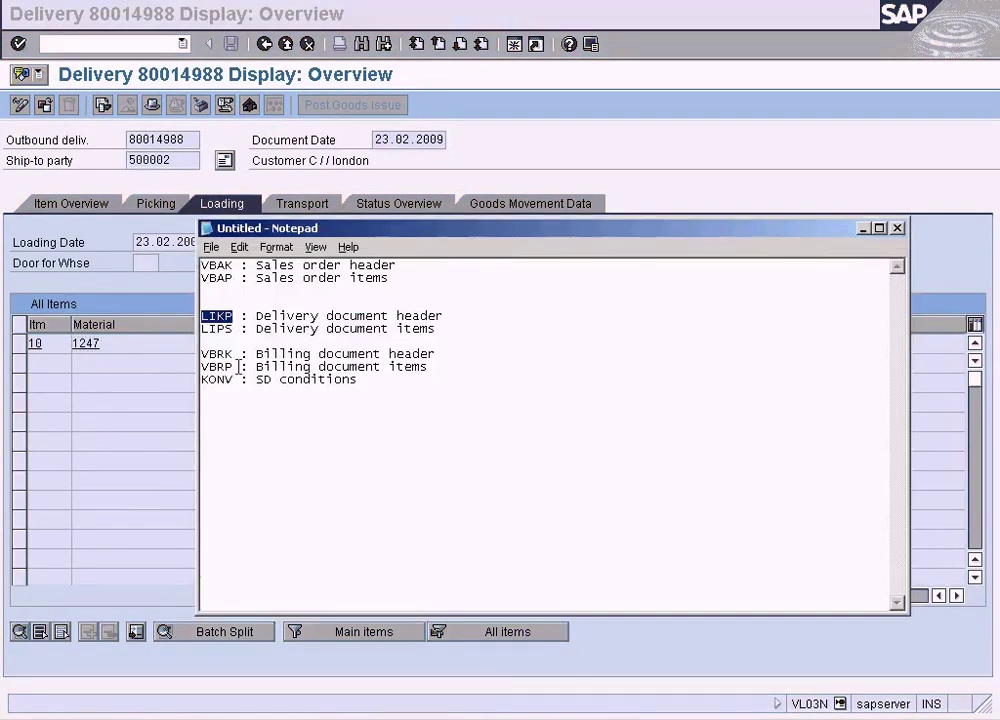
Mark LIPS in the notes and return the VBAP window to the Data Browser start screen.
double_click(212, 330)
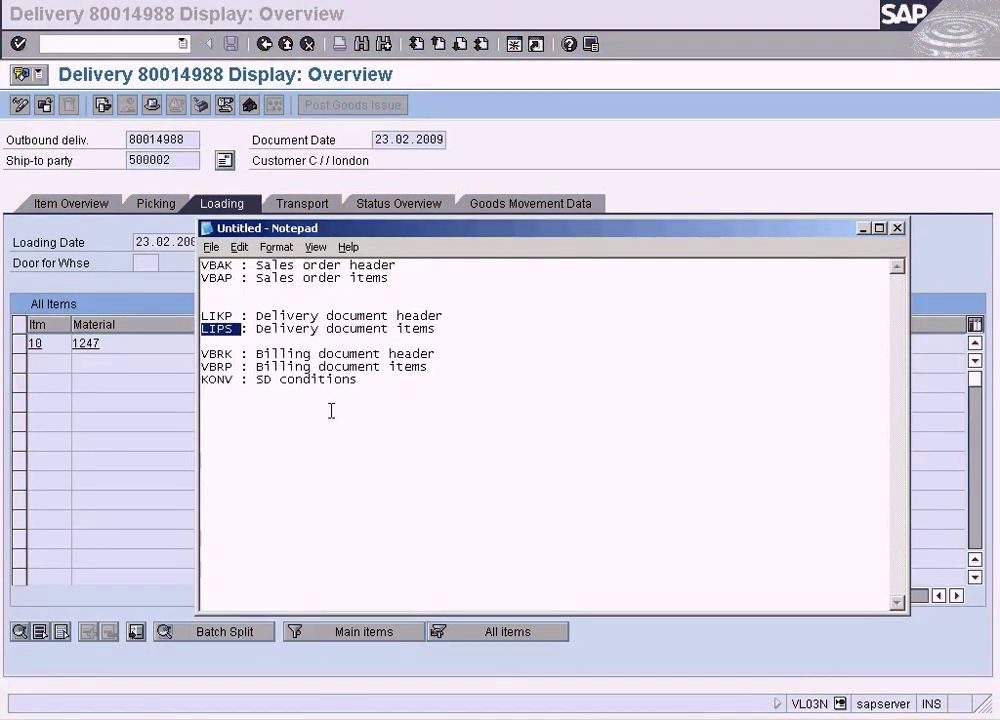
key("alt+Tab")
left_click(285, 715)
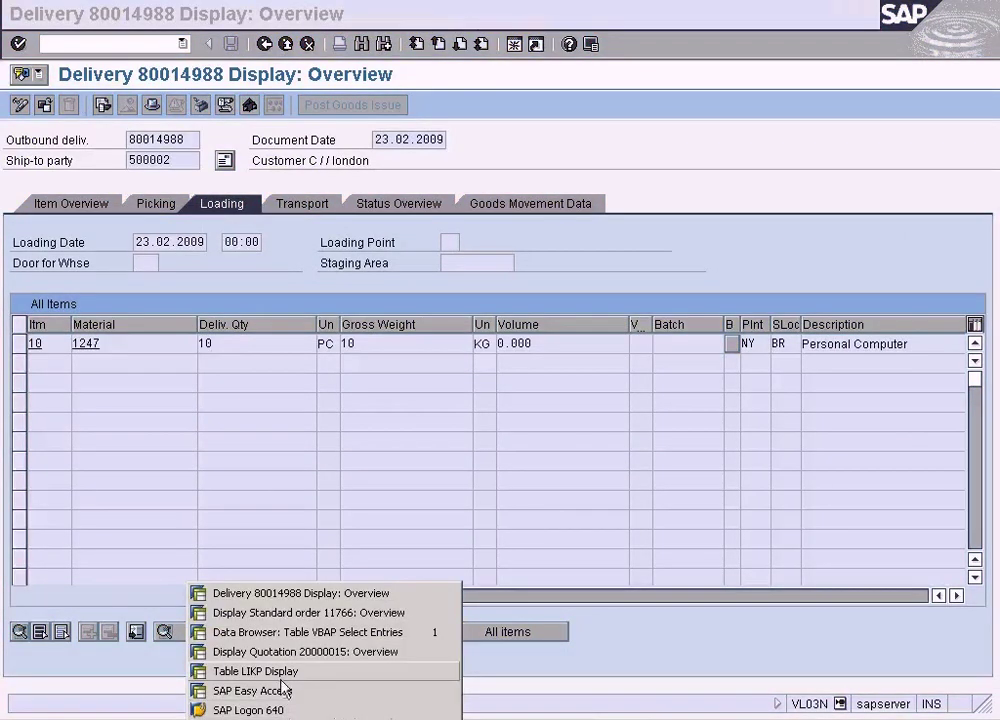
left_click(286, 631)
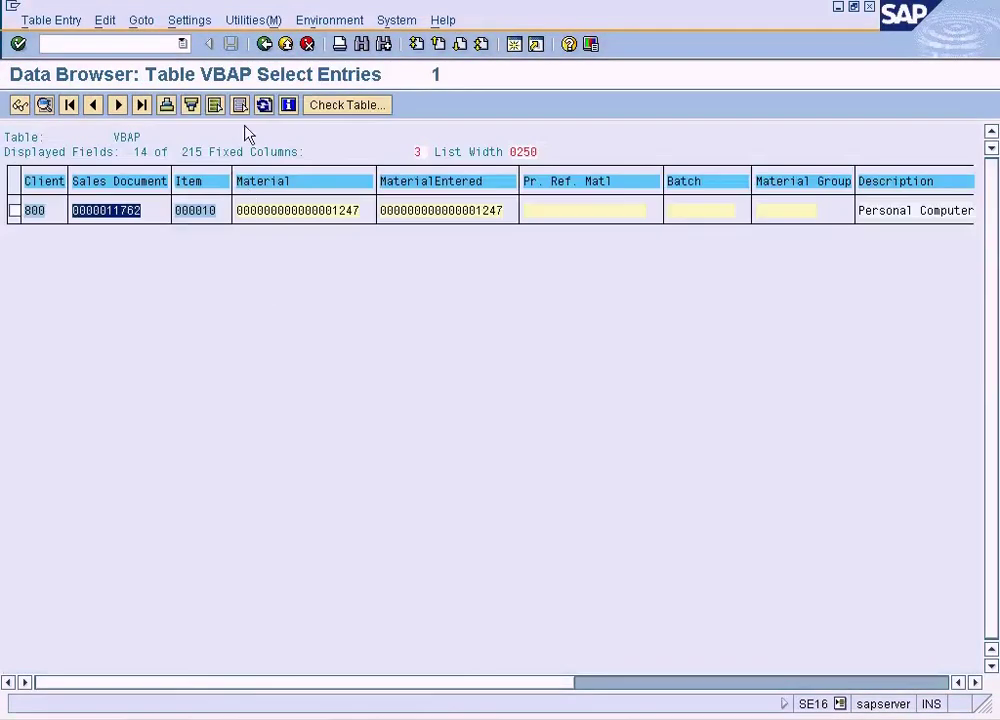
left_click(264, 44)
left_click(266, 44)
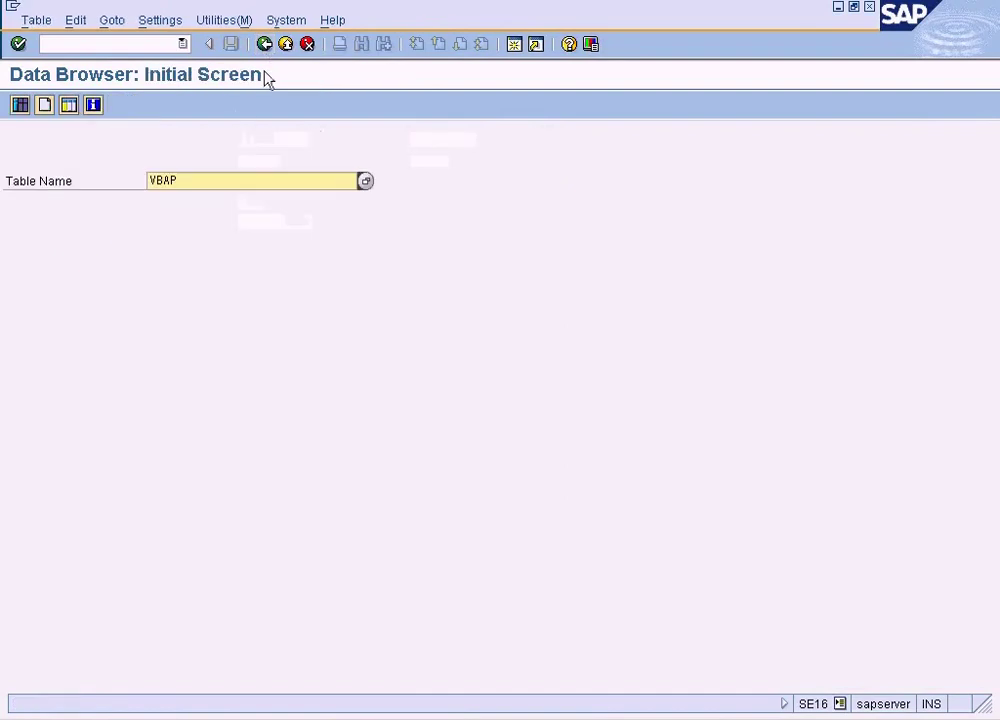
Open table LIPS with default selection fields, dismissing the FLTP message.
left_click_drag(194, 179, 117, 180)
type("LIPS")
key("Return")
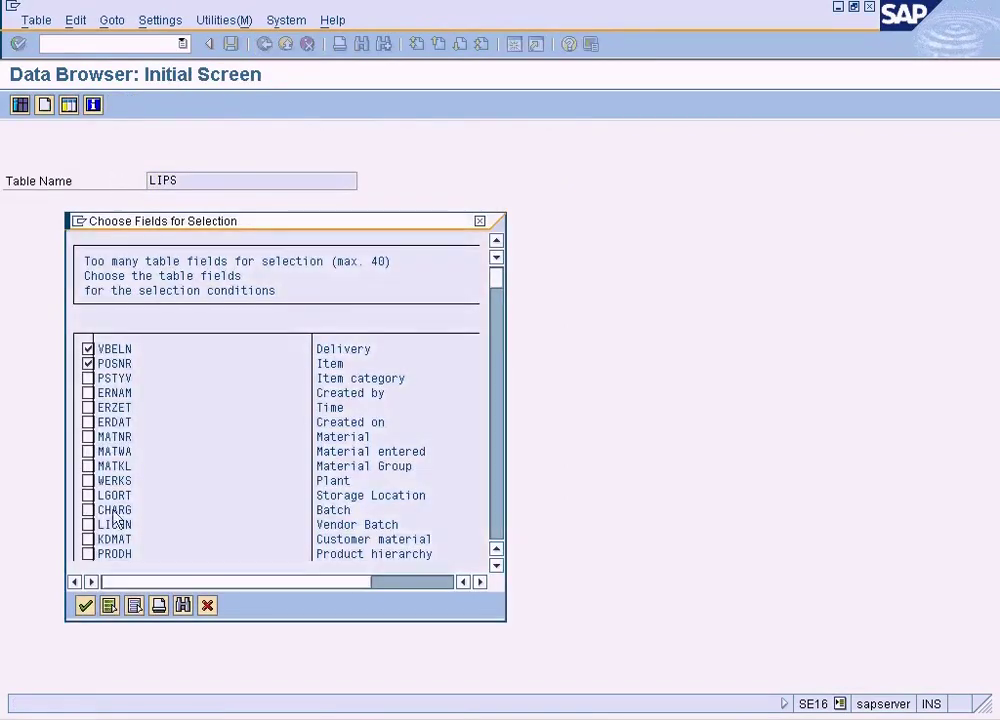
left_click(85, 605)
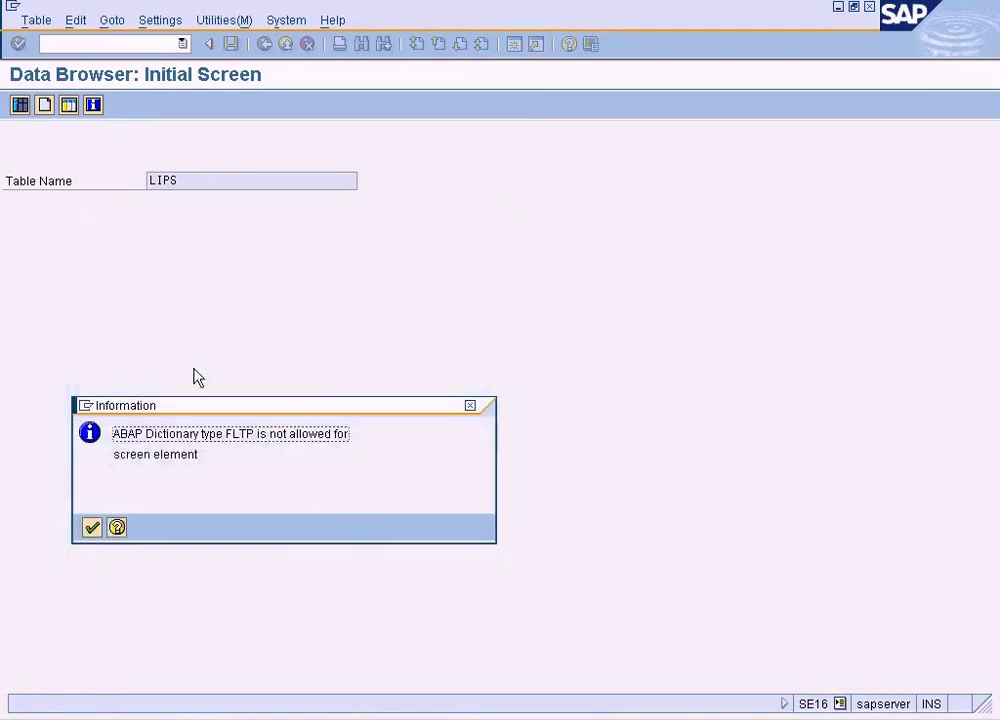
left_click(92, 527)
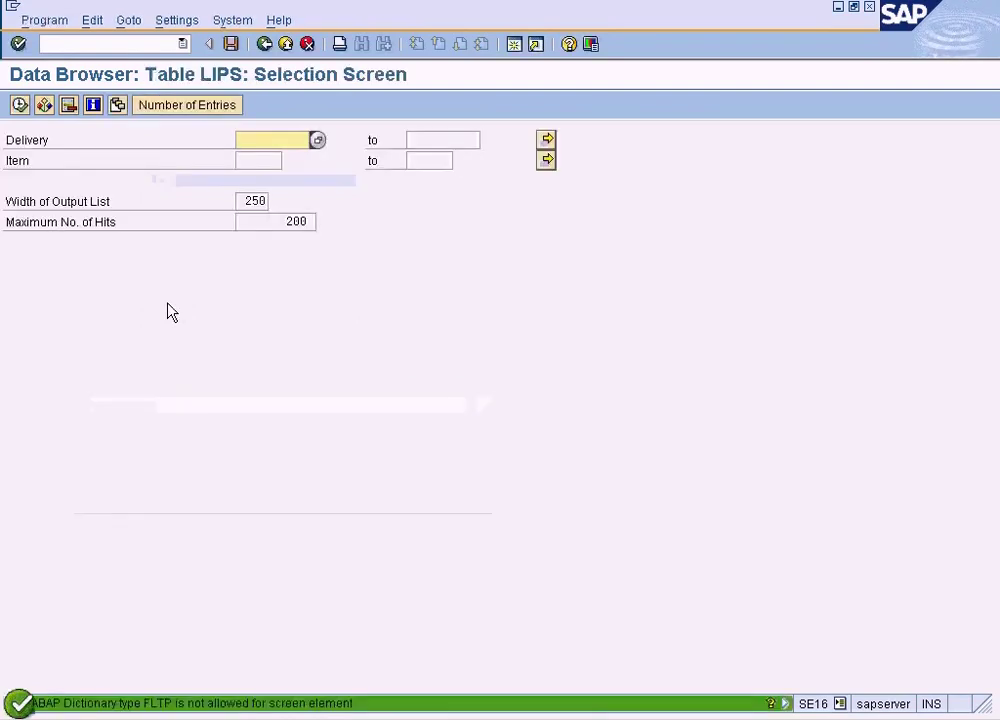
type("LIPS")
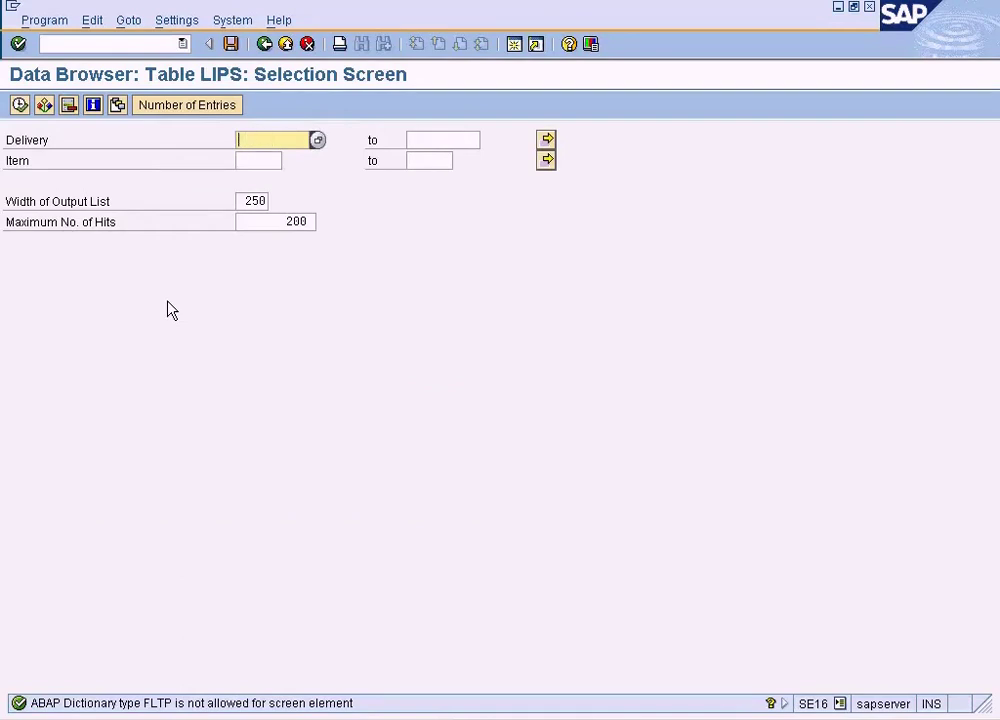
Query LIPS for delivery 80014988 copied from VL03N and compare with the delivery overview.
key("alt+Tab")
double_click(185, 140)
key("ctrl+c")
key("alt+Tab")
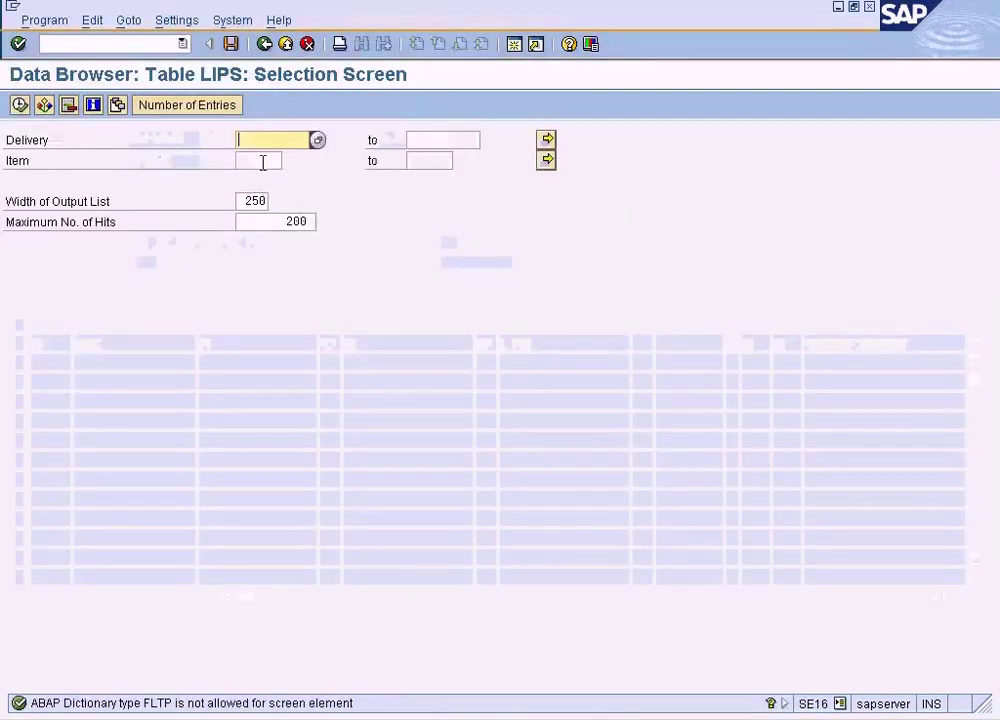
key("ctrl+v")
left_click(19, 105)
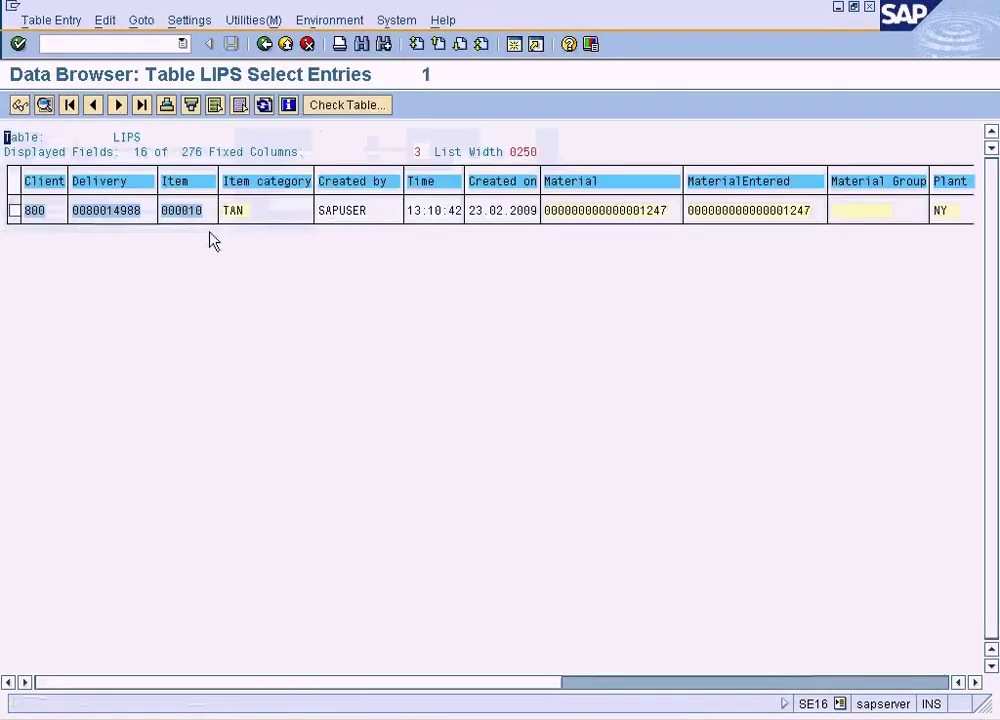
double_click(653, 214)
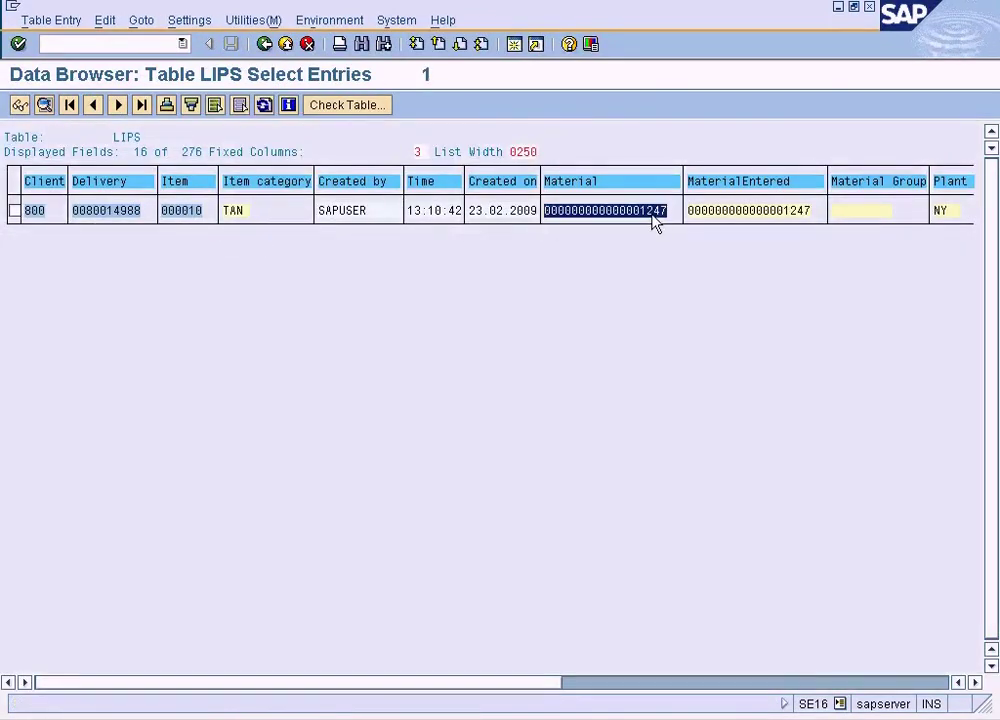
double_click(733, 224)
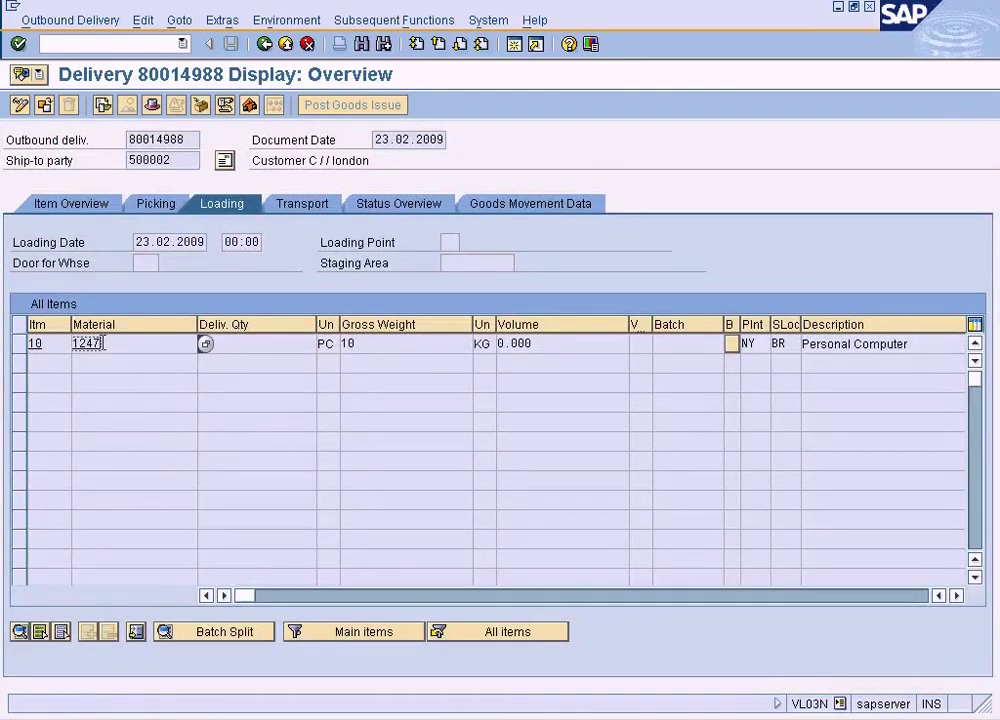
Pick VBRK as the next table in the SD table notes.
key("alt+Tab")
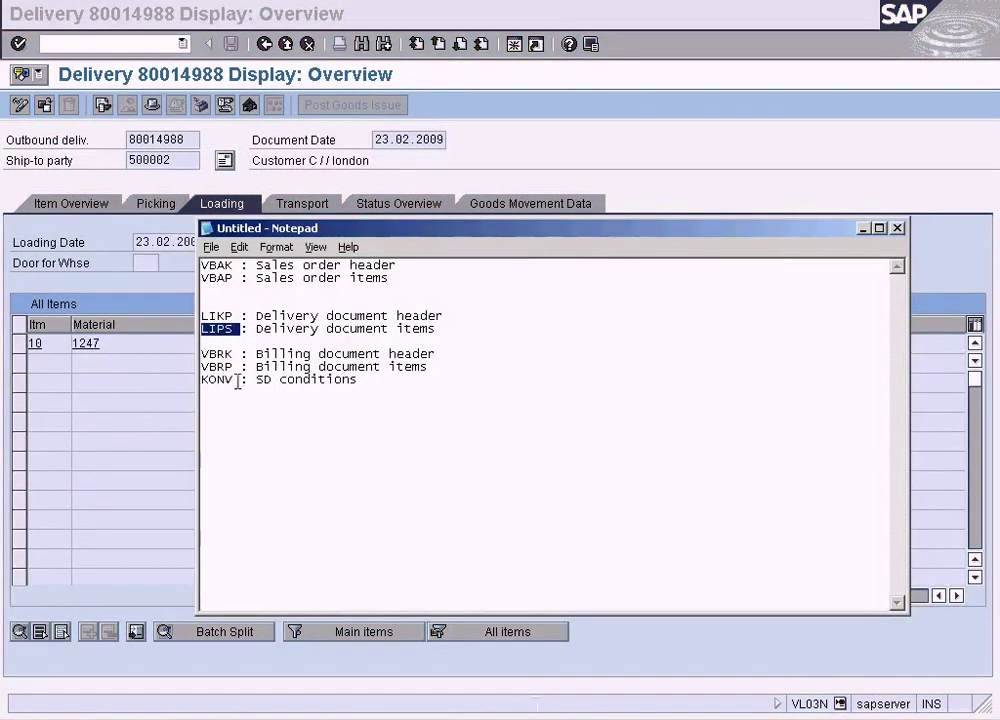
left_click(214, 354)
double_click(214, 354)
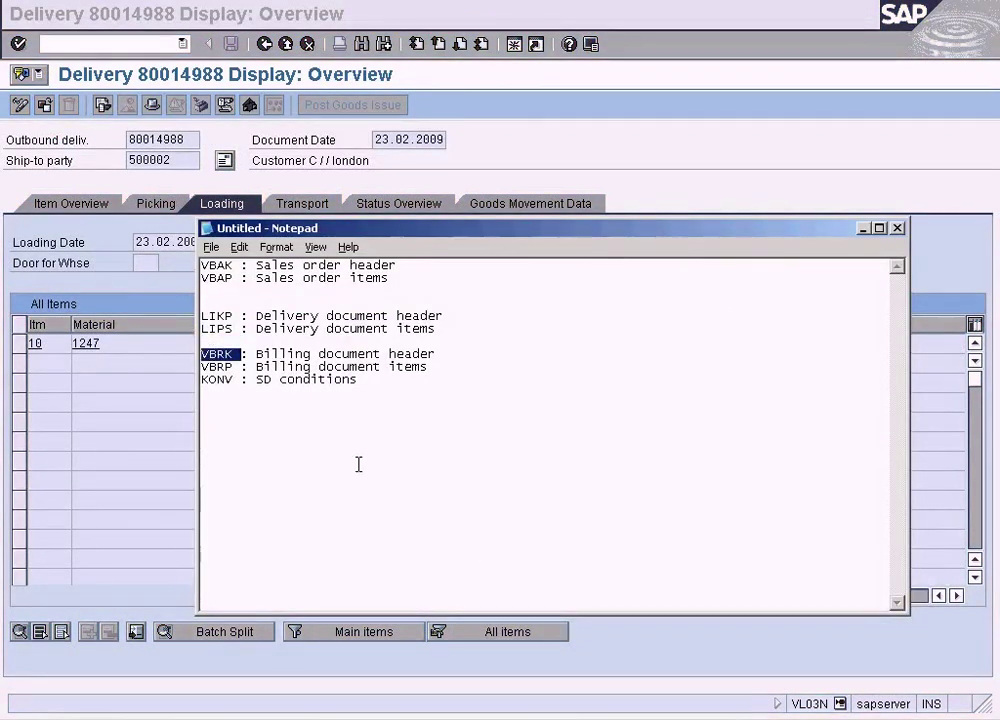
Back out of the LIKP table display and leave the runtime error screen.
key("alt+Tab")
left_click(300, 717)
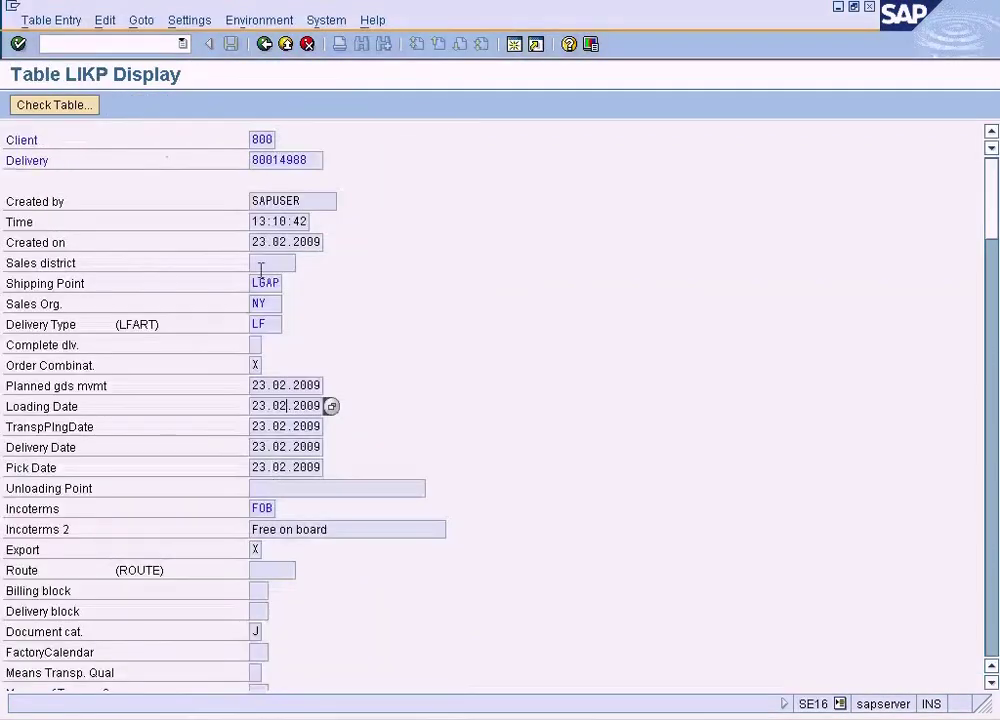
left_click(300, 671)
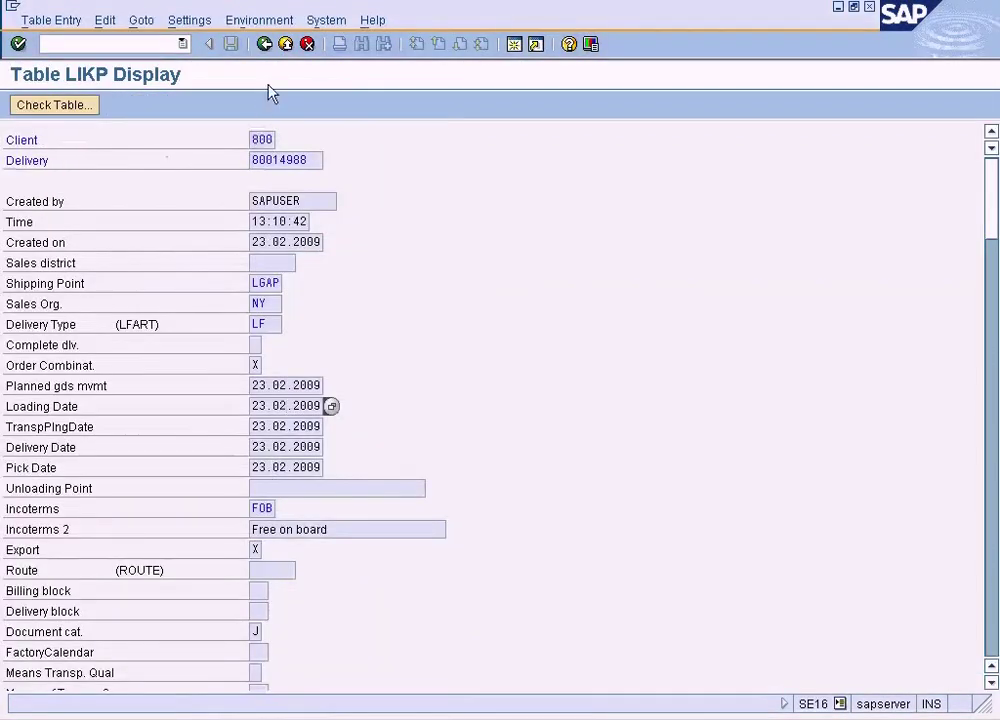
left_click(263, 45)
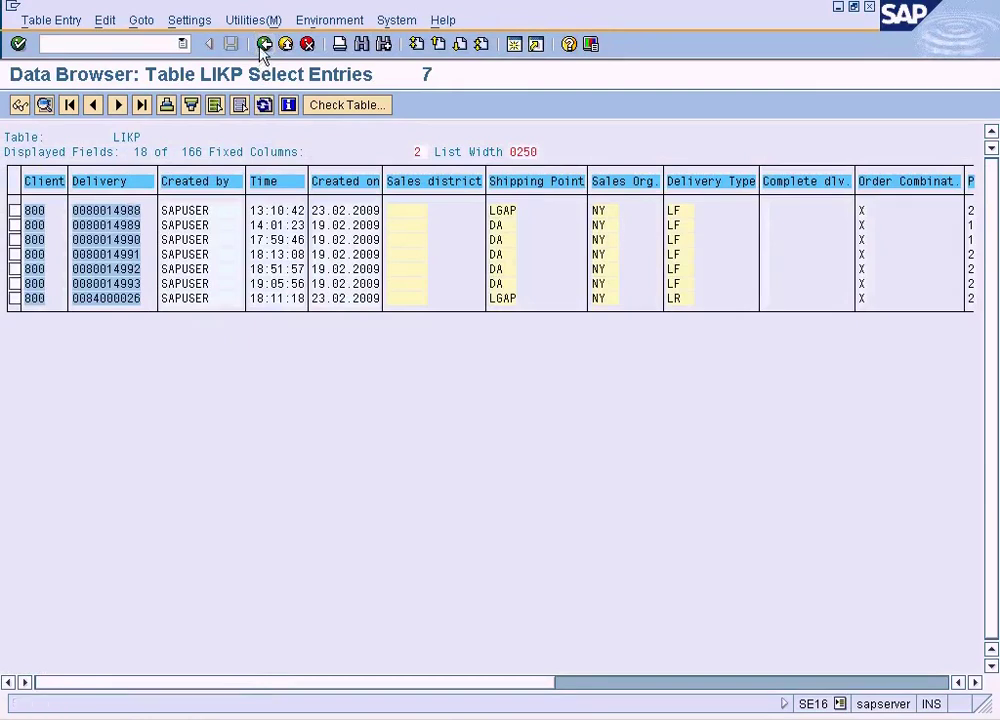
left_click(263, 45)
left_click(263, 45)
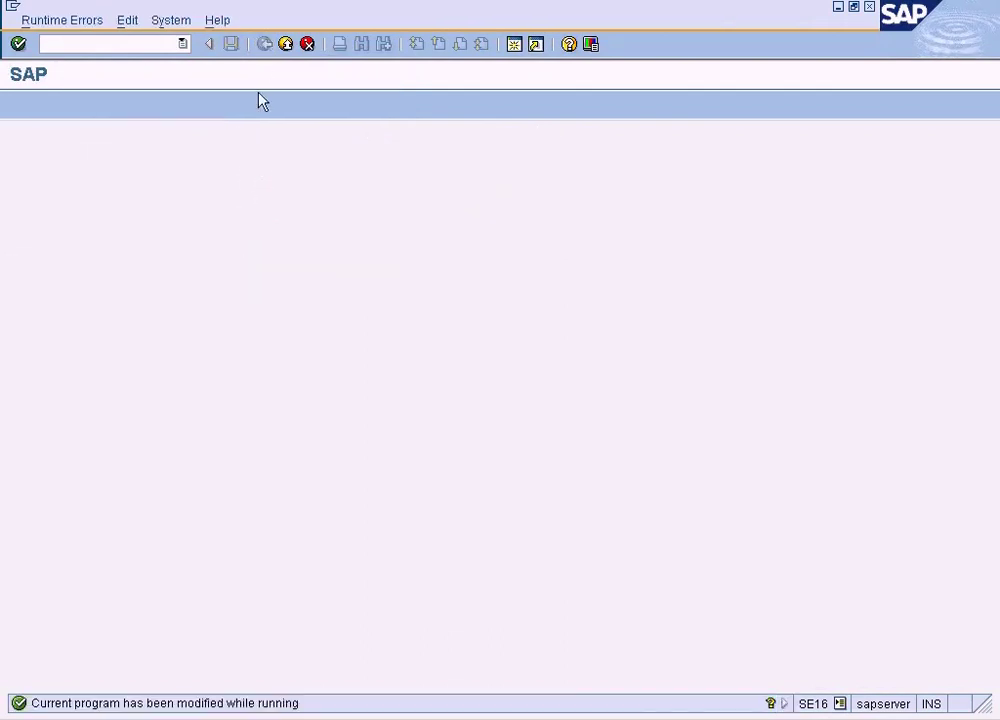
left_click(284, 45)
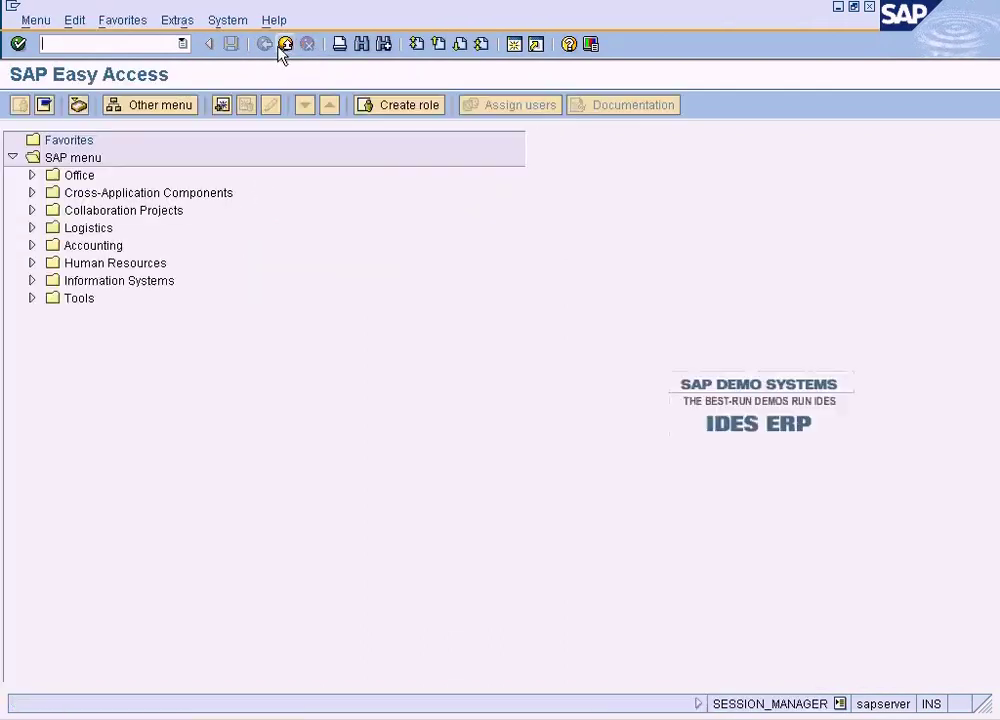
Start SE16 again and select LIPS in the Table Name field.
type("se1")
key("Return")
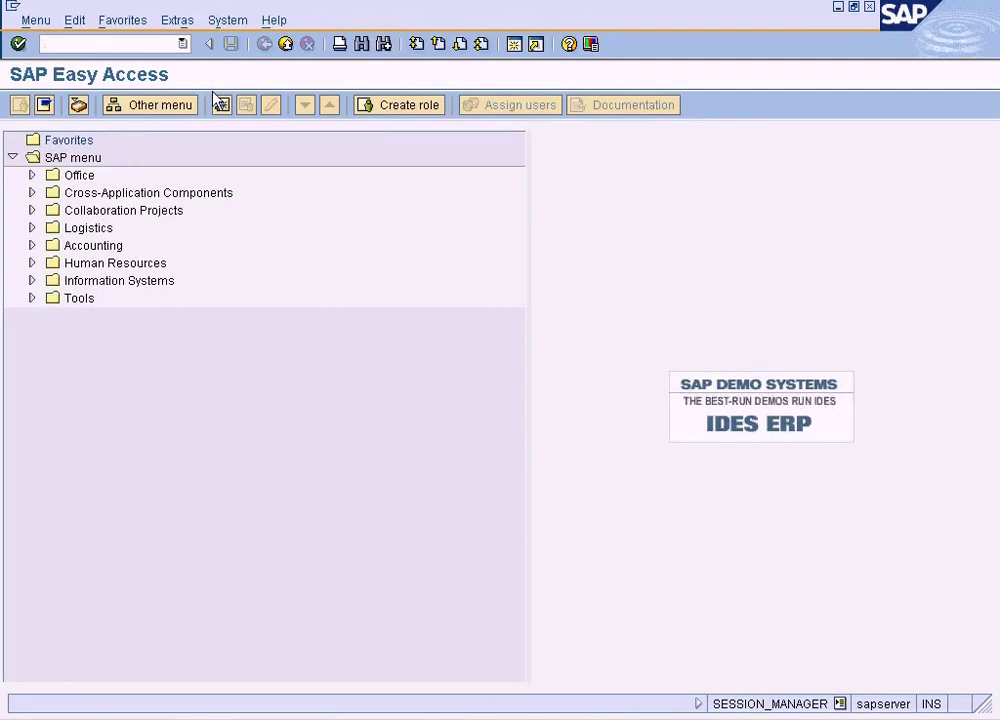
type("6")
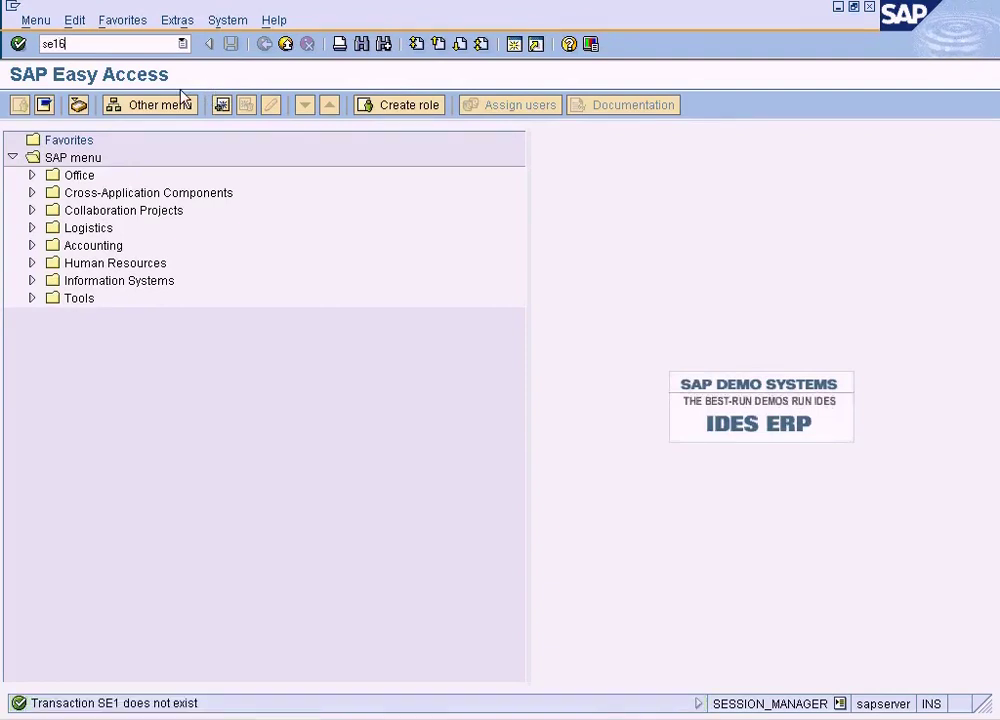
key("Return")
left_click_drag(186, 180, 139, 179)
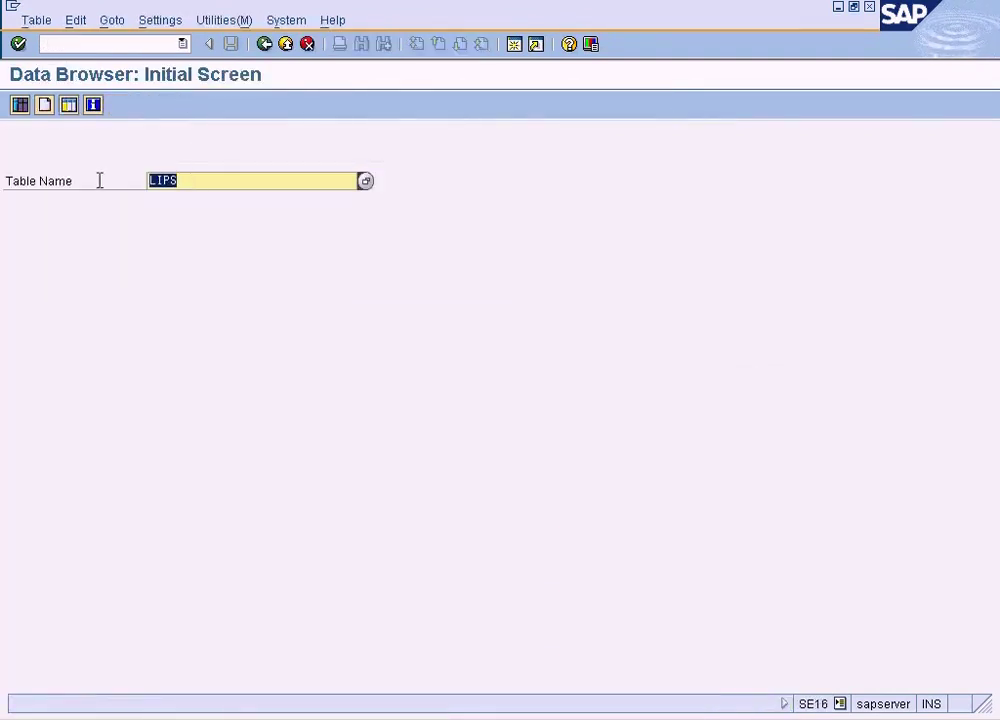
Open VBRK, add Sales Organization as a selection field, and list the NY billing documents.
type("VBRK")
key("Return")
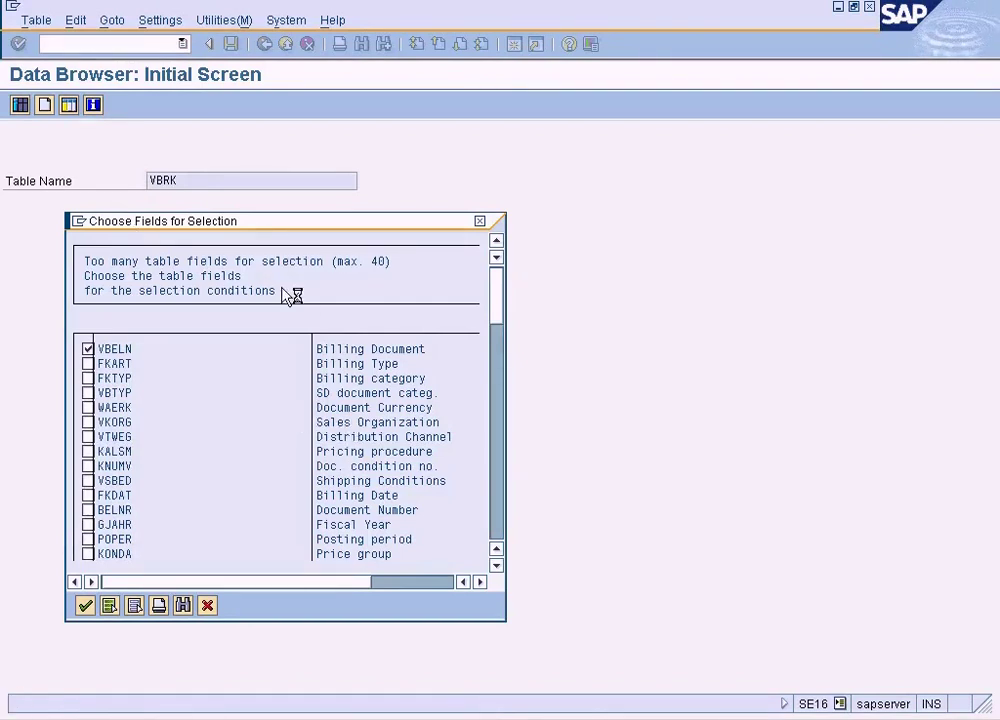
left_click(172, 21)
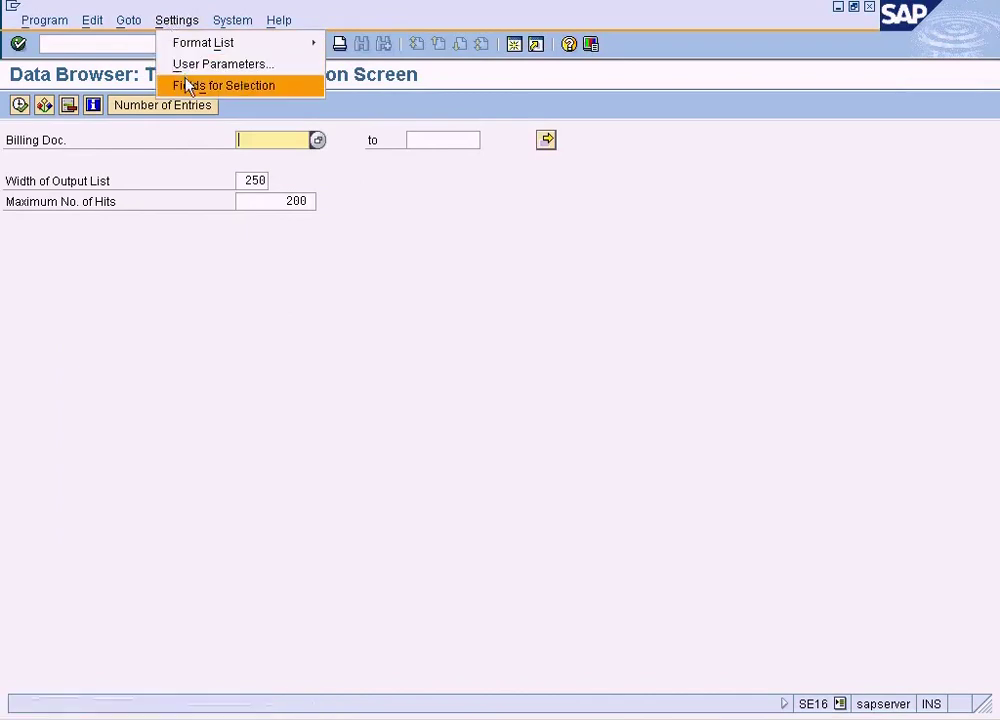
left_click(185, 85)
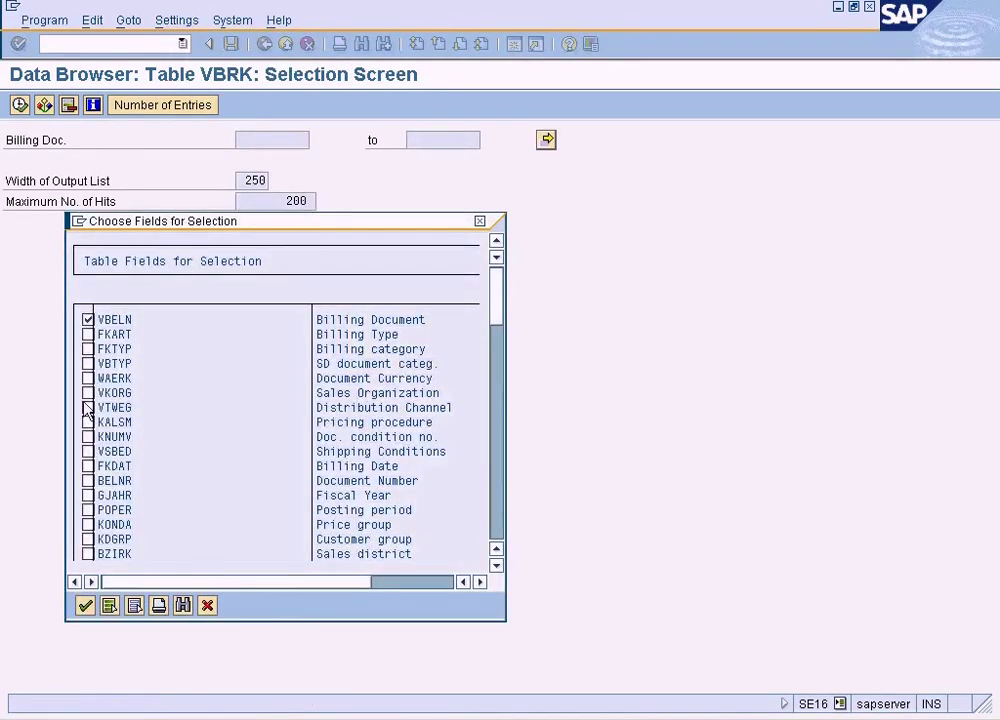
left_click(88, 393)
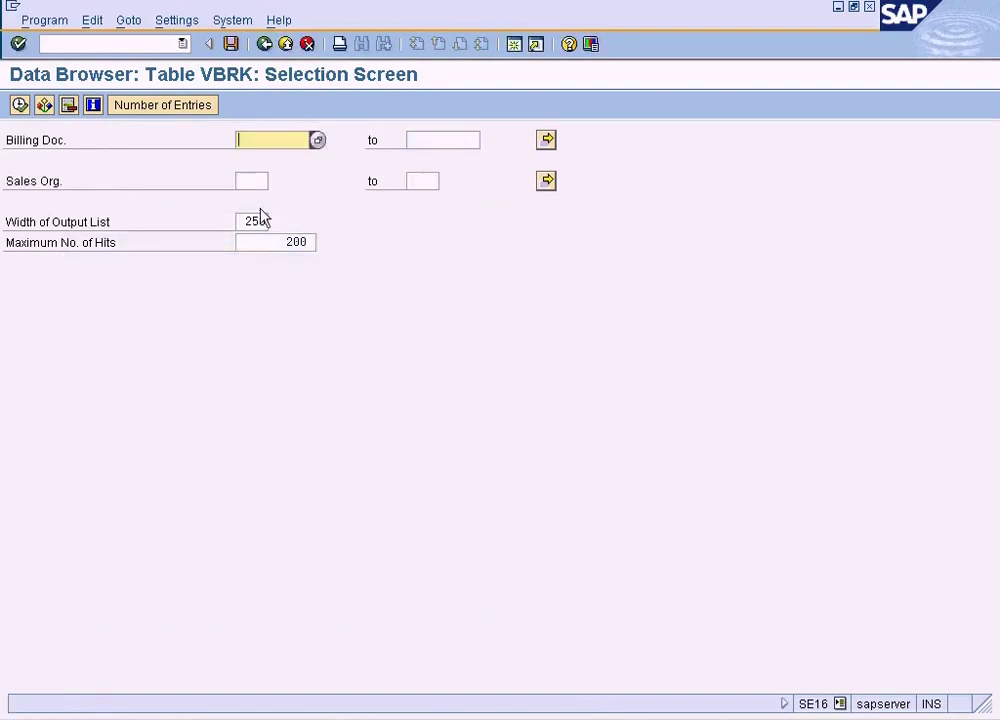
left_click(262, 182)
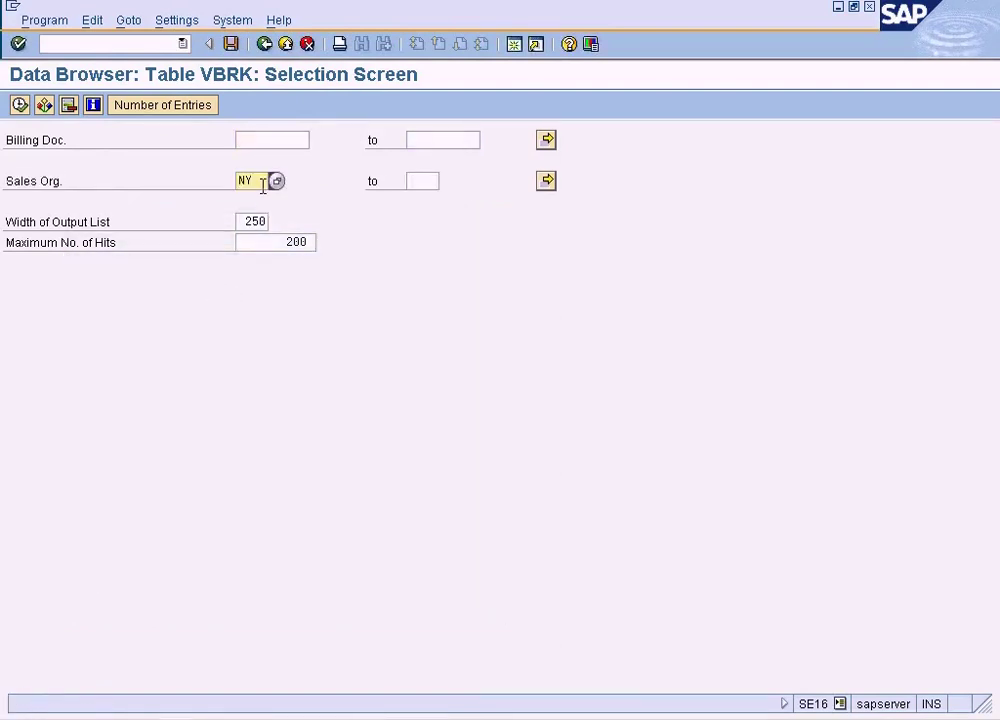
left_click(27, 110)
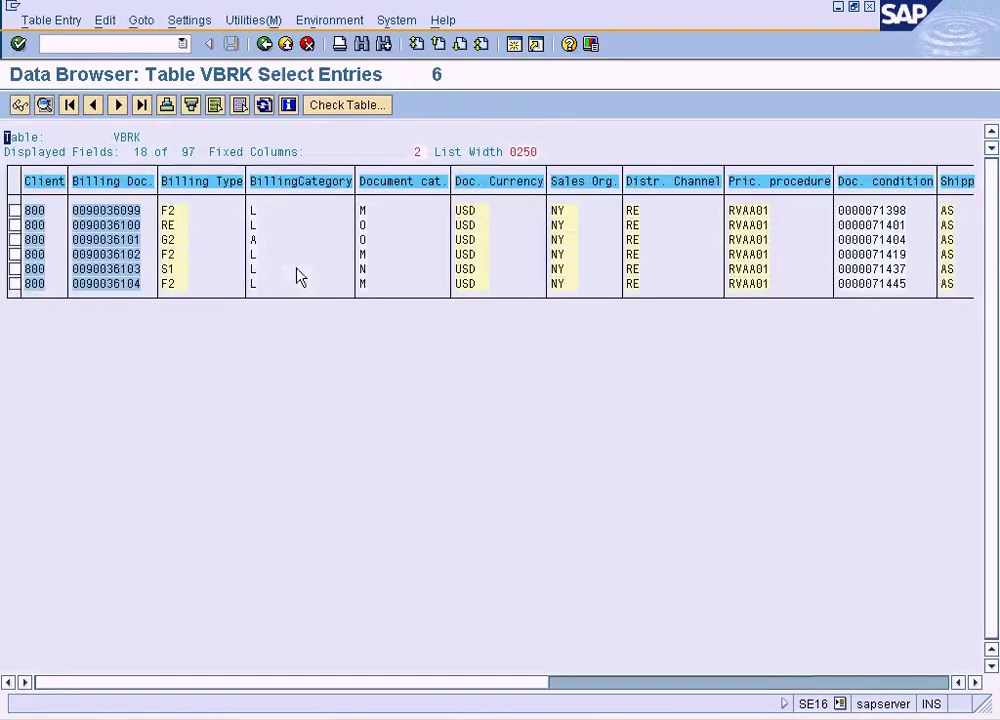
View billing document 90036099's details, then return the LIPS window to the SE16 start screen.
double_click(115, 213)
double_click(283, 161)
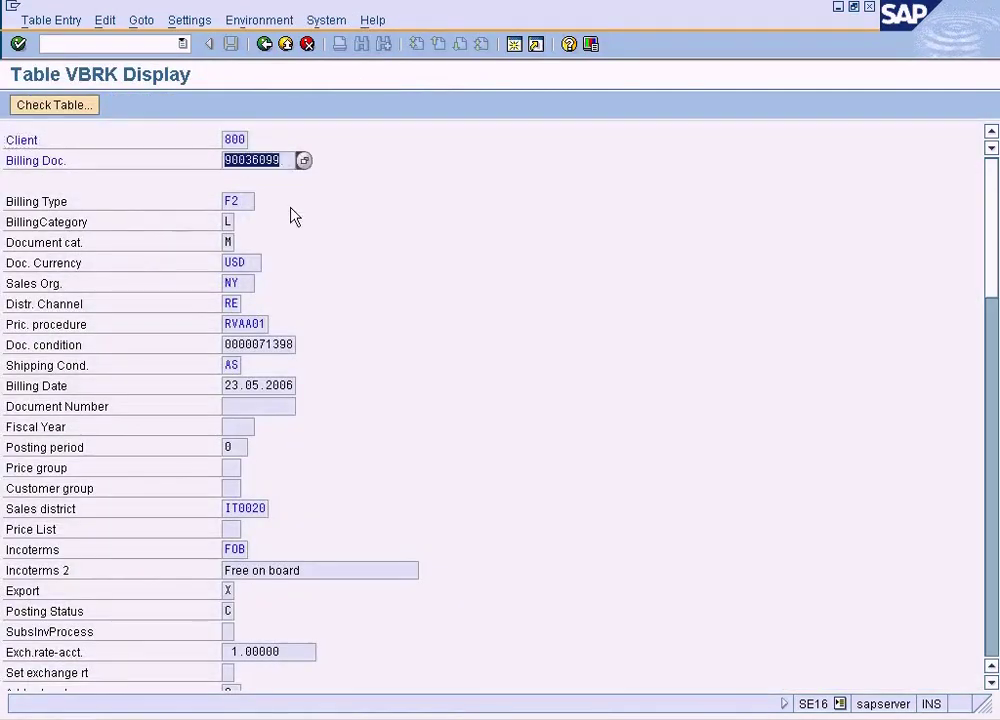
left_click(290, 706)
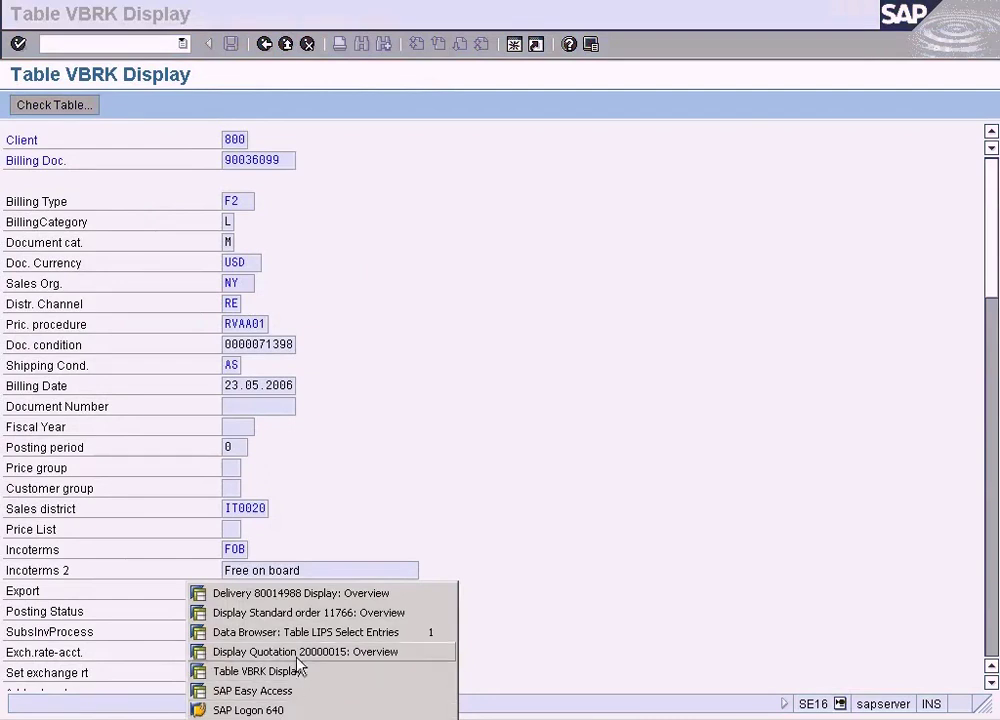
left_click(333, 632)
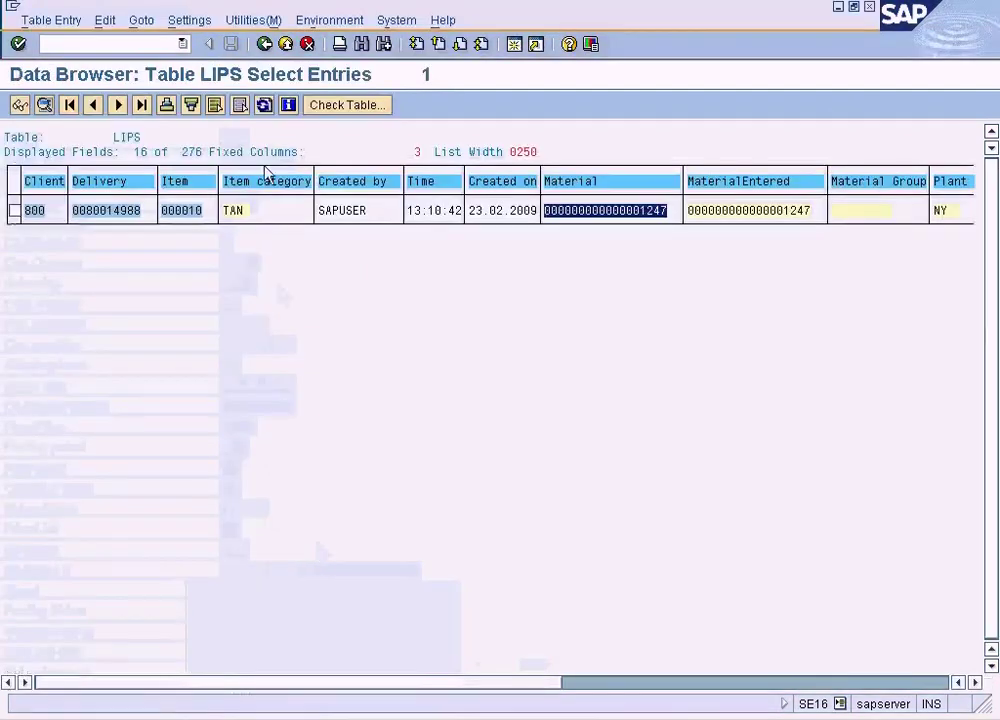
left_click(265, 44)
left_click(265, 44)
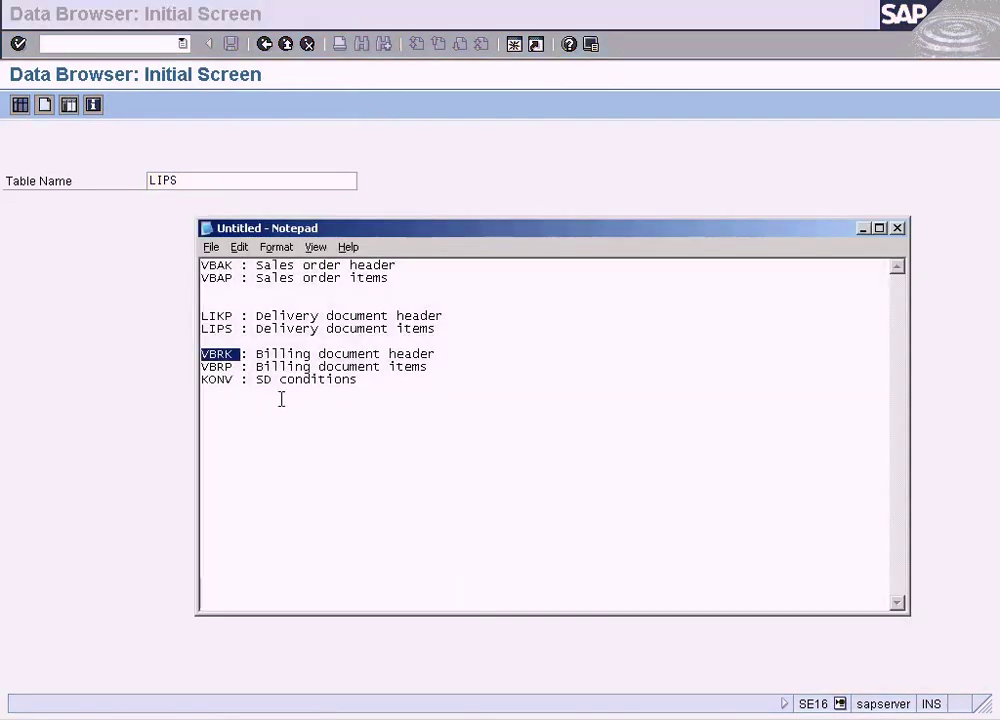
Paste VBRP as the table name and open it with default fields VBELN and POSNR.
left_click(218, 366)
double_click(218, 366)
key("ctrl+c")
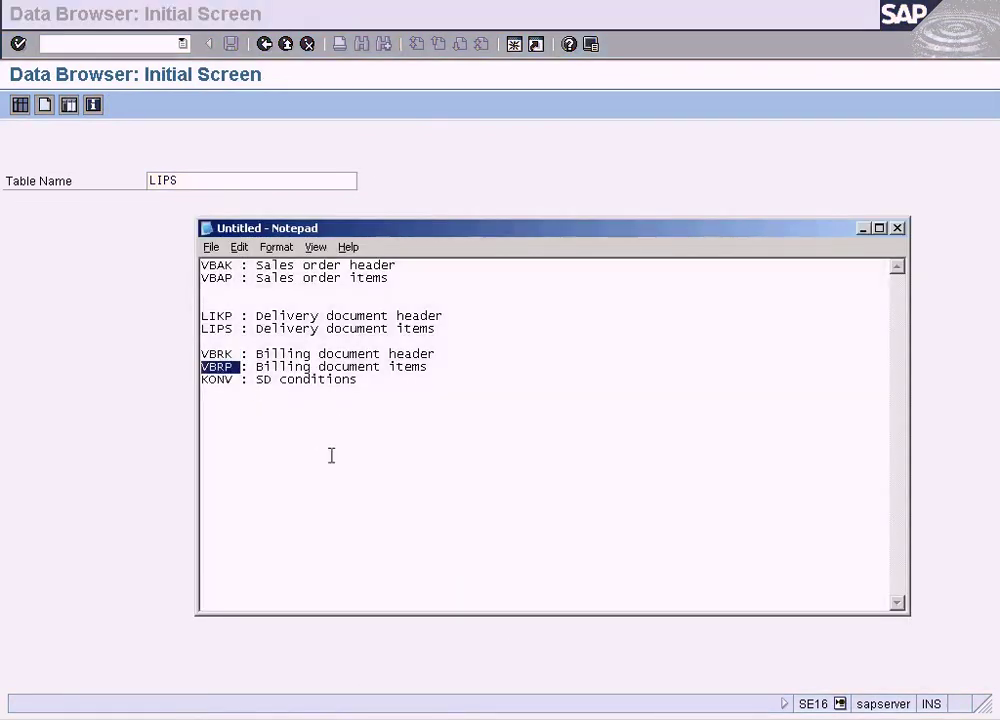
key("alt+Tab")
left_click_drag(185, 181, 120, 180)
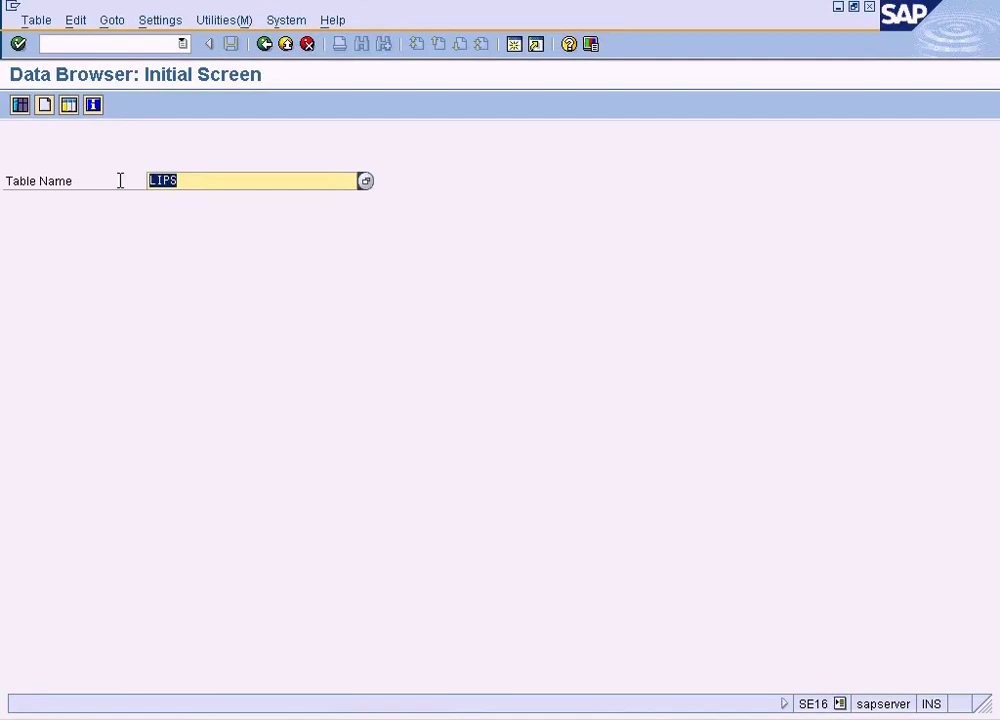
key("ctrl+v")
key("Return")
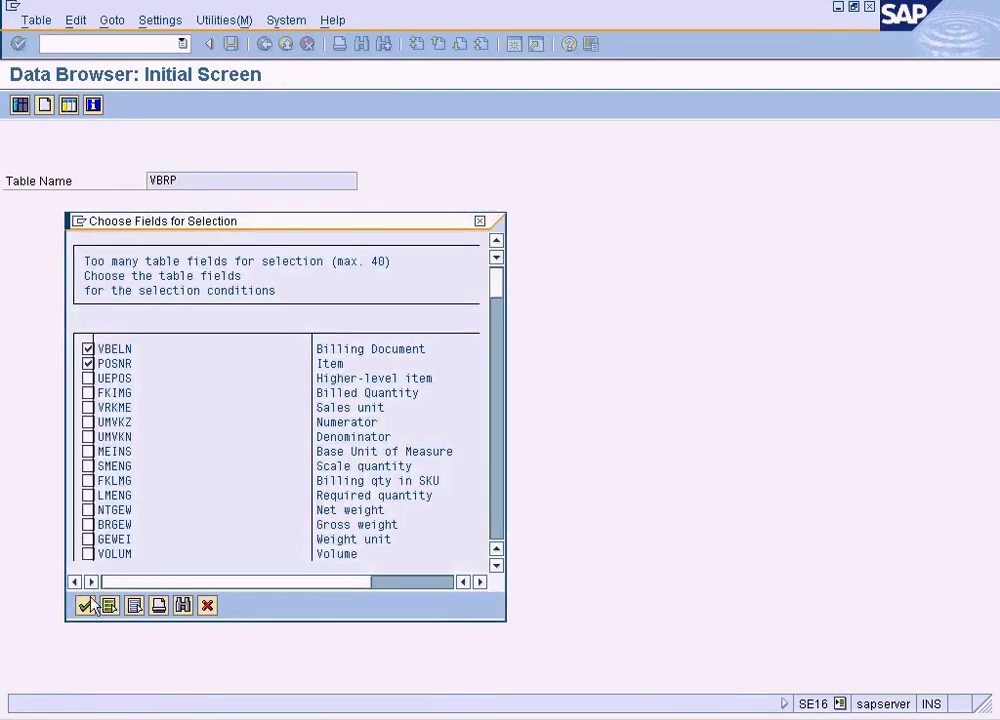
left_click(86, 605)
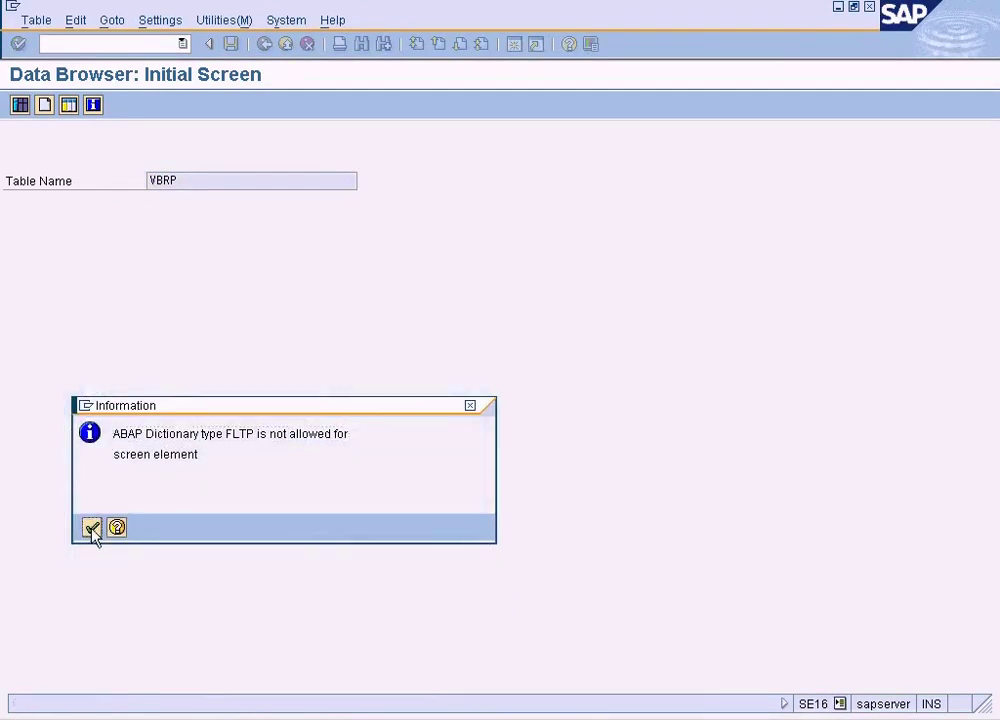
left_click(91, 528)
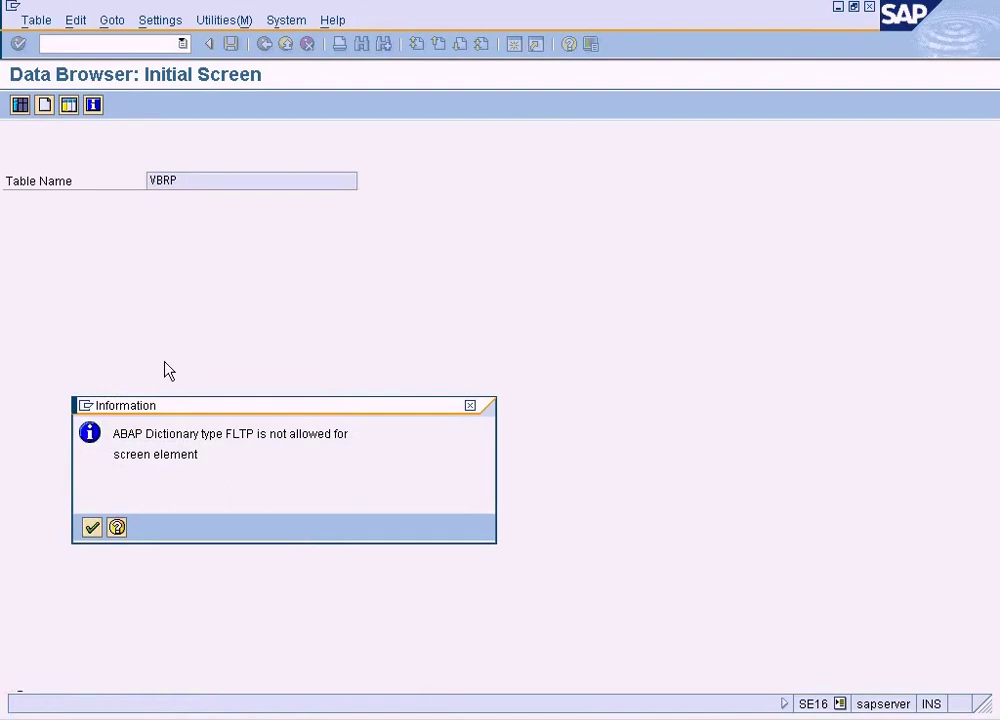
key("ctrl+v")
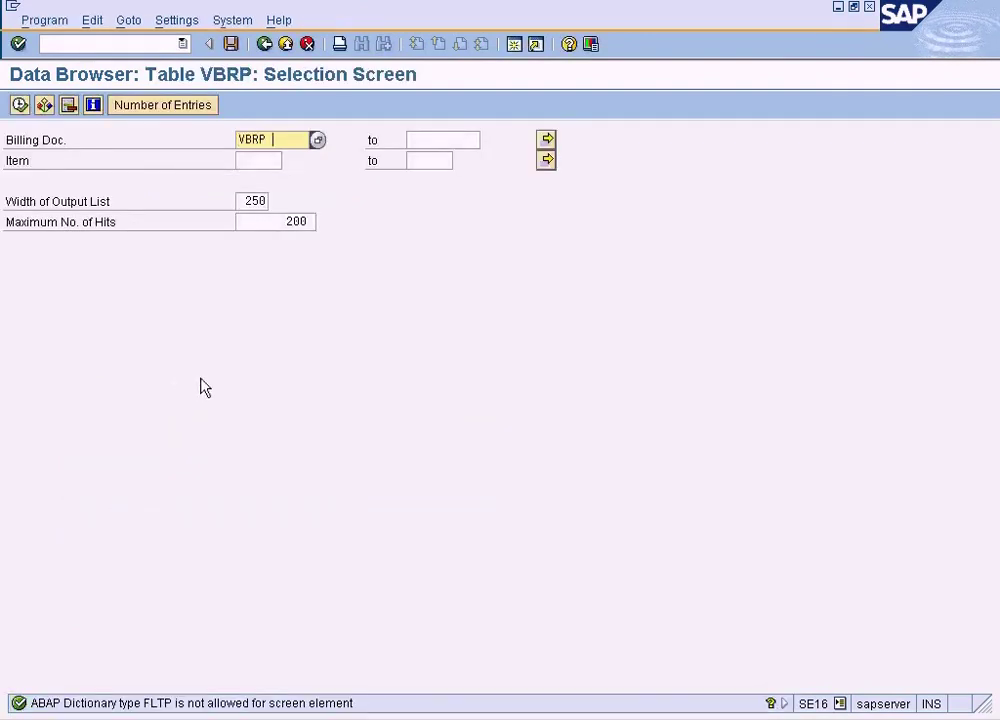
Clear the stray text and enter billing document 90036099 copied from the VBRK record.
double_click(275, 140)
key("Delete")
left_click(263, 715)
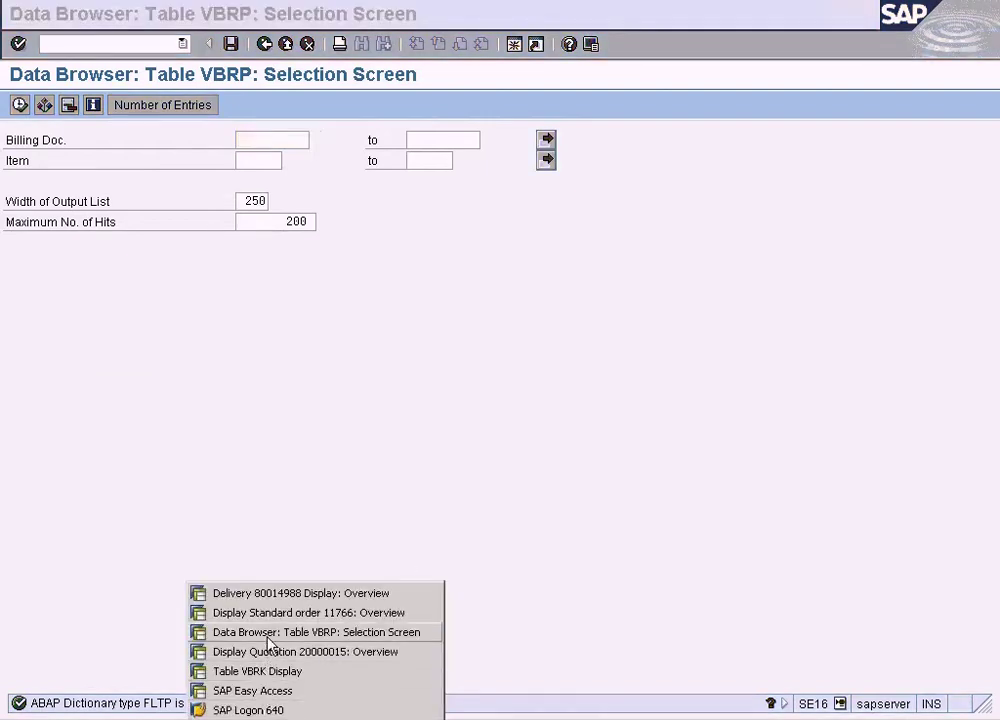
left_click(263, 670)
left_click(268, 625)
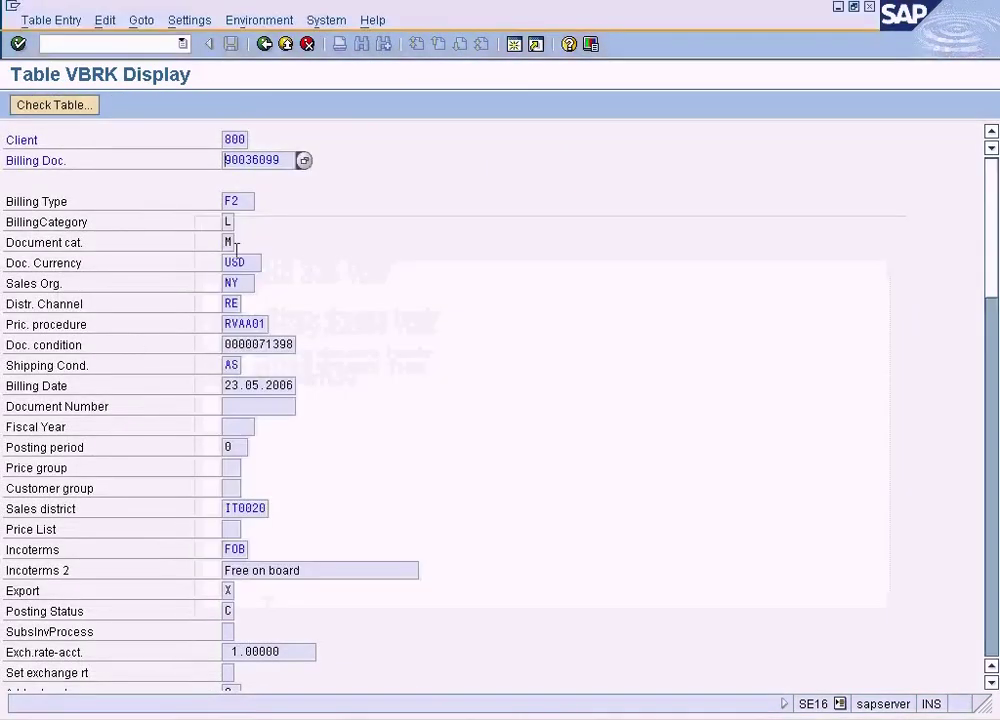
left_click_drag(295, 160, 209, 151)
key("ctrl+c")
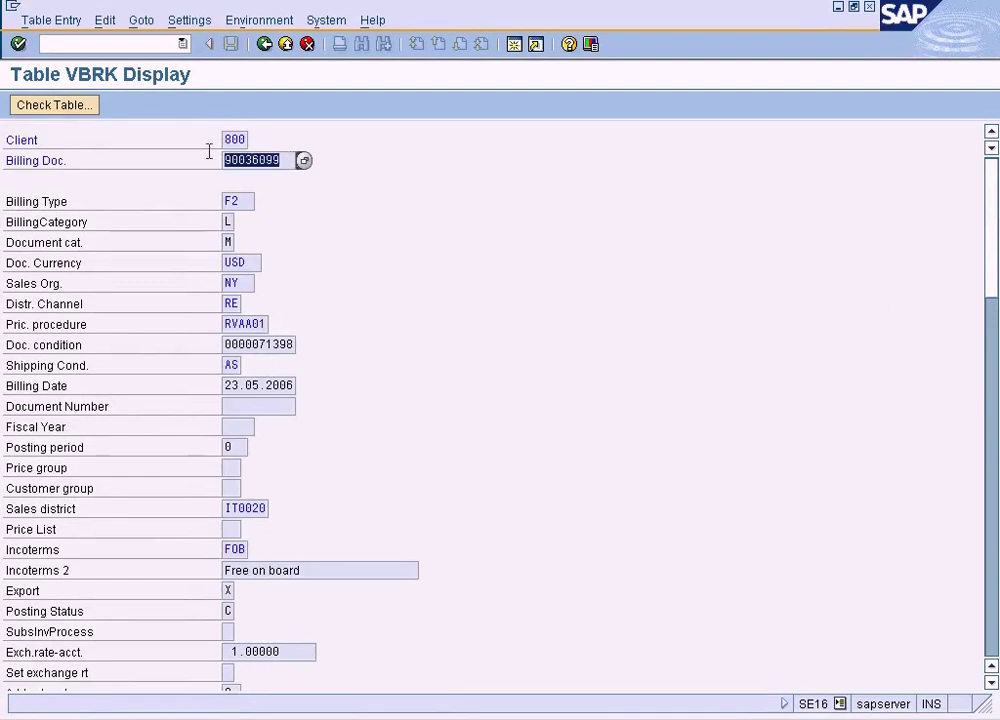
left_click(263, 715)
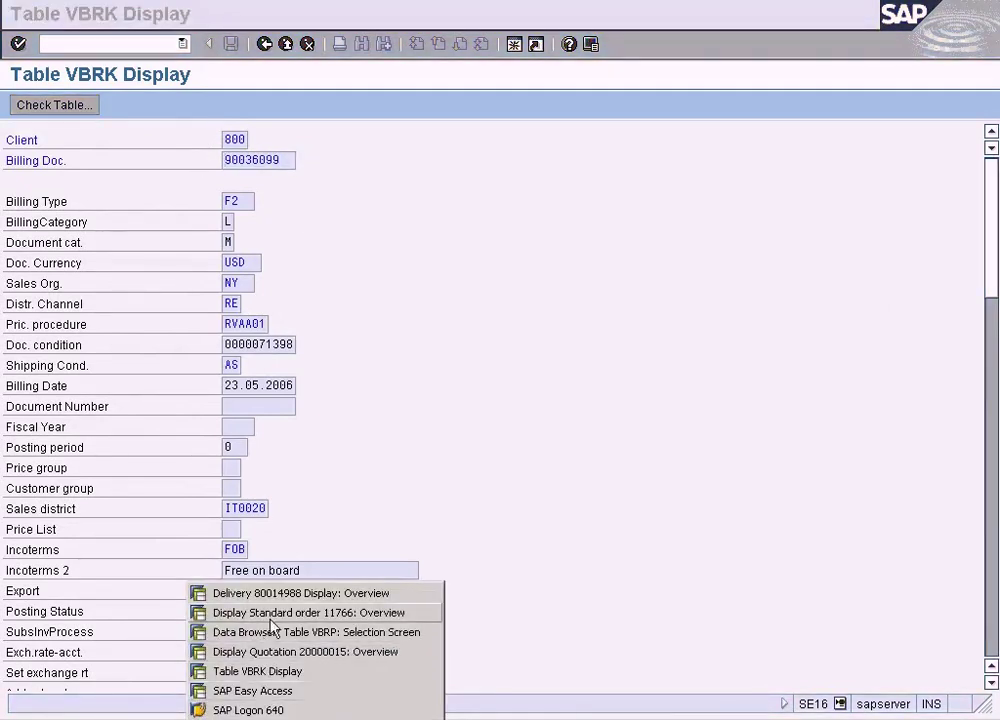
left_click(222, 632)
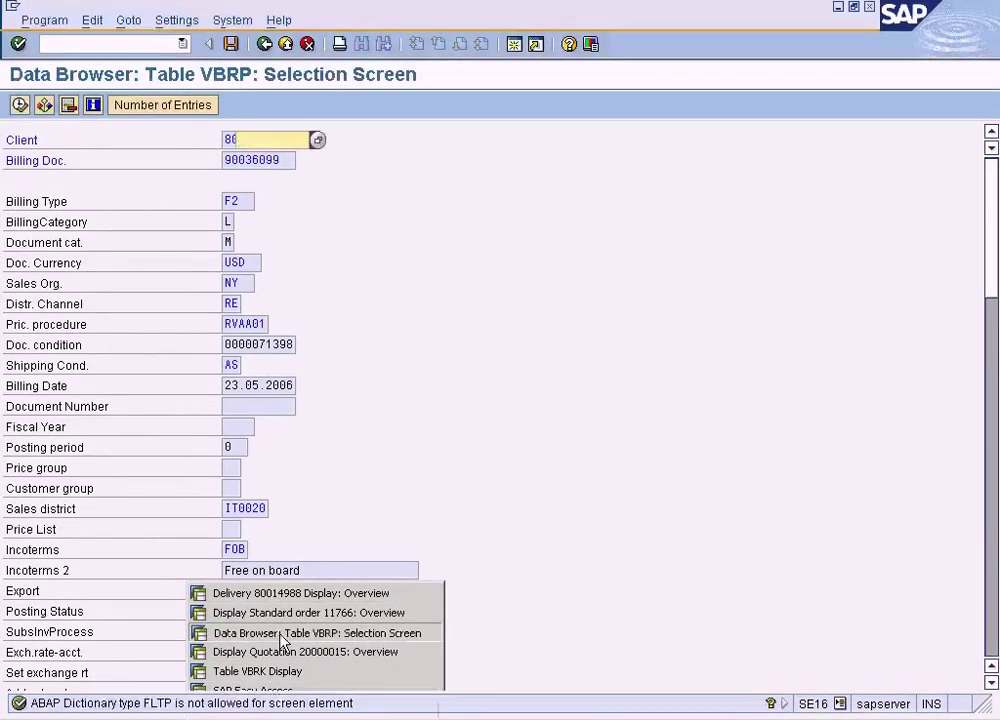
key("ctrl+v")
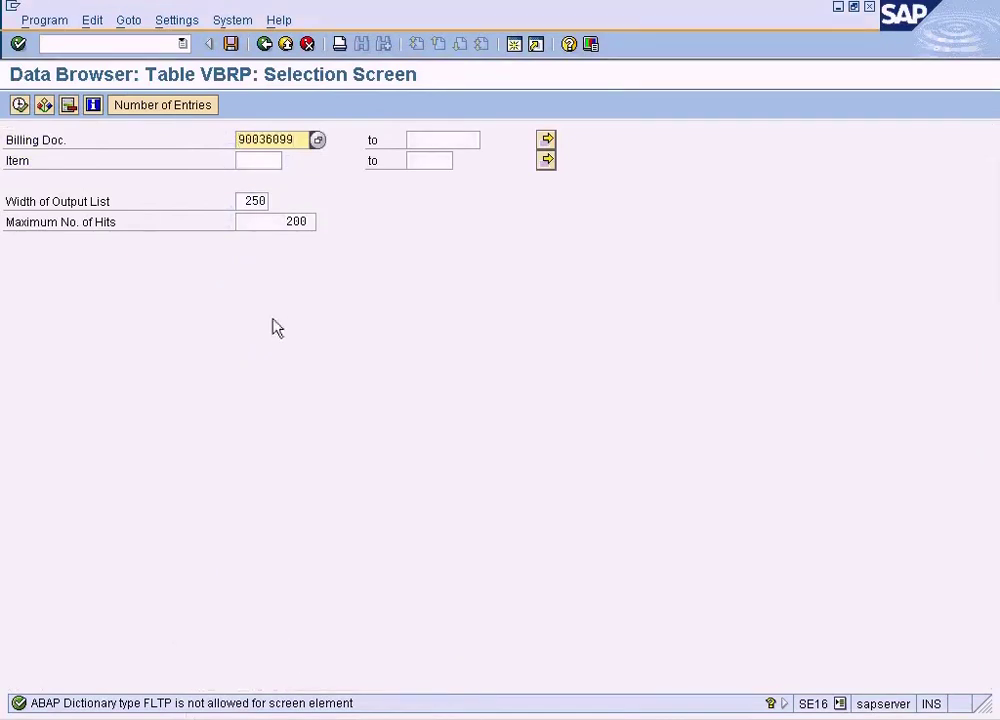
List the VBRP entries for billing document 90036099 and open item 10's record.
left_click(19, 105)
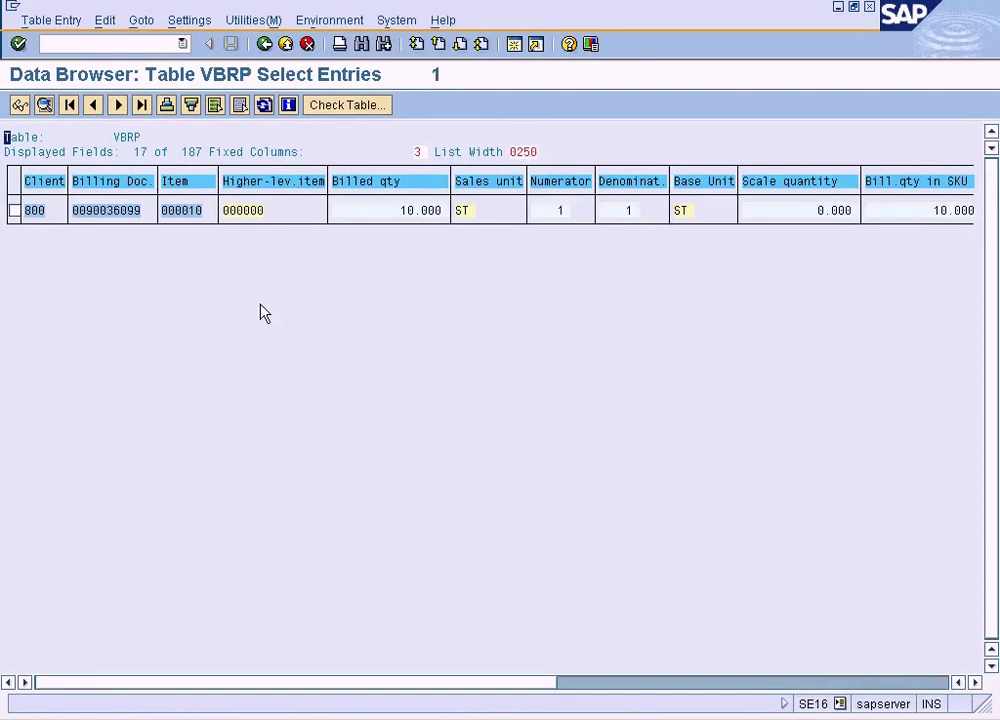
double_click(262, 211)
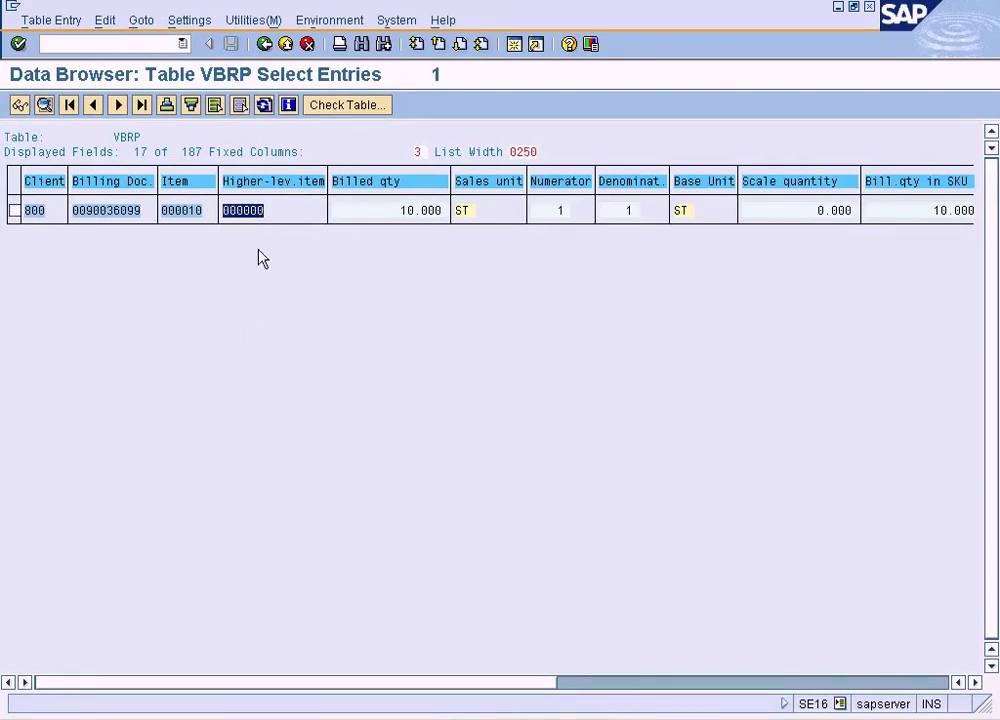
double_click(197, 211)
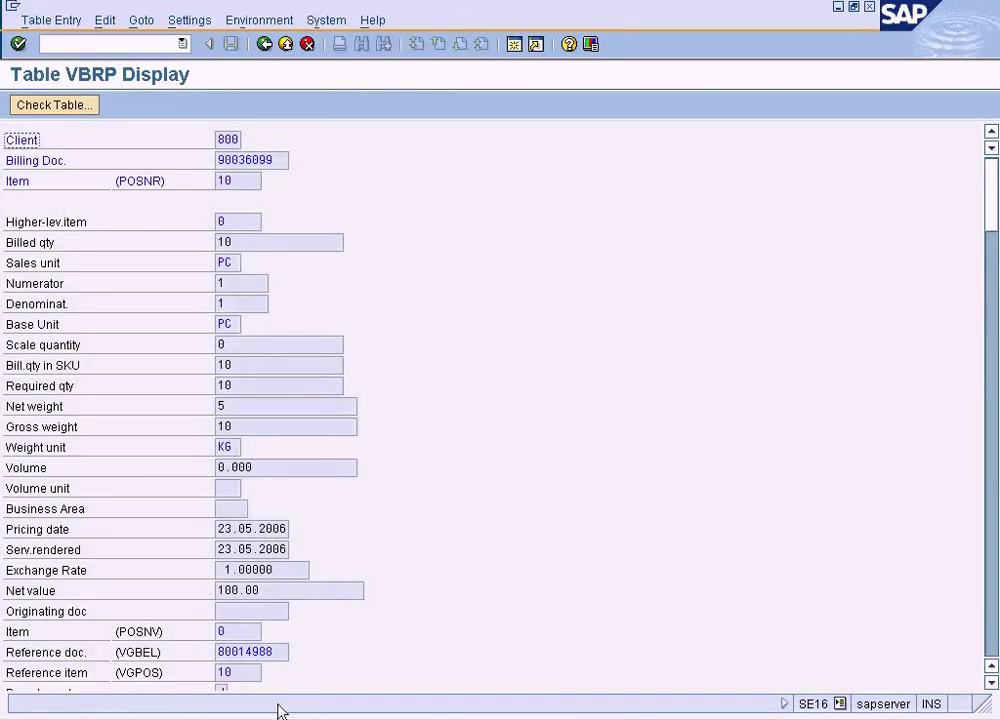
Exit the quotation display back to SAP Easy Access.
left_click(278, 711)
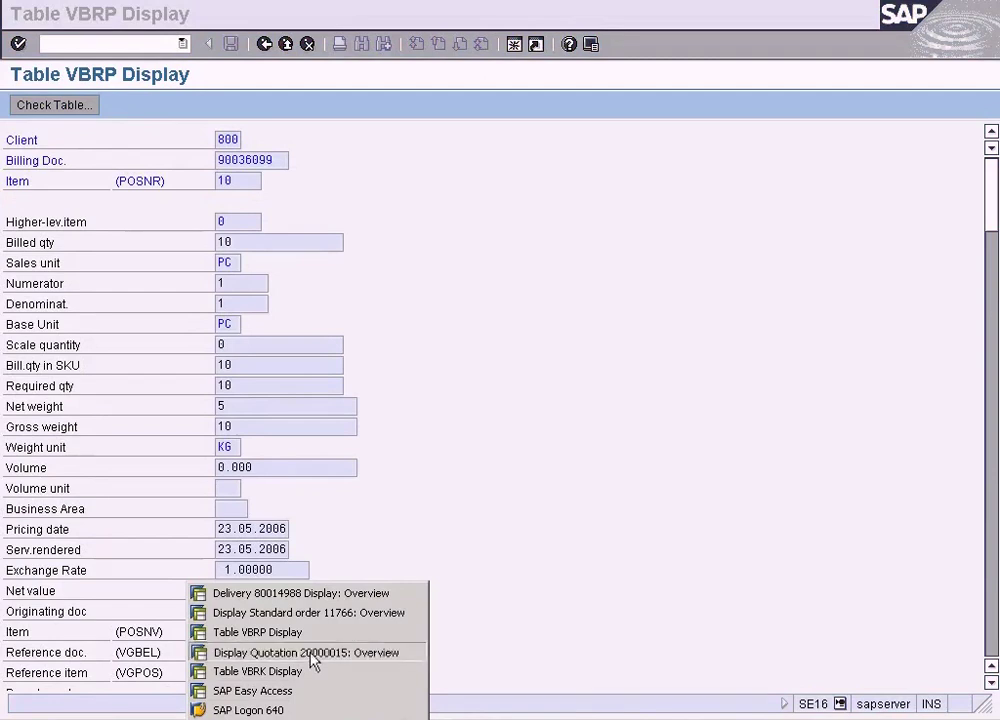
left_click(312, 655)
left_click(287, 46)
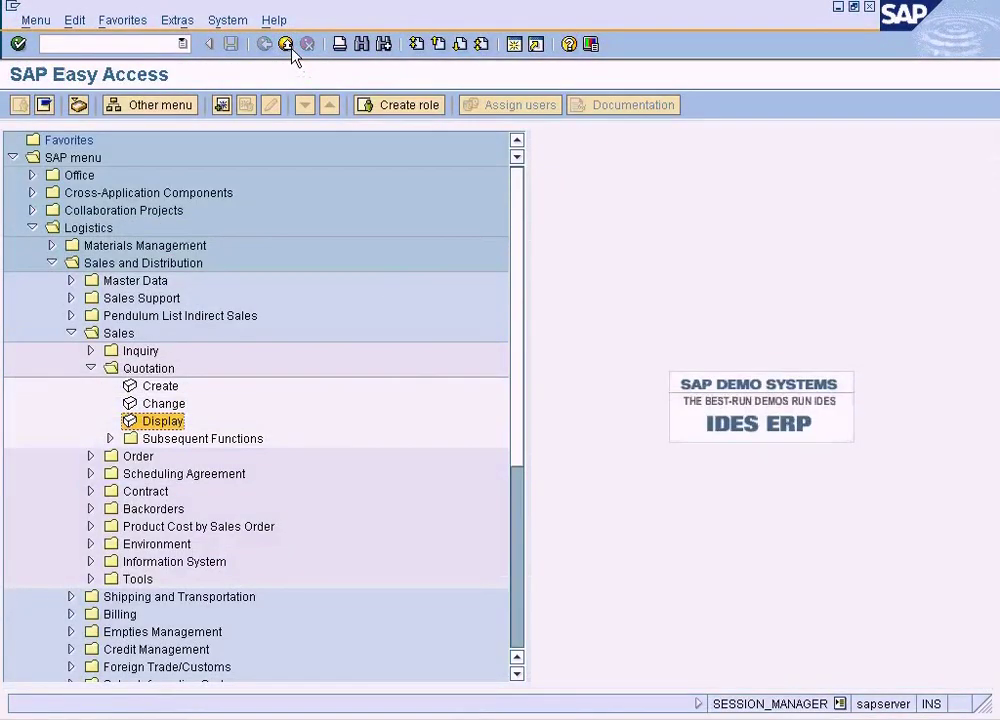
Display billing document 90036099 through Billing > Billing Document > Display (VF03).
left_click(71, 333)
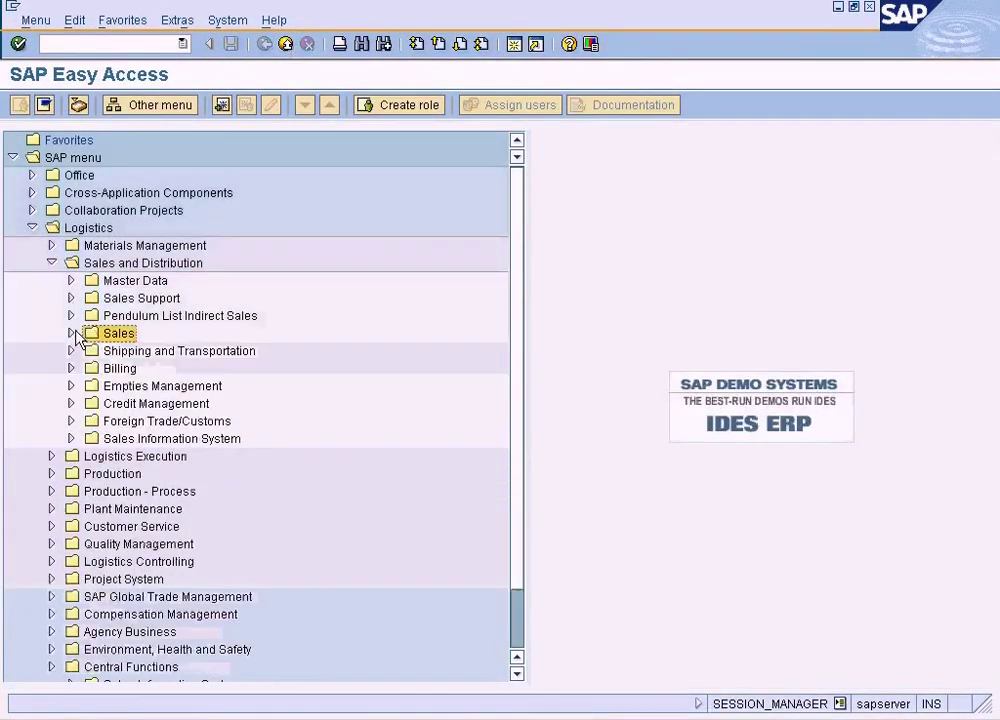
left_click(71, 368)
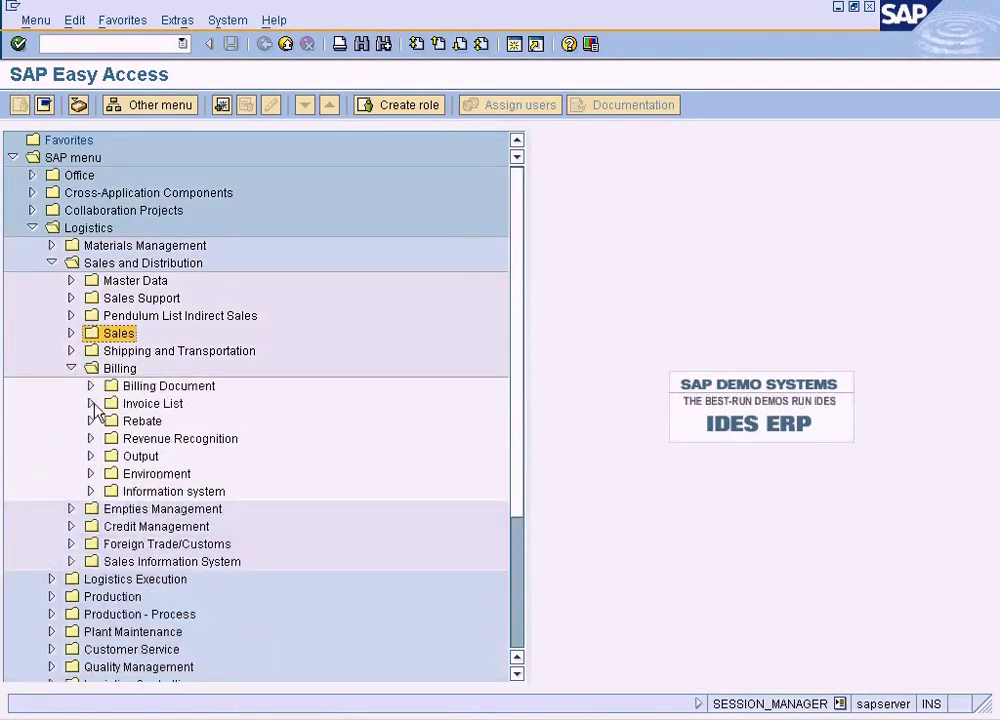
left_click(90, 386)
double_click(160, 438)
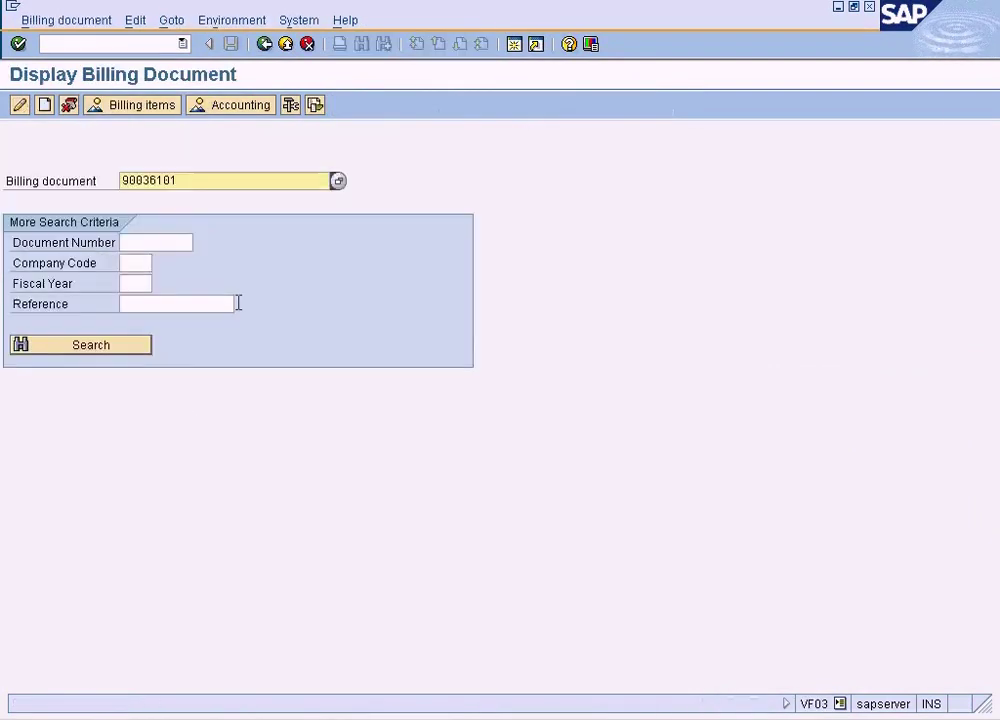
left_click_drag(208, 183, 94, 178)
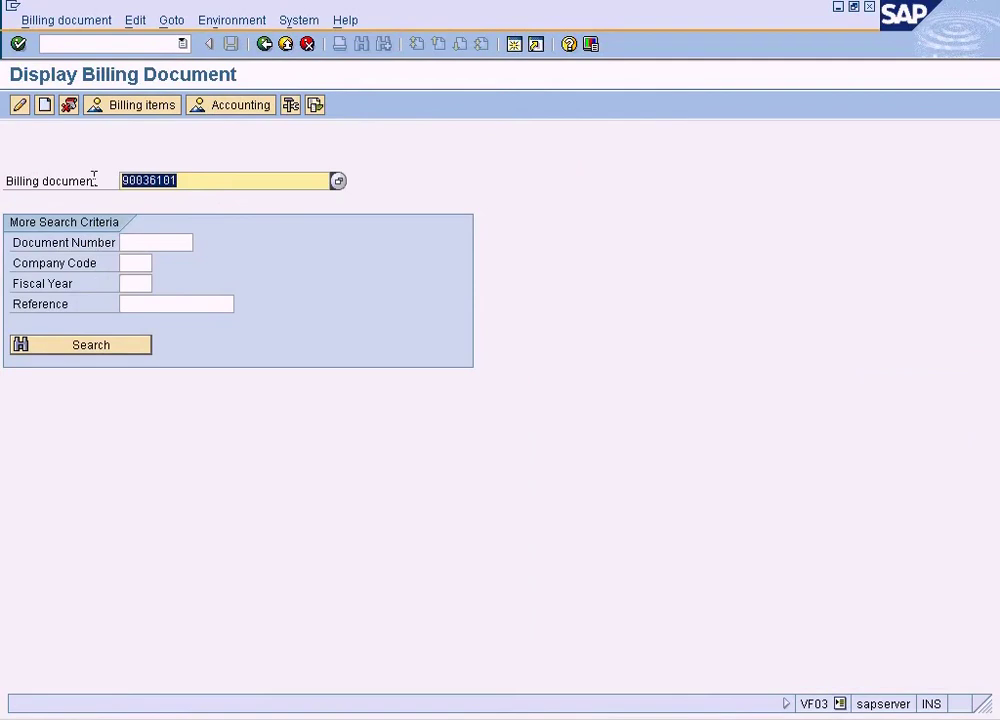
type("90036099")
key("Return")
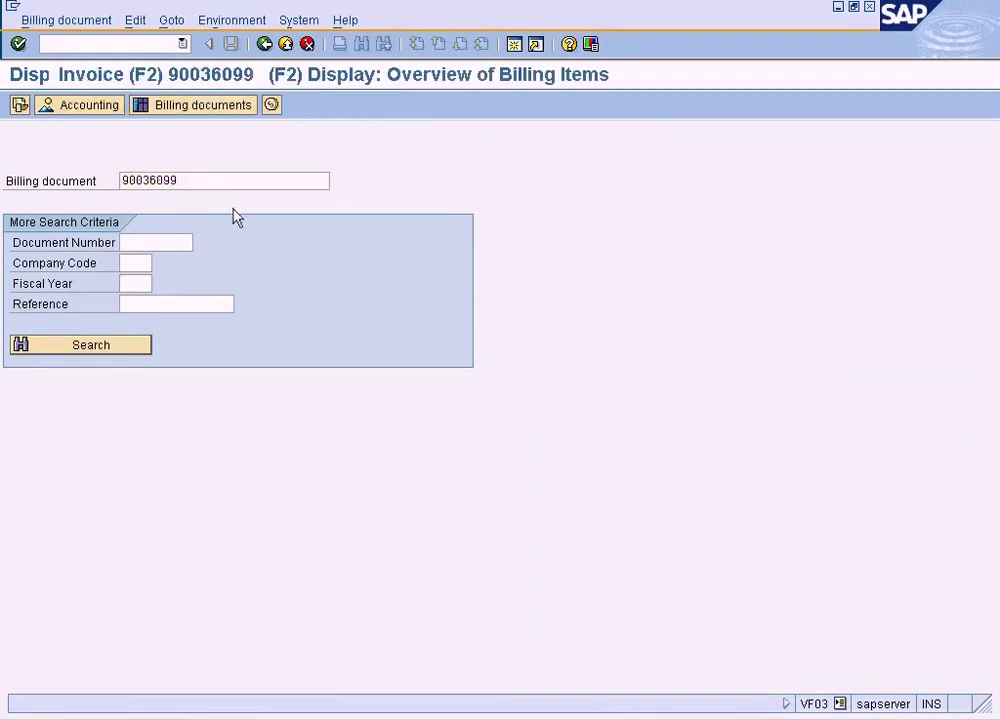
Select the payer's customer number, then return to the VBRP record window.
left_click(198, 160)
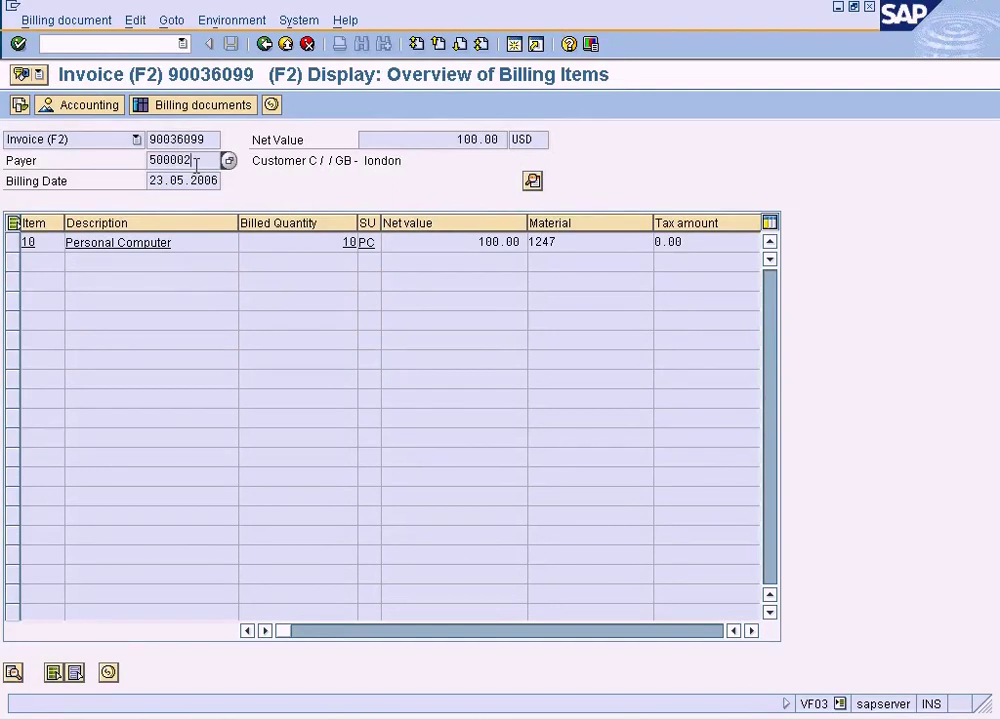
double_click(198, 160)
left_click(250, 716)
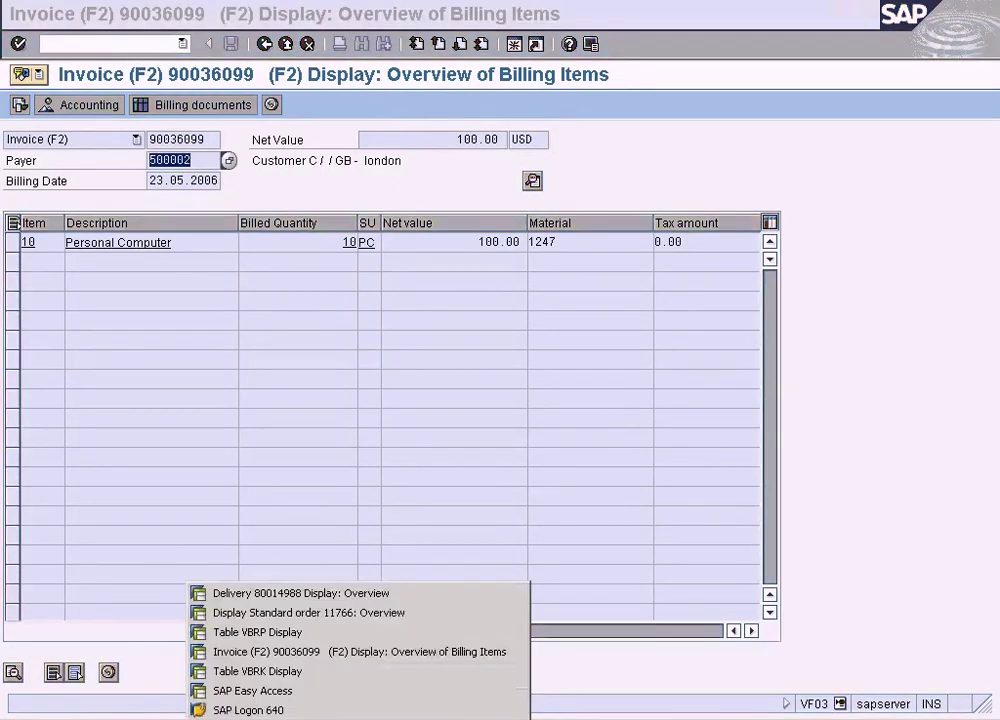
left_click(328, 634)
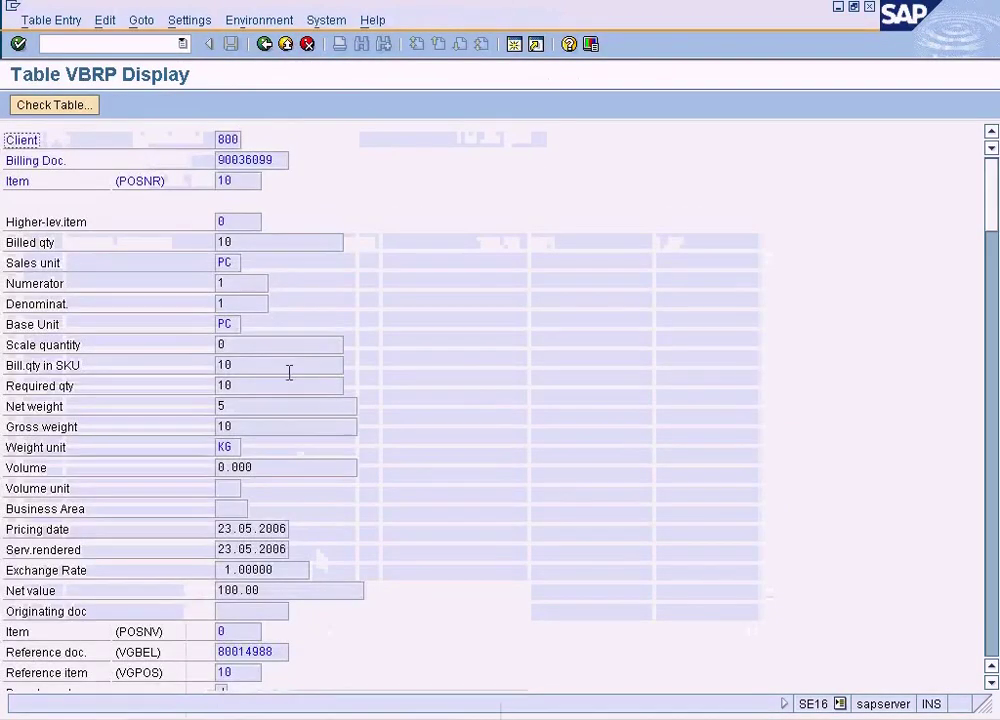
left_click(250, 716)
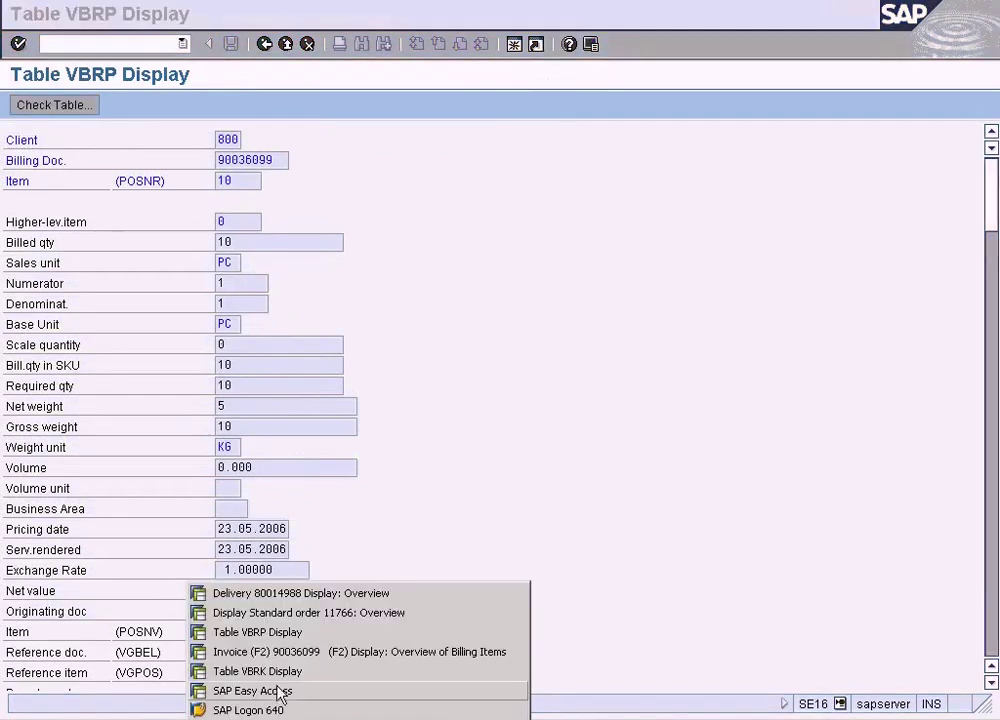
left_click(285, 670)
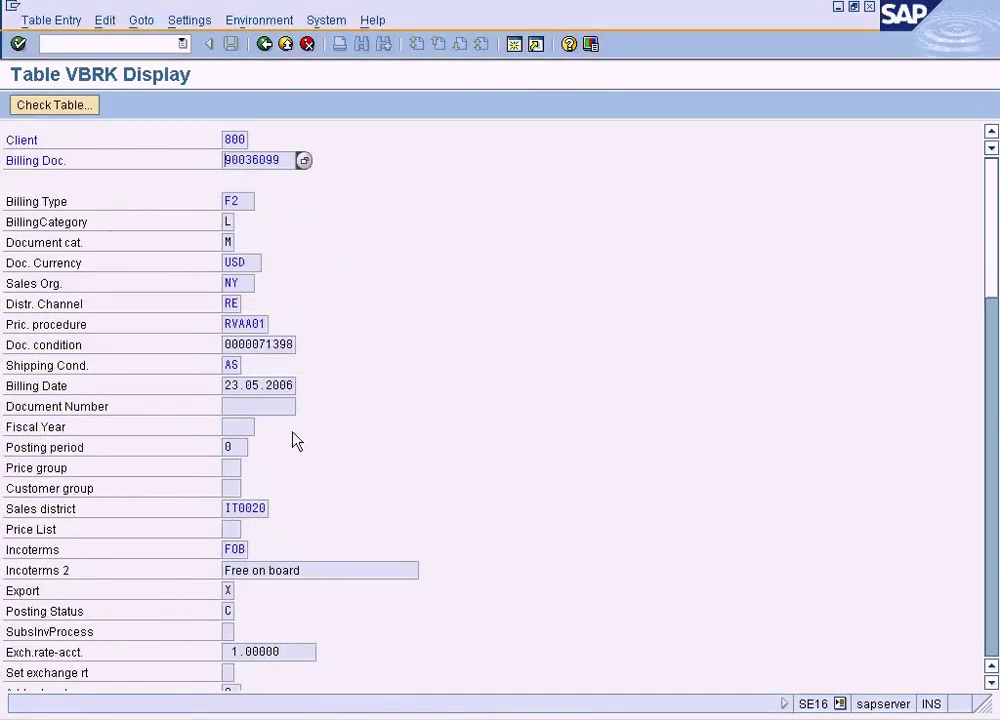
left_click(273, 400)
left_click(990, 540)
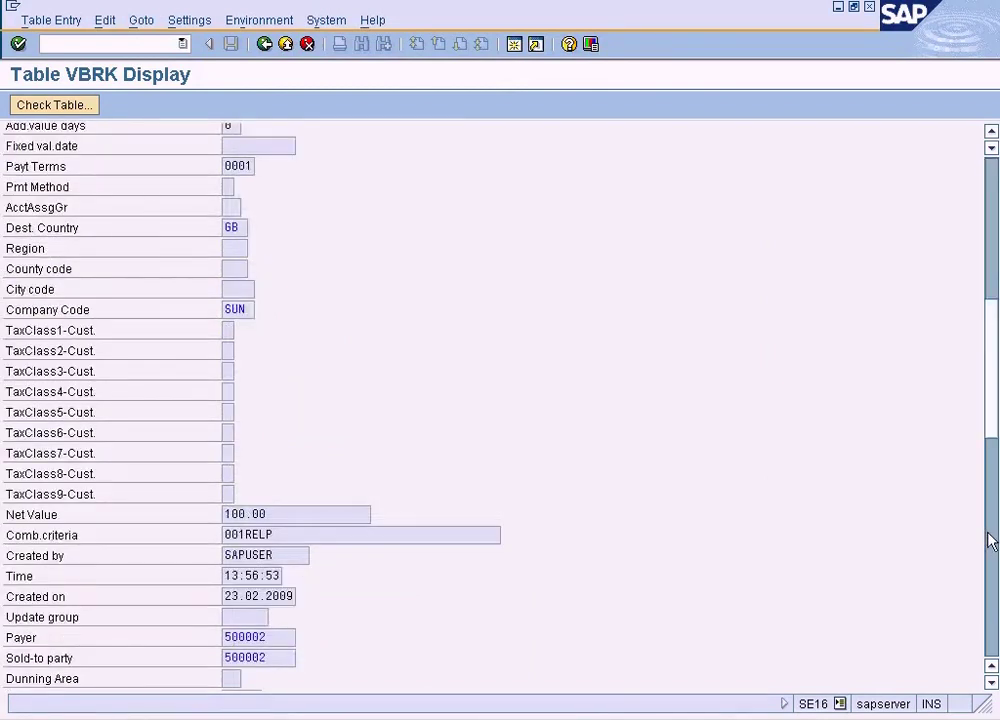
left_click(252, 637)
left_click(253, 657)
scroll(350, 580, "down", 5)
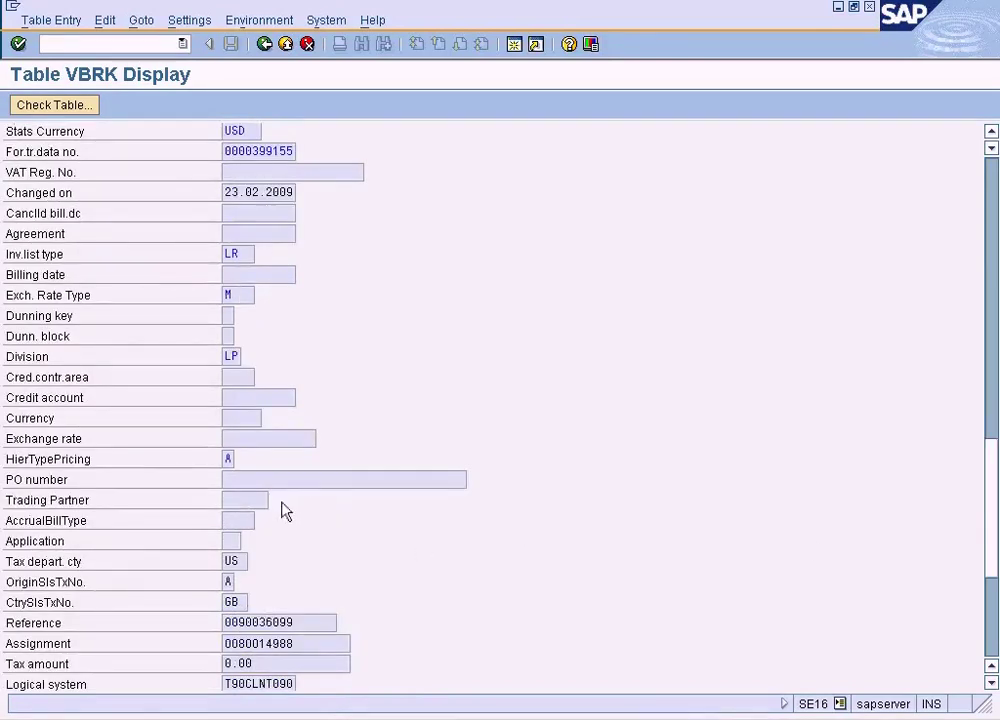
left_click(297, 632)
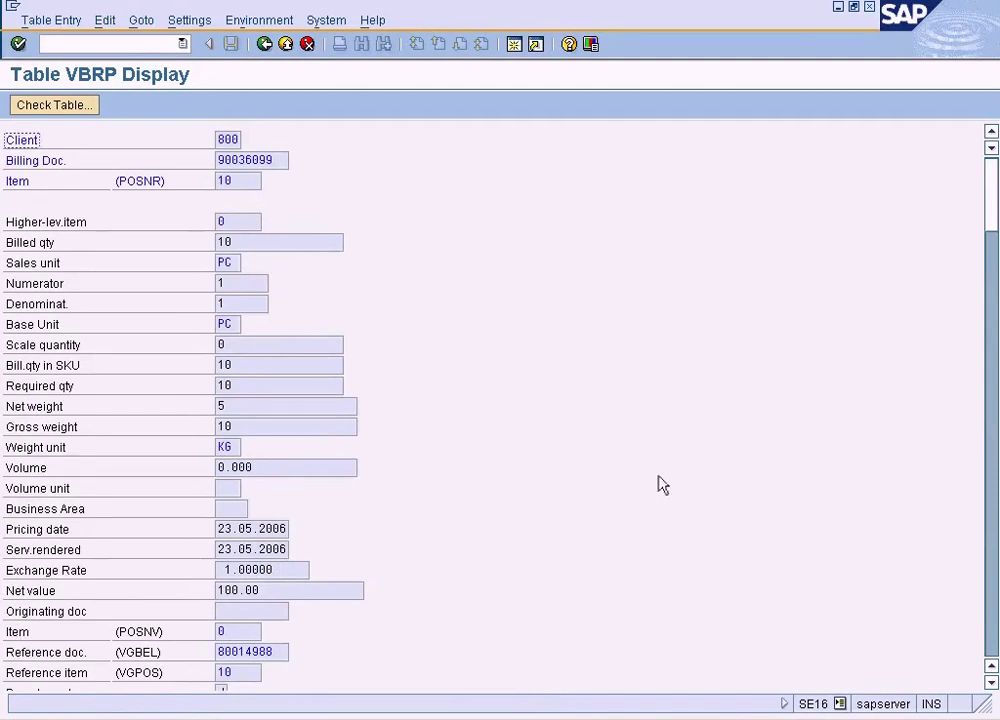
Page through the VBRP record's subtotal, cost and order fields, checking MaterialEntered 1247.
left_click(995, 515)
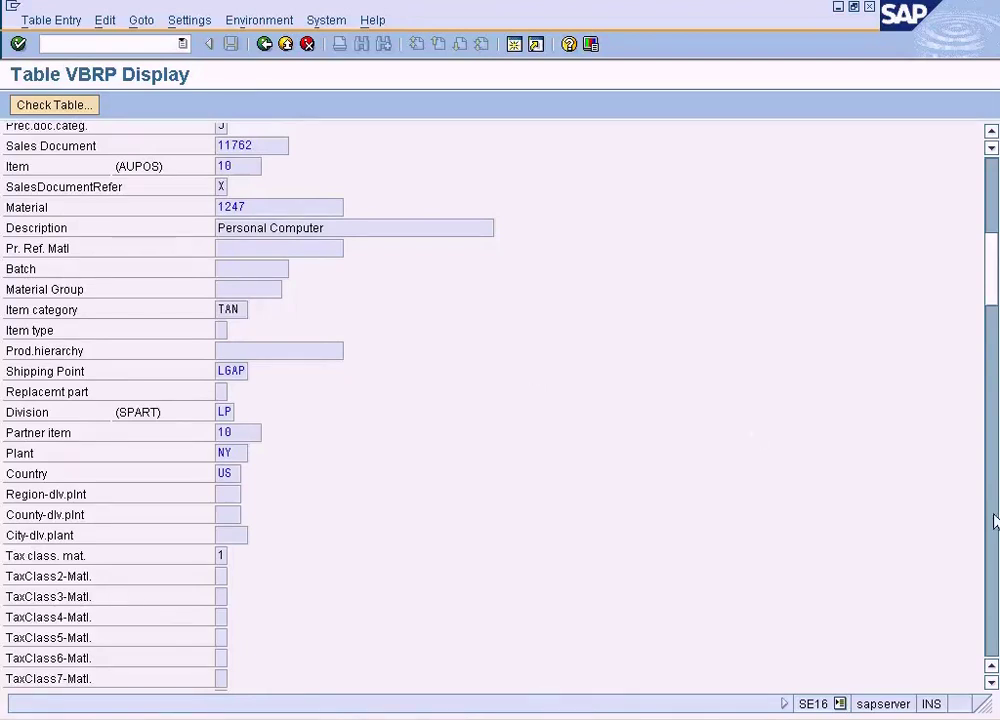
left_click(995, 520)
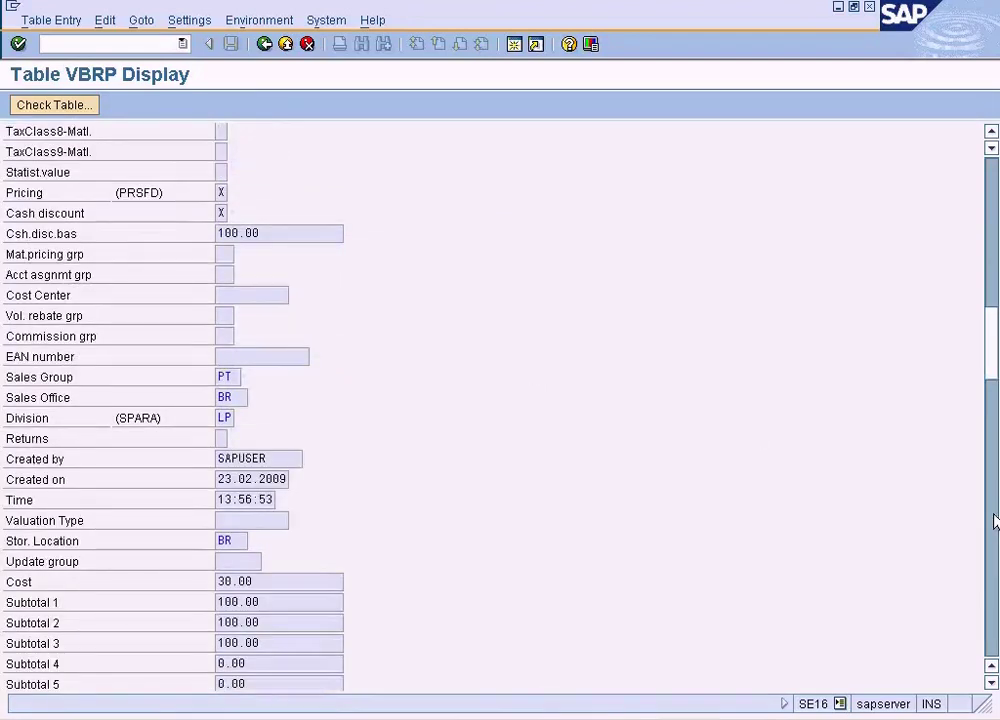
left_click(995, 520)
left_click(995, 520)
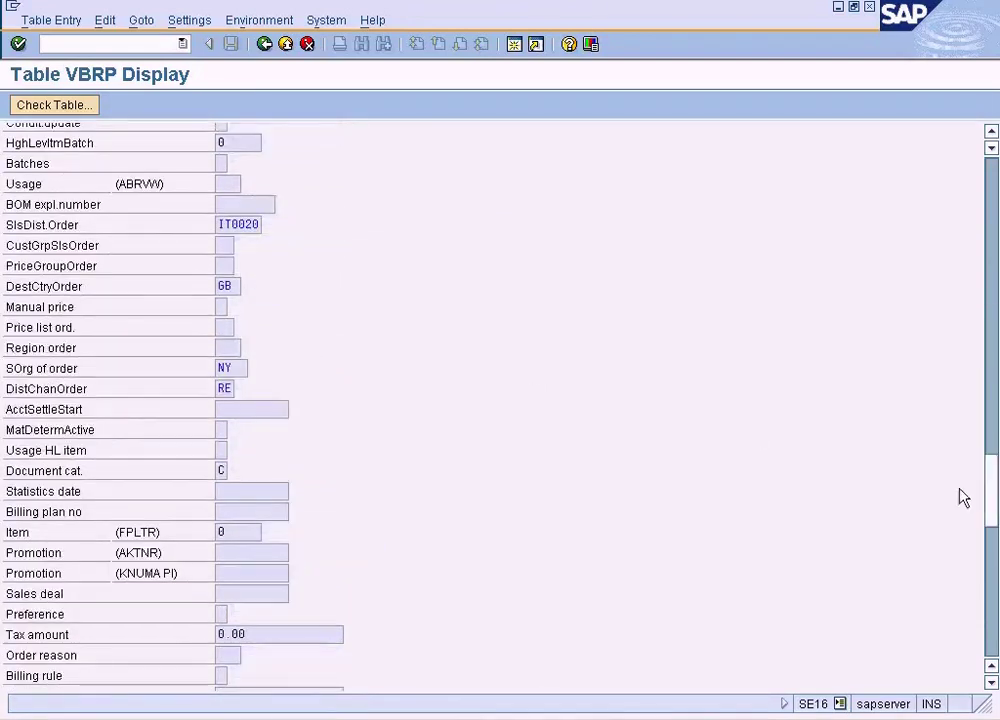
left_click(989, 366)
left_click(270, 463)
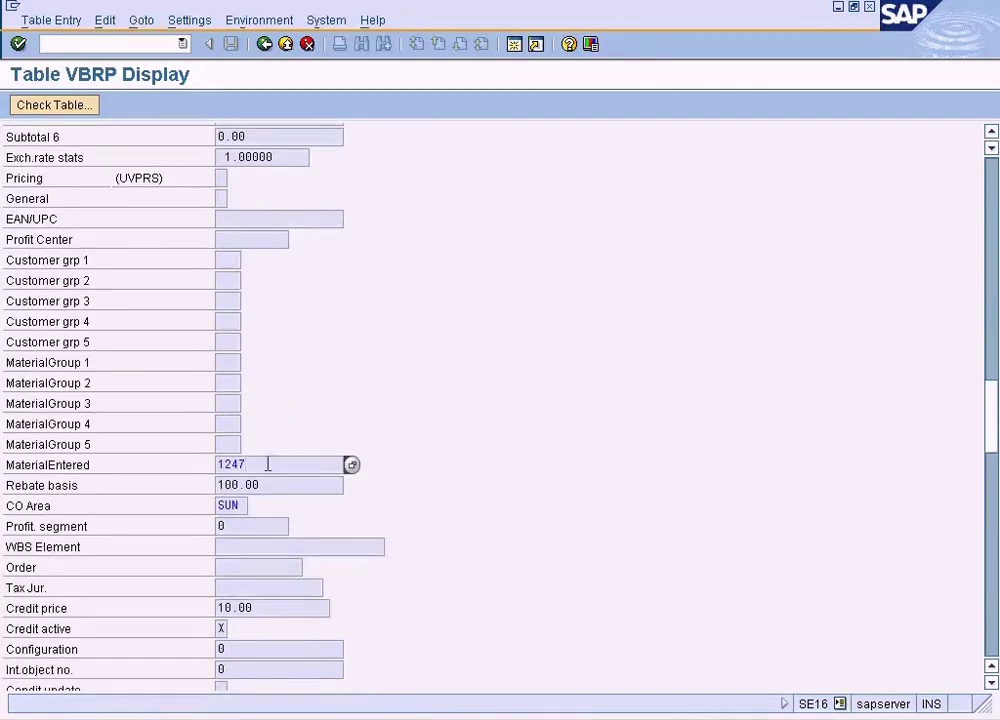
left_click(995, 200)
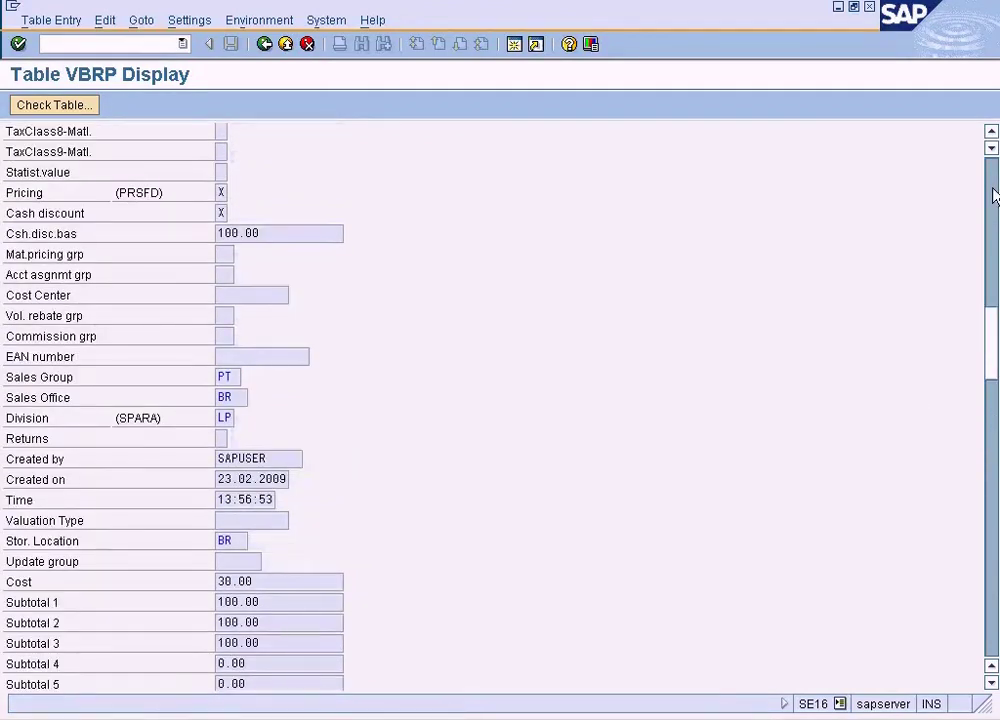
left_click(995, 200)
Close the delivery 80014988 display and switch to invoice 90036099's billing items.
left_click(280, 713)
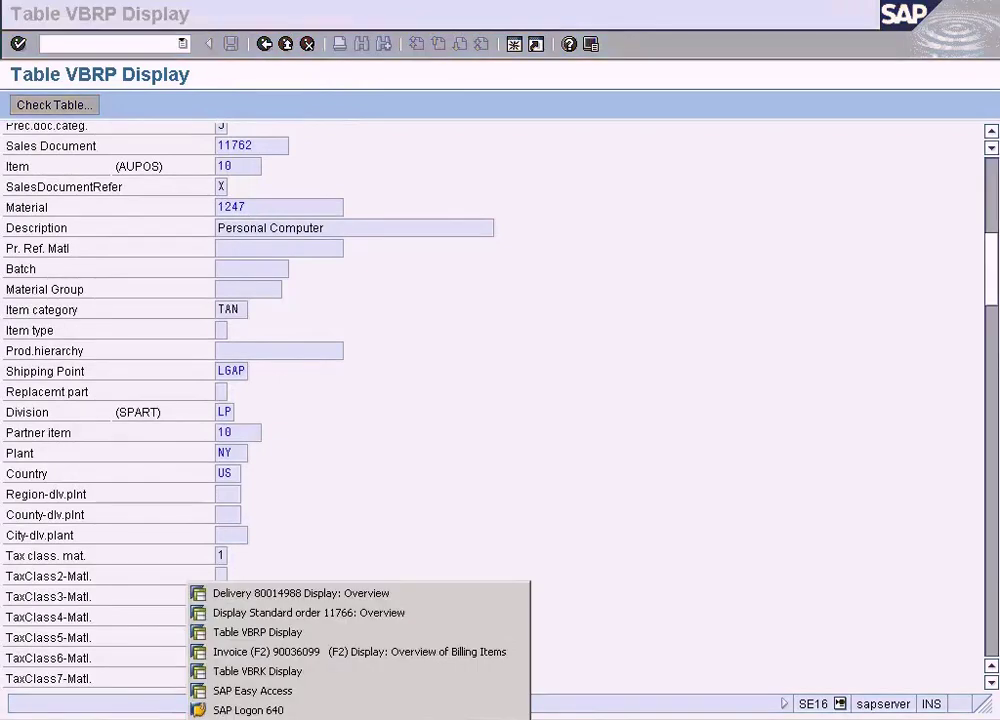
left_click(297, 595)
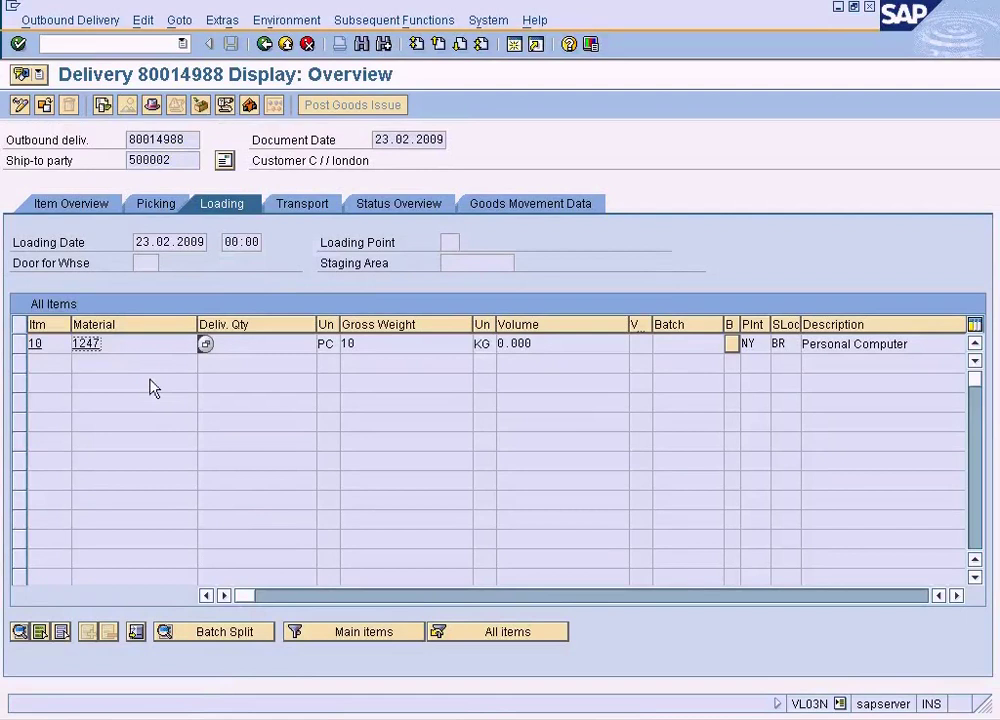
left_click(869, 7)
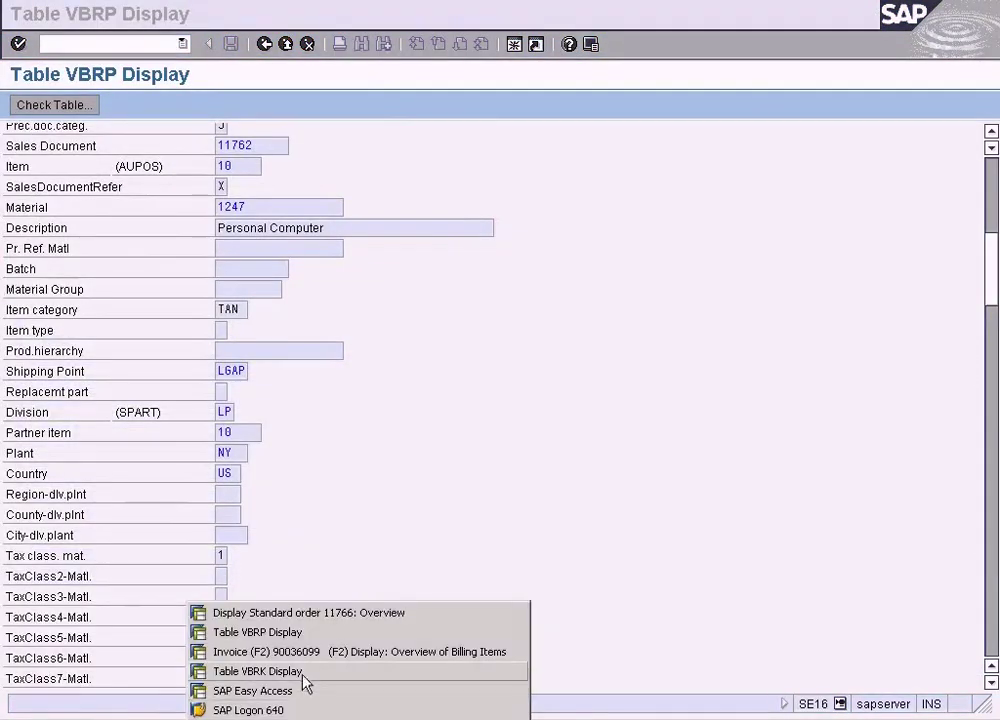
left_click(307, 655)
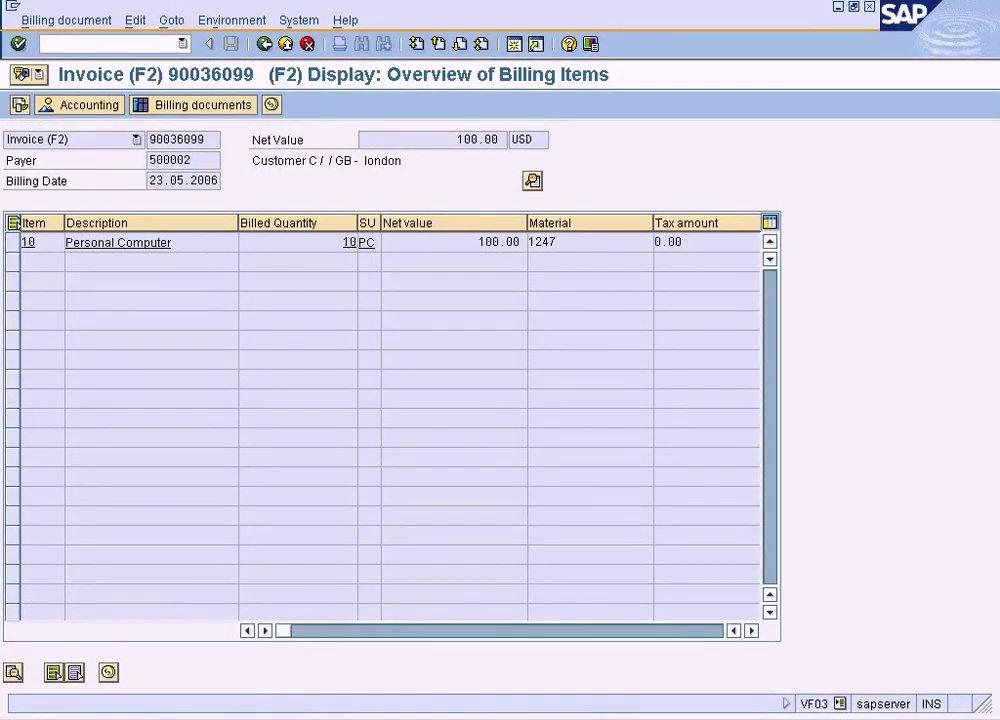
Check the SD table notes, then return to the top of the Table VBRP display.
key("alt+Tab")
left_click(320, 716)
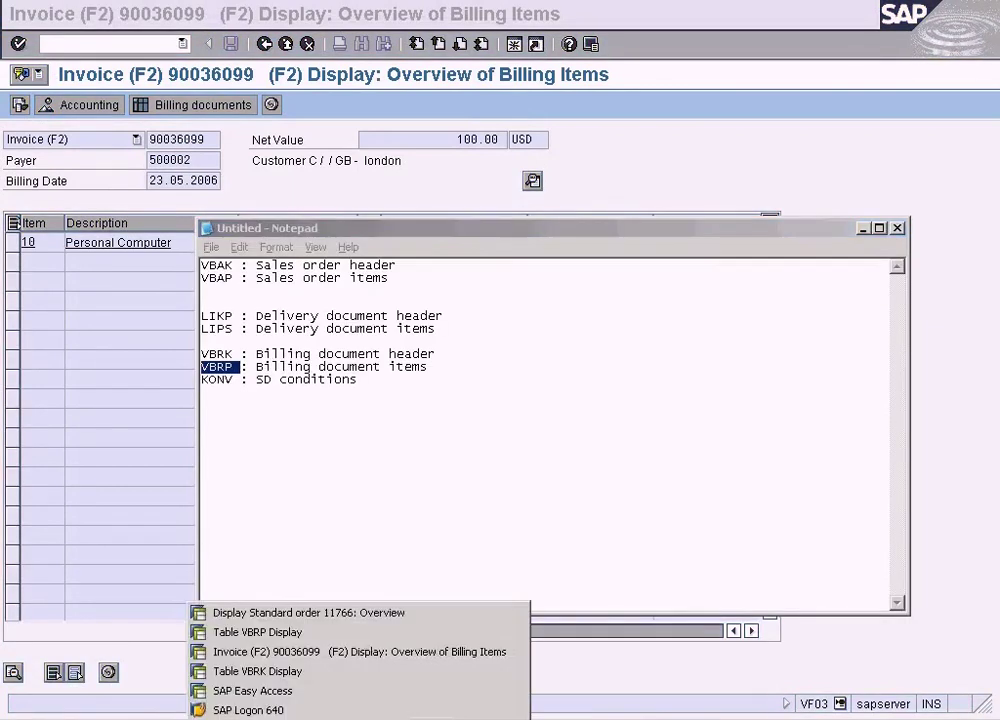
left_click(282, 633)
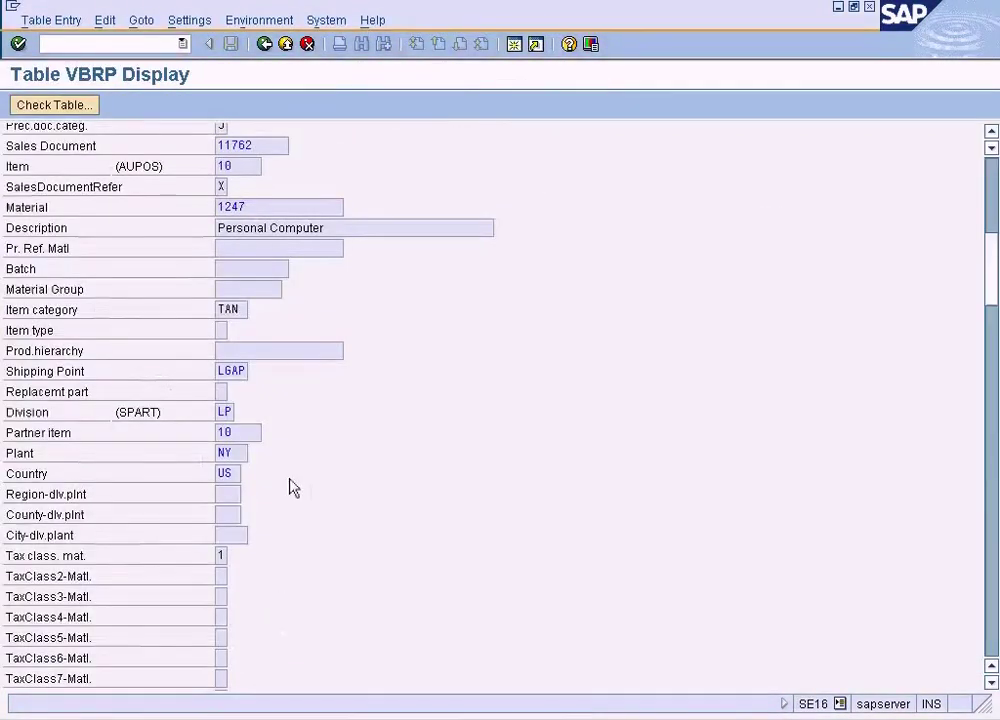
left_click(993, 210)
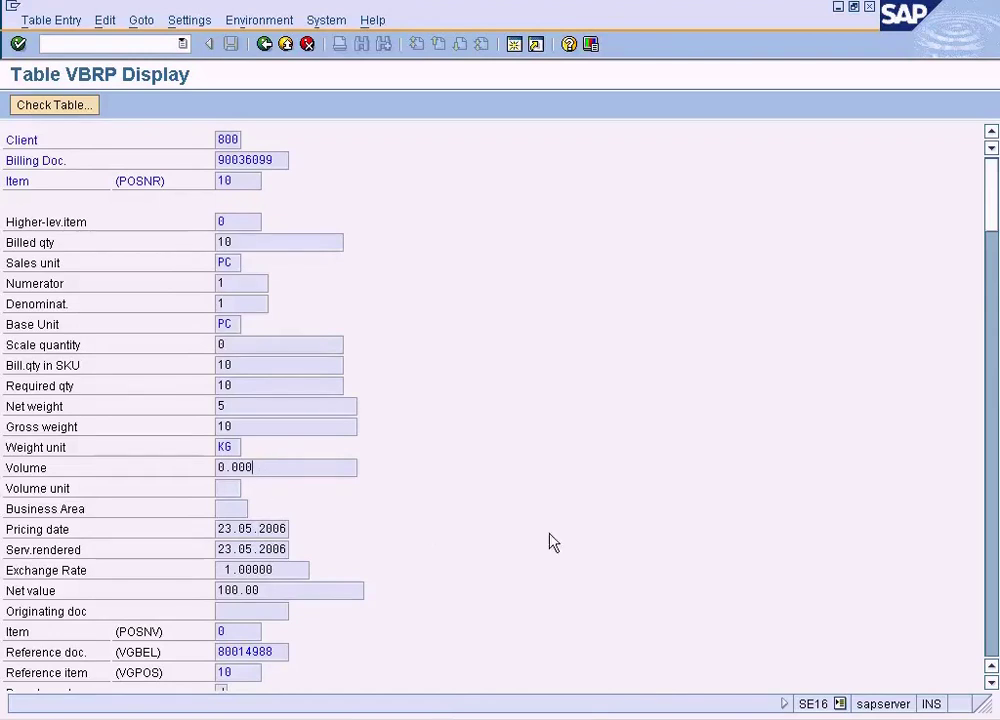
Scroll the VBRP record through the sales document reference, material and item category fields.
left_click(991, 684)
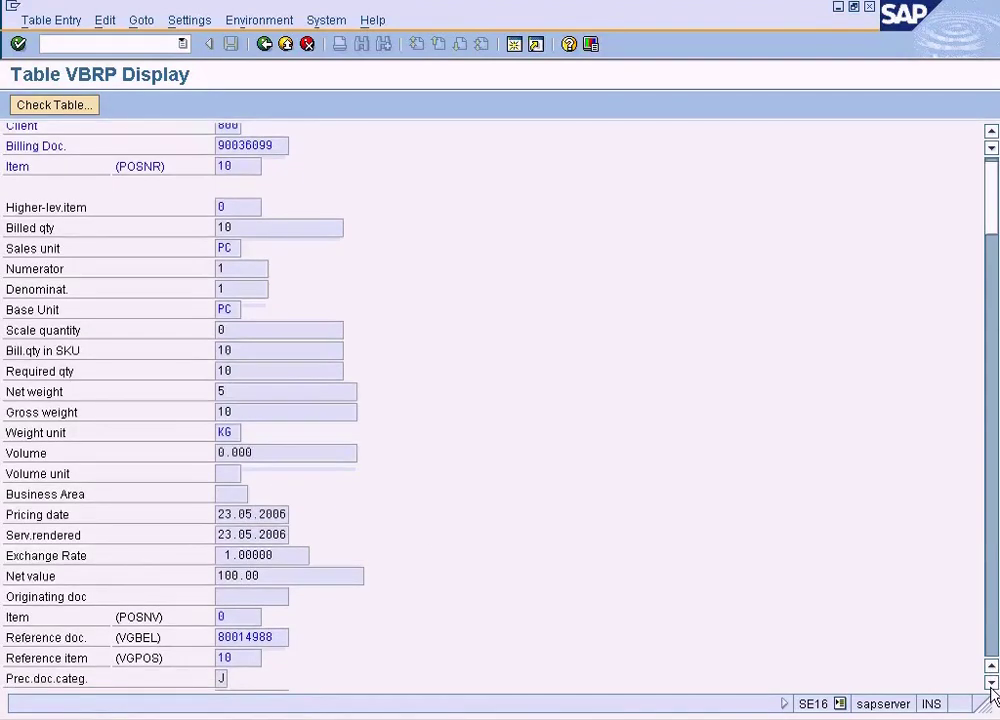
left_click(991, 684)
left_click(991, 684)
left_click(991, 684)
left_click(991, 684)
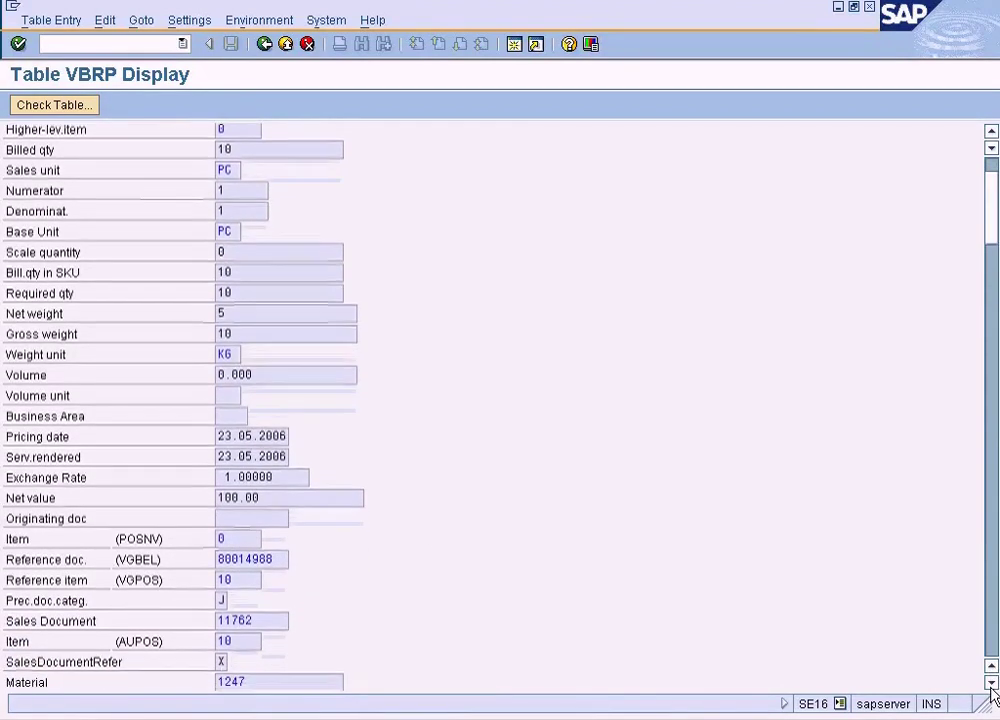
left_click(991, 684)
left_click(991, 684)
left_click(991, 684)
left_click(991, 684)
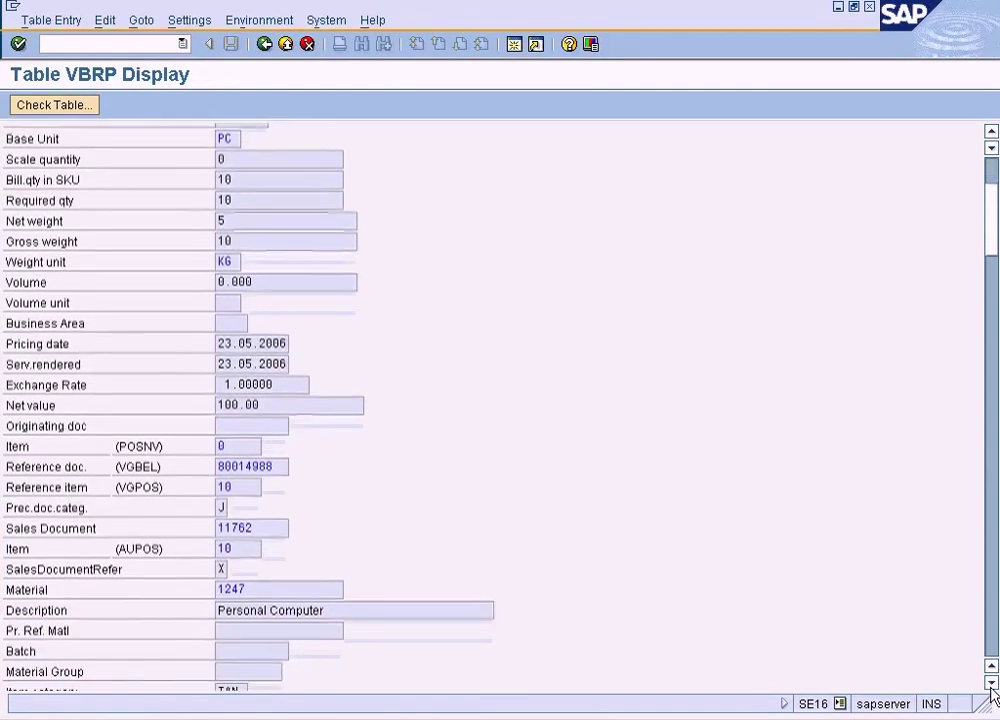
left_click(991, 684)
left_click(991, 684)
left_click(991, 684)
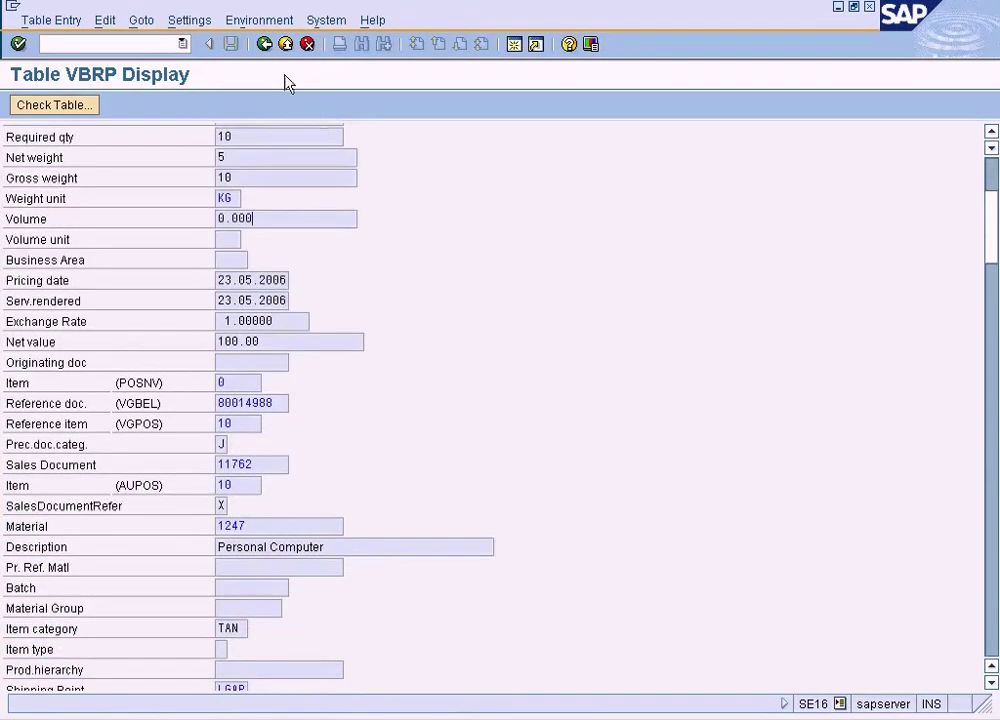
Return to the VBRP results list and open the entry's full detail to inspect Bill.qty in SKU.
left_click(265, 44)
left_click(240, 20)
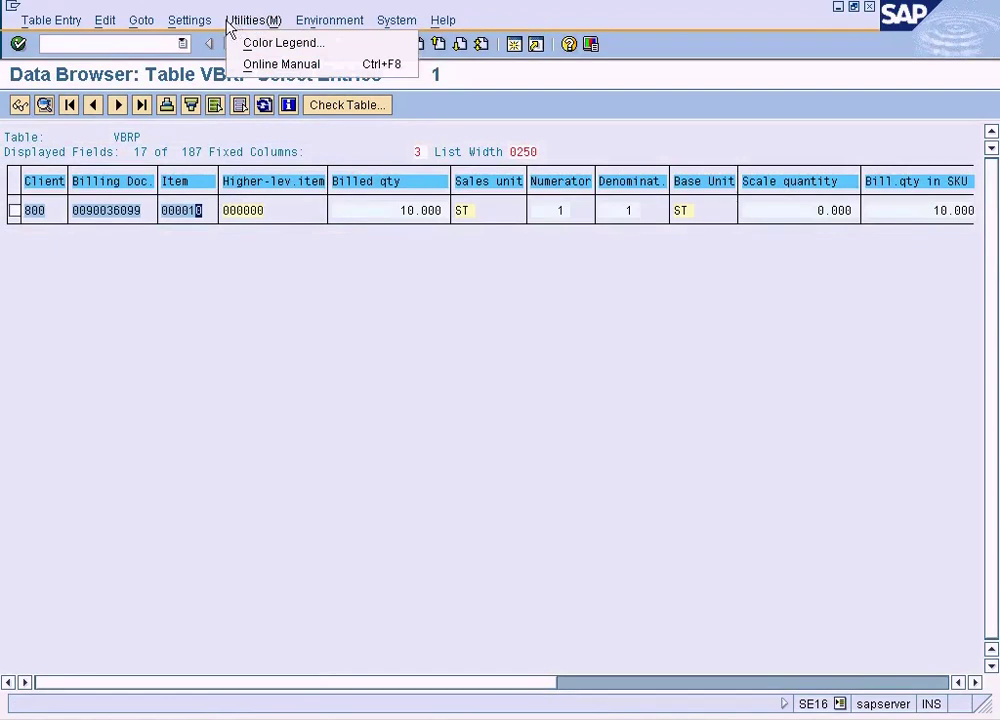
mouse_move(189, 20)
mouse_move(208, 47)
left_click(404, 63)
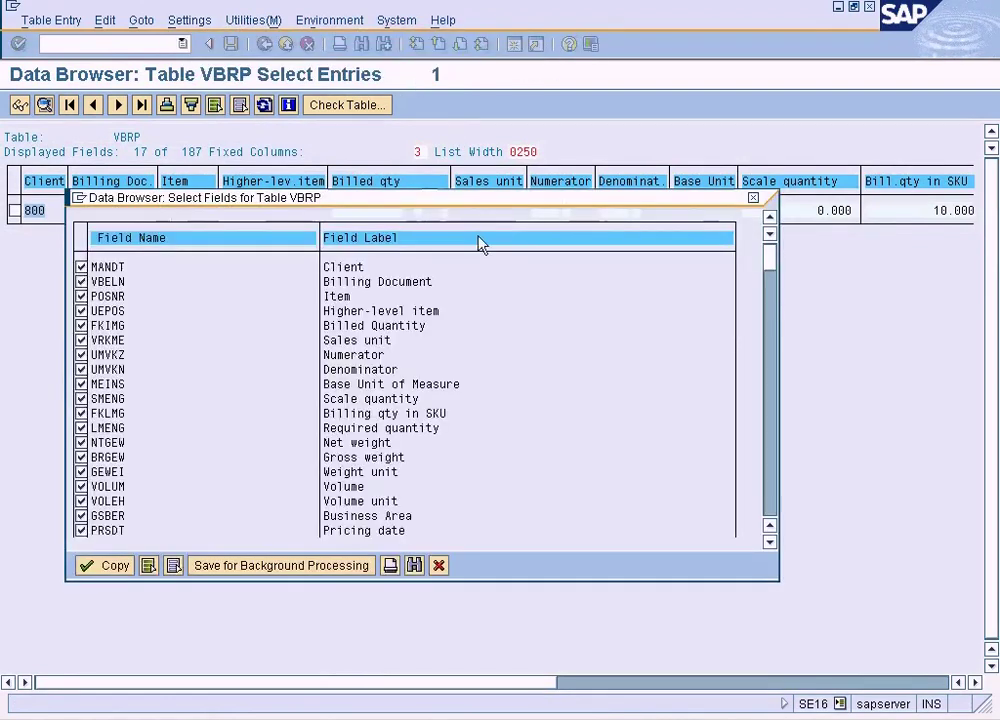
left_click(753, 198)
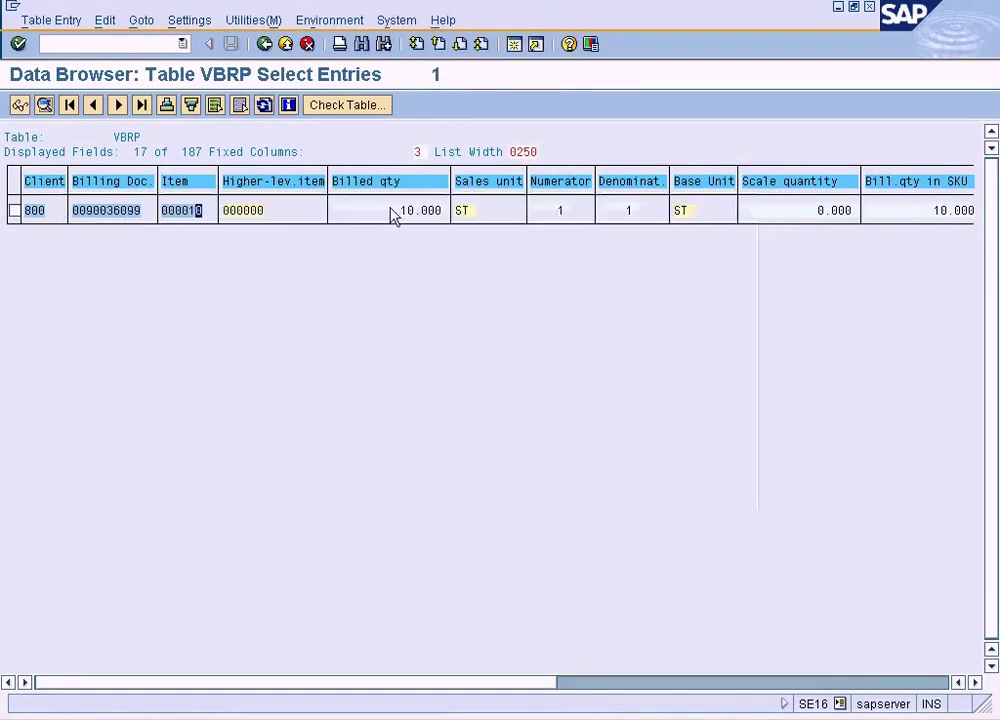
double_click(391, 214)
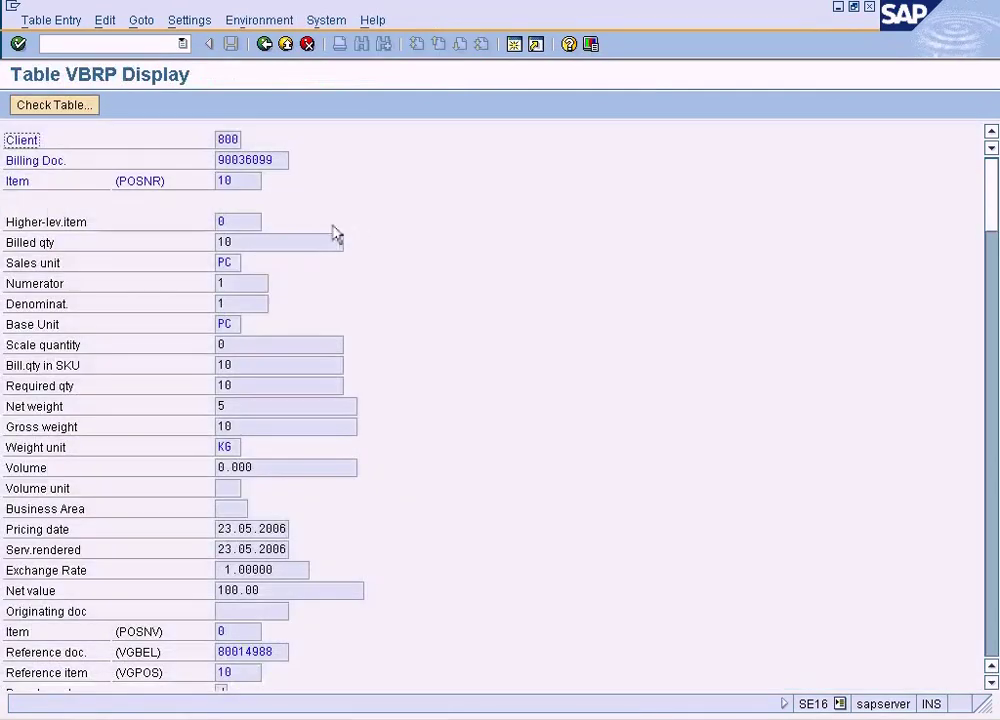
left_click(238, 366)
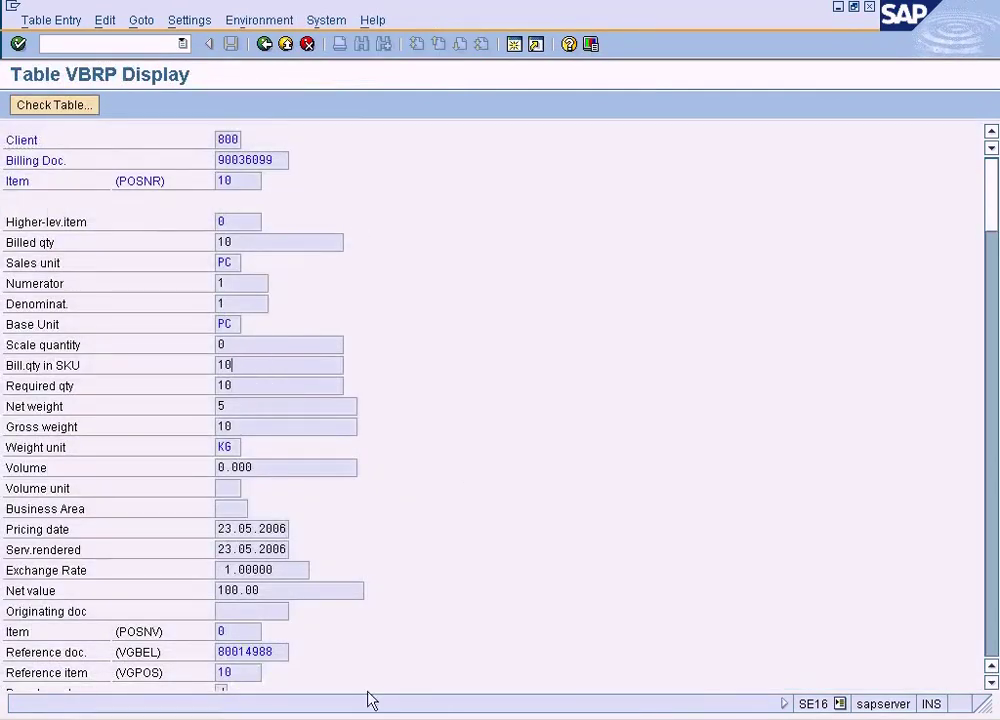
Check the invoice item's billed quantity of 10, then mark KONV in the table notes.
left_click(306, 655)
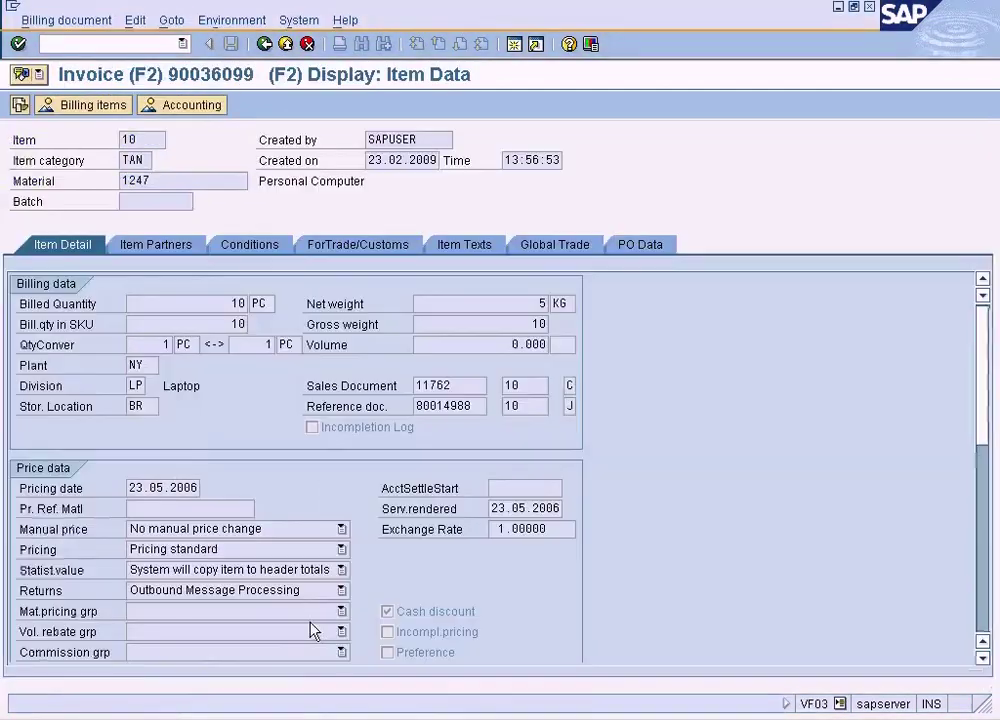
double_click(237, 303)
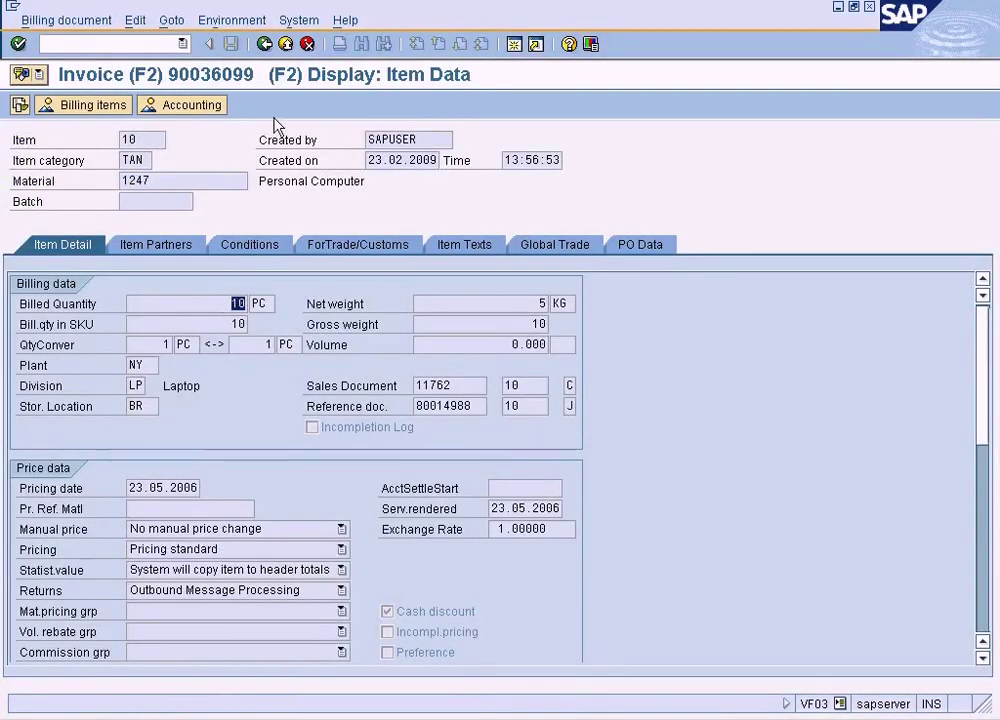
left_click(265, 44)
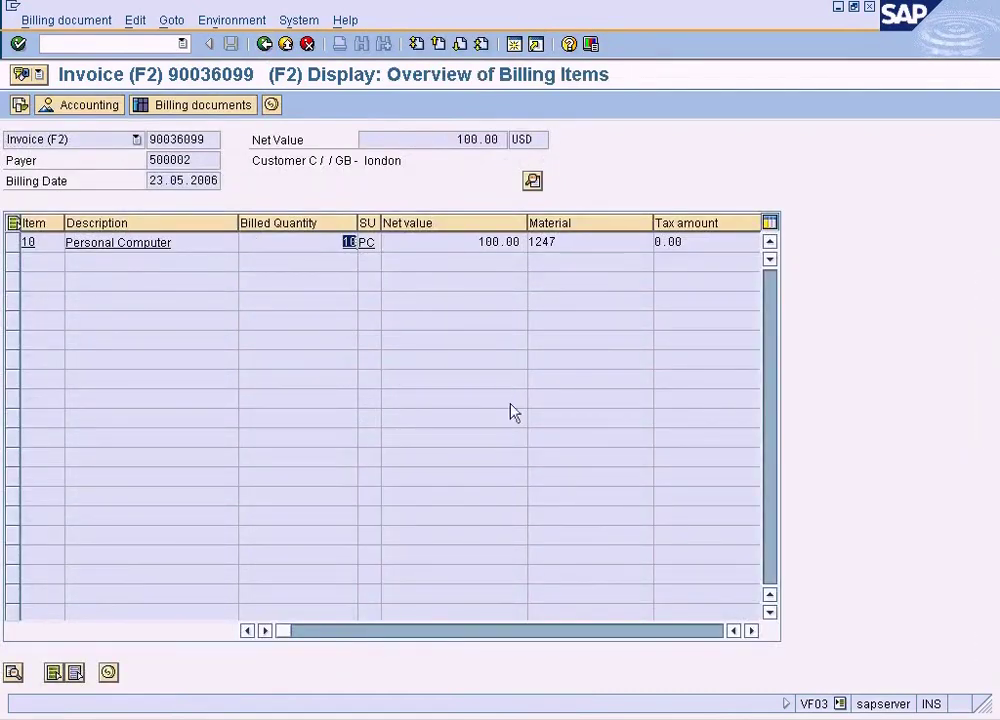
key("alt+Tab")
left_click(290, 442)
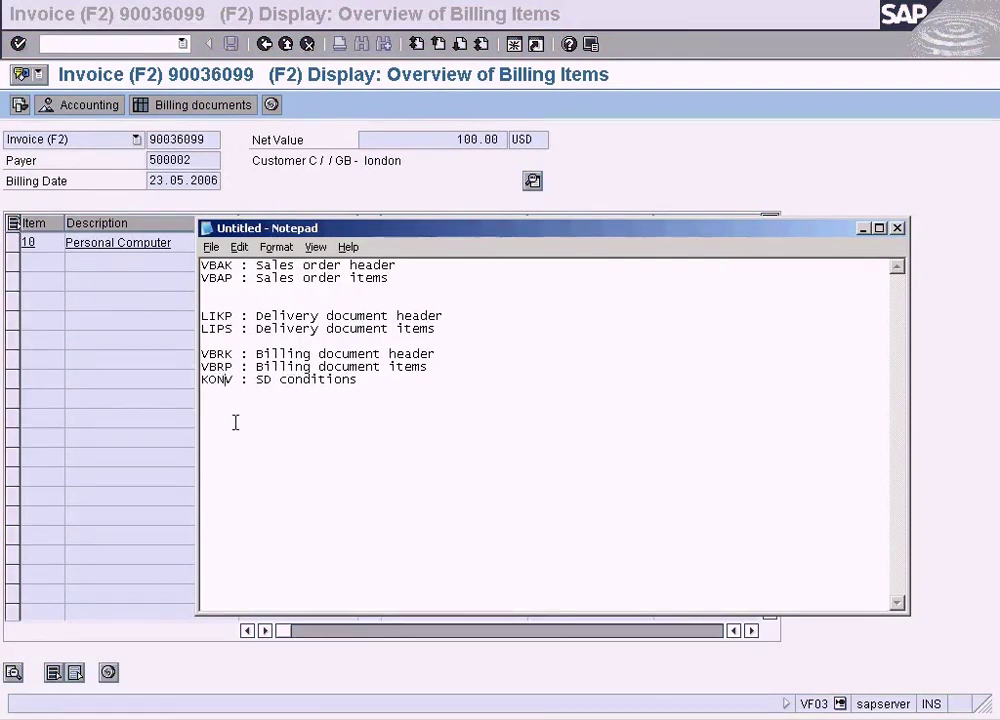
left_click_drag(236, 386, 203, 390)
Open invoice item 10's header pricing conditions and widen the condition type column.
left_click(147, 342)
left_click(13, 243)
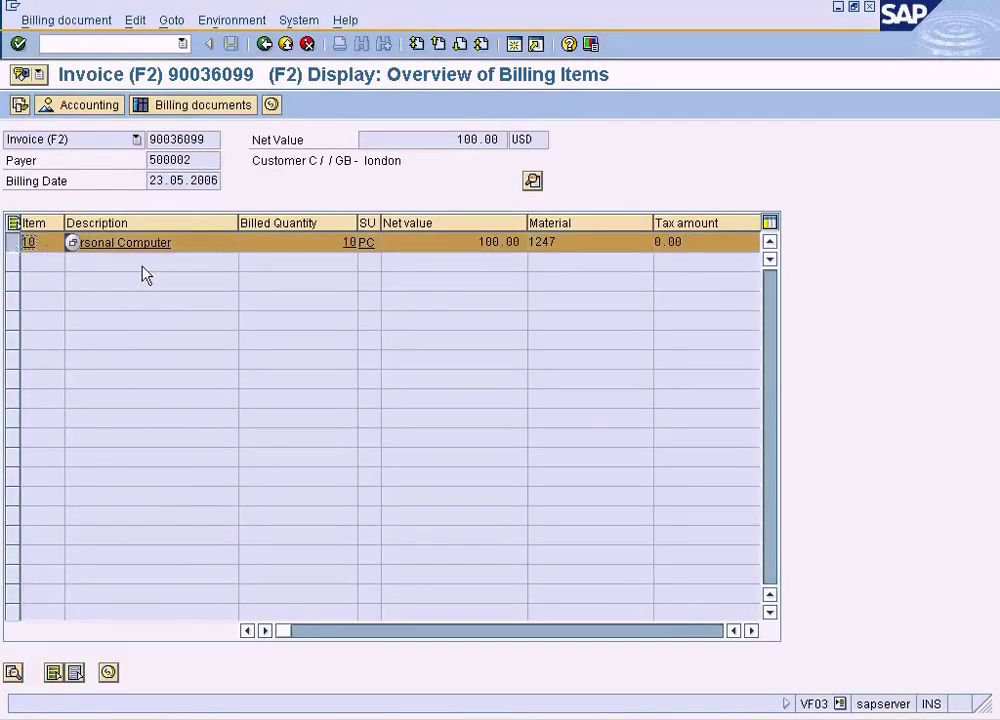
left_click(271, 104)
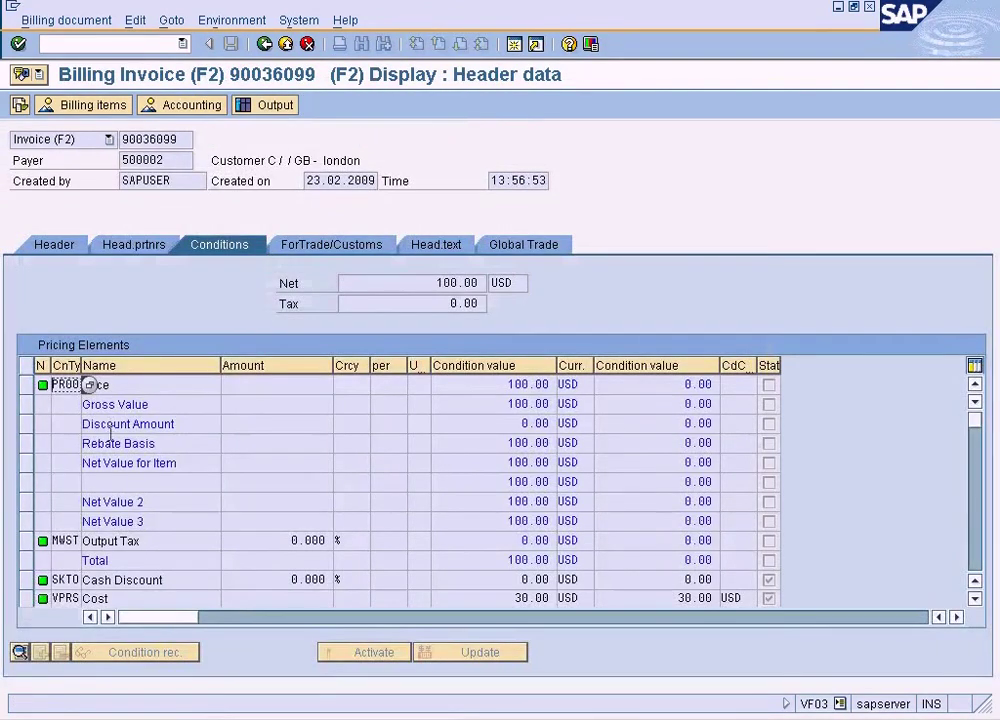
left_click_drag(81, 365, 108, 365)
left_click(188, 424)
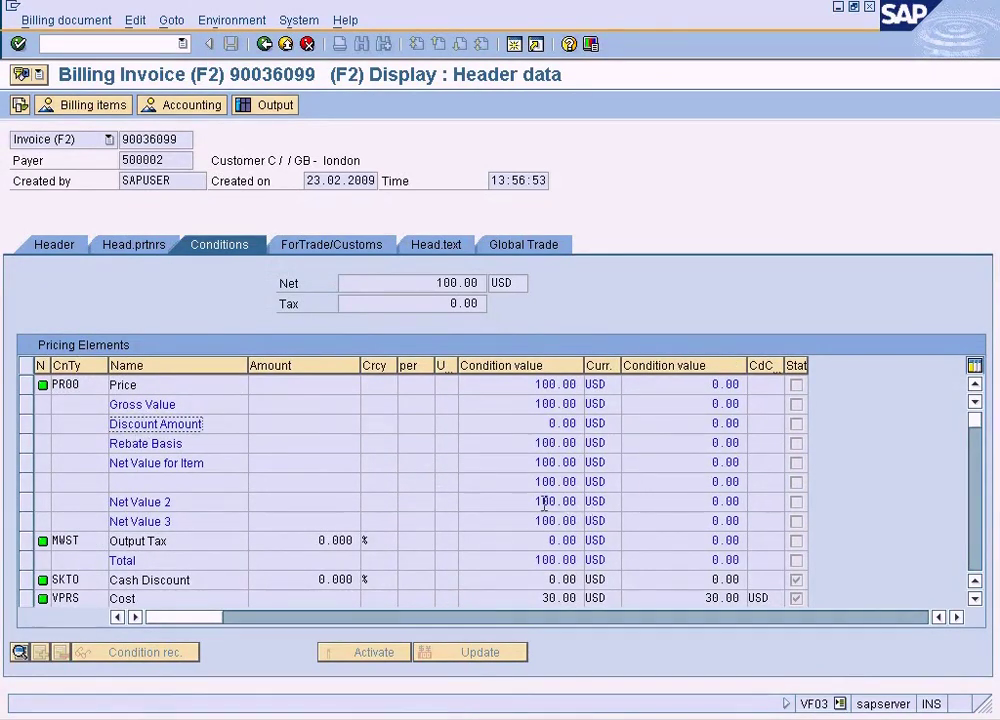
key("alt+Tab")
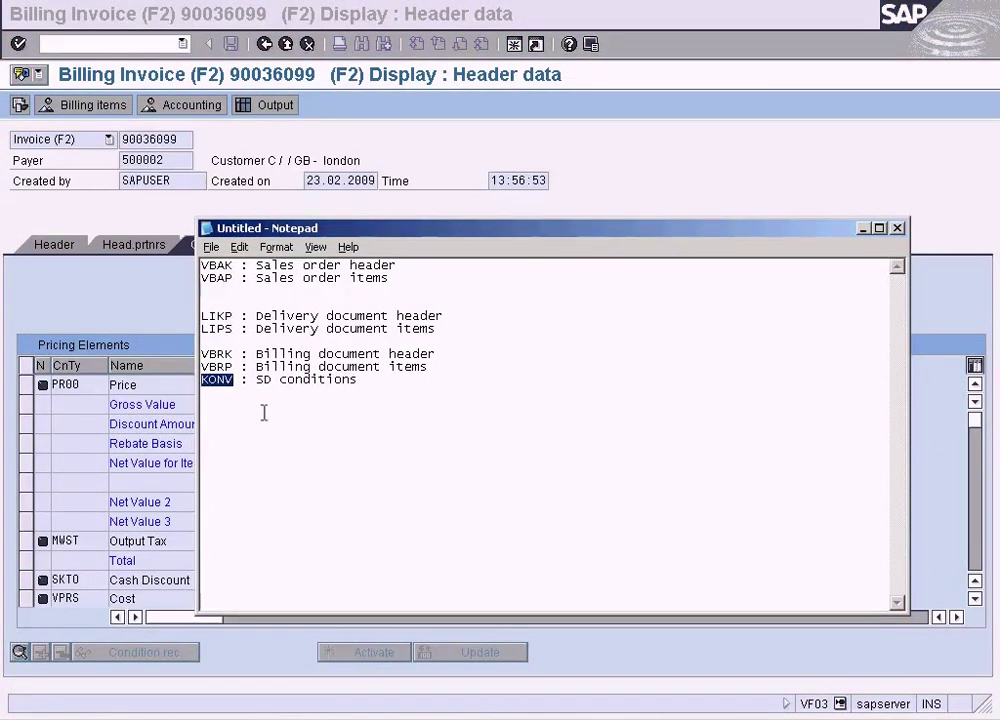
Compare the VBRP record with the VBRP and KONV descriptions in the notes, then switch to SAP Easy Access.
left_click(260, 718)
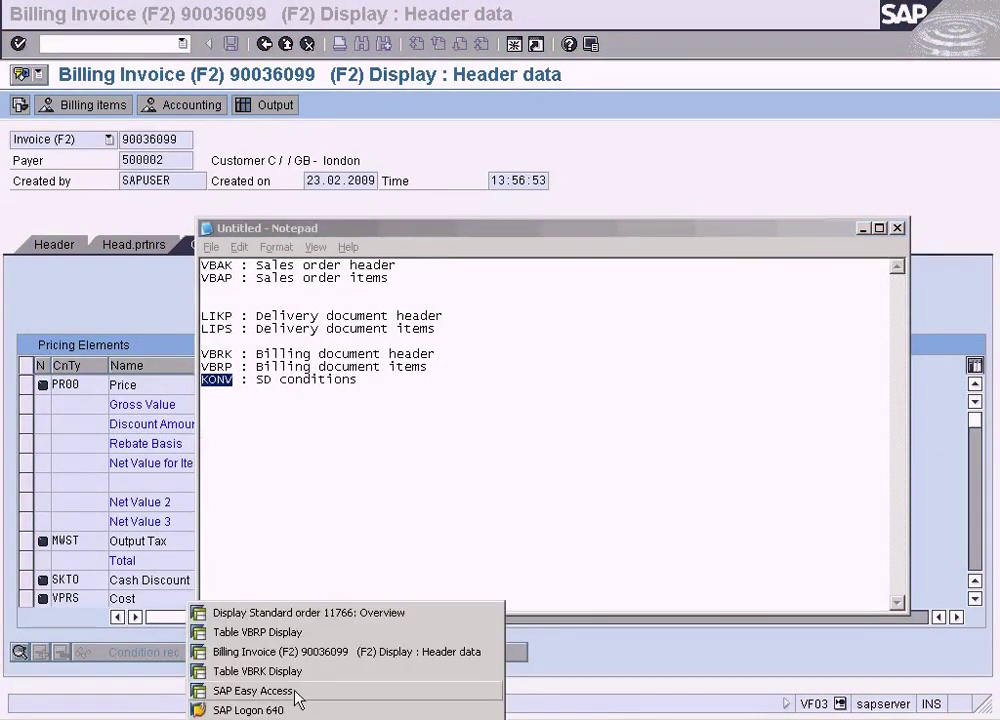
left_click(297, 633)
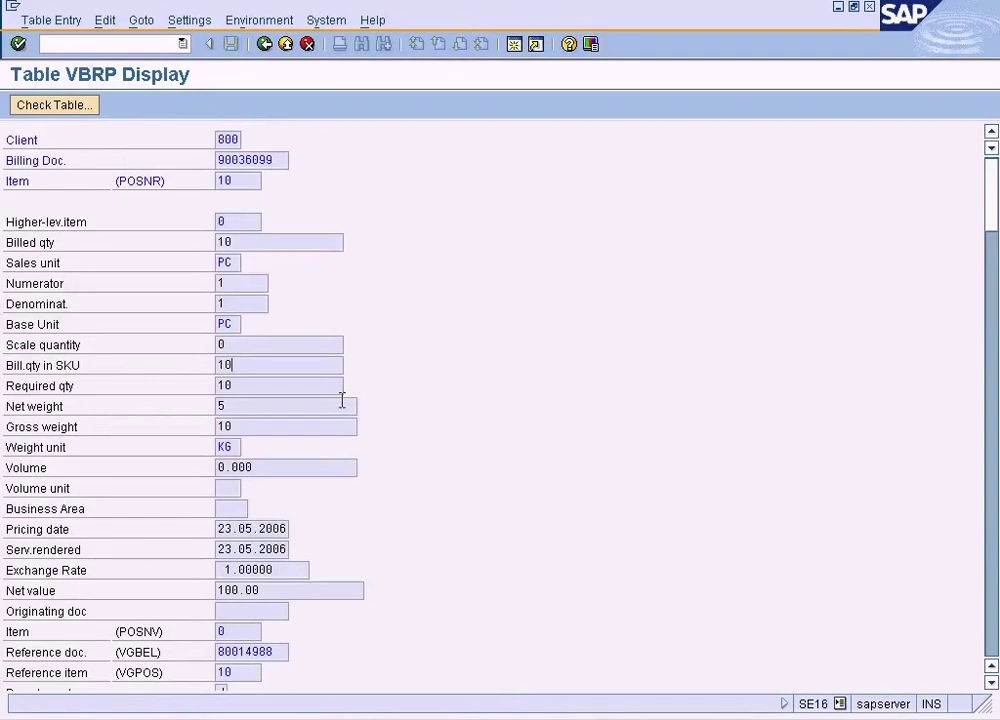
key("alt+Tab")
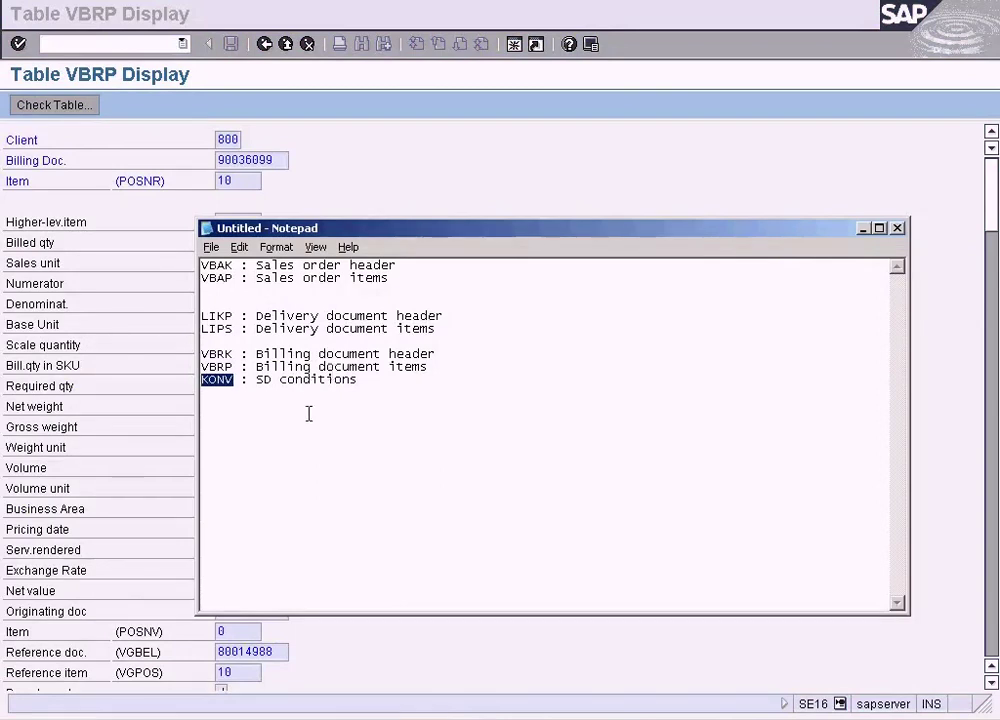
left_click_drag(445, 370, 265, 368)
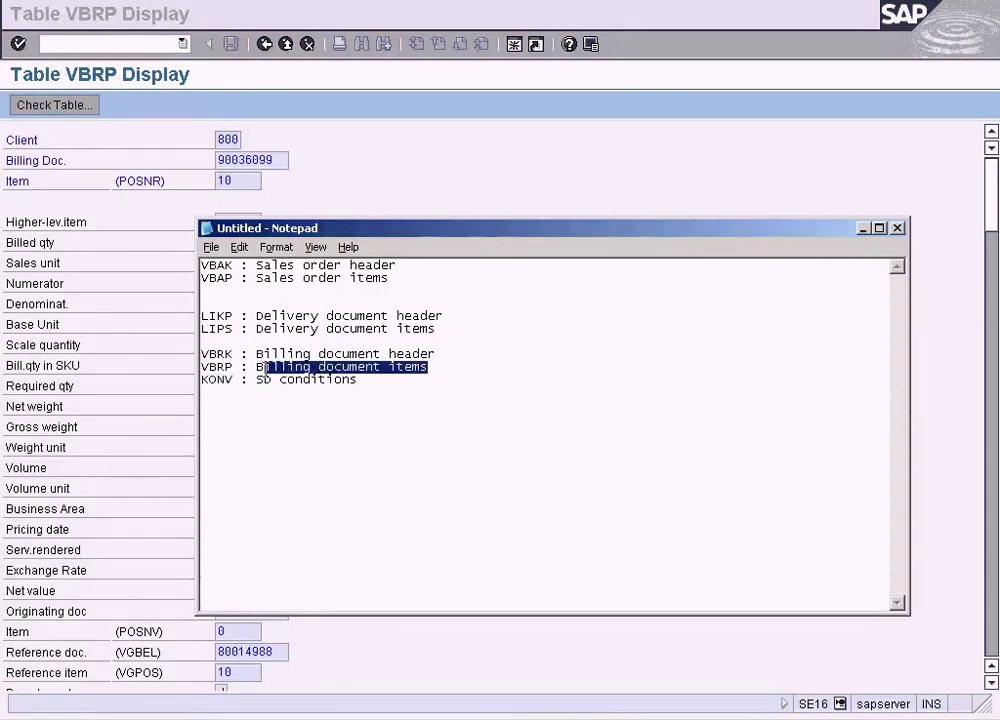
left_click_drag(357, 380, 256, 380)
left_click(348, 380)
left_click(178, 447)
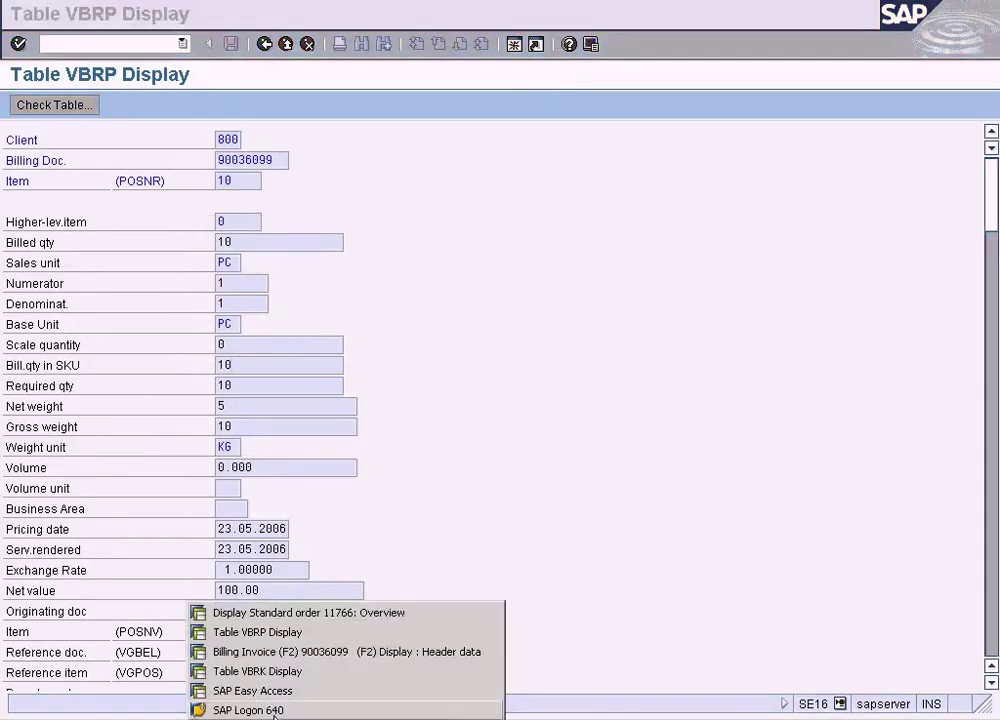
left_click(281, 697)
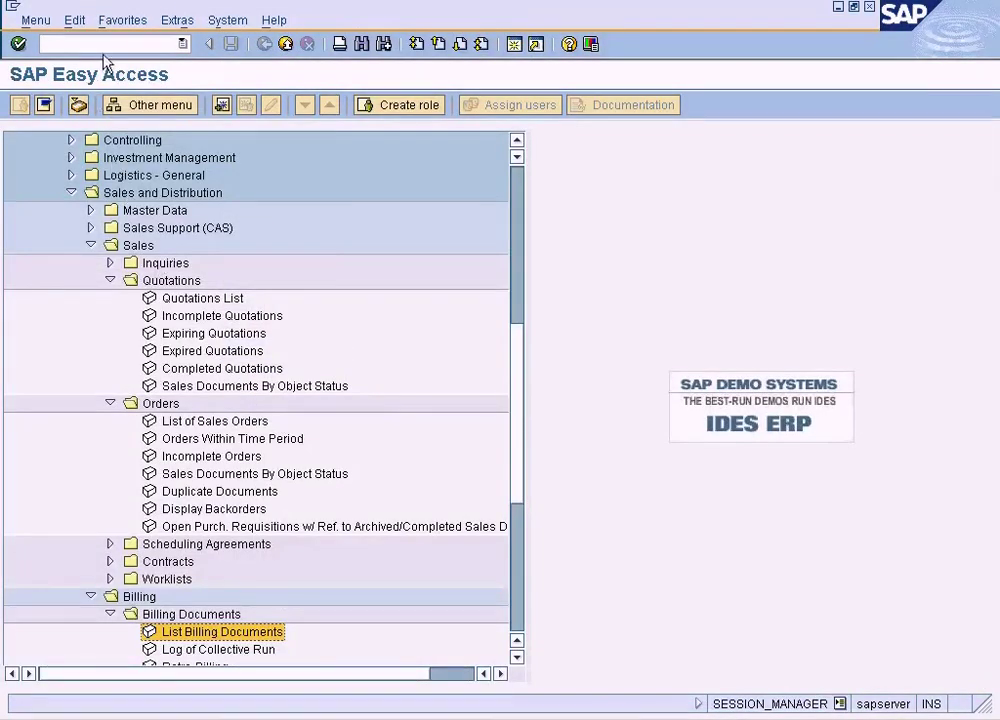
Run se16 for table KONV, accepting the default selection fields and the FLTP message.
type("se16")
key("Return")
left_click_drag(196, 185, 100, 179)
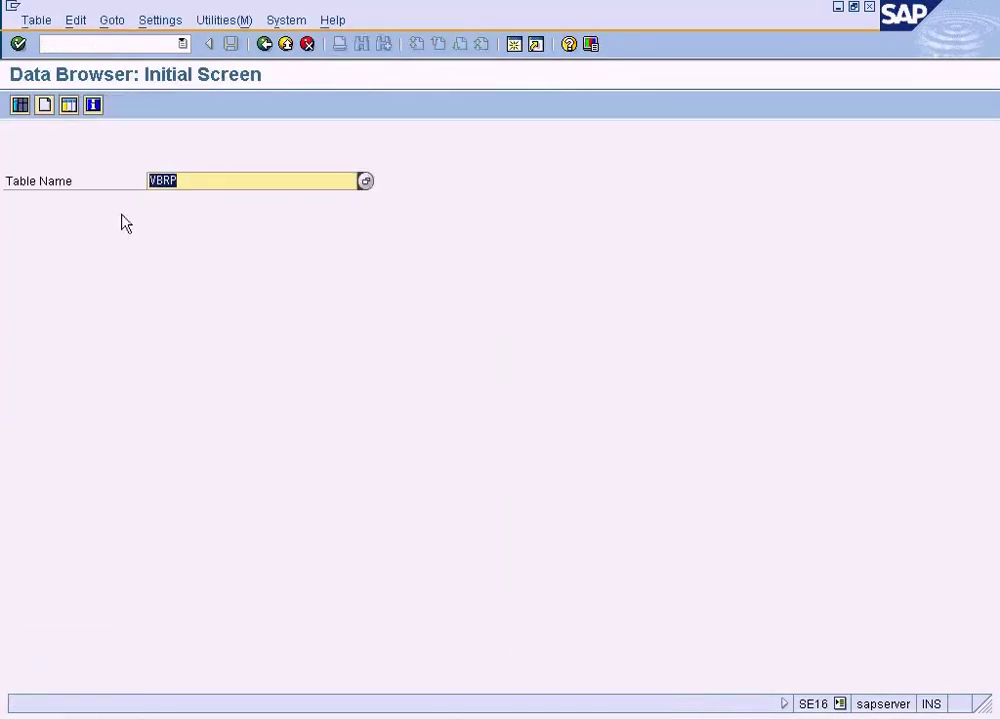
type("KONV")
key("Return")
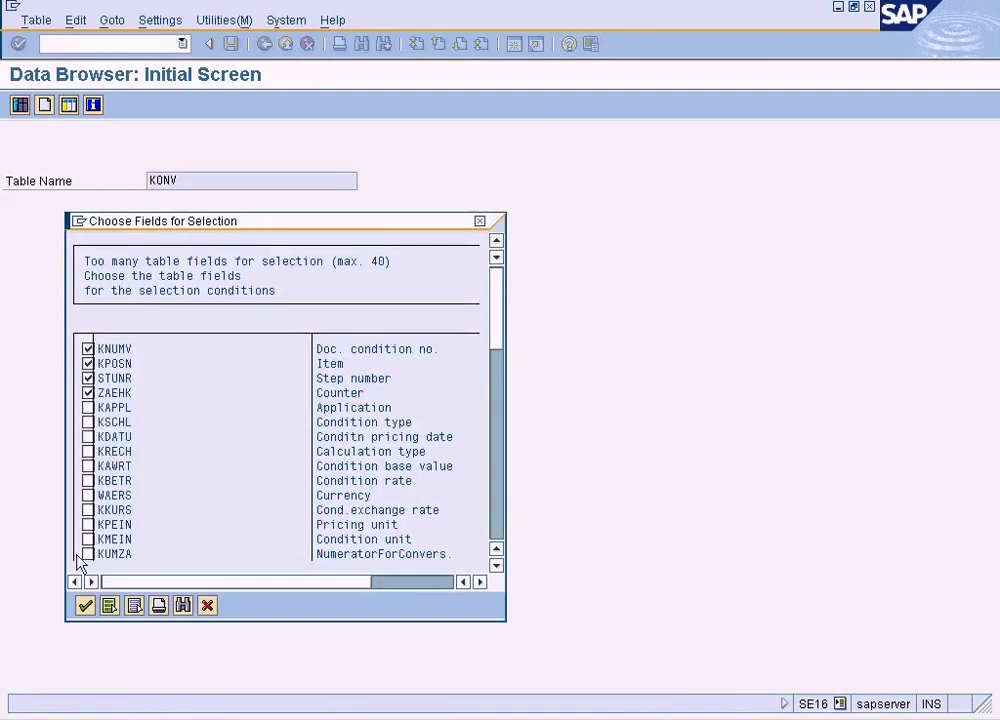
left_click(84, 605)
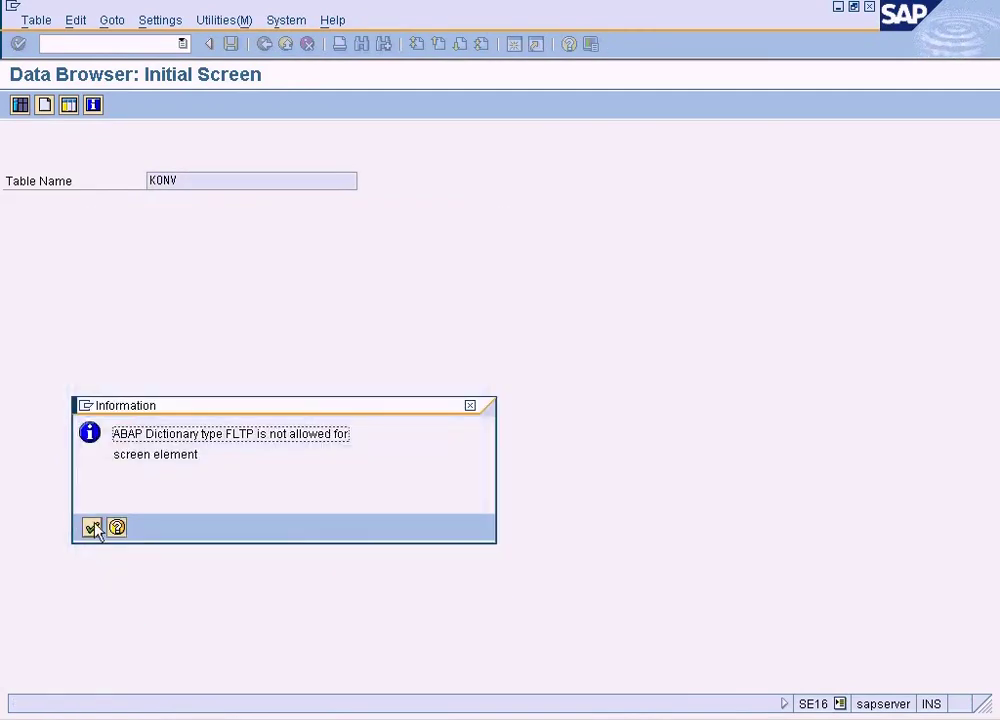
left_click(92, 528)
Cross-check the billing invoice session and table notes against the KONV selection screen.
left_click(286, 718)
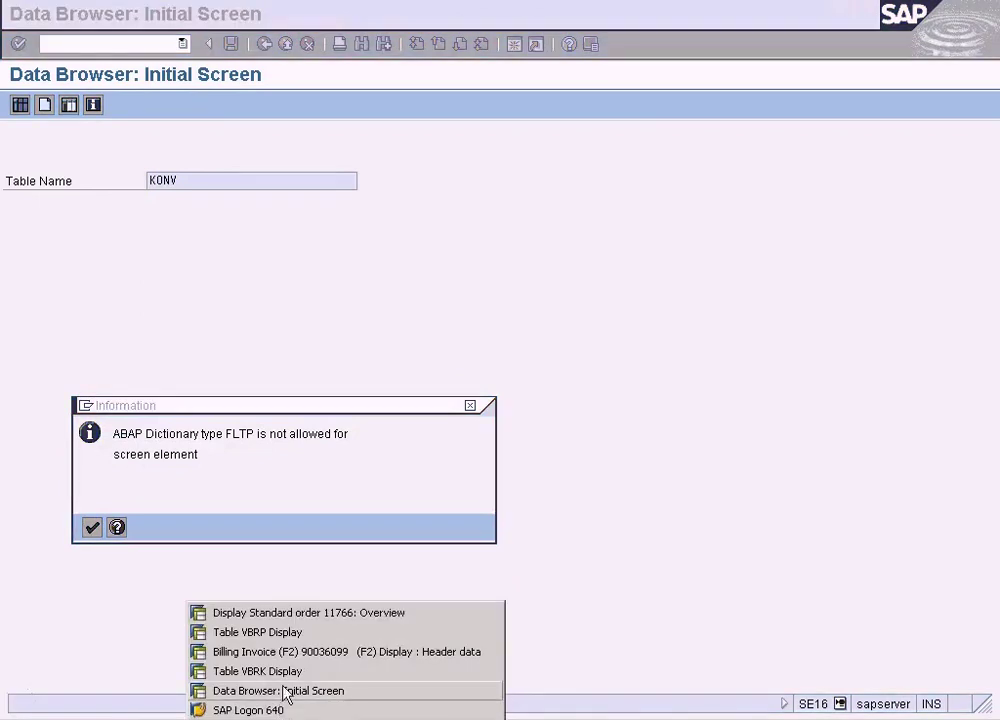
left_click(286, 652)
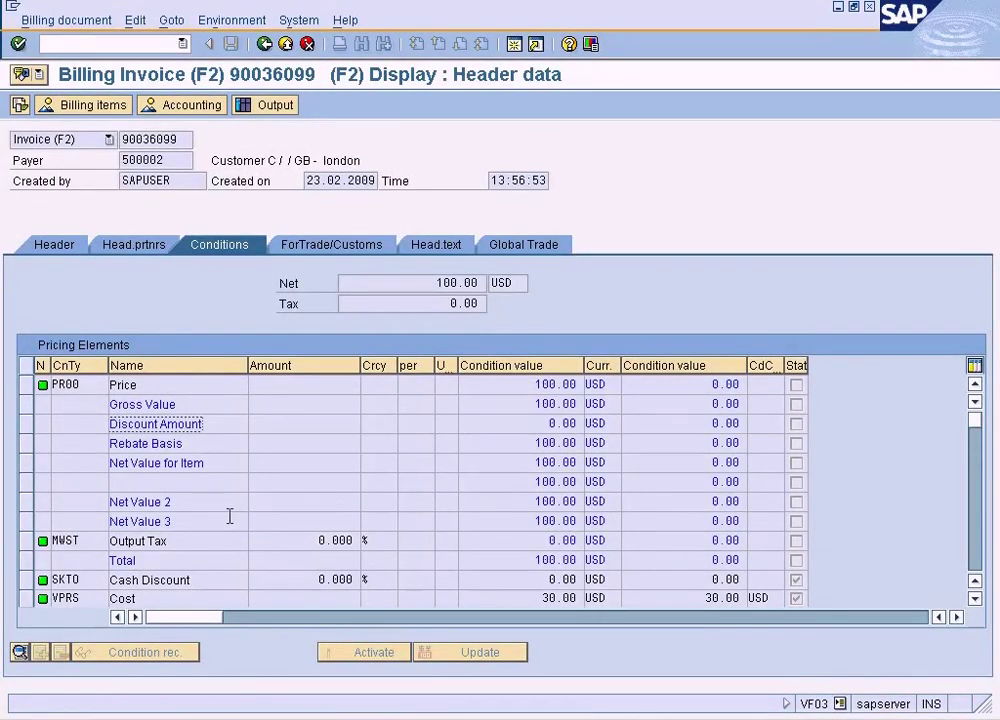
key("alt+Tab")
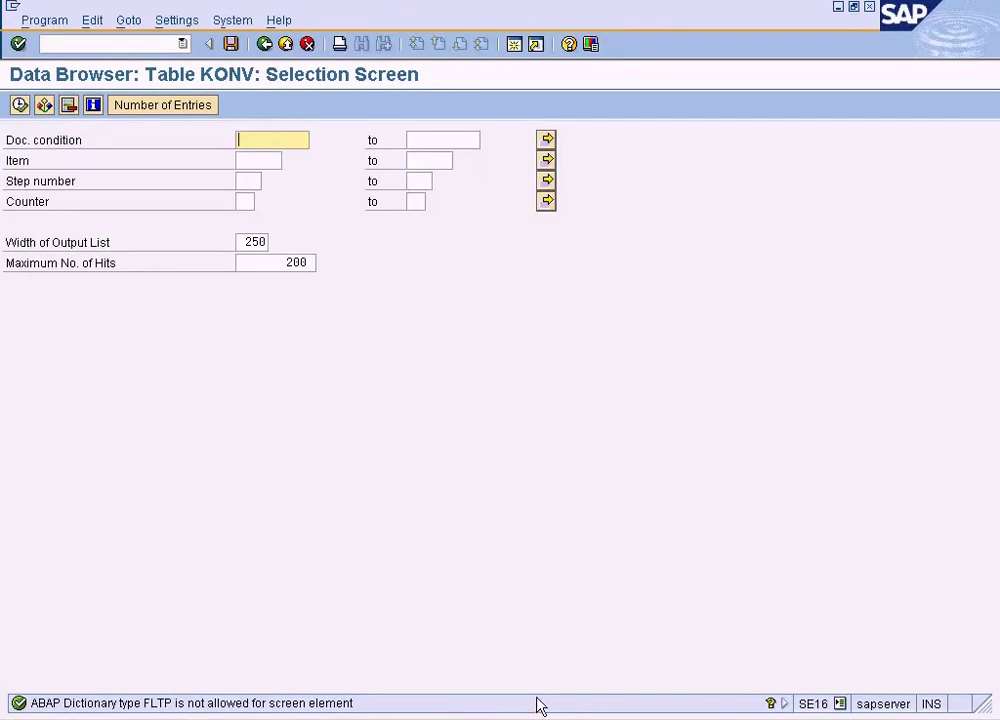
key("alt+Tab")
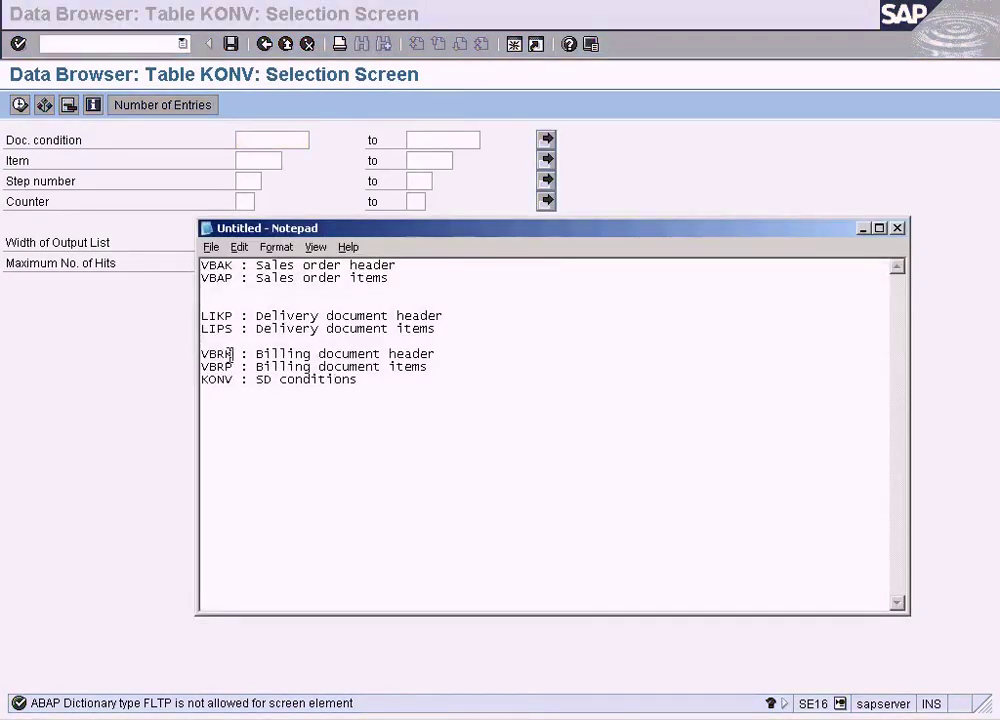
key("alt+Tab")
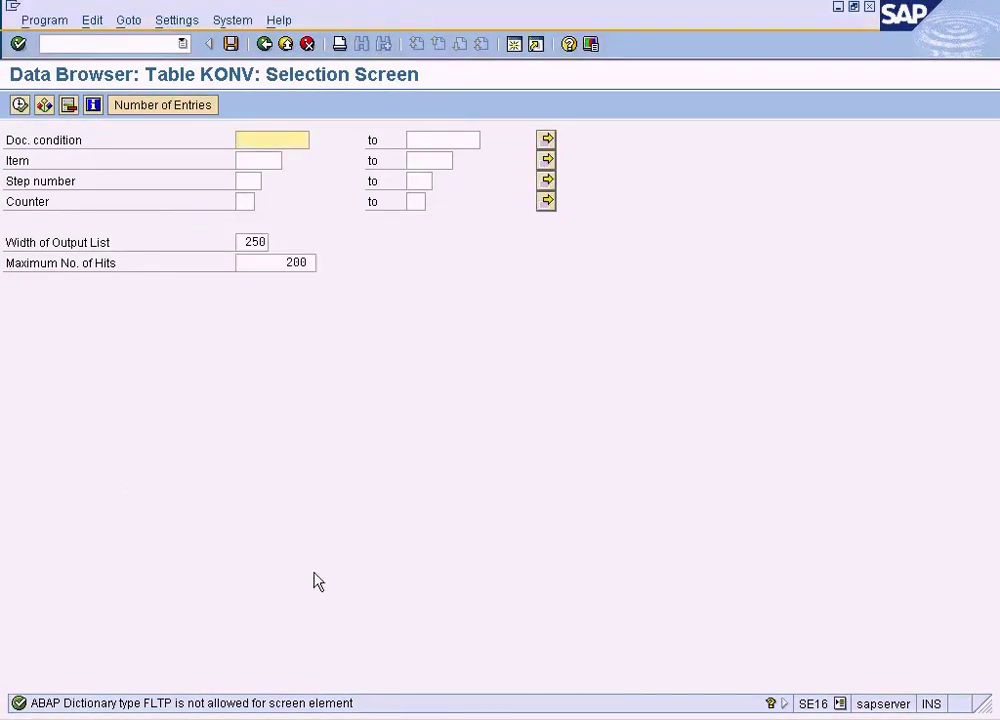
left_click(300, 715)
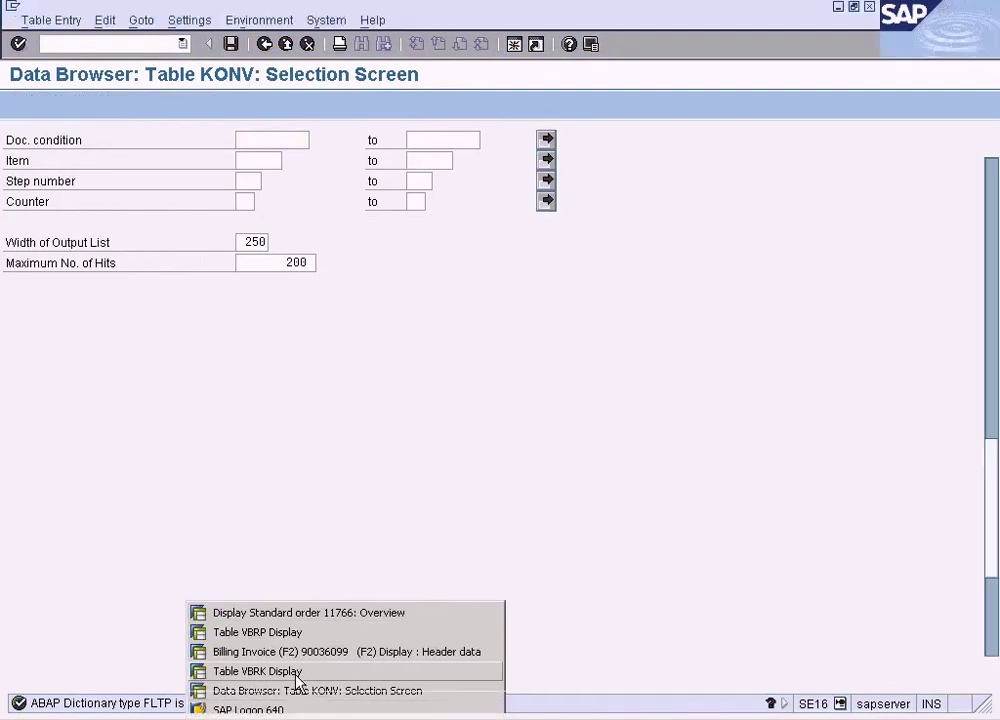
Highlight the Doc. condition number in the VBRK header record.
left_click(257, 671)
scroll(992, 178, "down", 10)
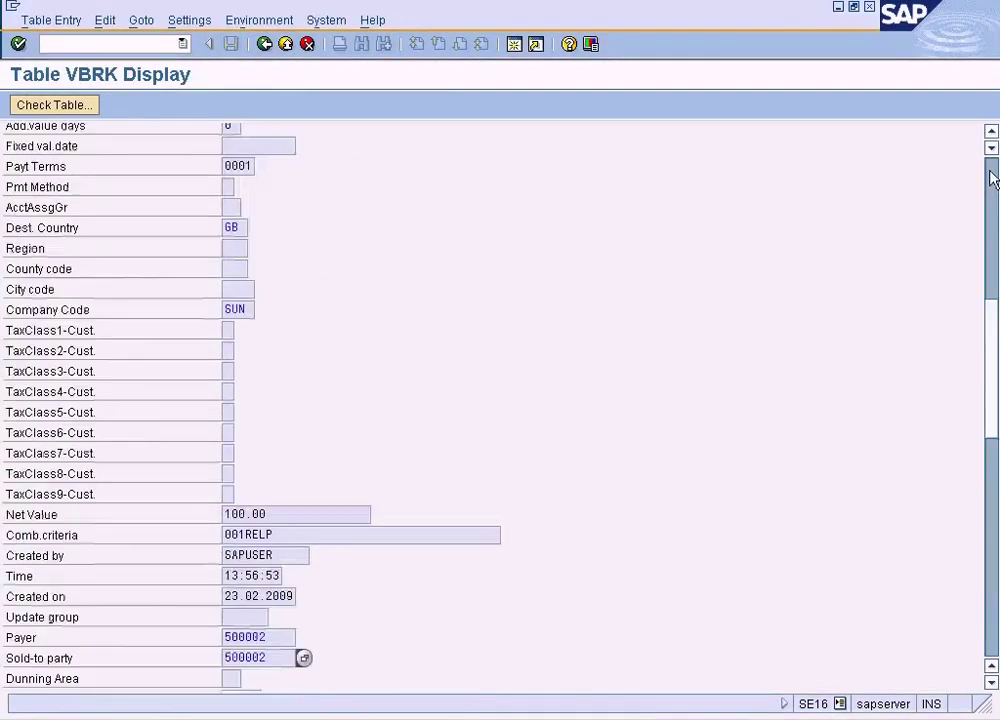
scroll(992, 178, "up", 10)
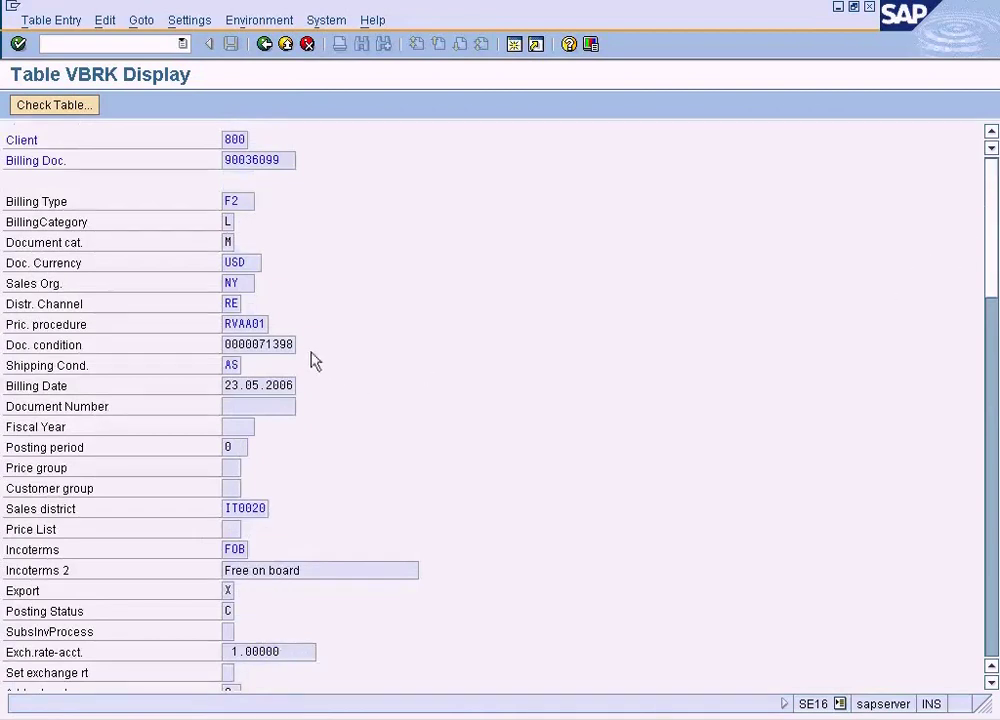
left_click(228, 344)
left_click(276, 152)
left_click(259, 344)
left_click_drag(238, 344, 344, 343)
left_click(265, 44)
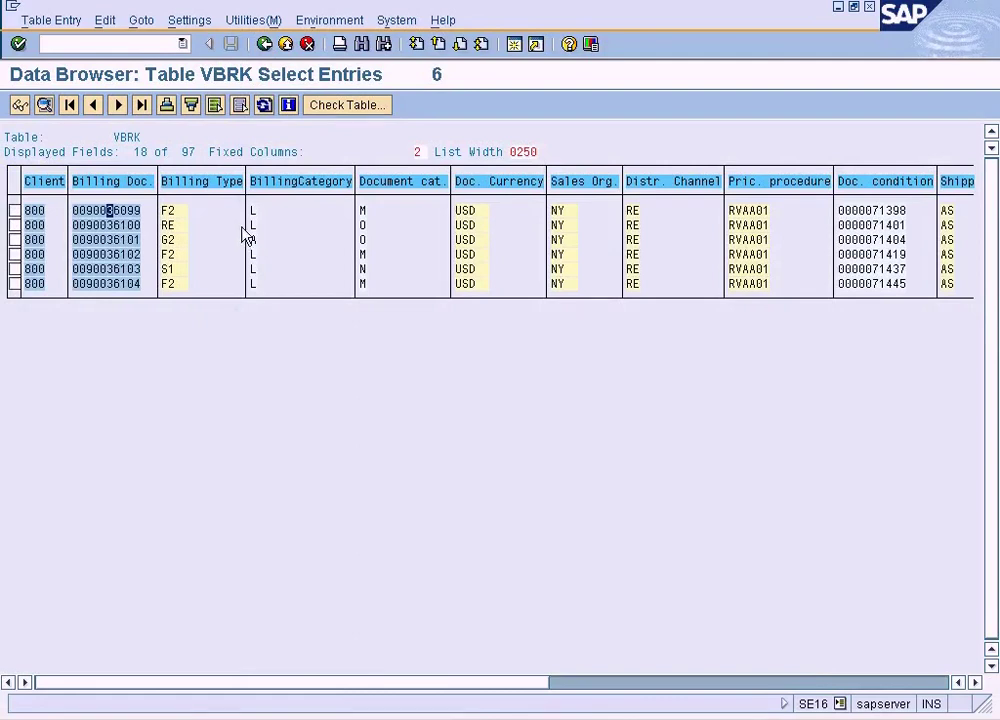
double_click(899, 211)
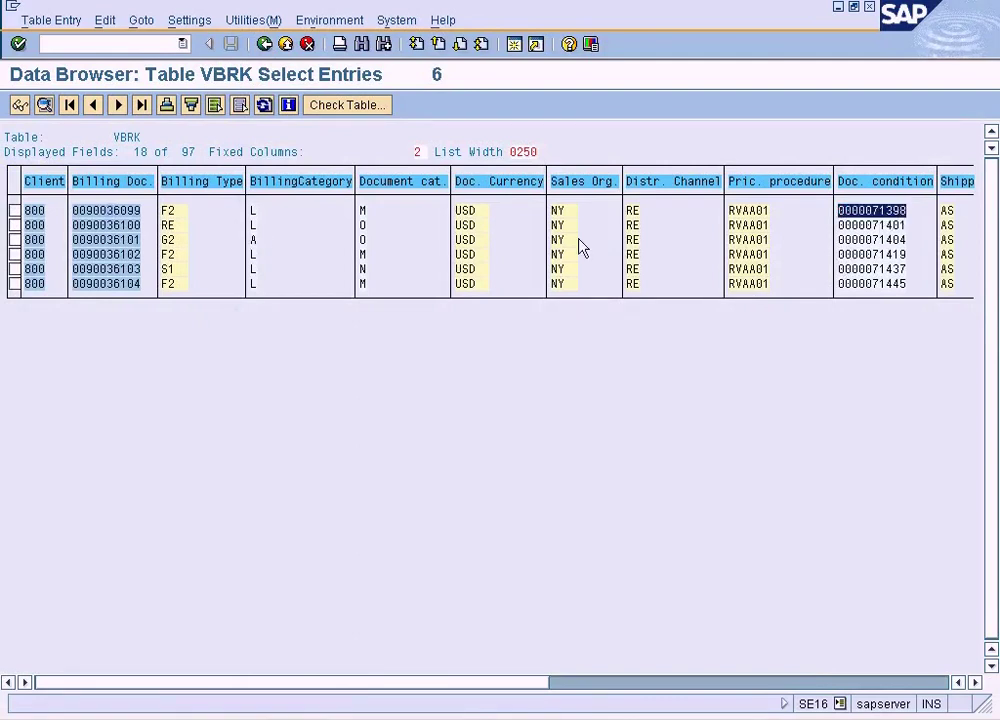
double_click(110, 211)
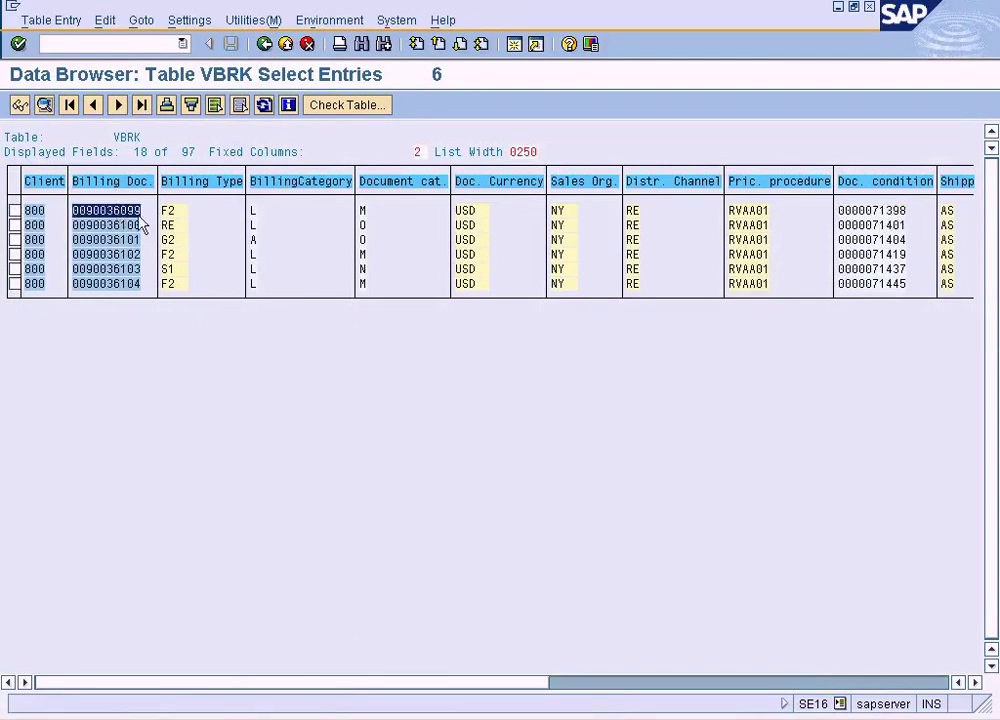
double_click(897, 226)
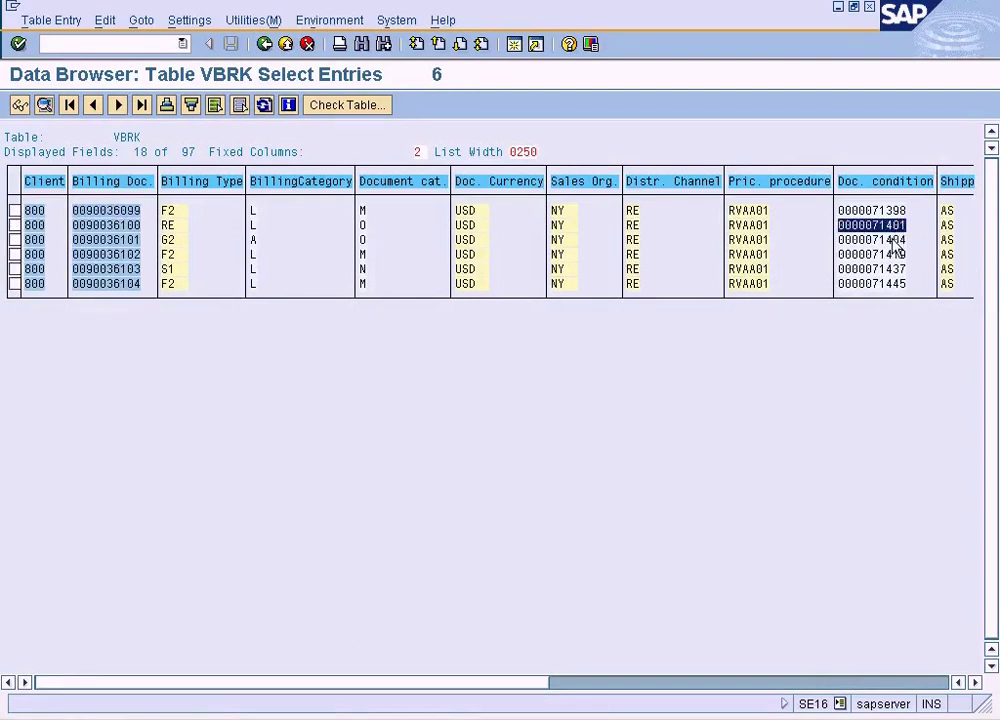
double_click(893, 240)
double_click(893, 254)
double_click(893, 269)
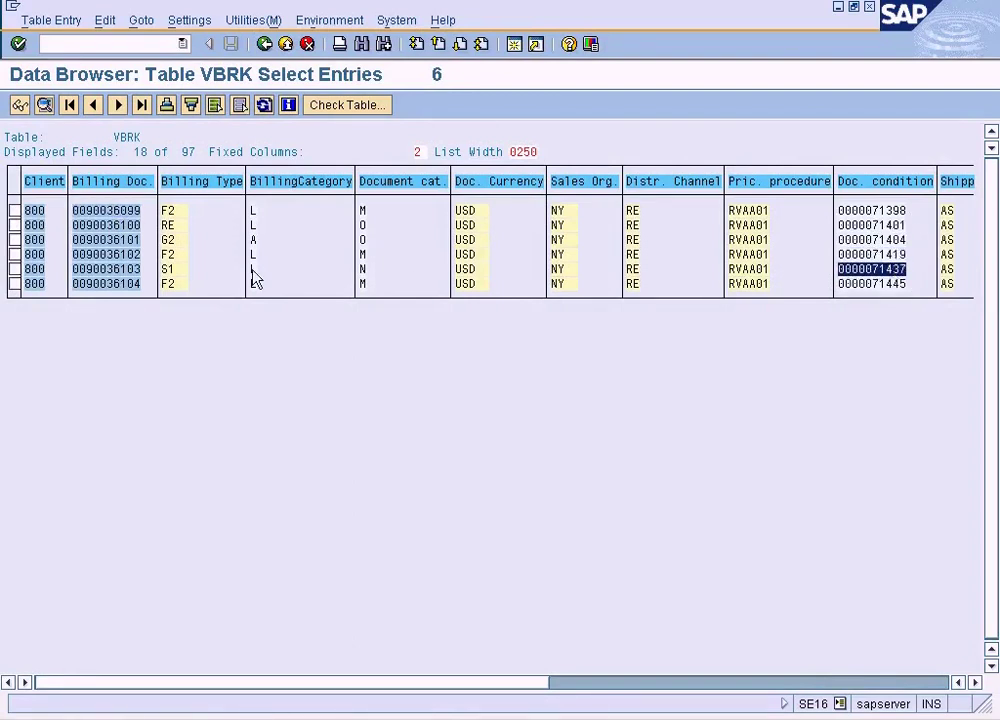
double_click(131, 255)
double_click(870, 269)
double_click(890, 284)
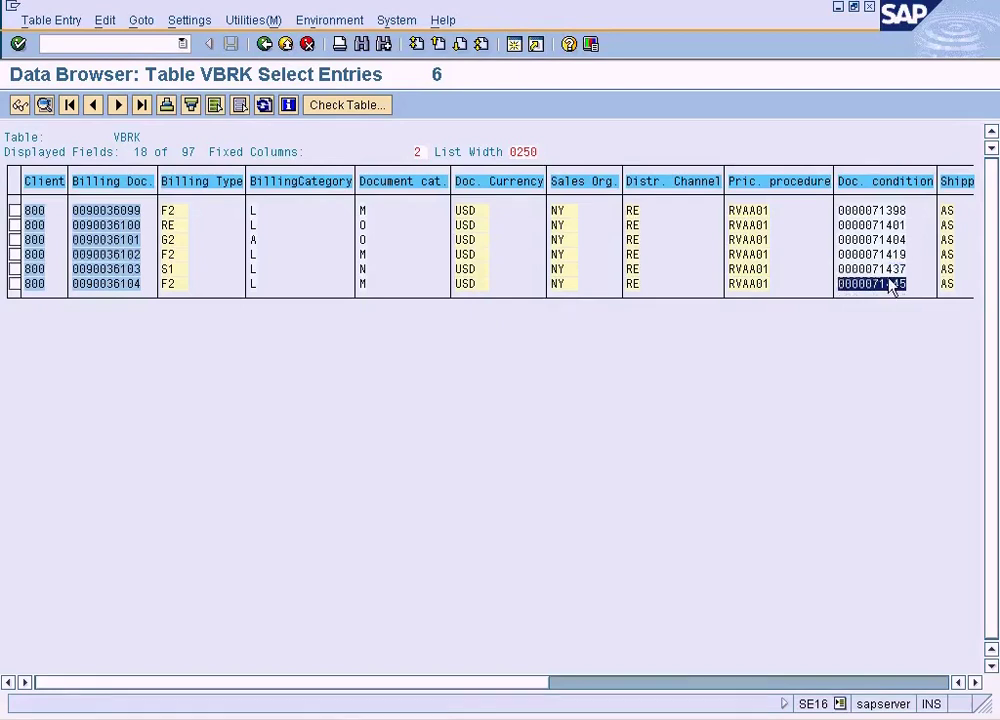
double_click(890, 226)
double_click(887, 211)
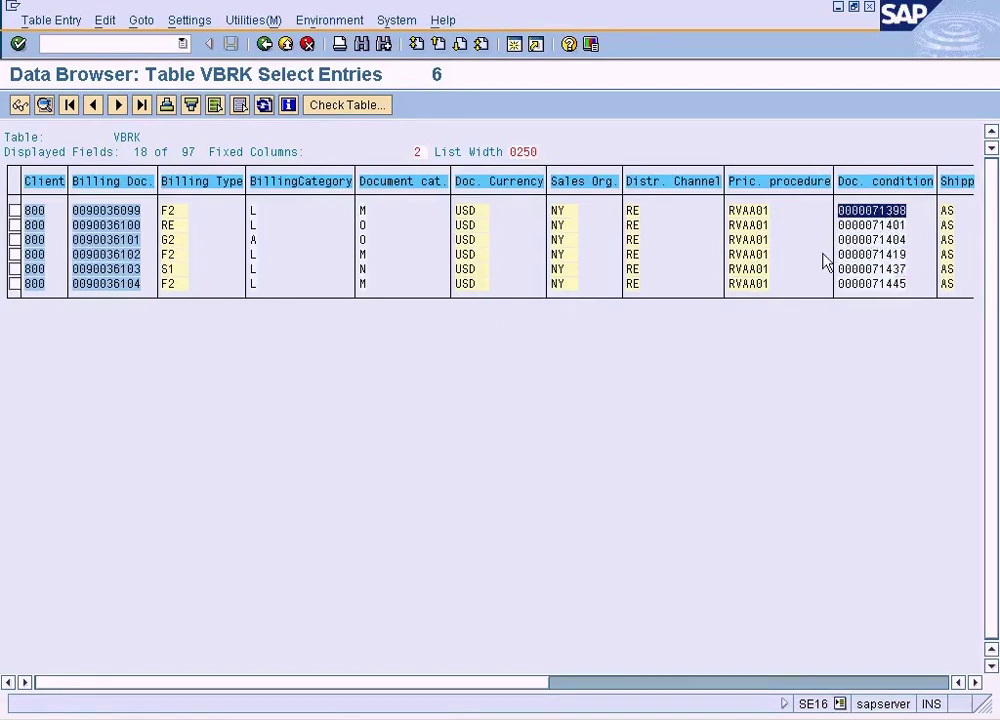
double_click(878, 218)
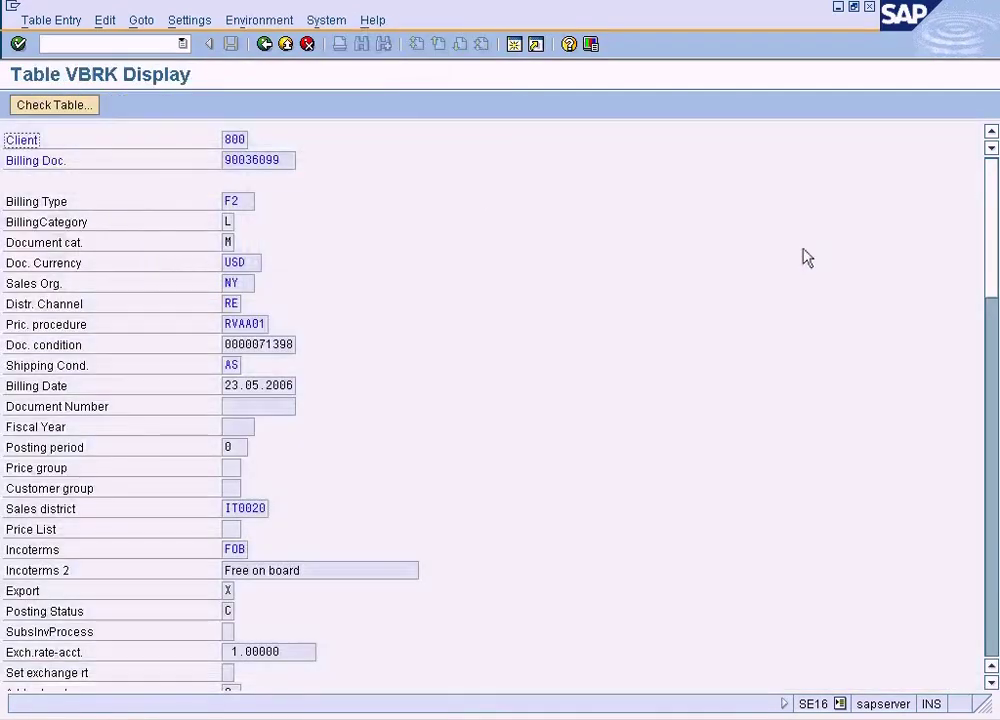
left_click(264, 44)
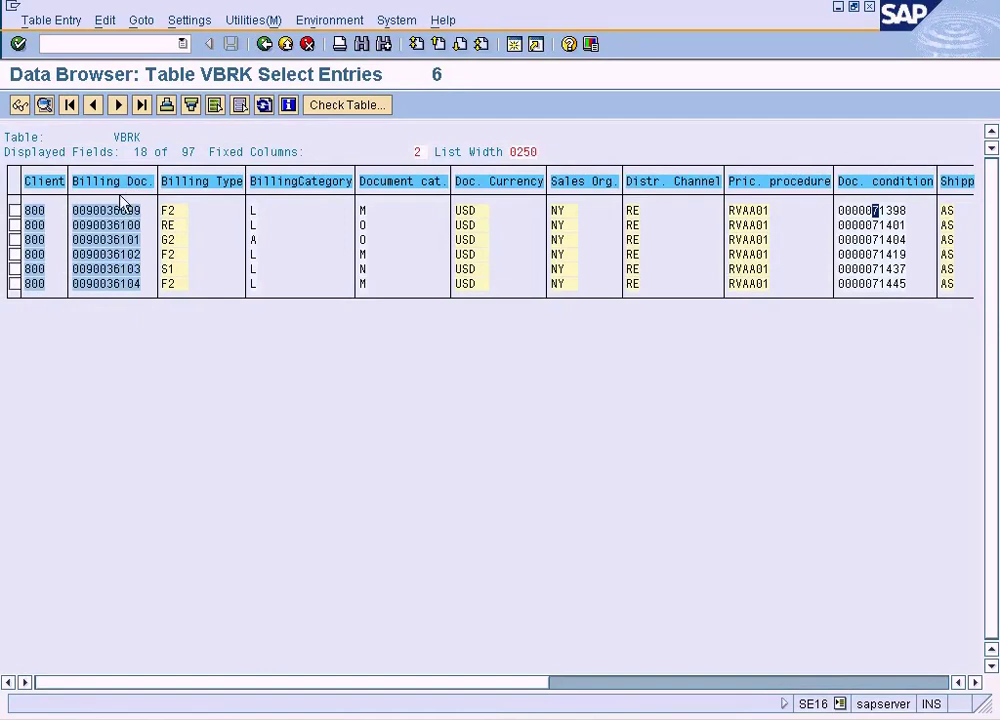
left_click(517, 712)
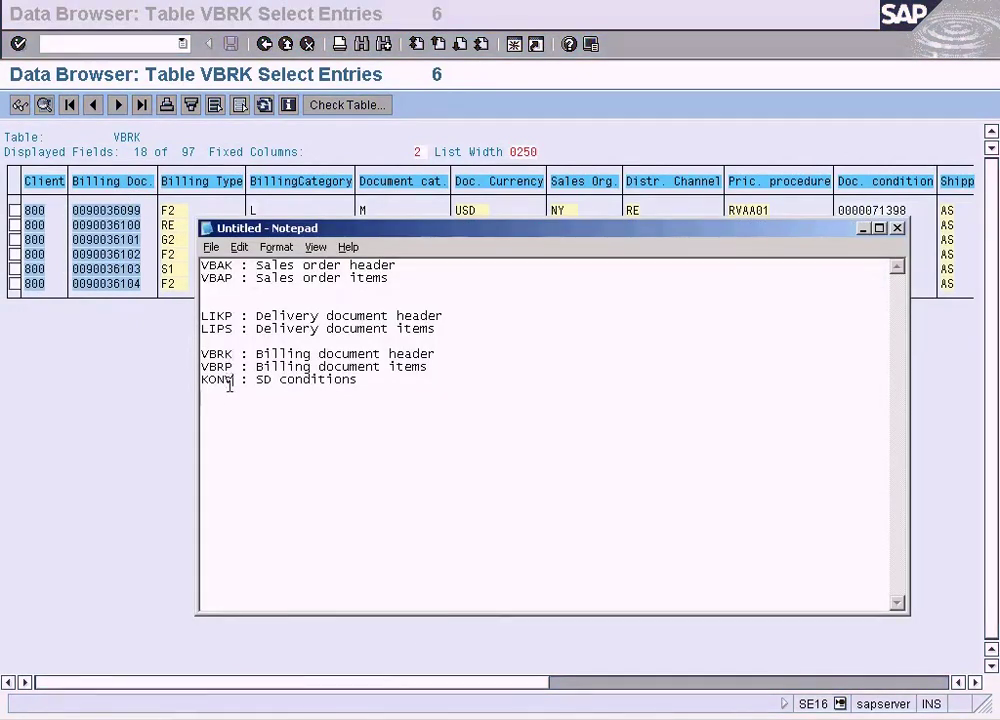
left_click(112, 413)
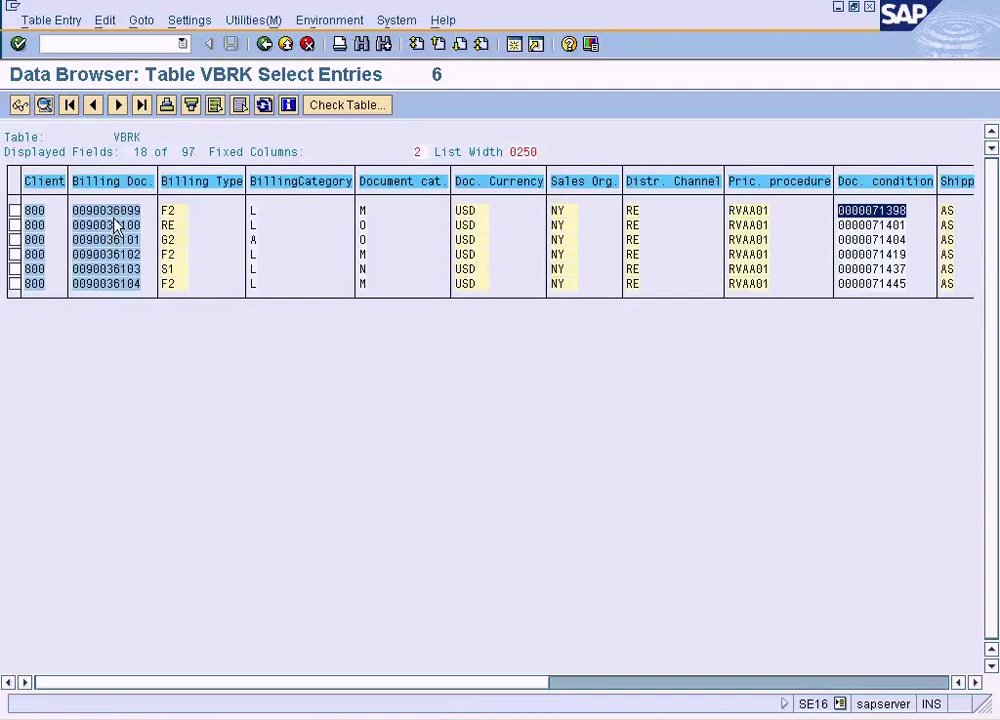
left_click(886, 229)
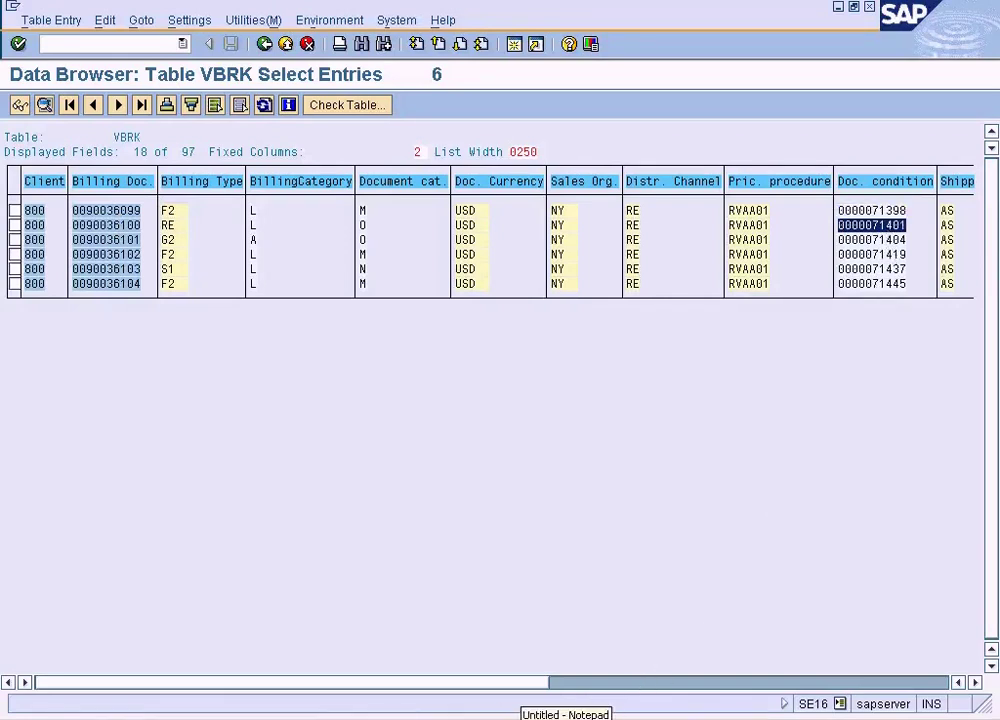
left_click(490, 714)
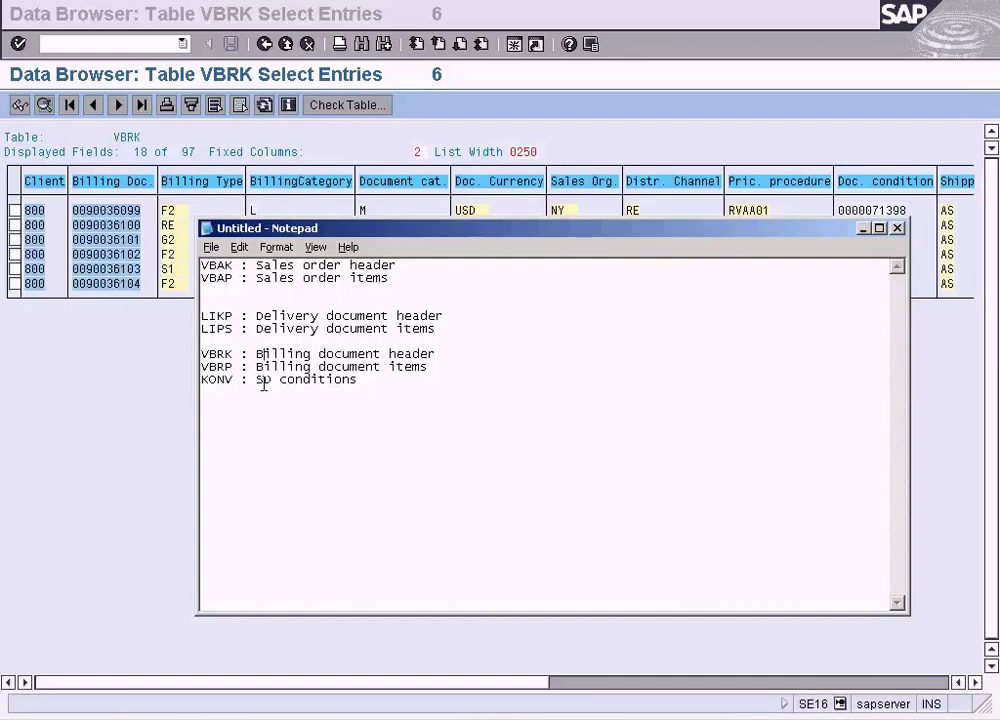
Select the table name KONV in the Notepad table notes.
left_click_drag(233, 380, 188, 378)
left_click(89, 214)
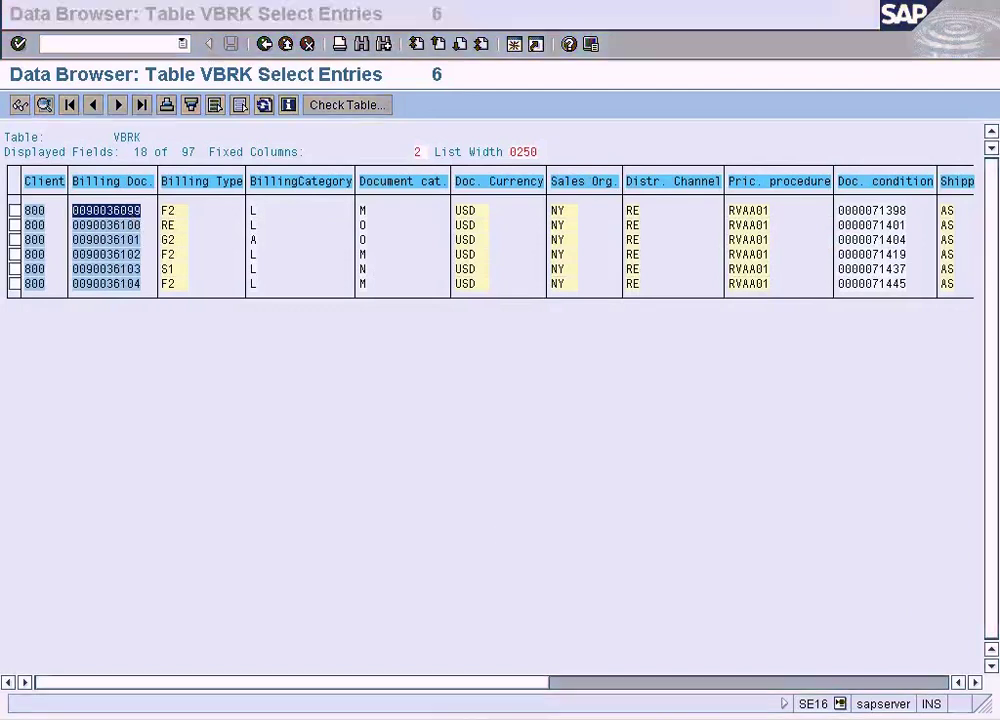
key("alt+Tab")
left_click(312, 465)
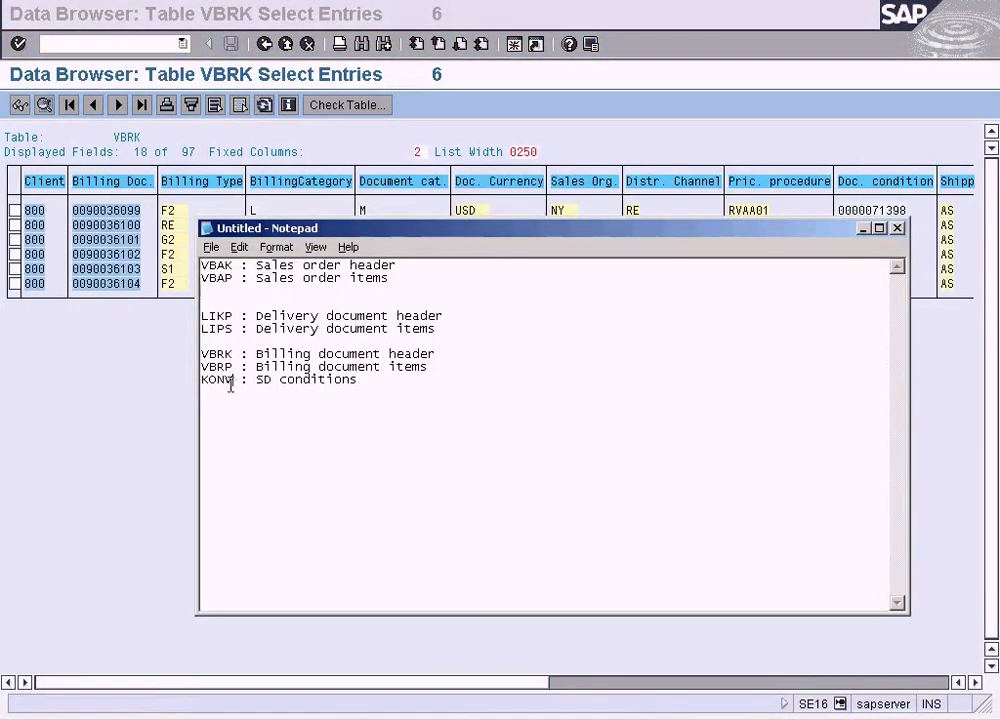
left_click(130, 222)
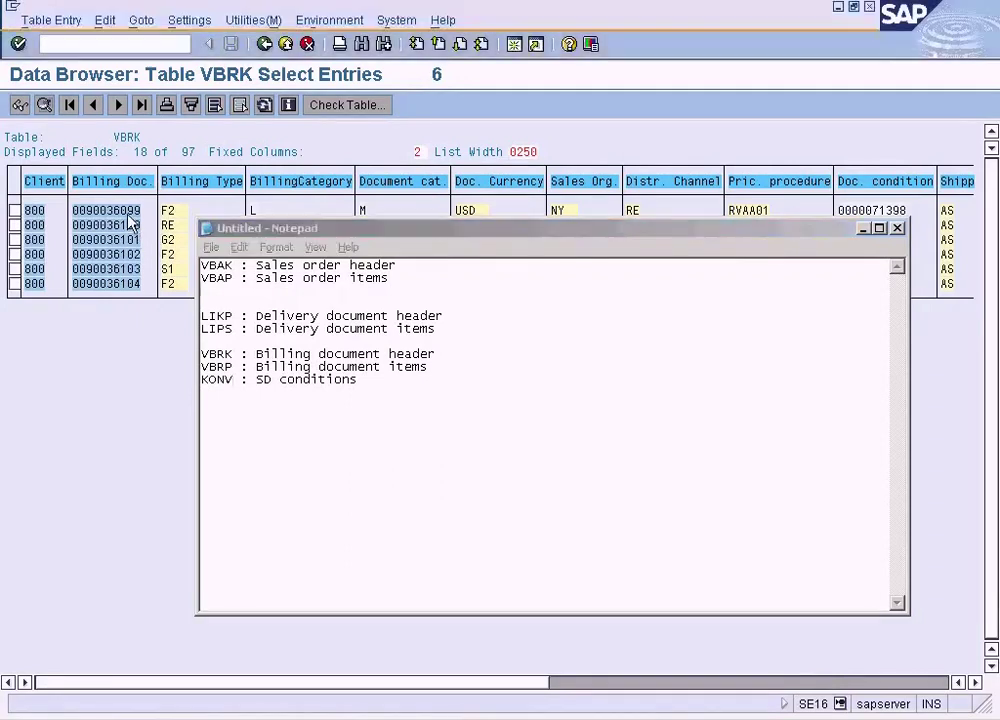
left_click(883, 213)
left_click(585, 716)
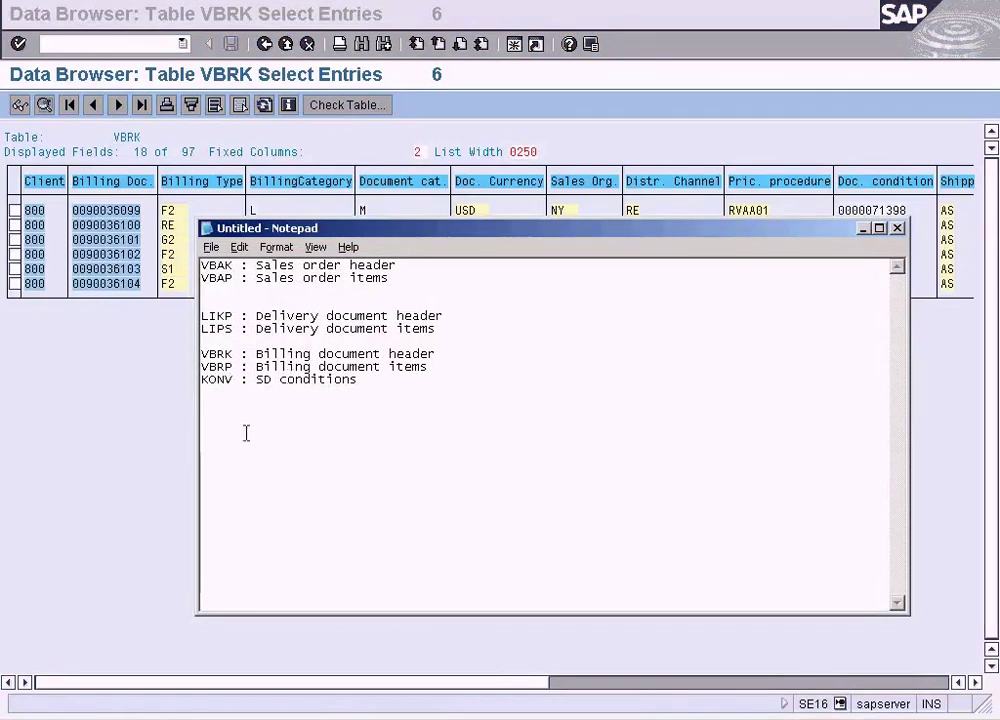
left_click(190, 440)
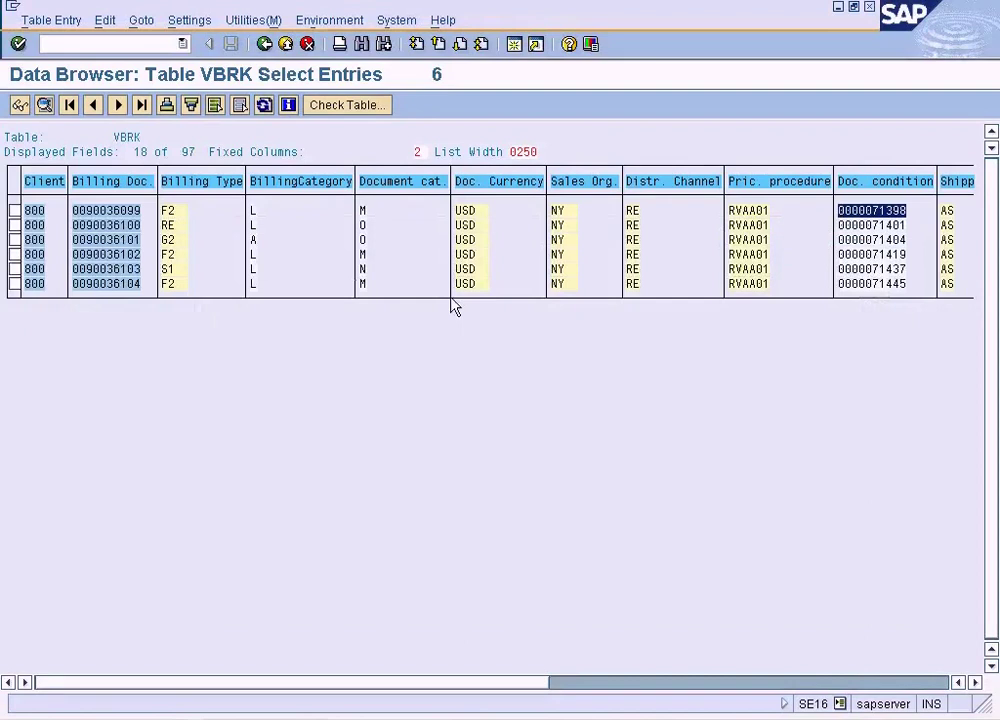
double_click(889, 213)
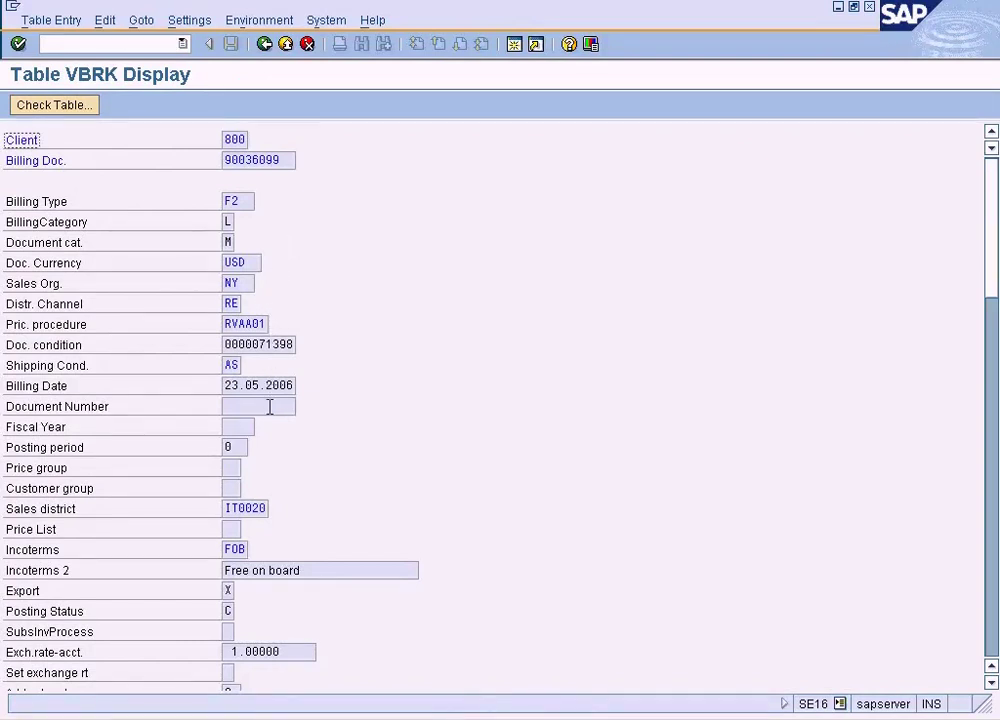
left_click_drag(221, 344, 370, 342)
key("ctrl+c")
left_click(469, 441)
left_click(280, 716)
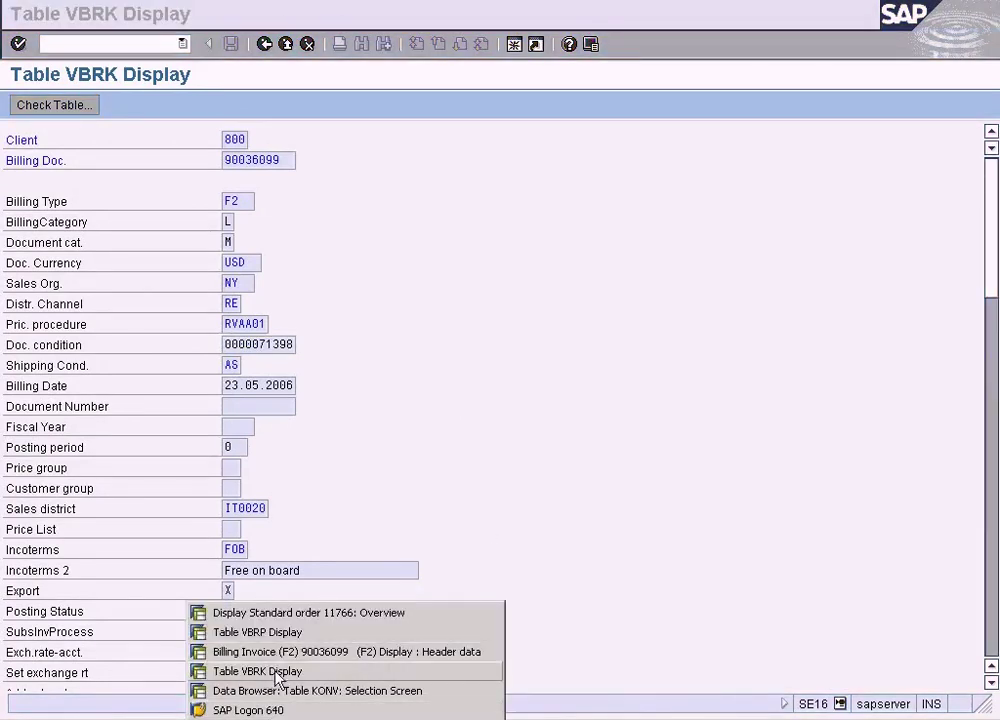
left_click(298, 691)
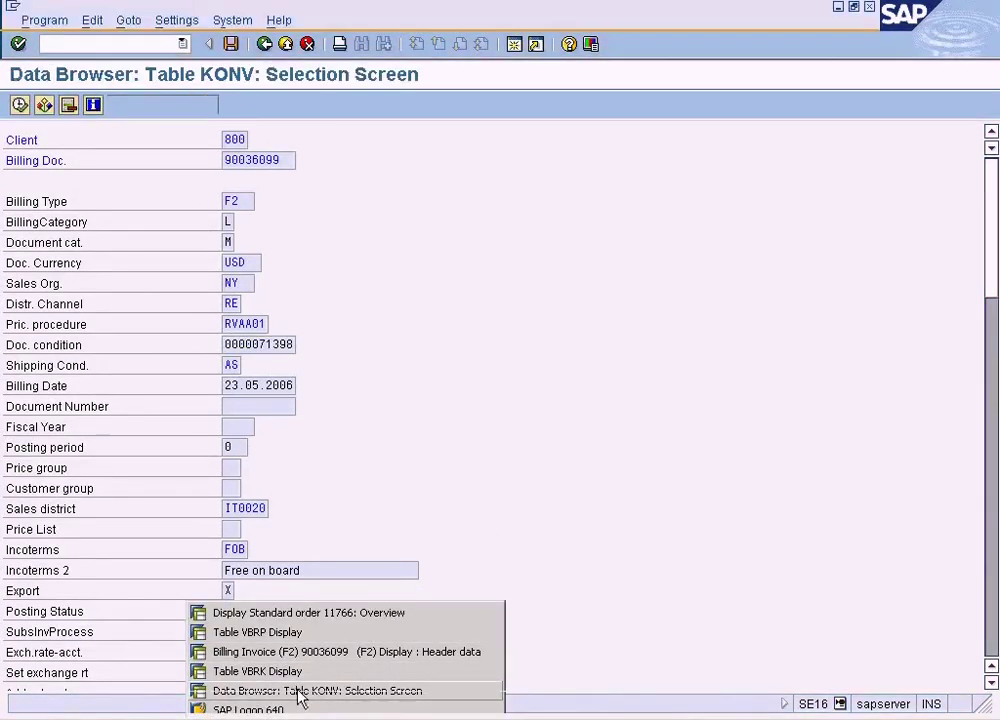
key("ctrl+v")
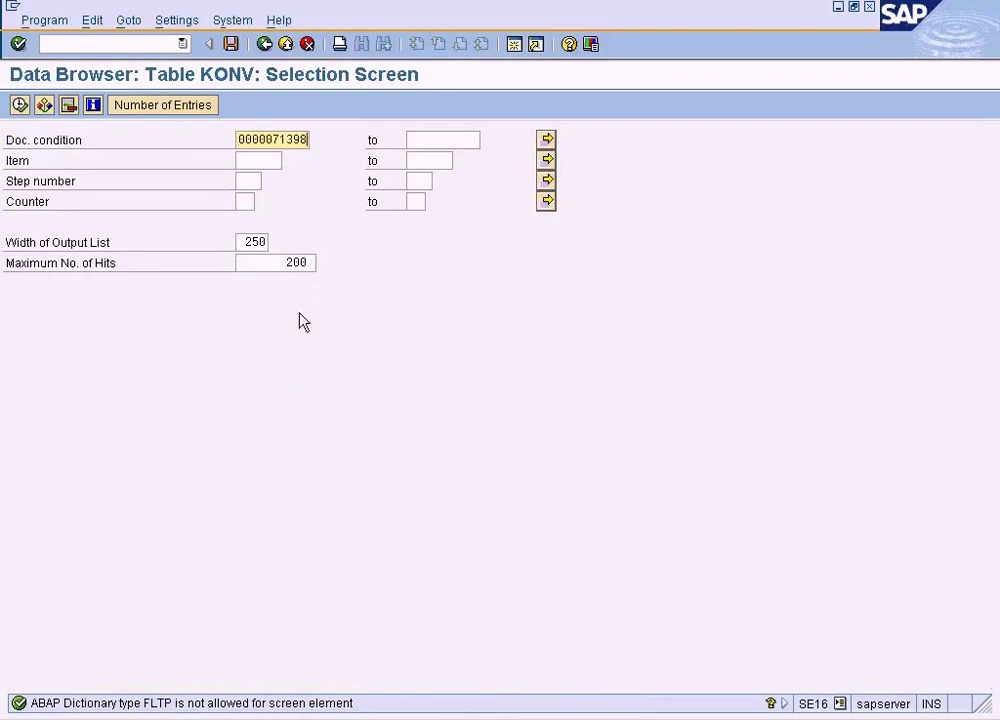
left_click(20, 106)
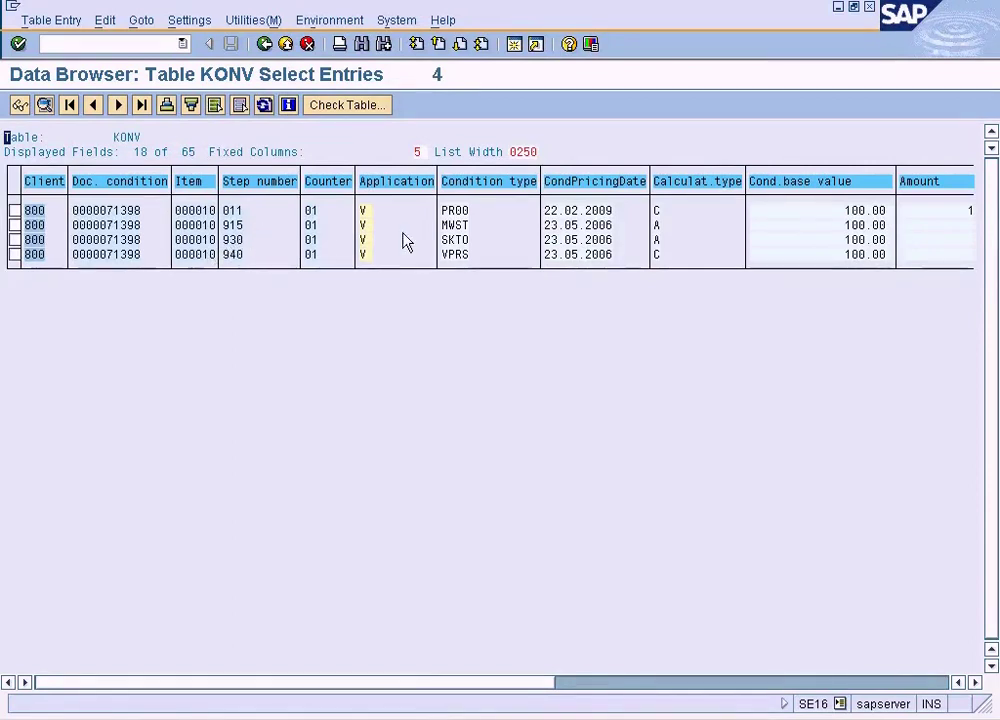
left_click(455, 210)
left_click(458, 240)
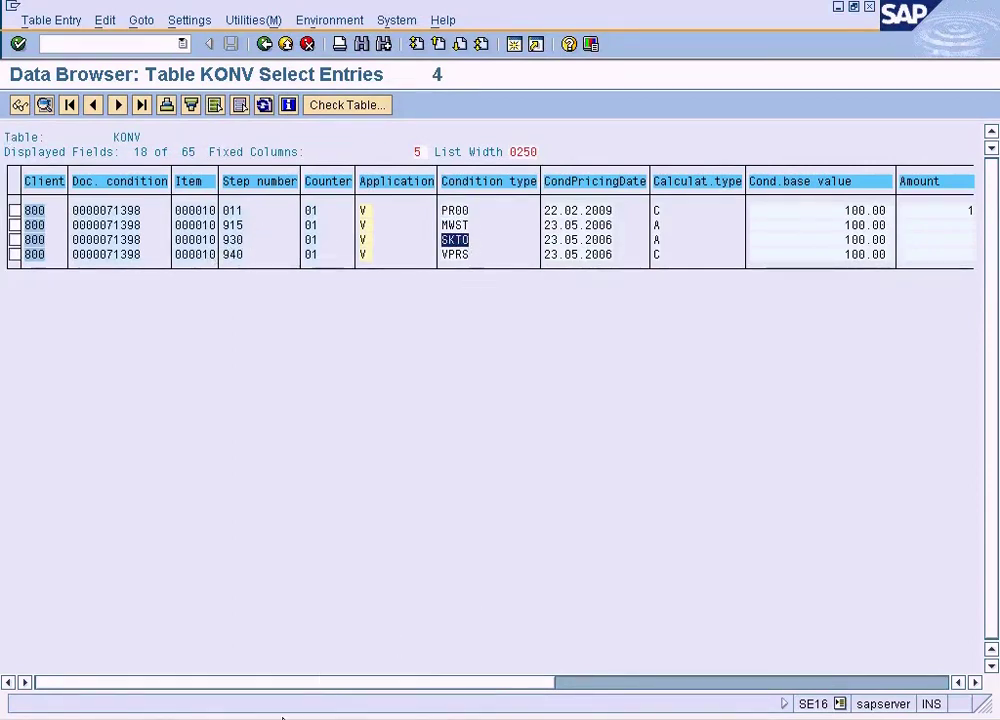
Compare the invoice's PR00 price condition in VF03 with row 1's KONV base value 100.00.
left_click(282, 718)
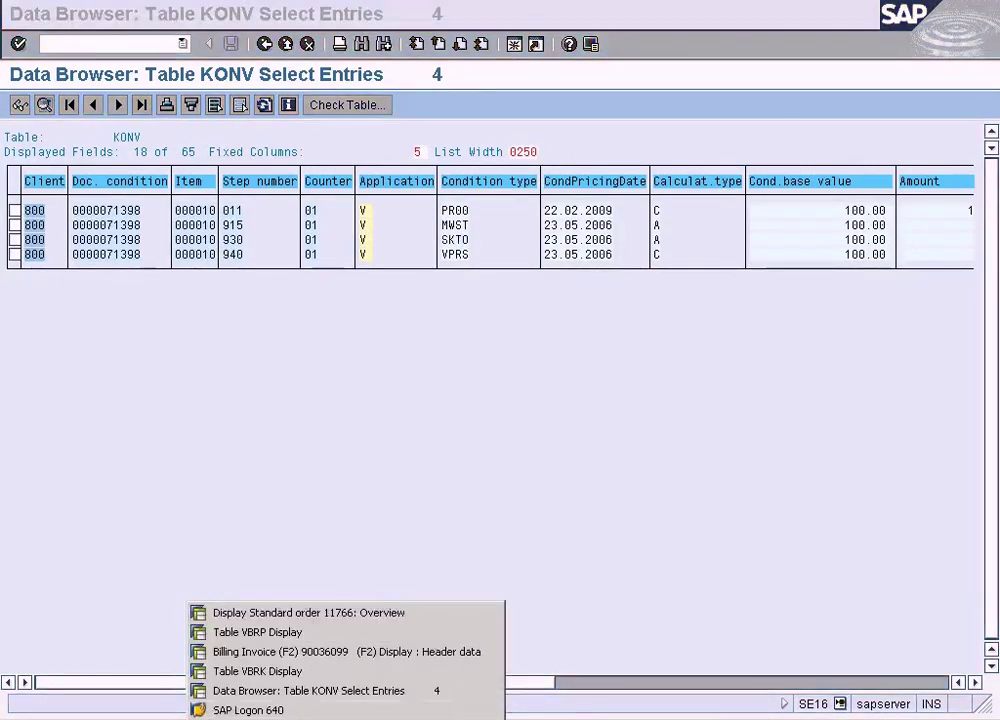
left_click(320, 671)
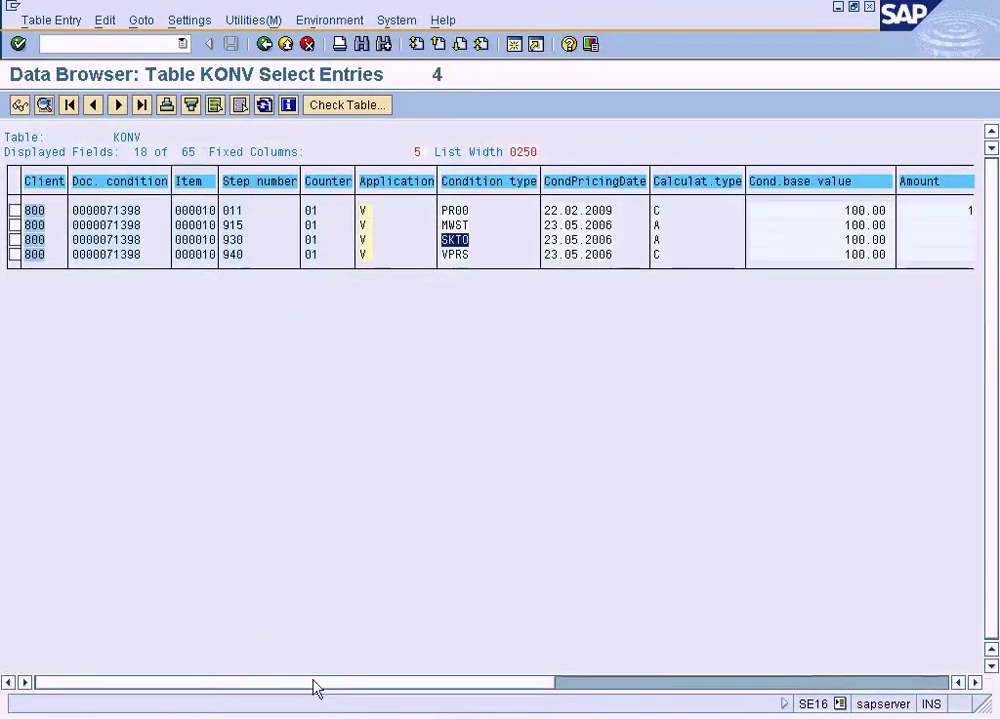
left_click(300, 718)
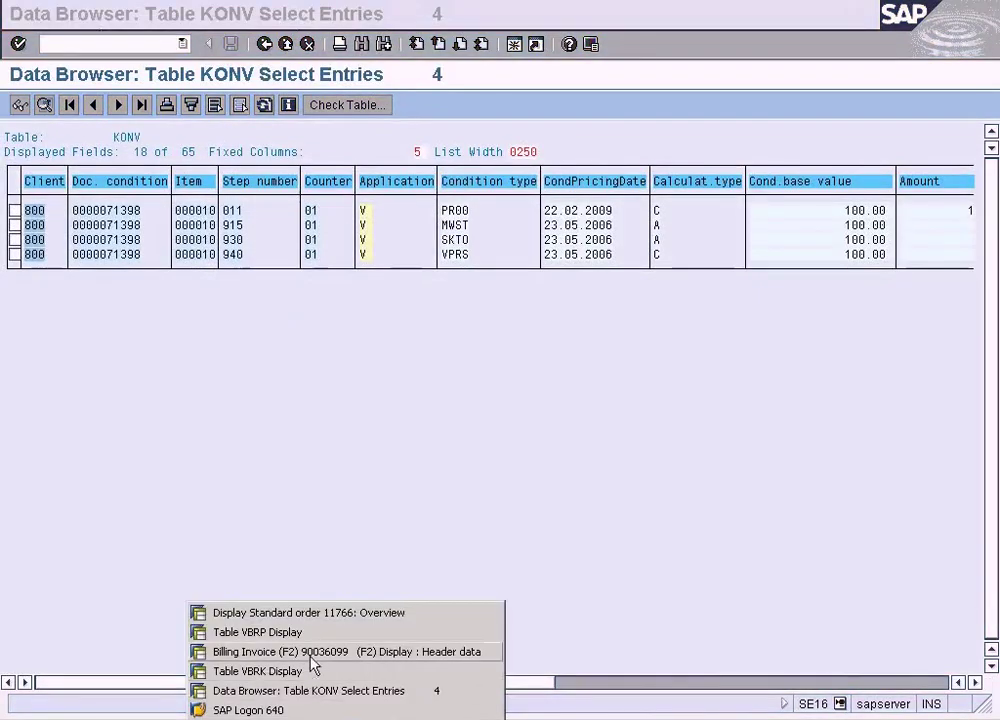
left_click(311, 657)
left_click(94, 392)
left_click(300, 718)
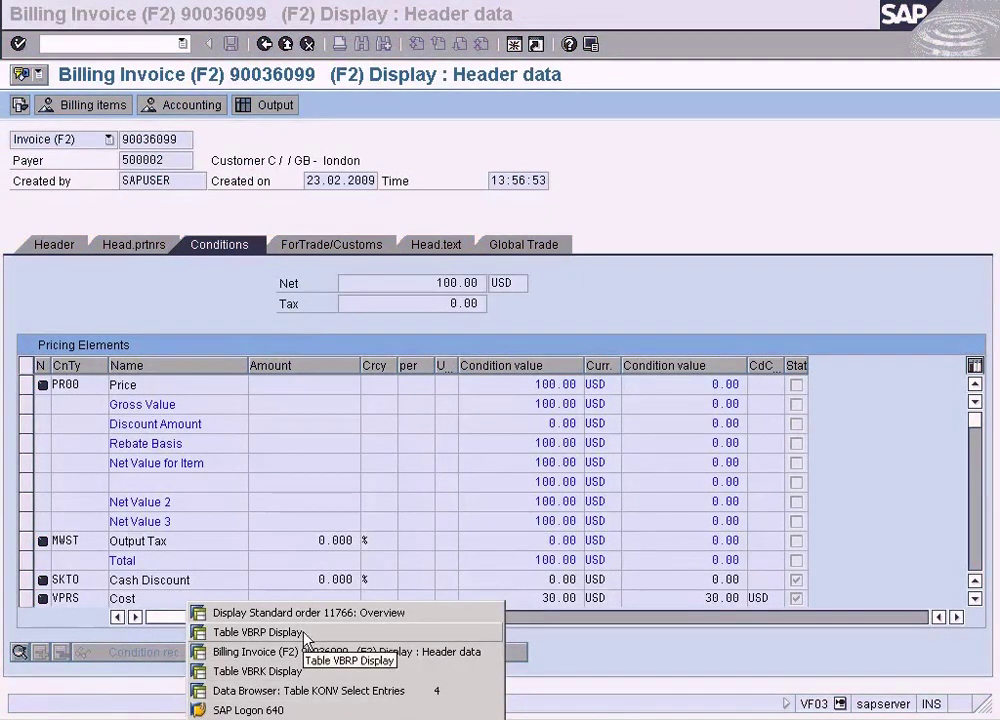
left_click(305, 690)
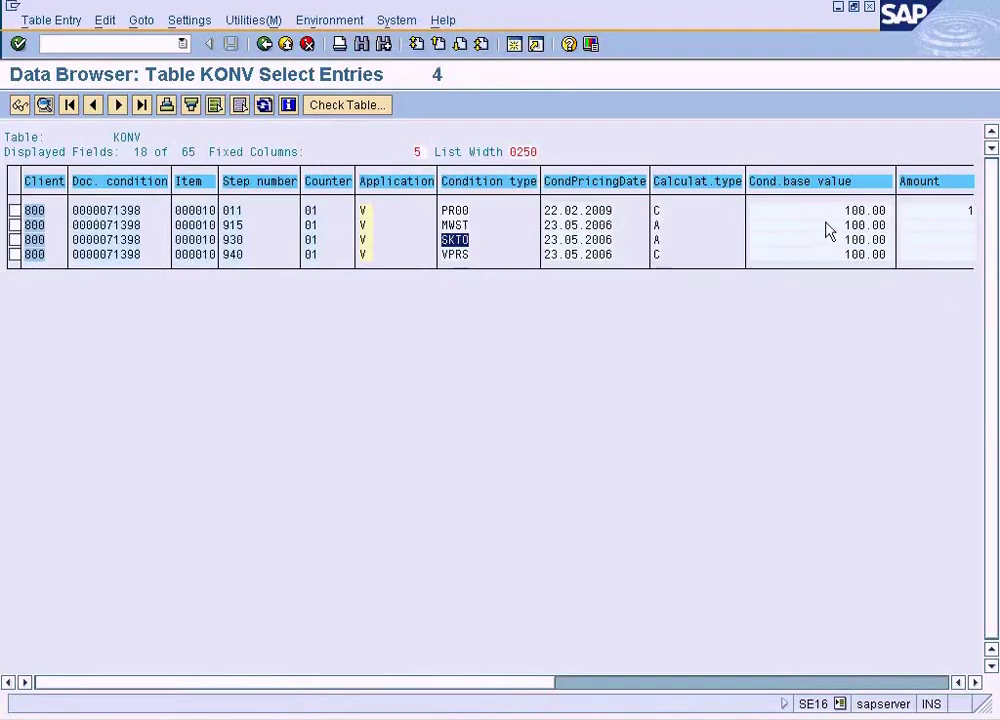
left_click(860, 211)
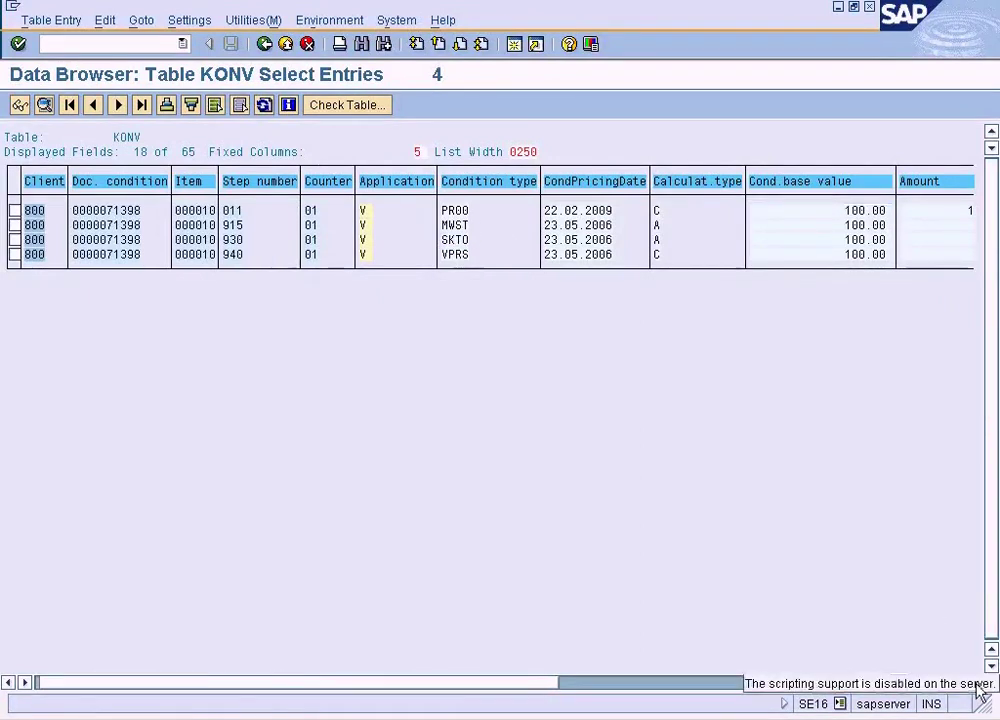
Check KONV row 1's PR00 amount of 10.00 against the invoice's pricing conditions.
left_click(975, 682)
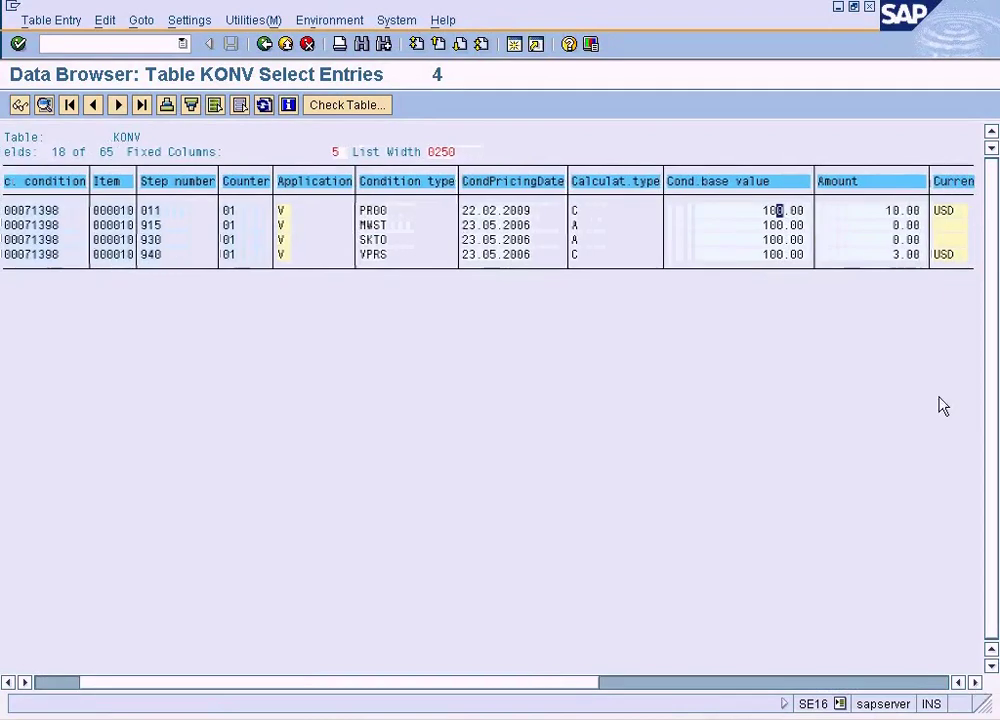
left_click(897, 212)
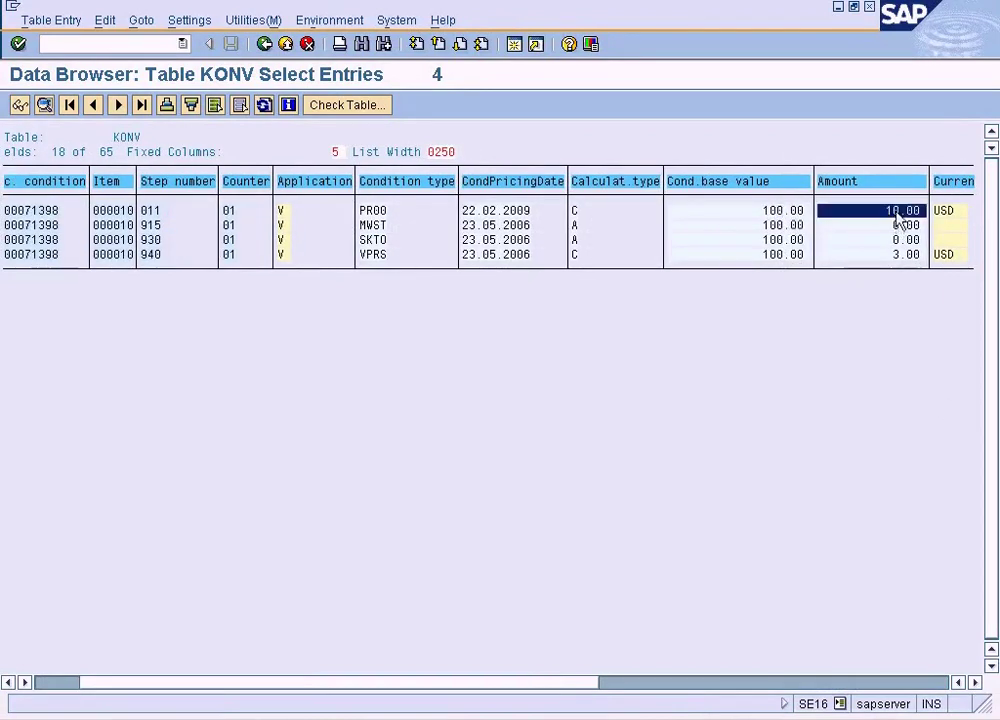
key("alt+Tab")
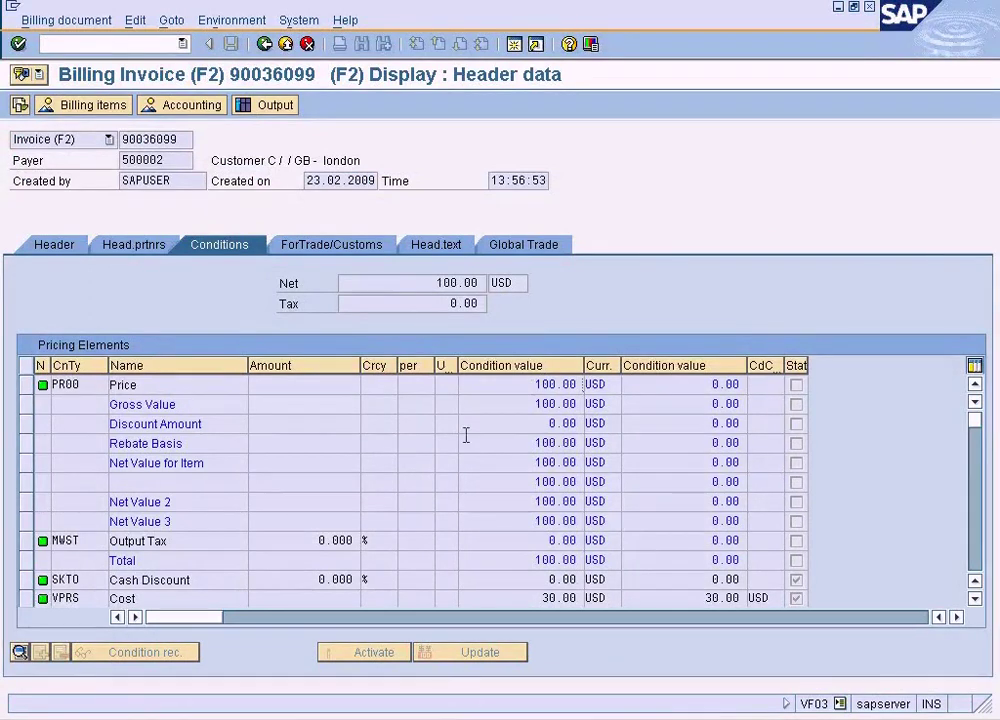
key("alt+Tab")
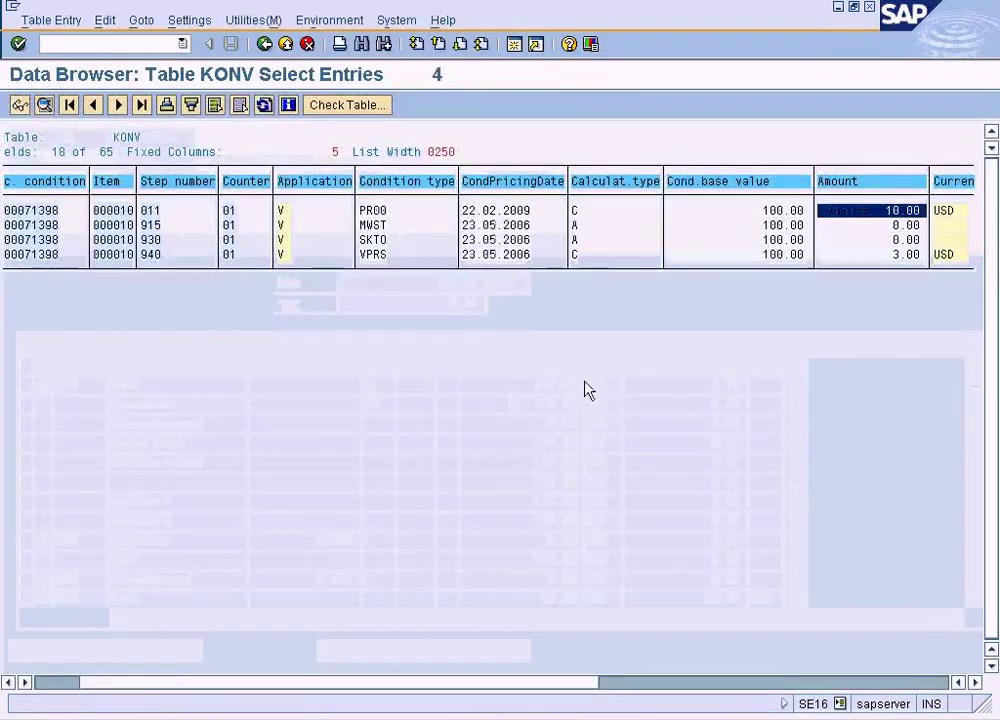
Scroll the KONV list right to show the amount, currency and unit columns.
left_click(975, 682)
left_click(975, 682)
left_click(975, 682)
left_click(975, 682)
left_click(975, 682)
left_click(975, 682)
left_click(975, 682)
left_click(975, 682)
left_click(975, 682)
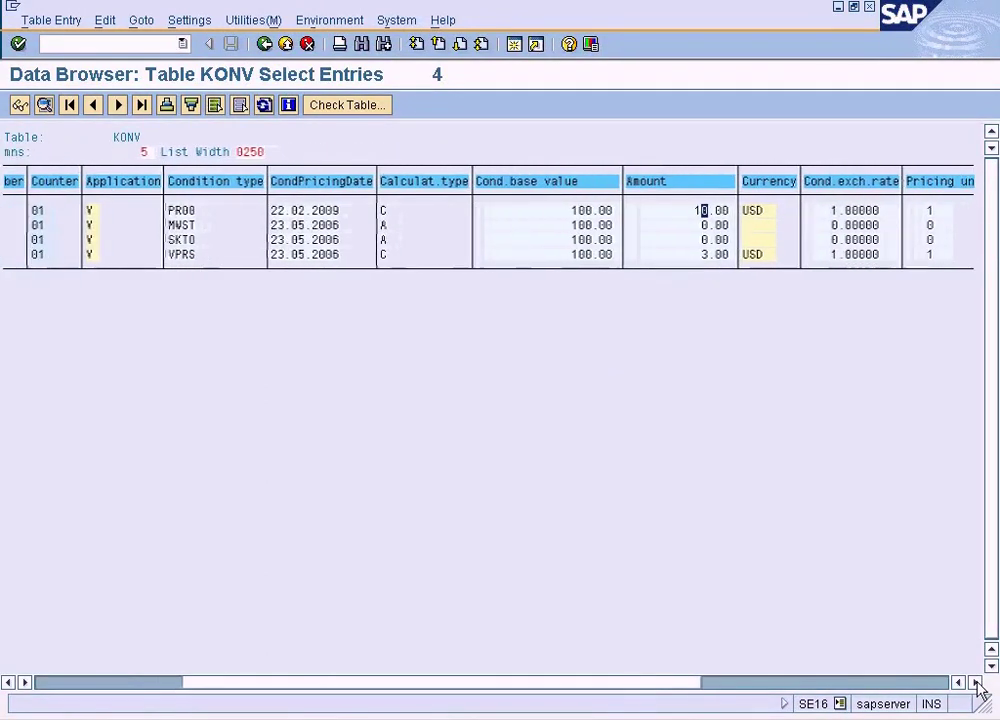
left_click(975, 682)
left_click(975, 682)
left_click(975, 682)
left_click(975, 682)
left_click(975, 682)
left_click(975, 682)
left_click(975, 682)
left_click(975, 682)
left_click(975, 682)
left_click(975, 682)
left_click(975, 682)
left_click(975, 682)
left_click(975, 682)
left_click(975, 682)
left_click(975, 682)
left_click(975, 682)
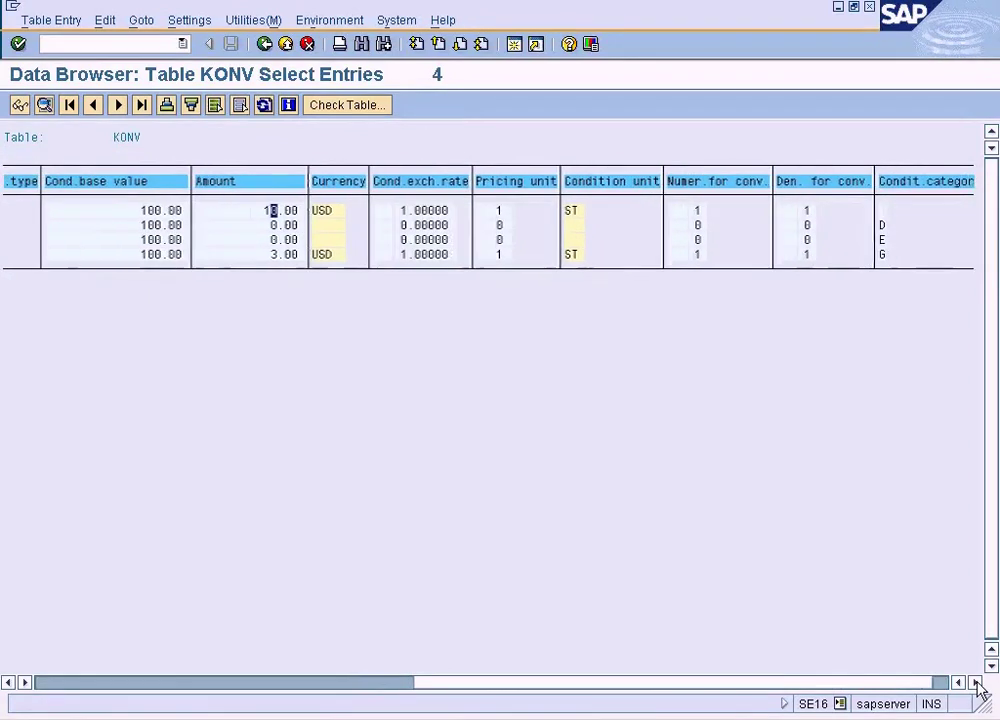
left_click(975, 682)
Inspect the PR00 record's condition value 100.00, account key ERL and G/L account 500004, then go back.
double_click(233, 210)
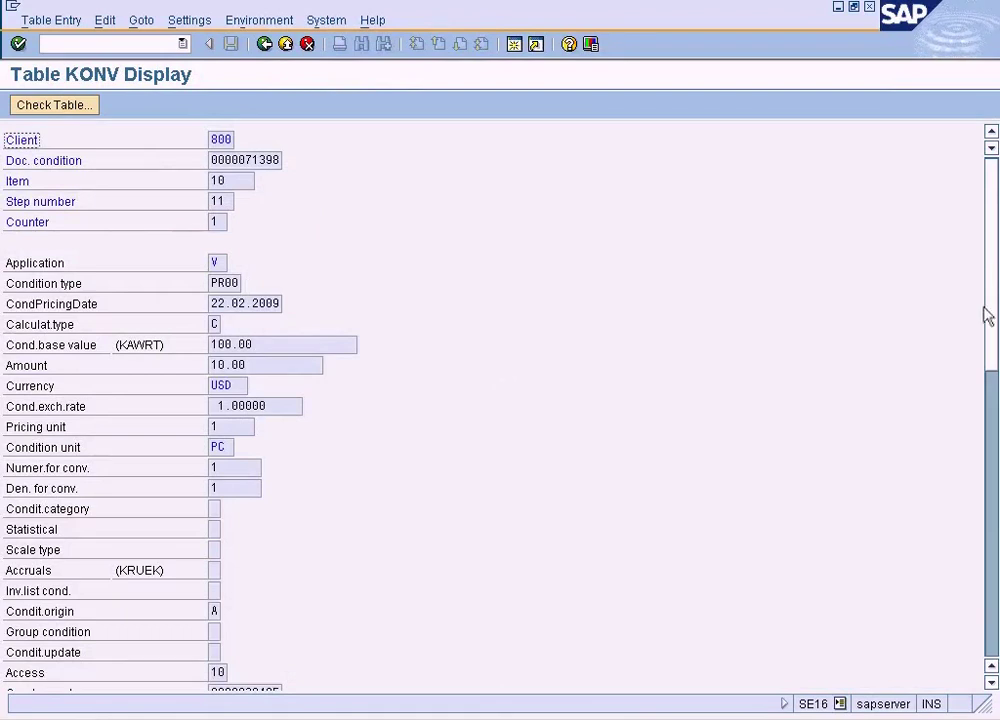
left_click_drag(991, 303, 989, 455)
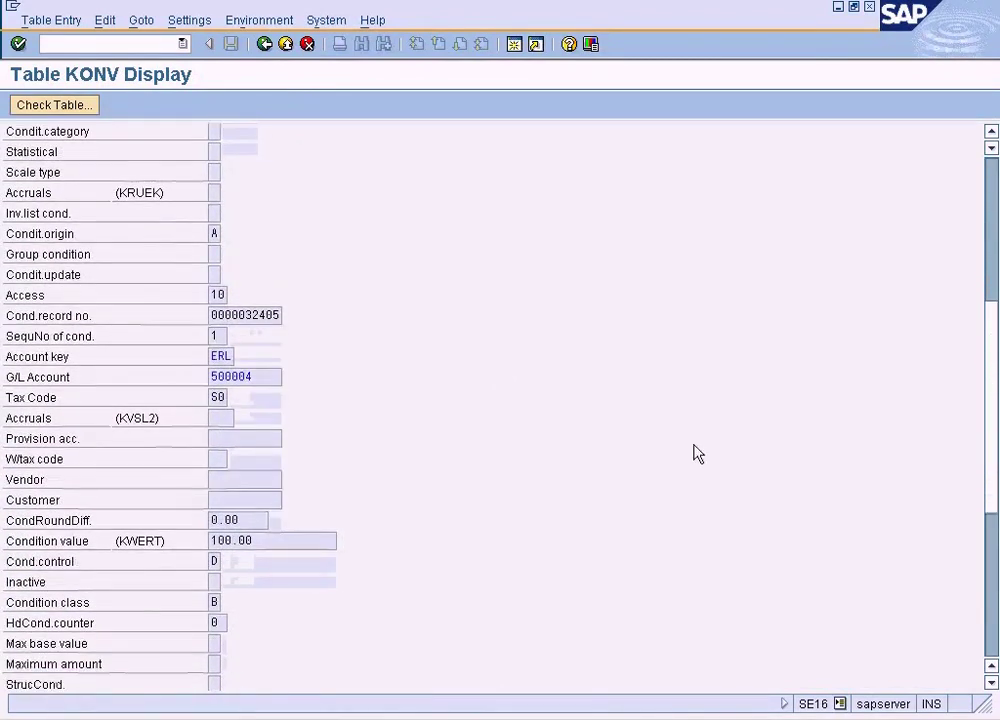
left_click(264, 44)
Open the Settings > Format List menu on the KONV list.
left_click(62, 684)
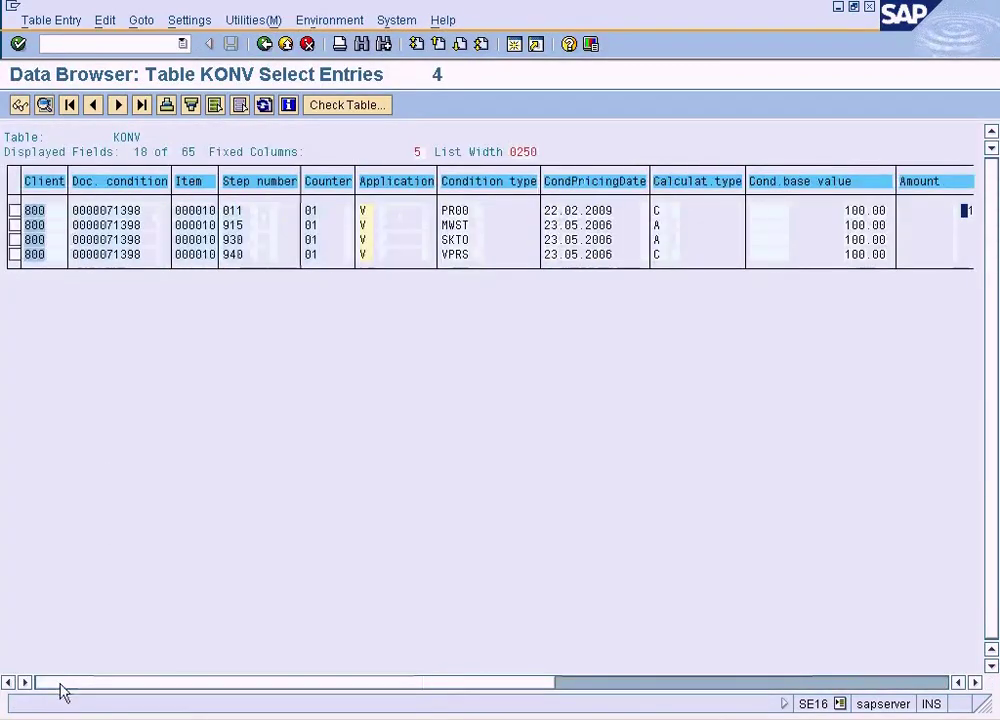
left_click(246, 21)
mouse_move(190, 20)
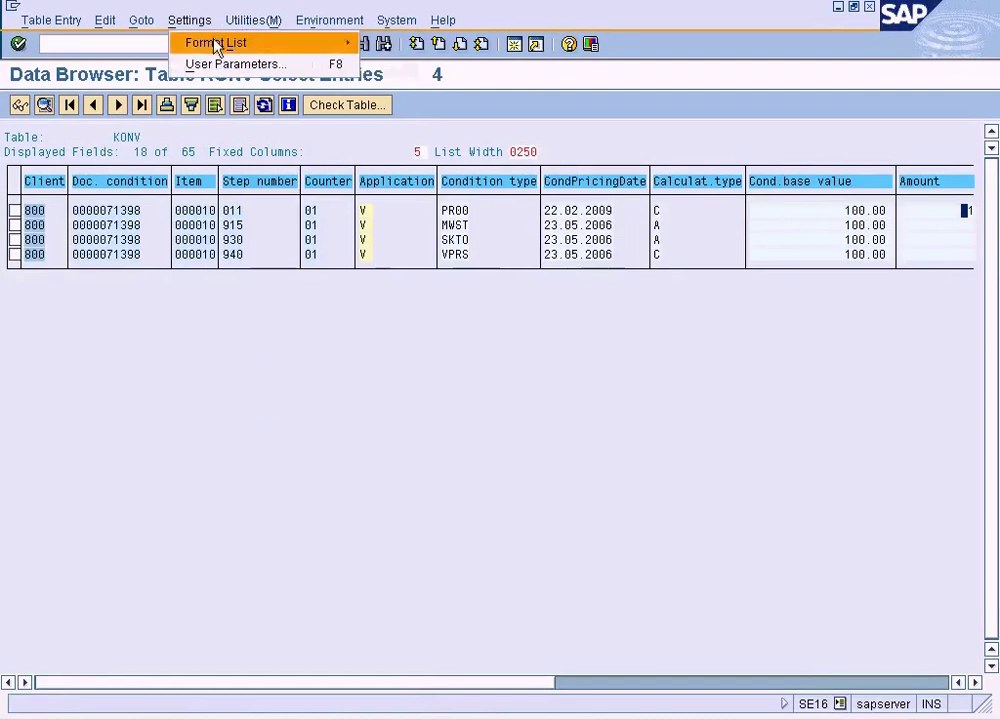
mouse_move(319, 42)
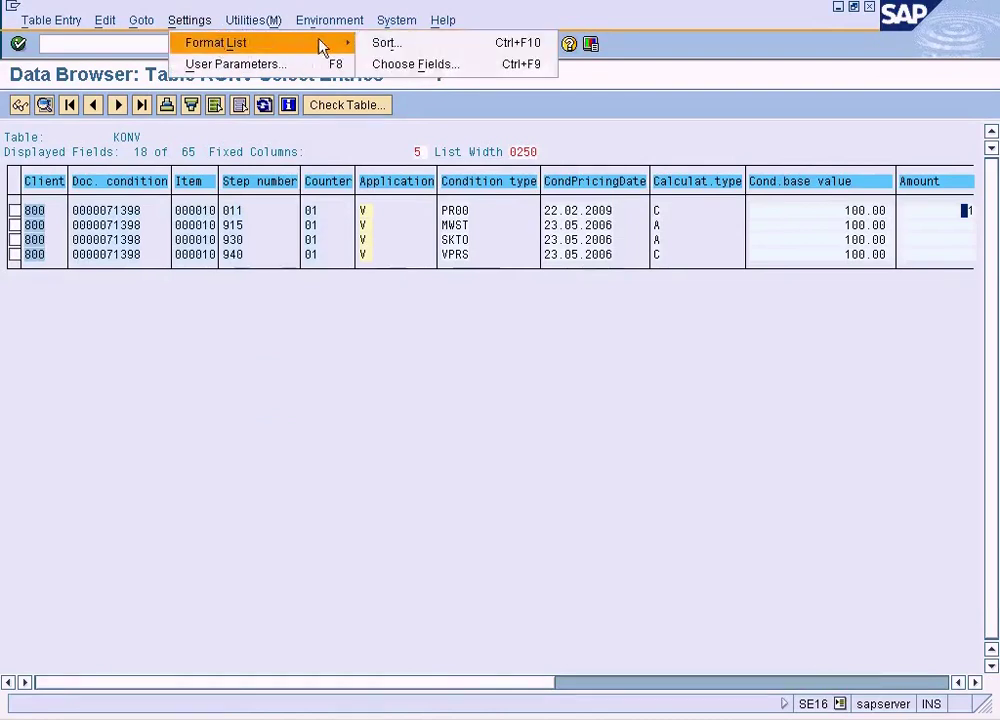
In Choose Fields, deselect all and tick Client, Doc. condition no. and Condition type.
left_click(435, 65)
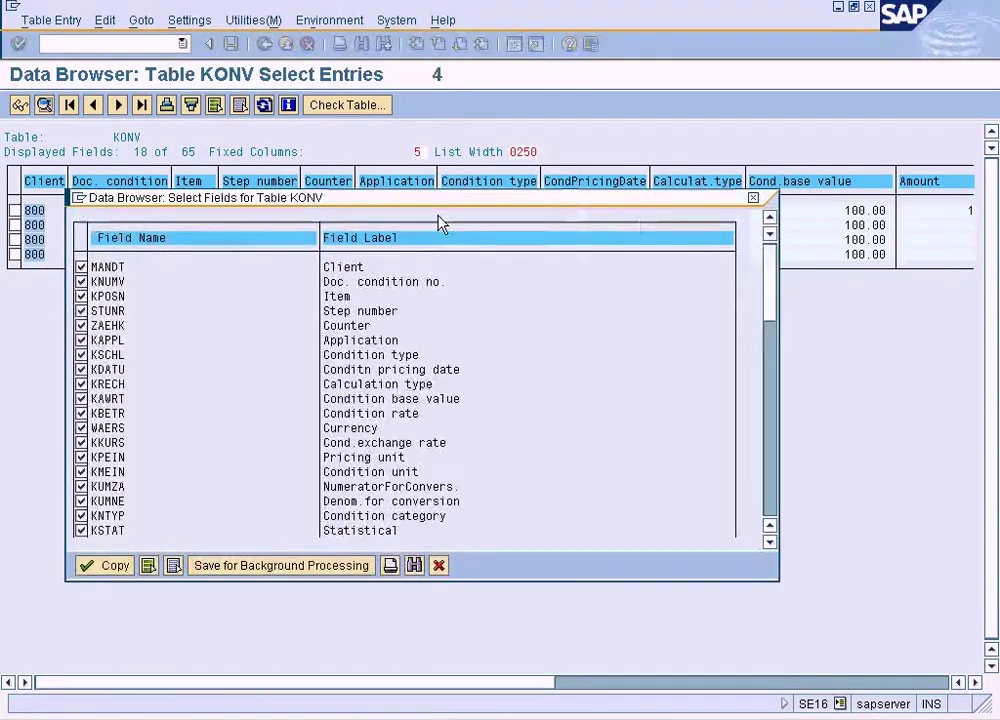
left_click(173, 565)
left_click(81, 267)
left_click(81, 282)
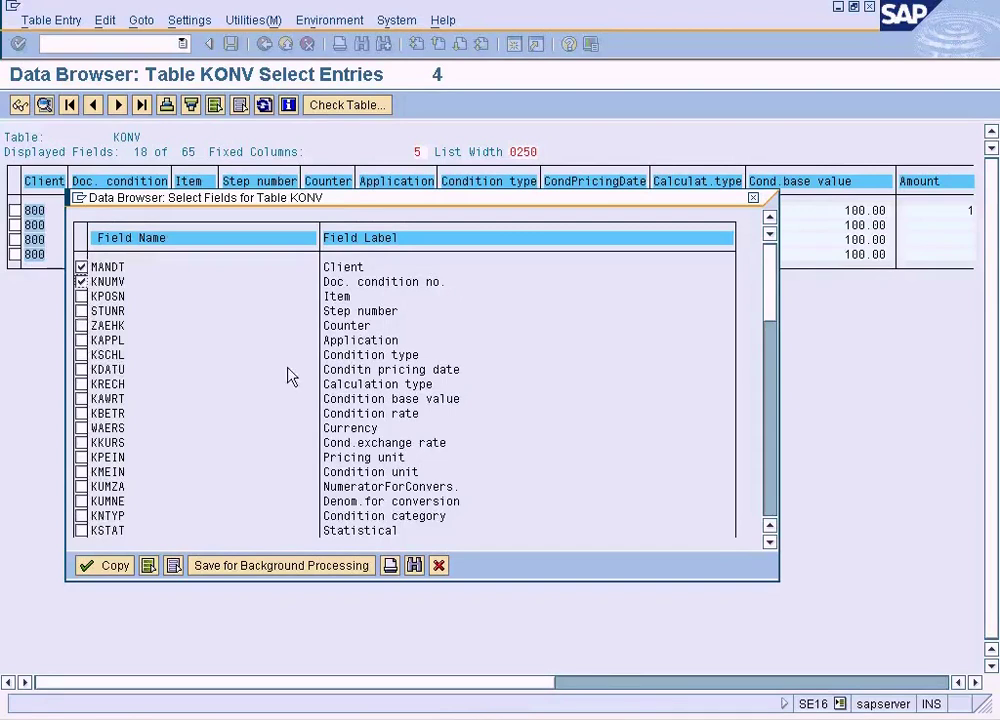
left_click(82, 355)
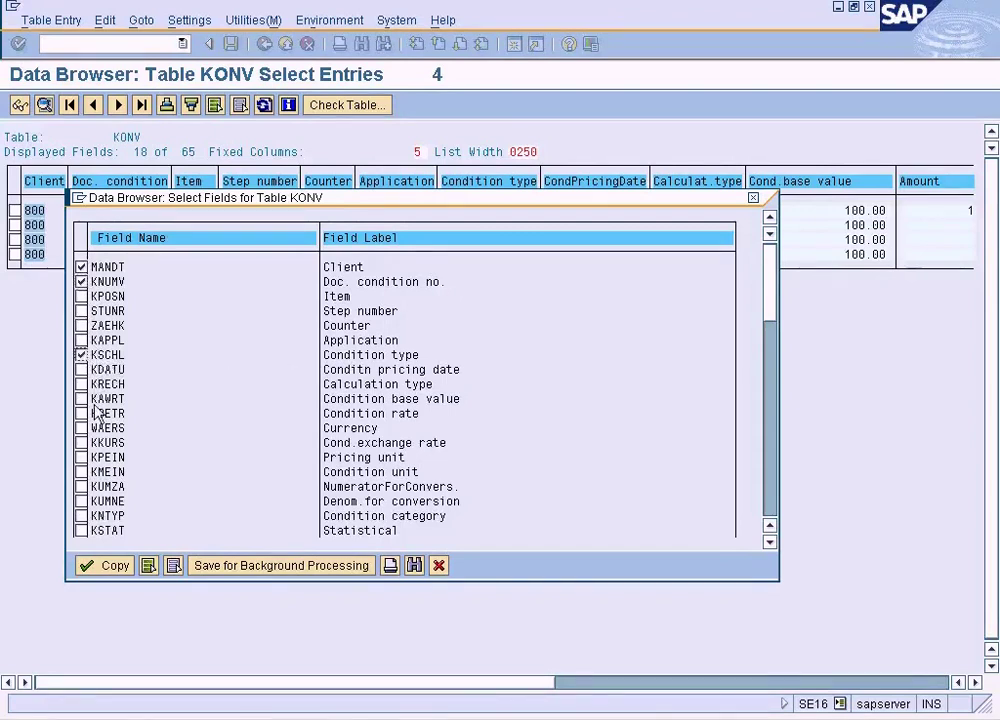
Tick Condition value (KWERT) as well and copy the four-field selection to the list.
left_click_drag(396, 224, 470, 312)
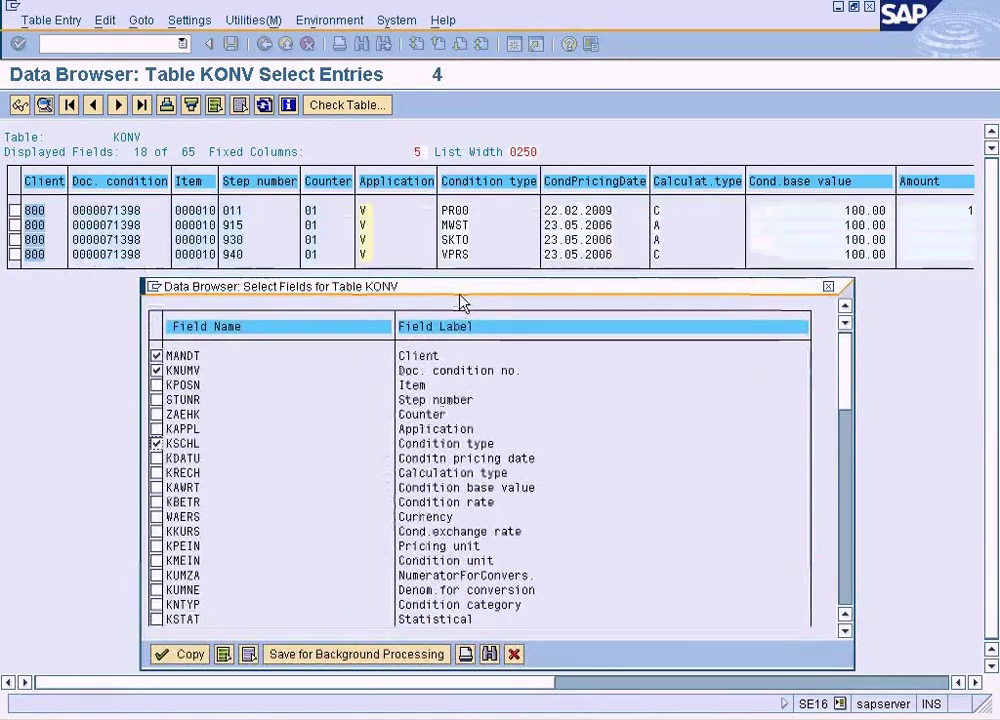
left_click(845, 631)
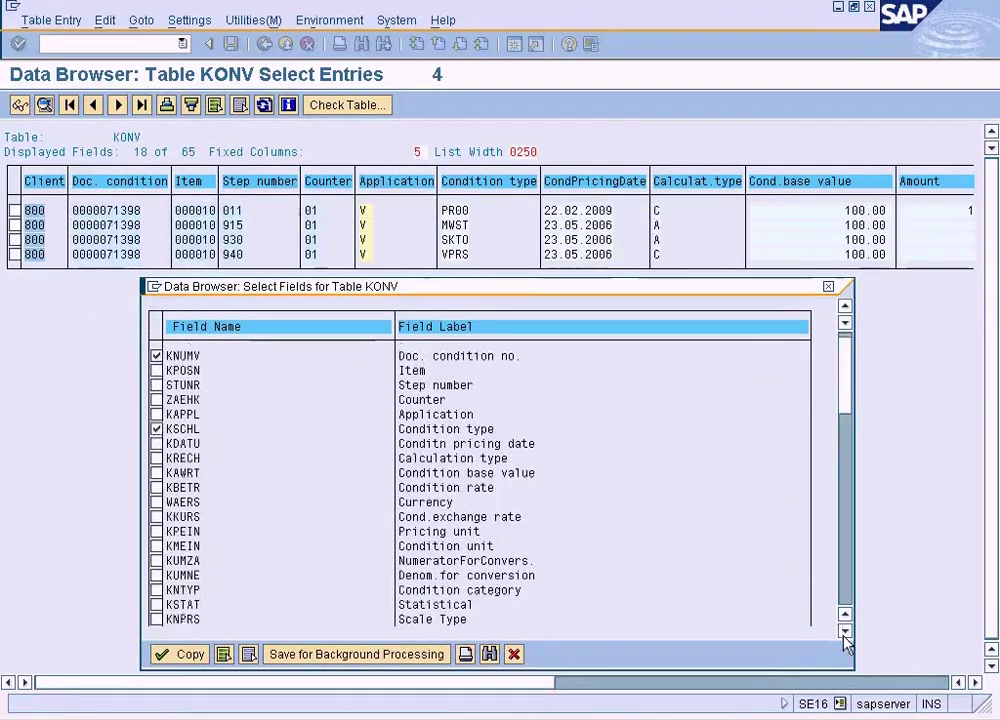
left_click(845, 631)
left_click(845, 631)
left_click(845, 631)
left_click(845, 631)
left_click(845, 631)
left_click(845, 631)
left_click(845, 631)
left_click(845, 631)
left_click(845, 631)
left_click(845, 631)
left_click(845, 631)
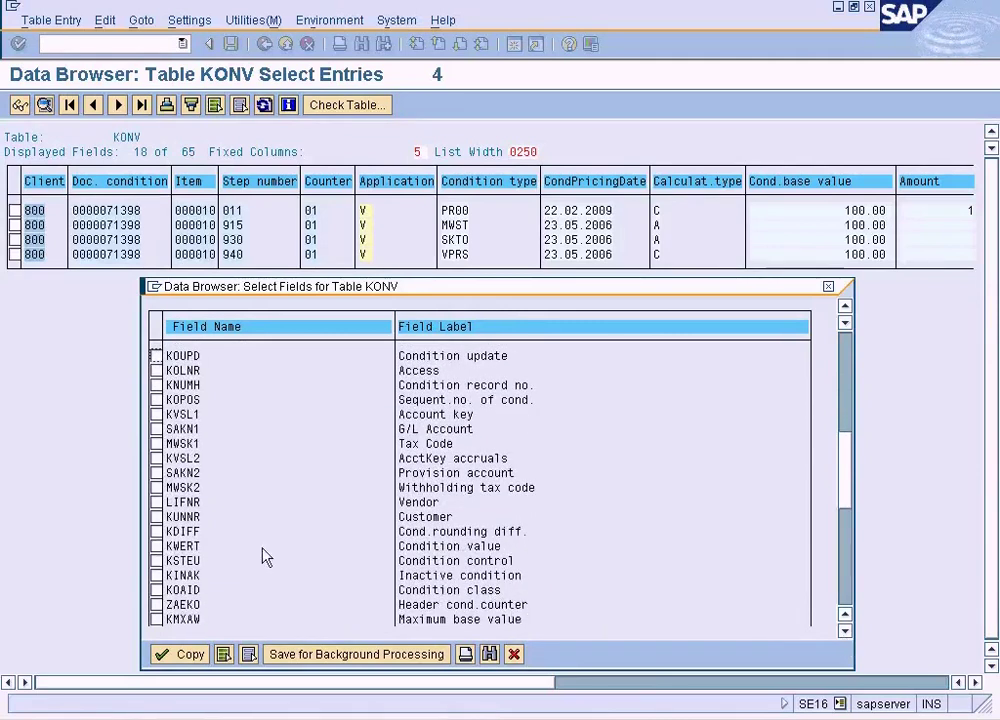
left_click(156, 546)
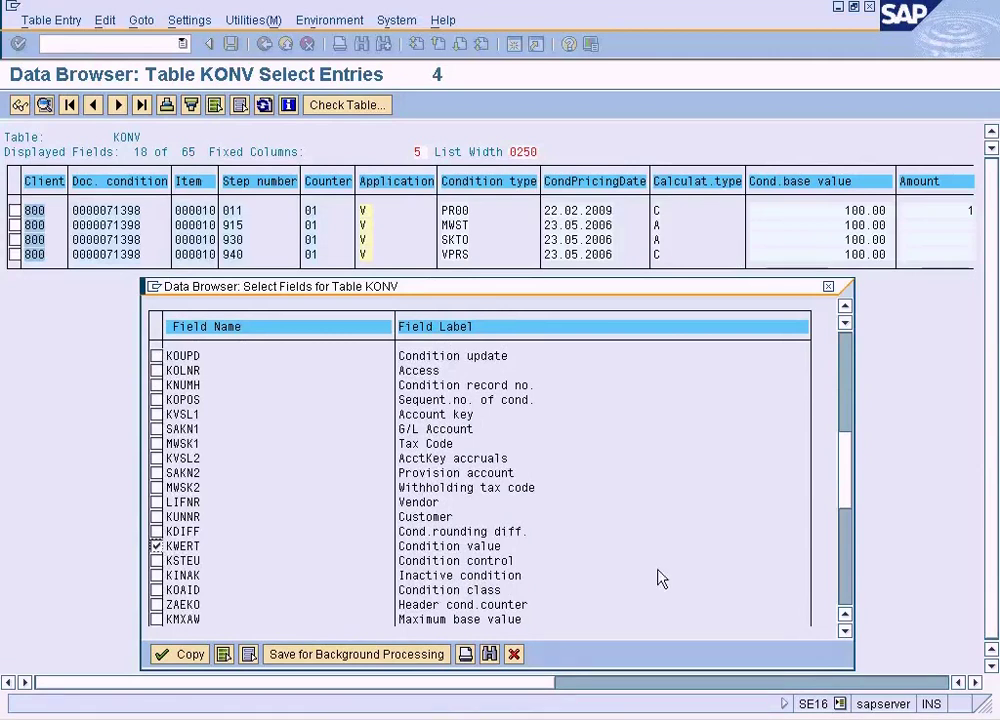
left_click(845, 630)
left_click(845, 630)
left_click(845, 630)
left_click(845, 630)
left_click(845, 630)
left_click(845, 630)
left_click(845, 630)
left_click(845, 630)
left_click(845, 630)
left_click(845, 630)
left_click(845, 630)
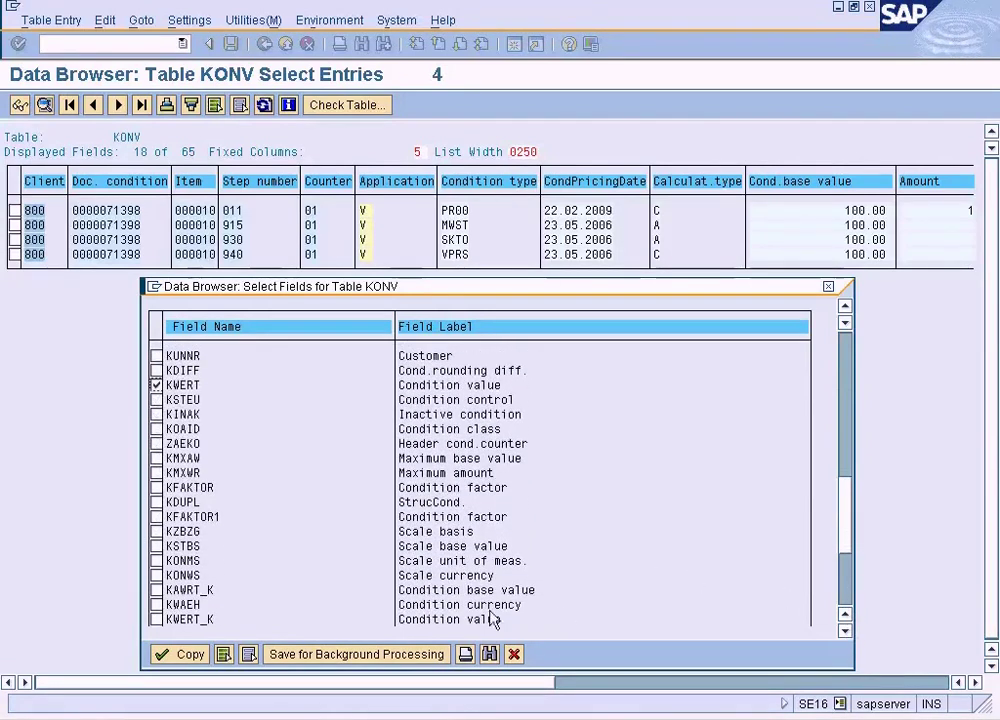
left_click(156, 590)
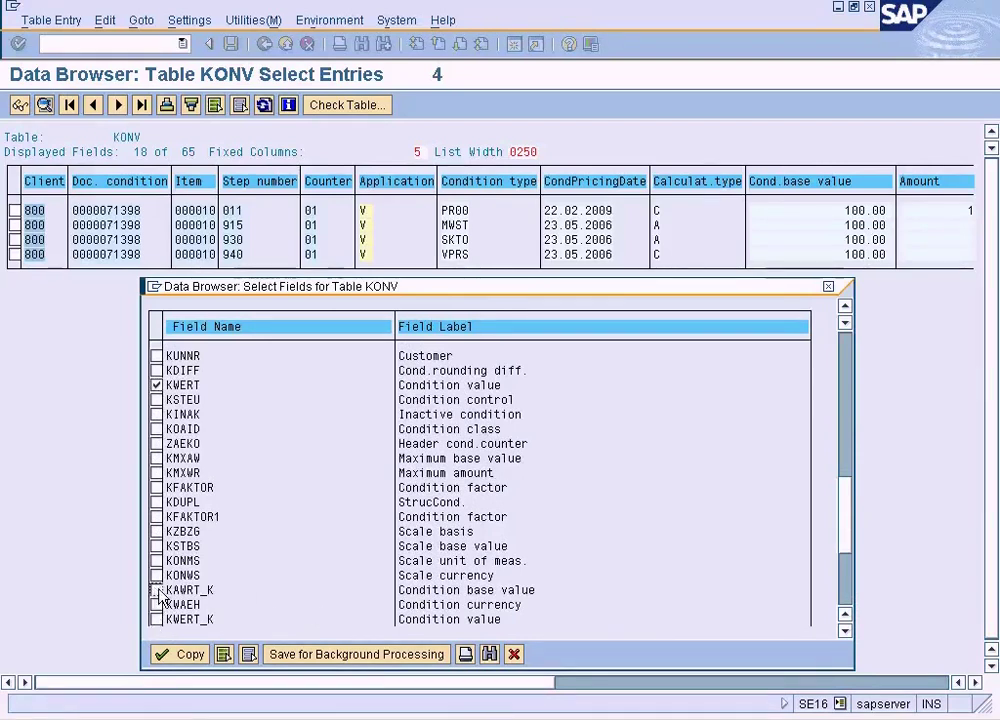
left_click(846, 360)
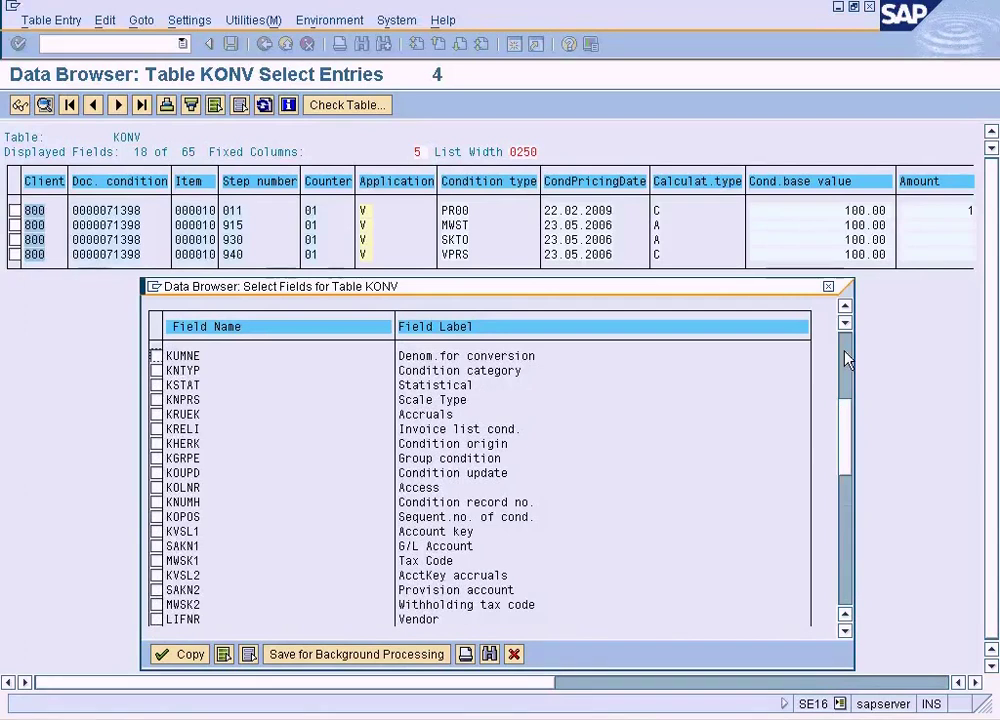
left_click(846, 345)
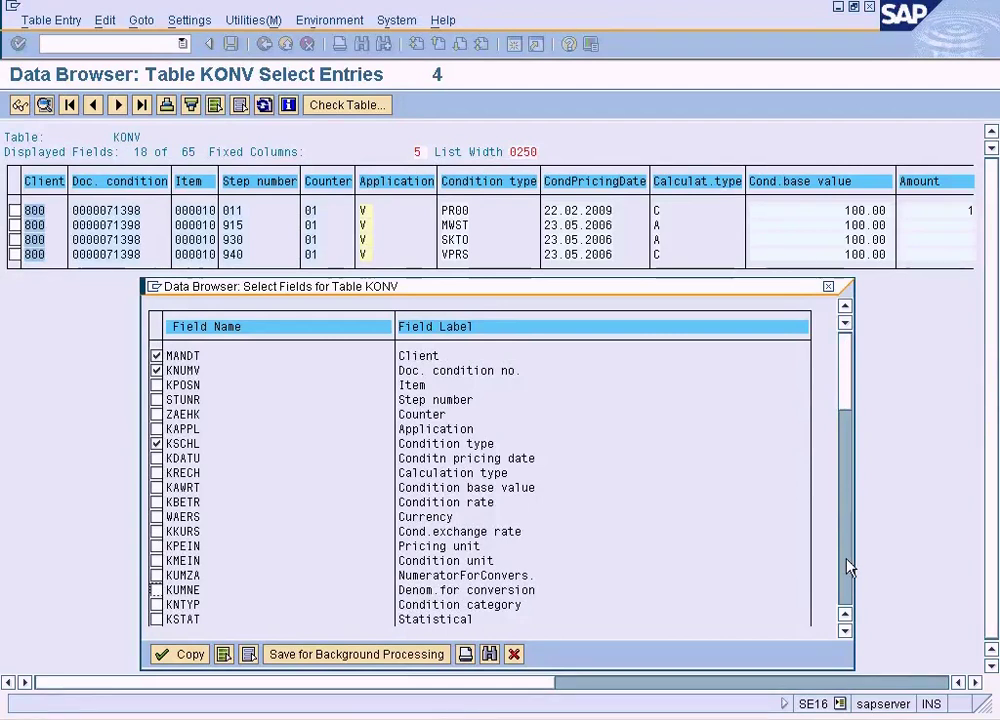
left_click(187, 654)
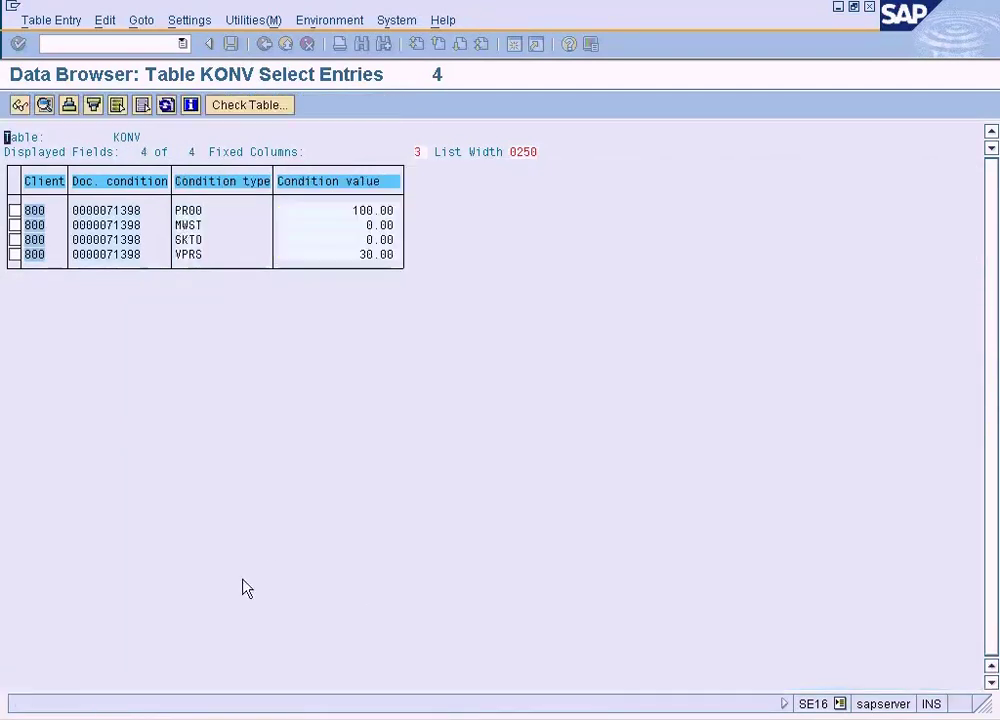
left_click(372, 210)
left_click(199, 214)
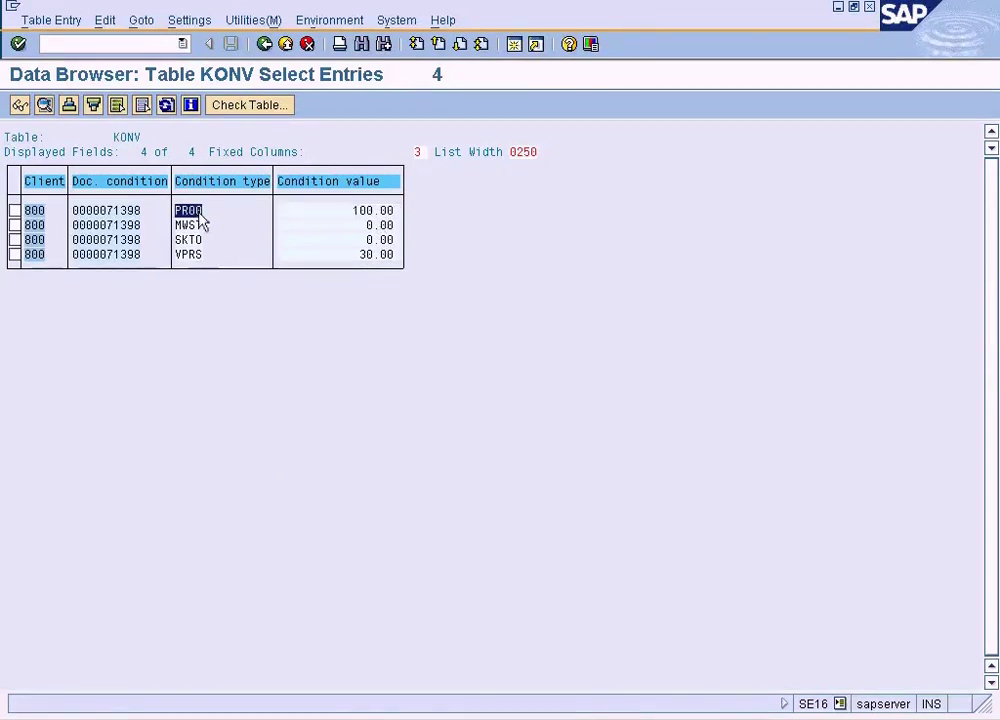
key("F2")
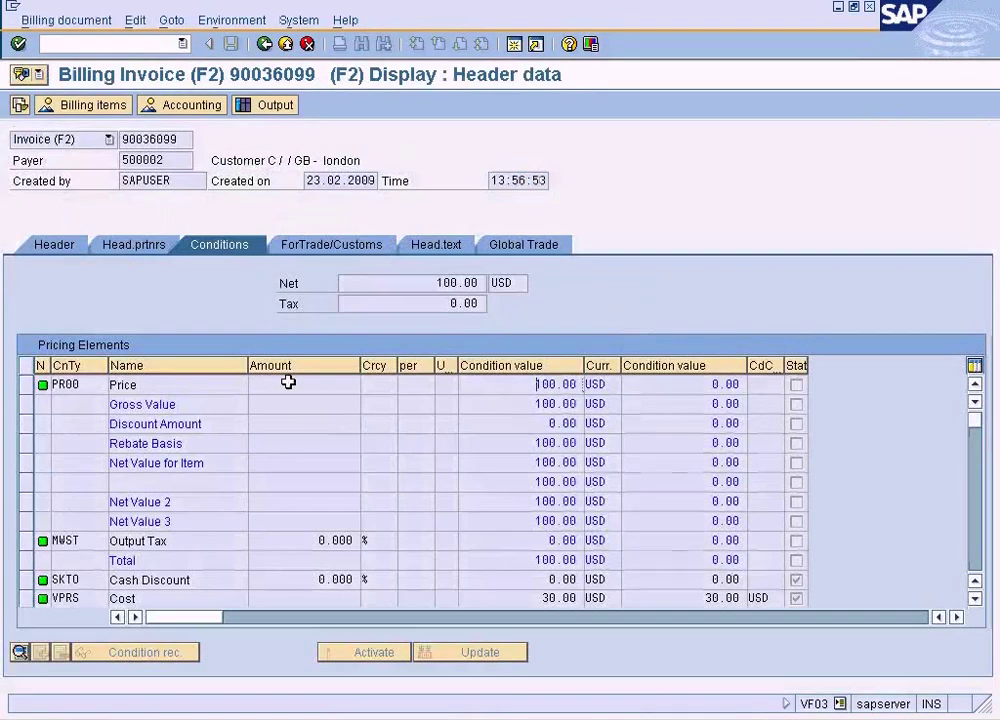
left_click(85, 540)
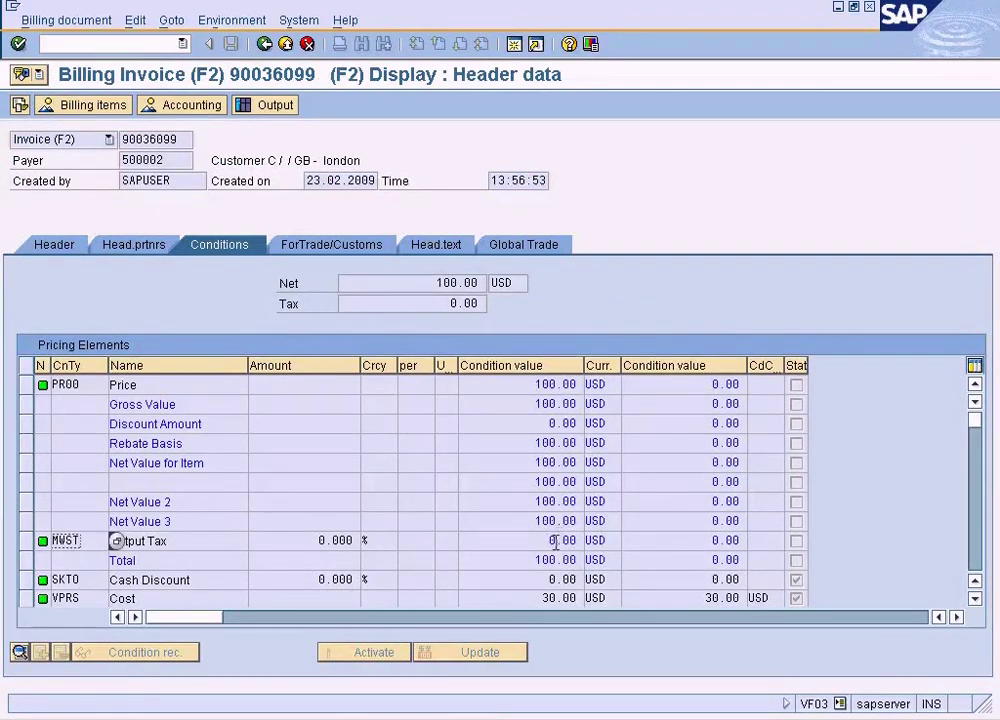
key("F3")
left_click(370, 228)
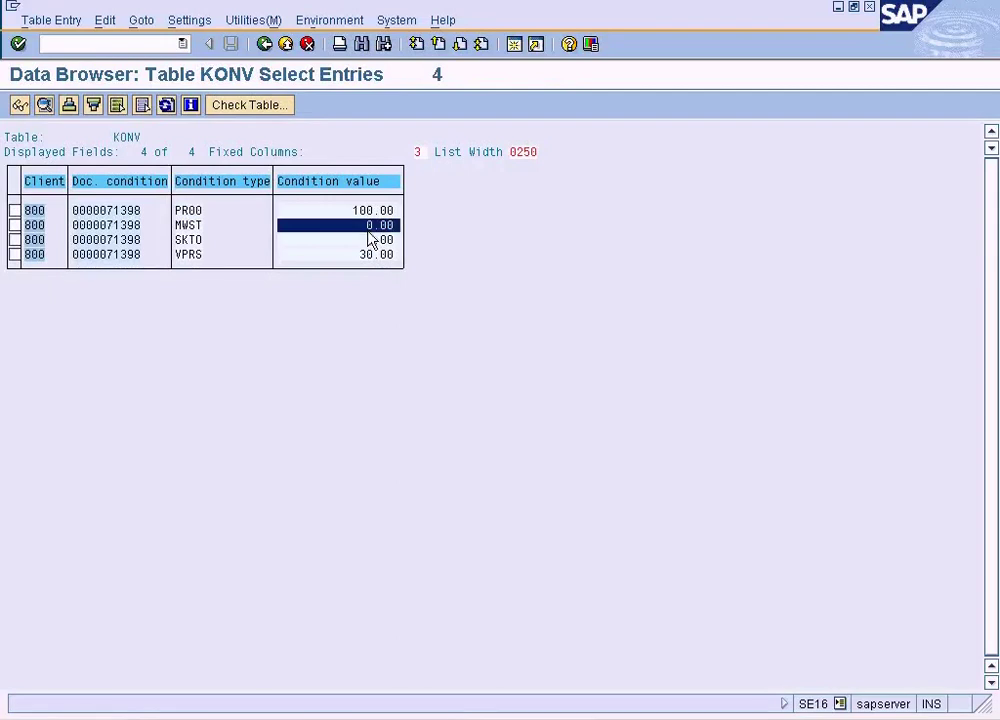
double_click(190, 241)
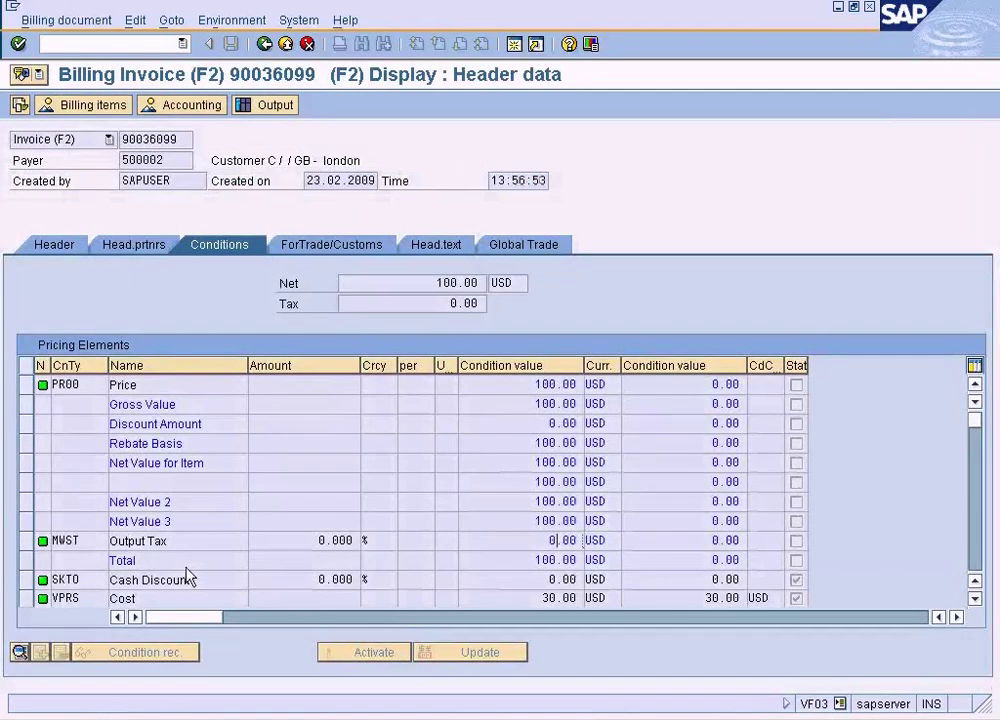
left_click(135, 578)
key("alt+Tab")
left_click(379, 242)
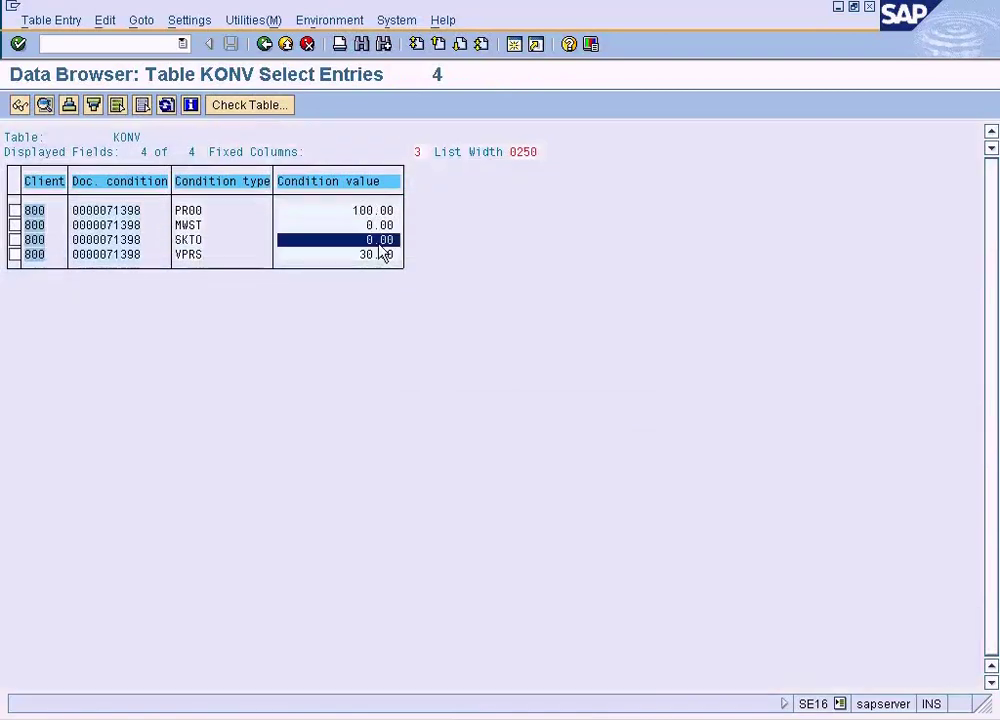
left_click(191, 257)
key("alt+Tab")
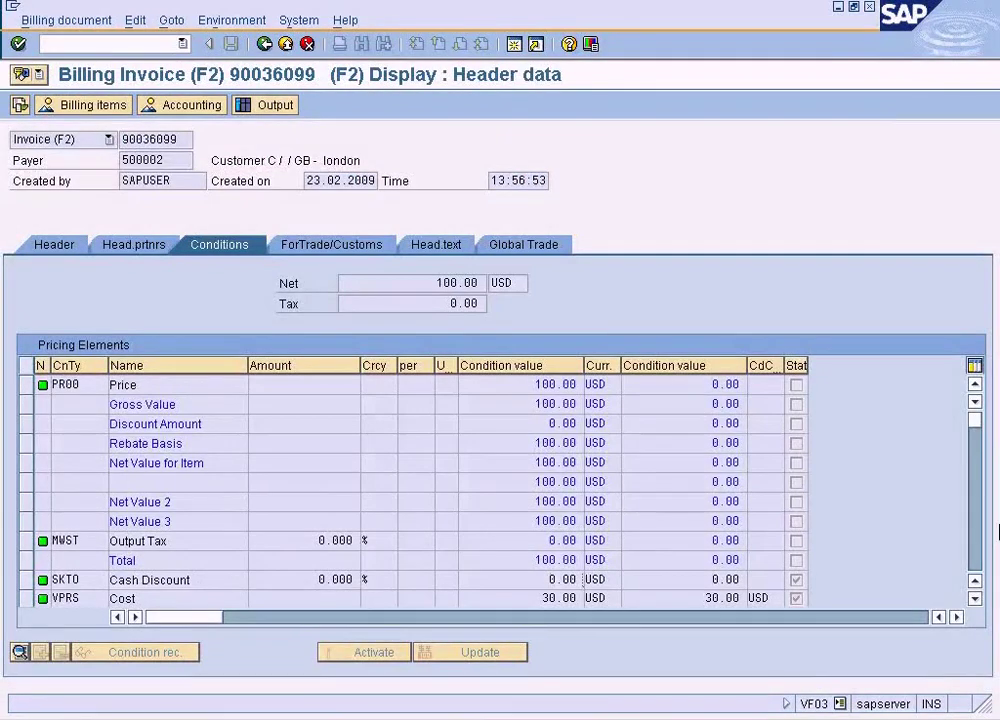
left_click(975, 599)
left_click(975, 599)
left_click(975, 599)
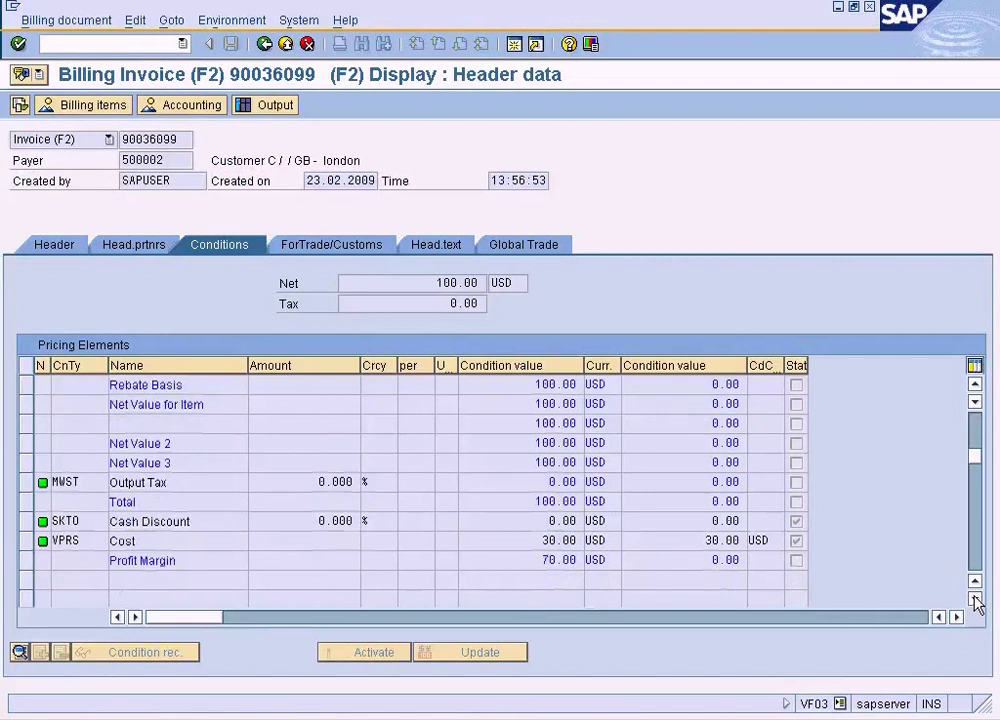
left_click(975, 599)
left_click(975, 599)
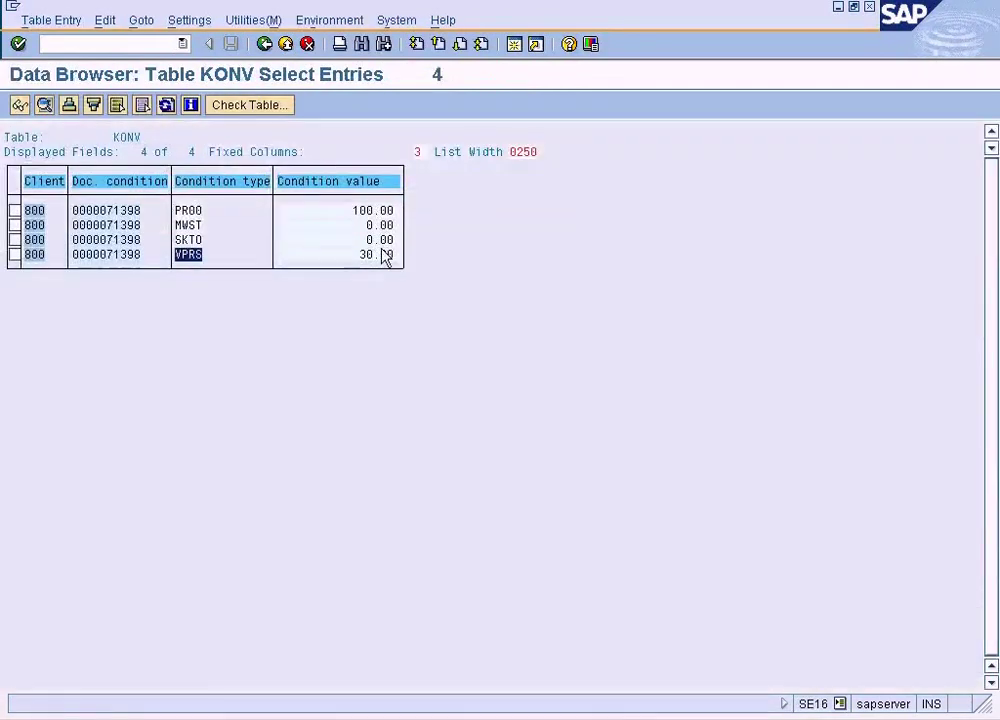
left_click(382, 254)
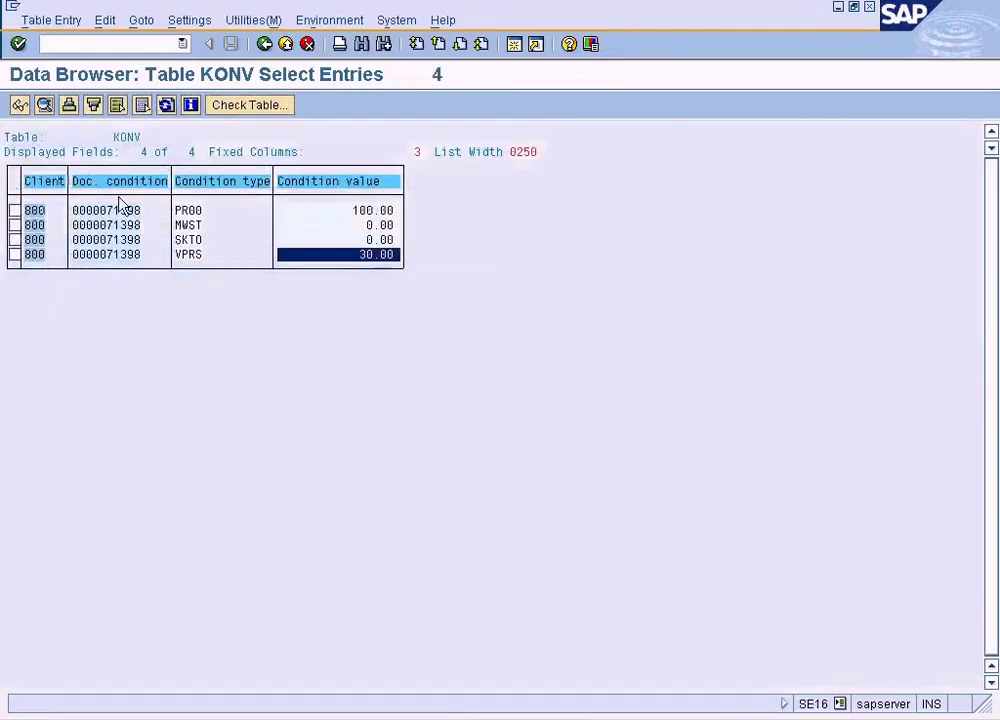
left_click(108, 210)
left_click(108, 240)
left_click(100, 211)
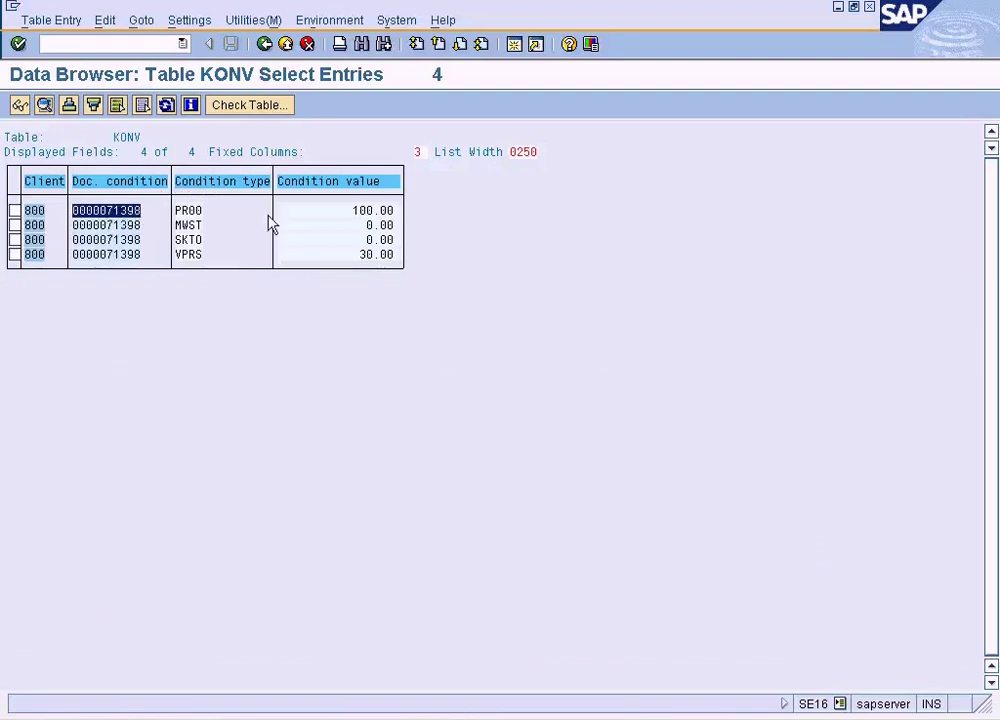
Scroll SAP SD Training.doc to the Sales section and select the 'Important Tables In Sales' line.
key("alt+Tab")
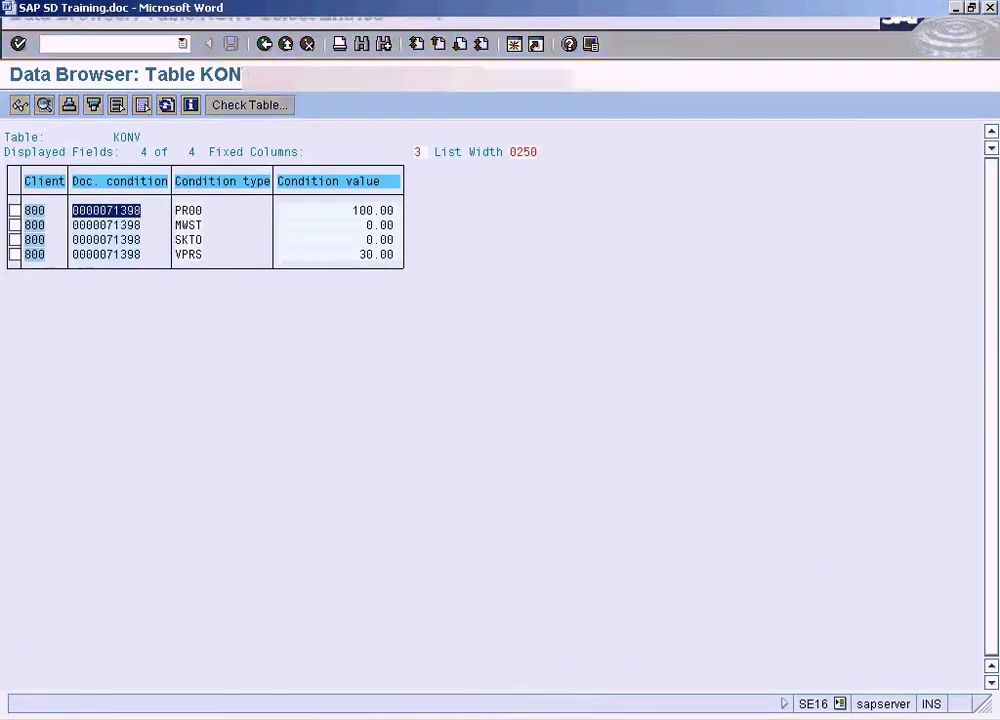
left_click(330, 231)
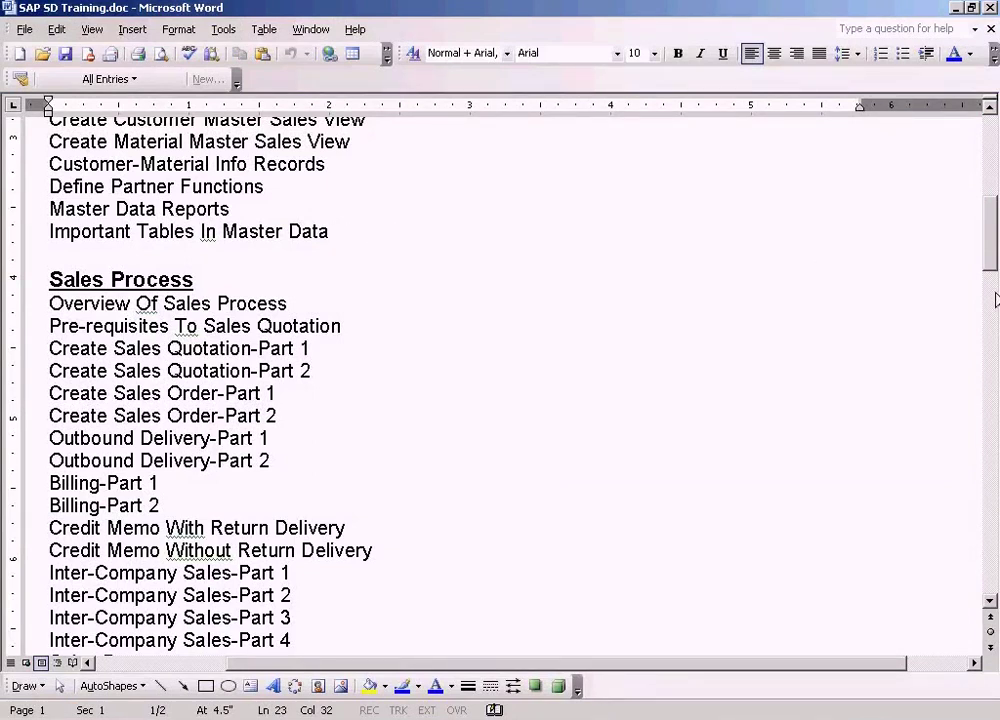
left_click_drag(990, 257, 989, 316)
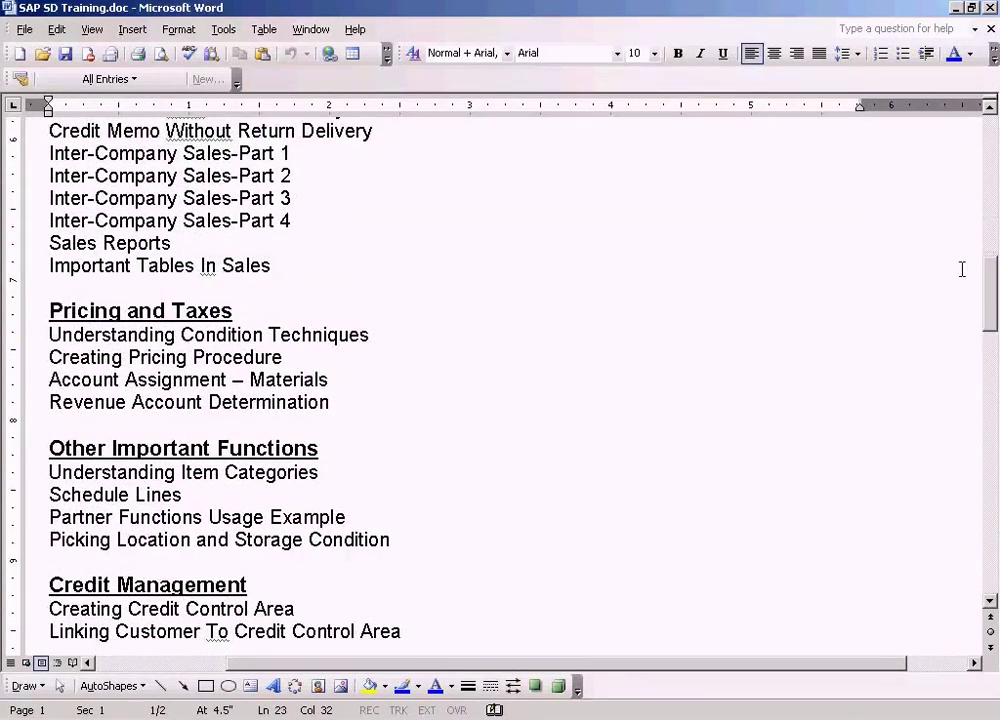
left_click(278, 247)
left_click(336, 266)
key("shift+Home")
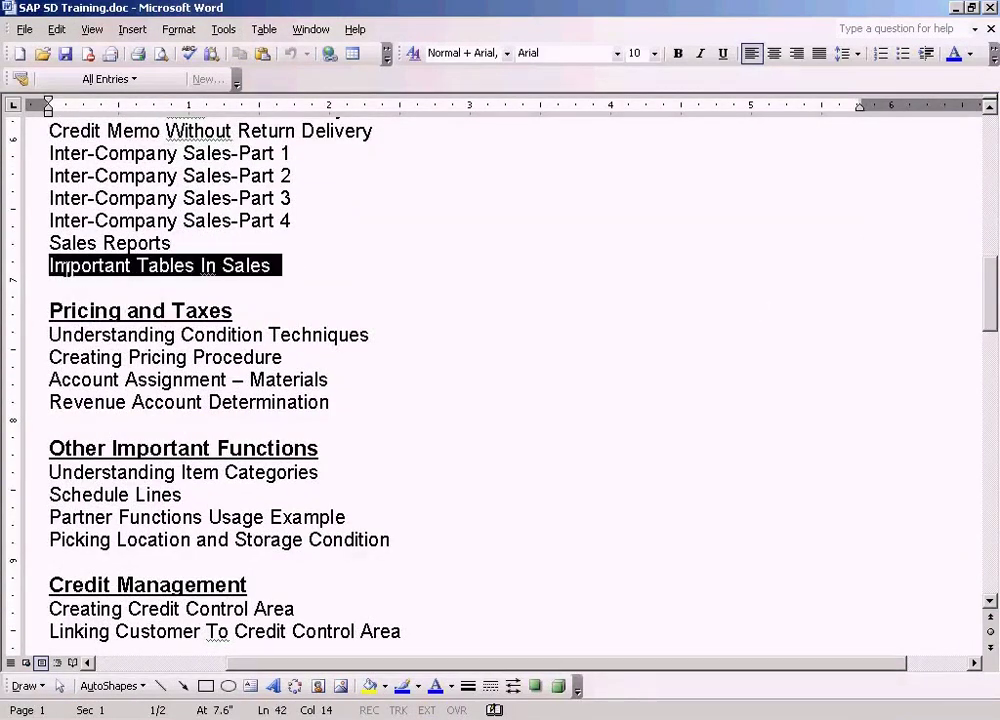